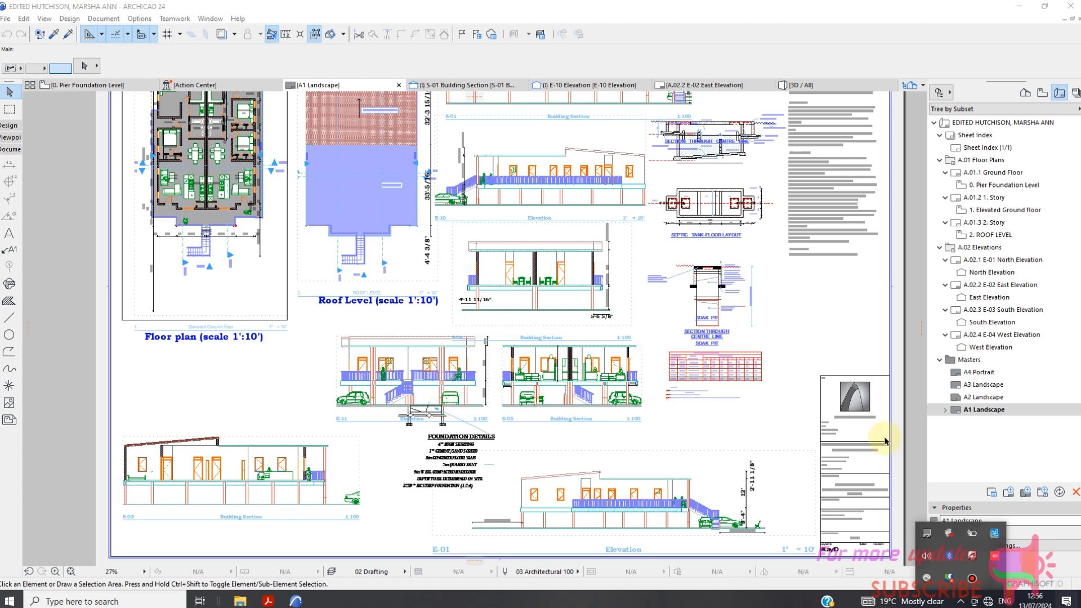
Examine the A1 Landscape layout, inspecting the floor plan, roof level, elevations, building sections and foundation details
scroll(731, 445, down, 6)
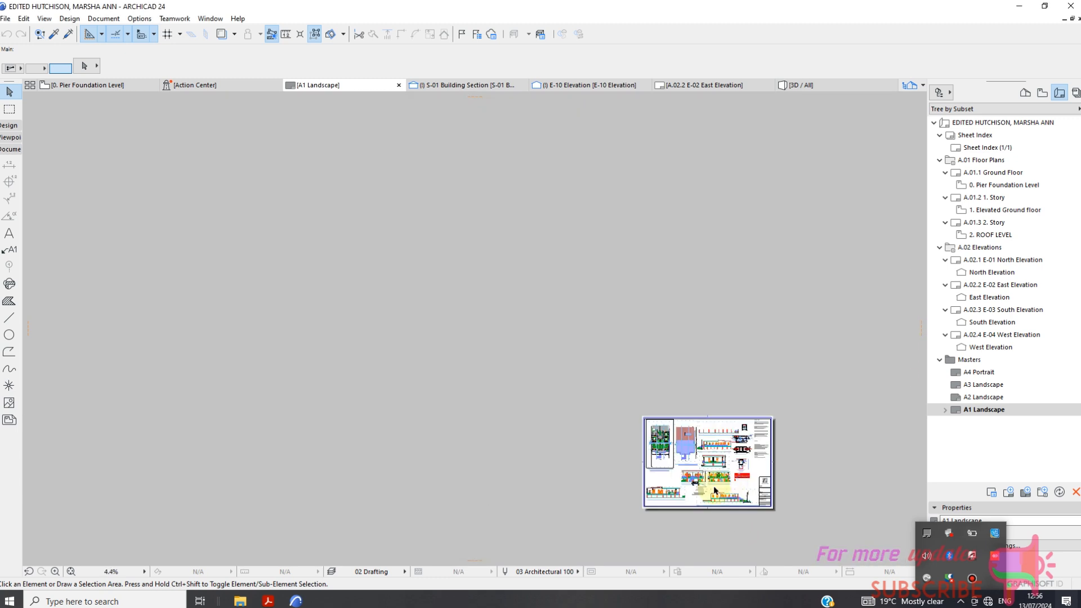
scroll(723, 460, up, 4)
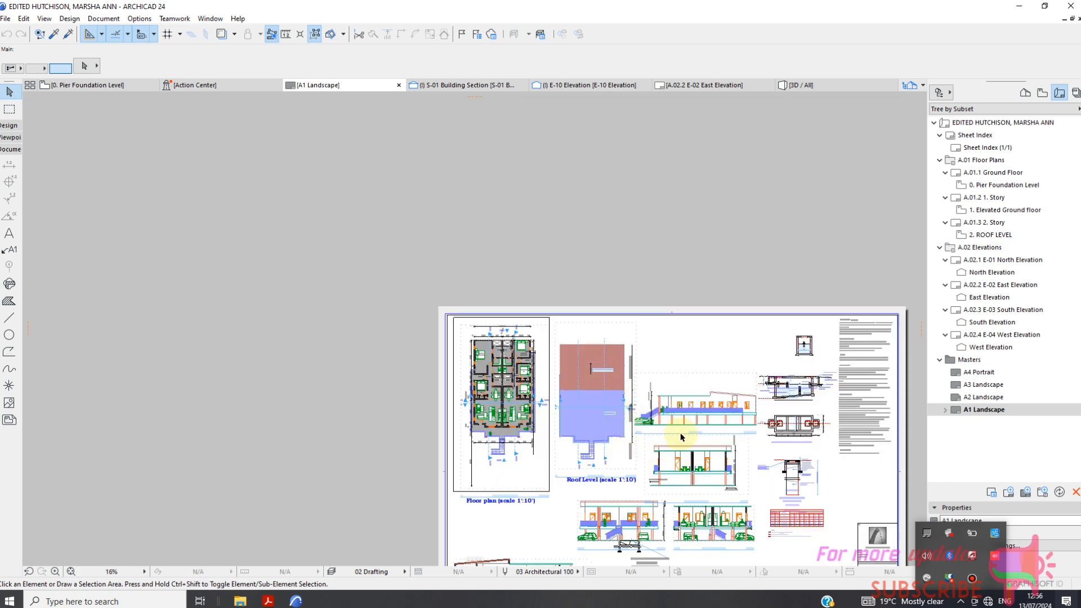
scroll(583, 388, up, 3)
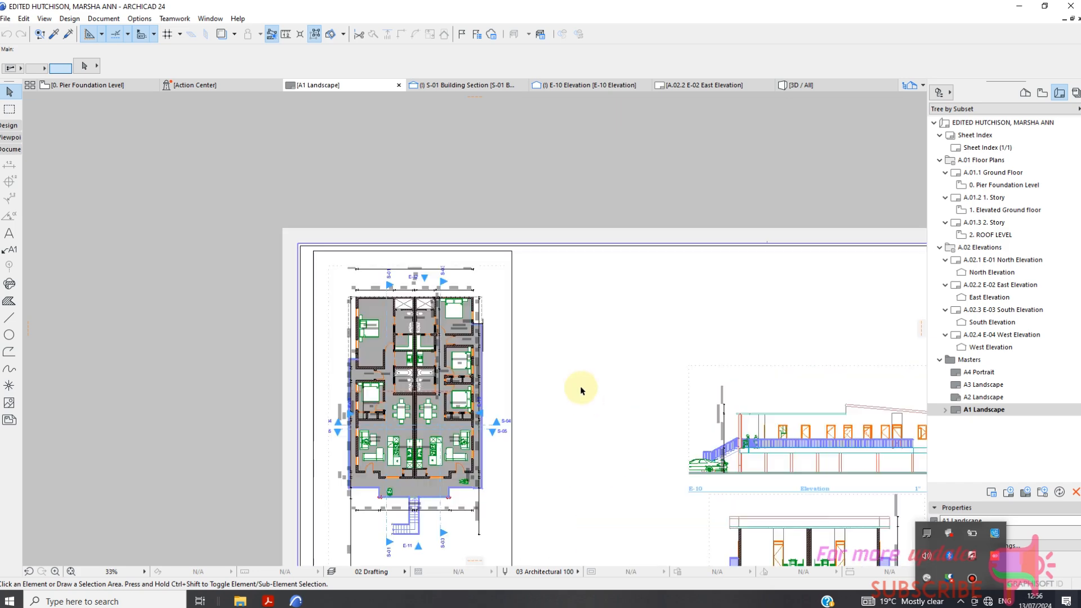
scroll(281, 238, down, 2)
scroll(281, 238, down, 2)
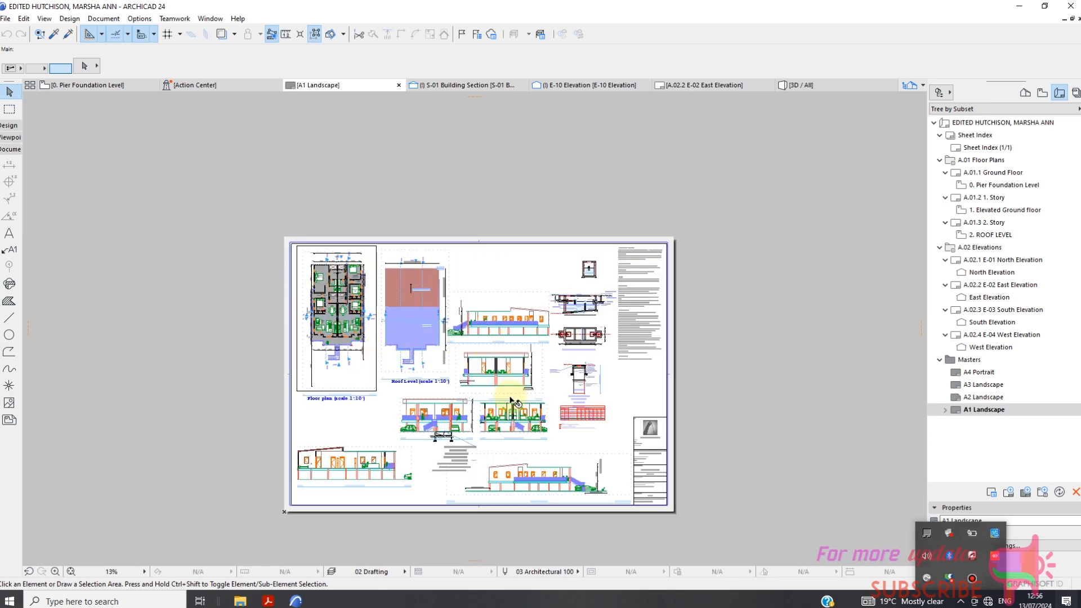
scroll(498, 439, up, 5)
scroll(497, 439, up, 1)
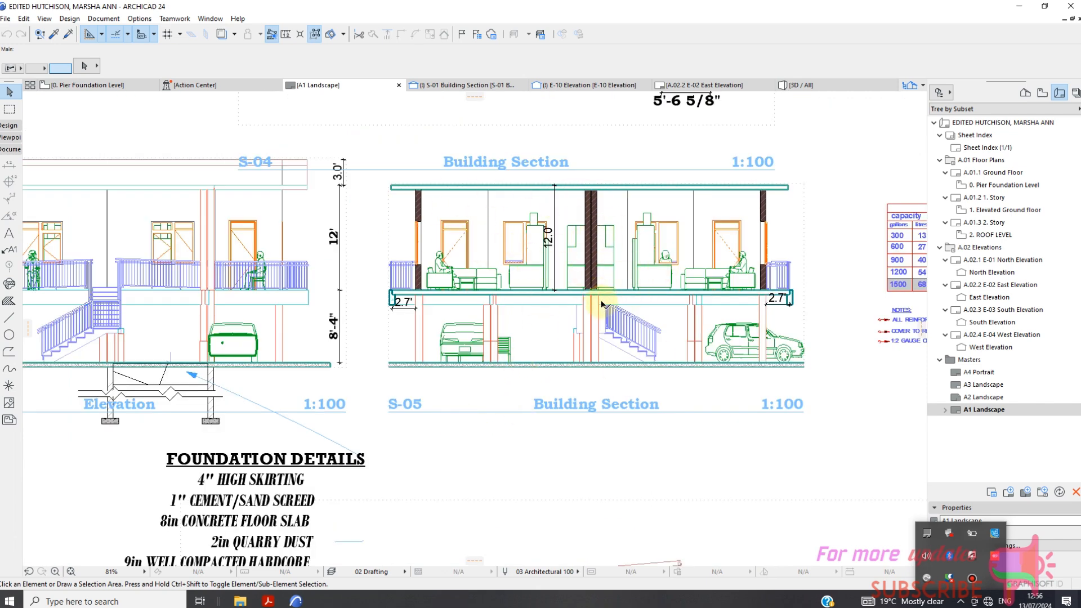
scroll(580, 203, down, 5)
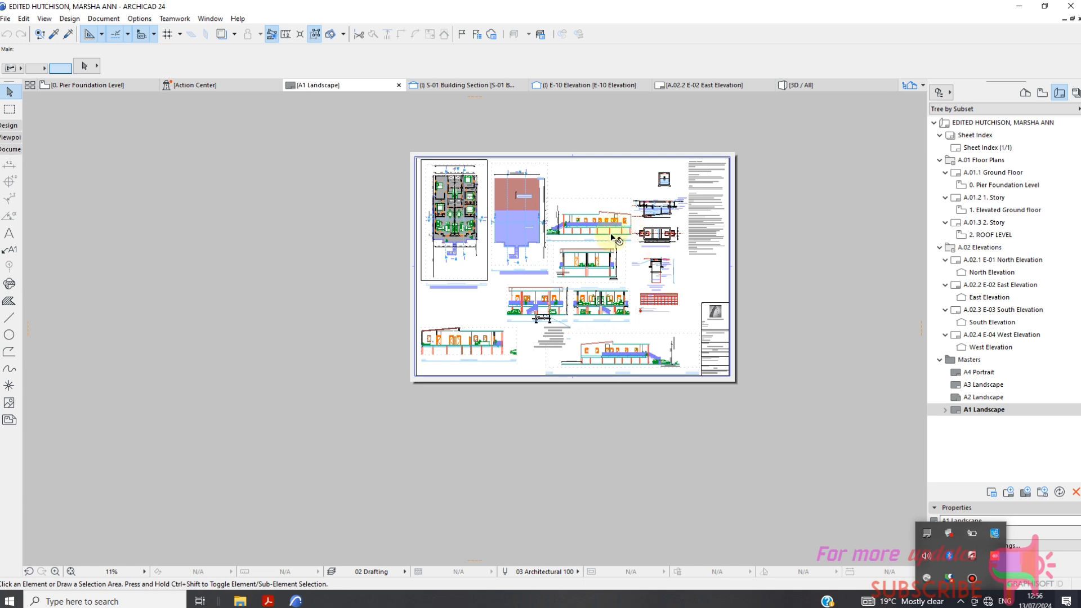
scroll(594, 245, up, 3)
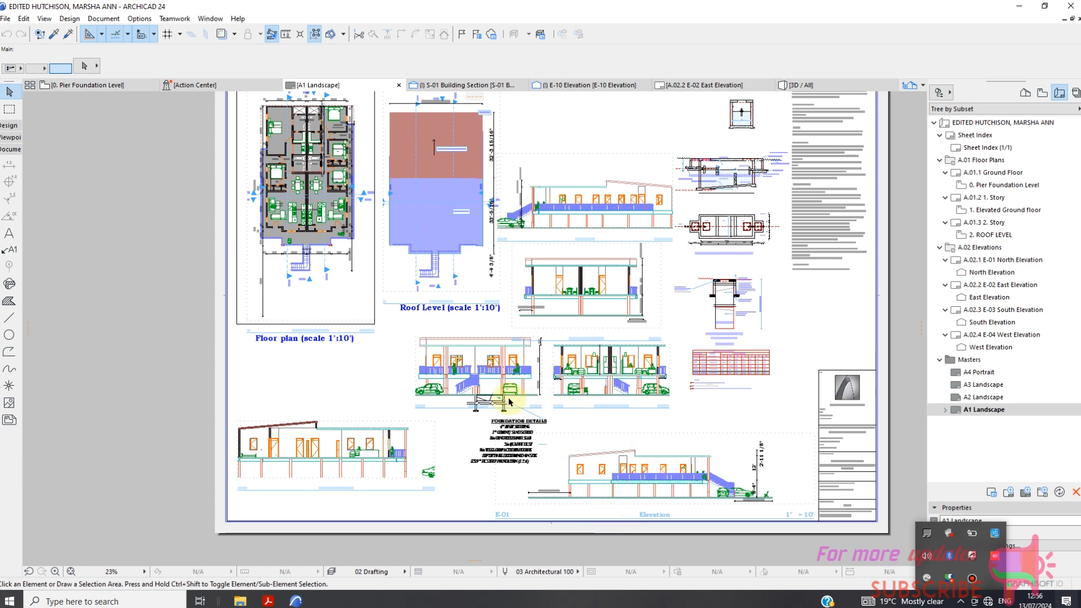
scroll(490, 403, up, 8)
scroll(477, 391, up, 2)
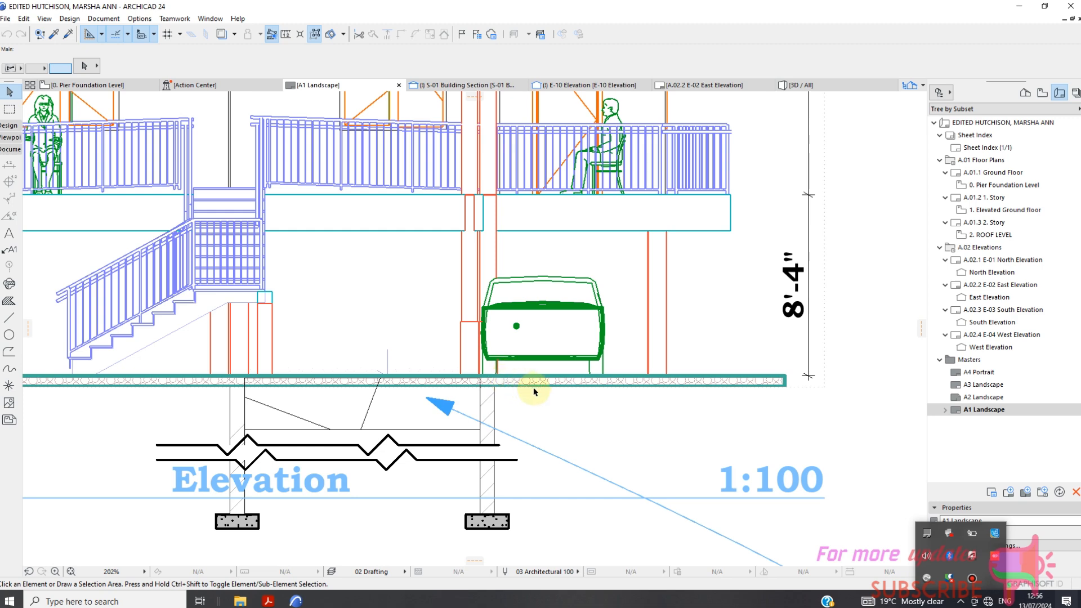
scroll(482, 405, down, 3)
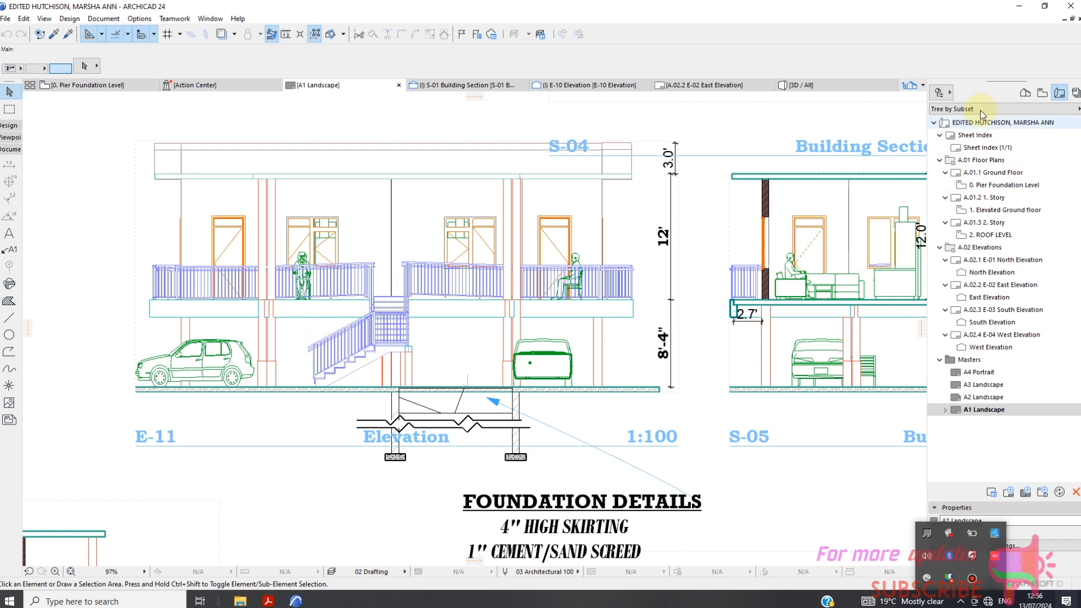
click(1025, 92)
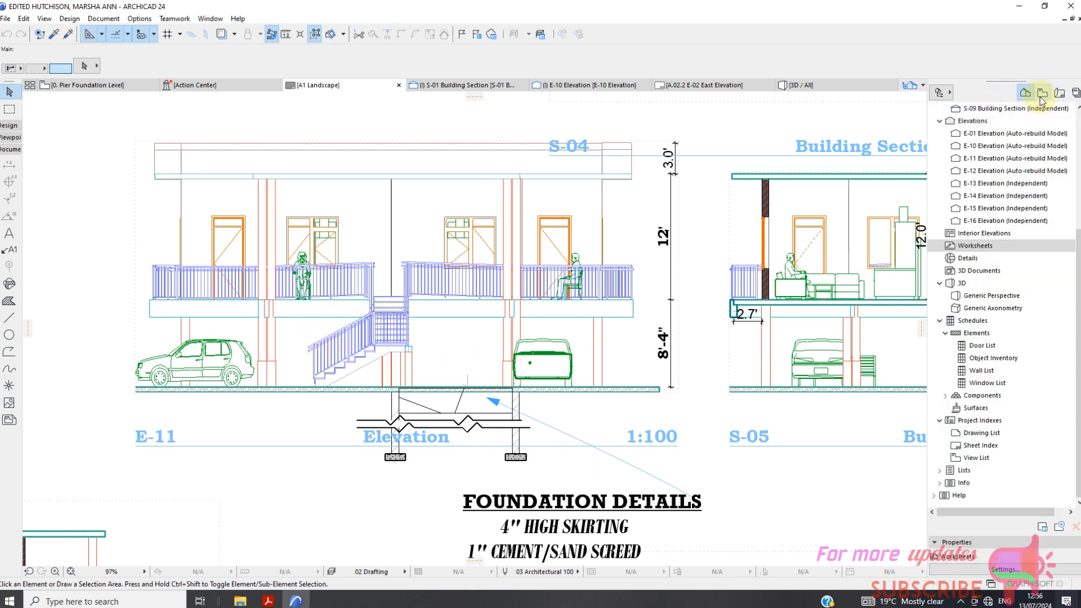
click(1041, 95)
click(1060, 93)
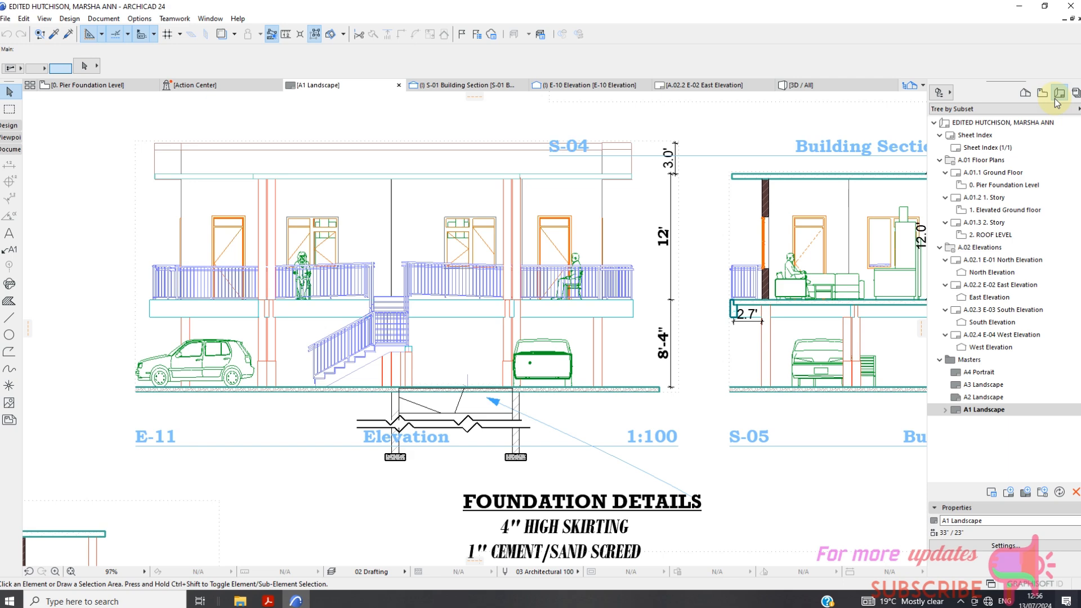
click(1026, 92)
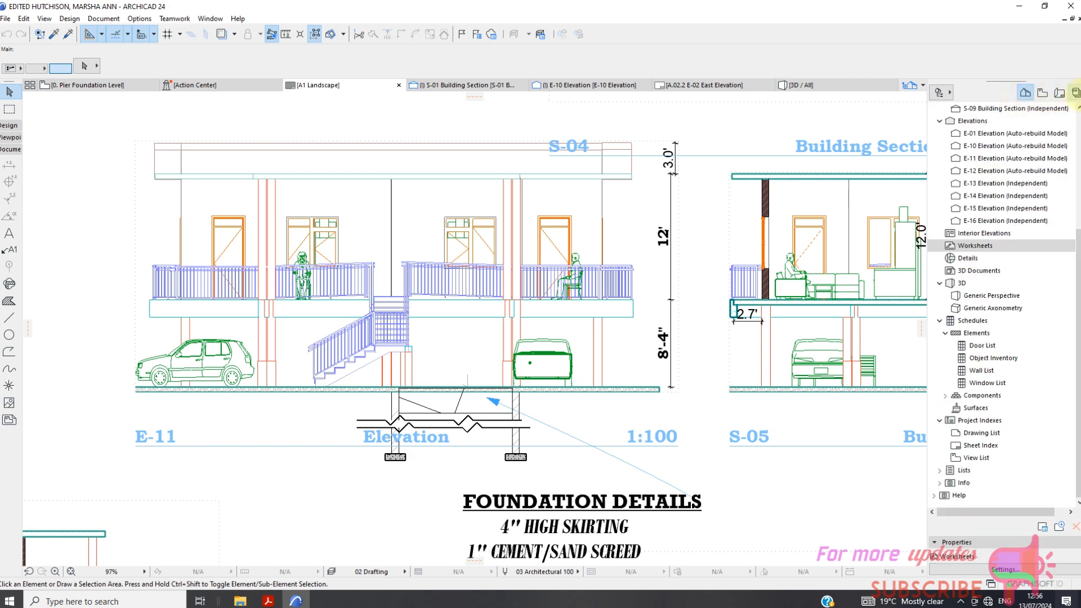
click(1060, 93)
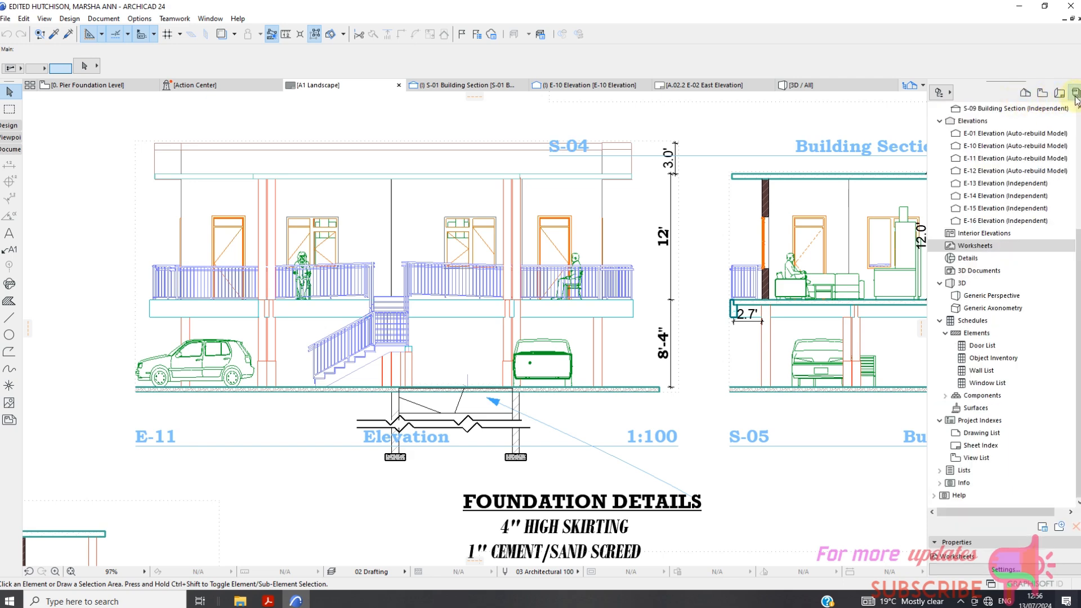
click(1027, 95)
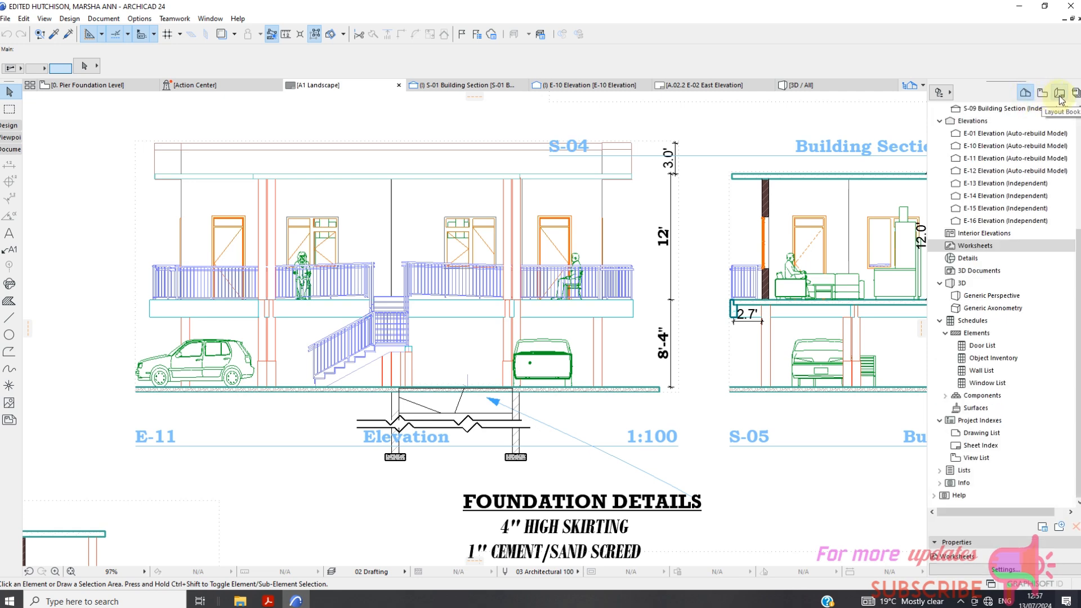
Create a new master layout in the Layout Book with the A1 (ISO) - Metric size in landscape orientation, and open it
click(1060, 95)
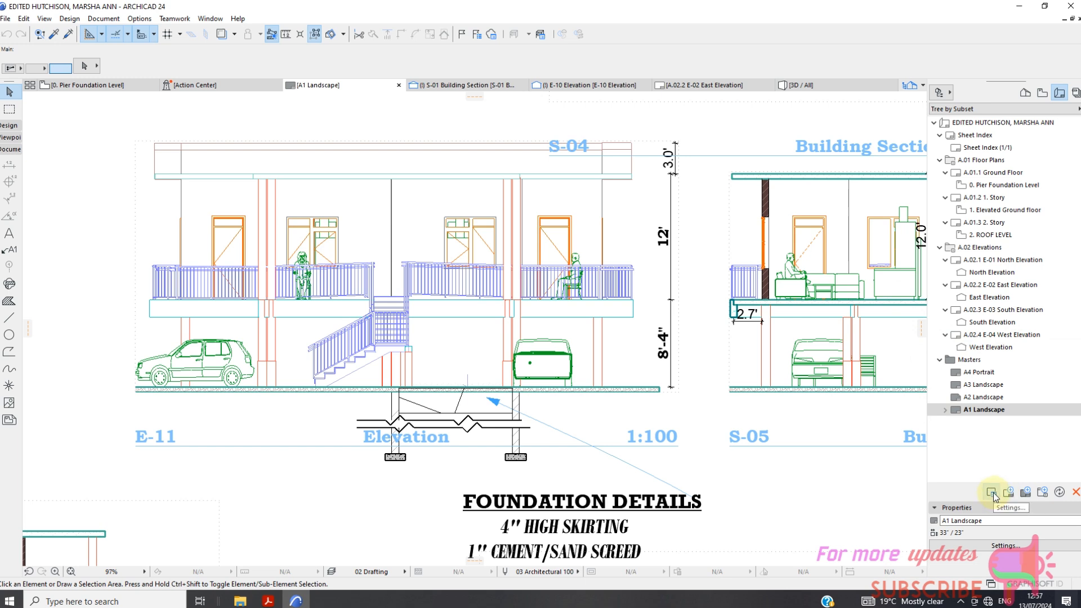
click(1026, 493)
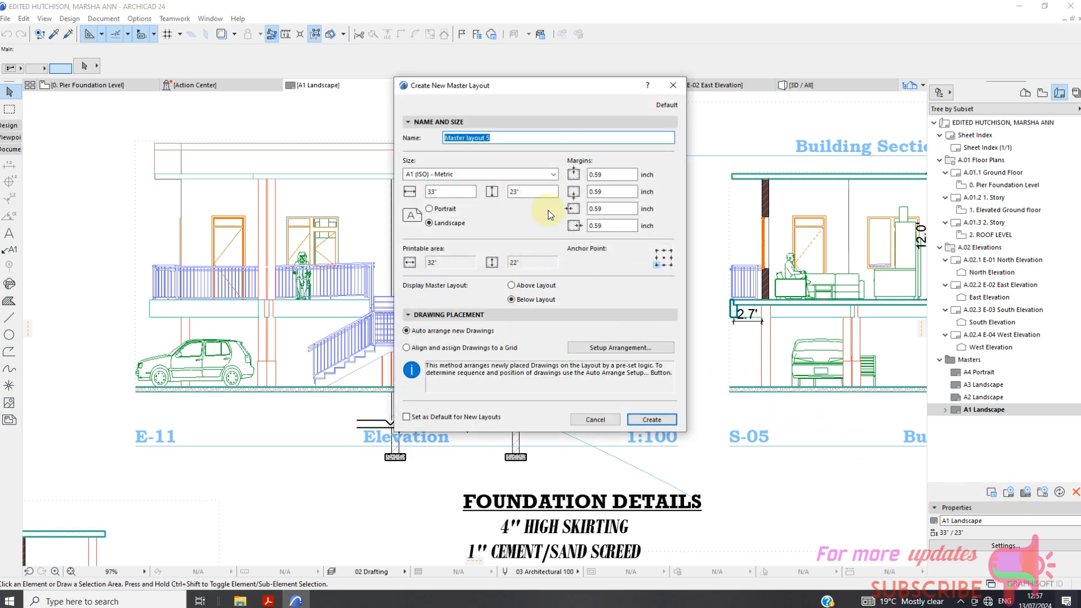
click(553, 174)
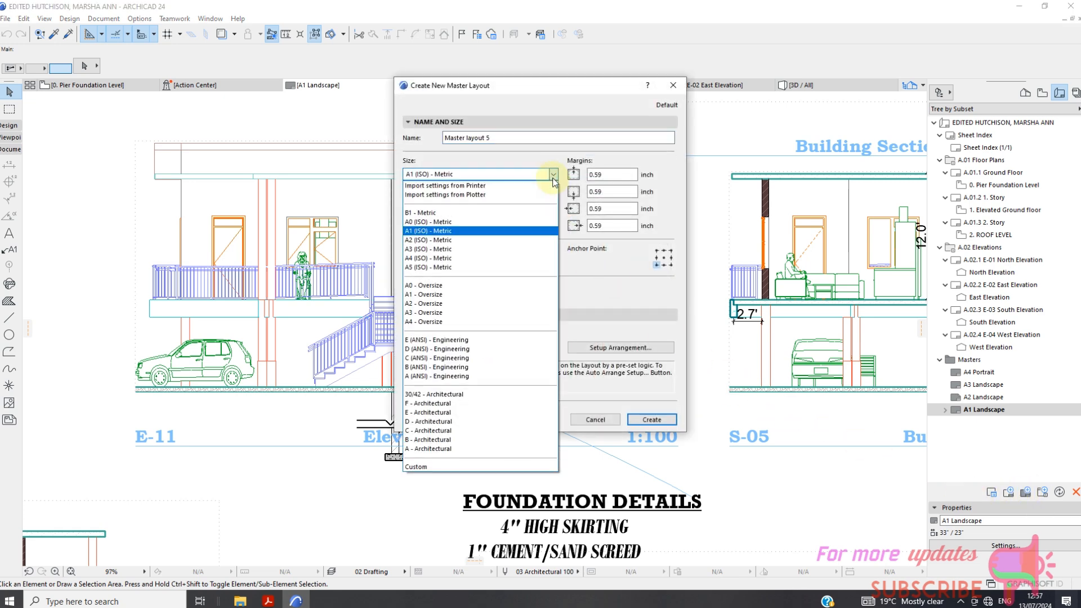
click(534, 230)
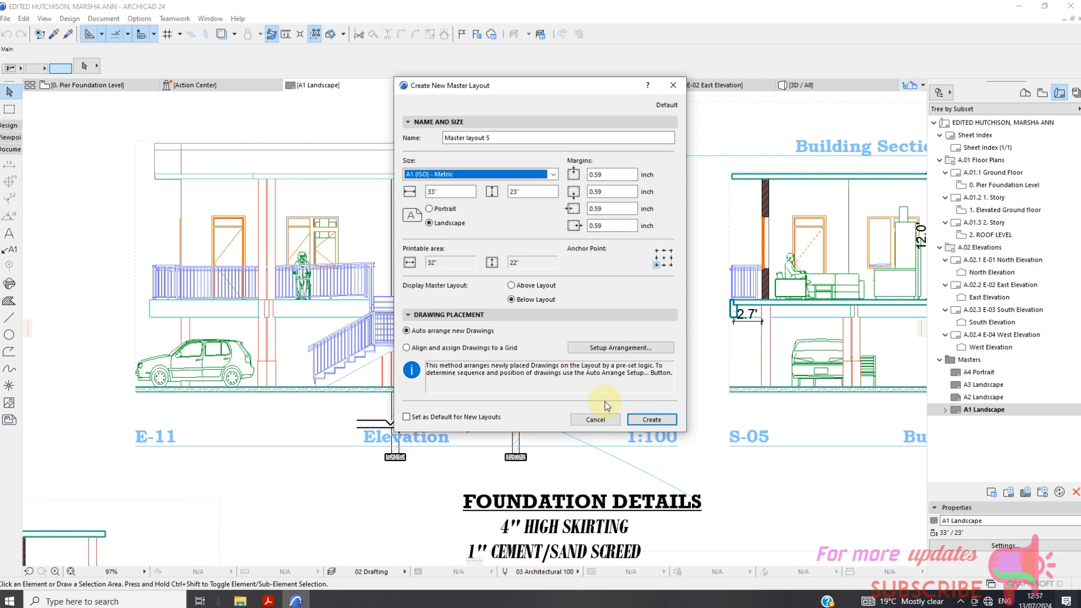
click(654, 420)
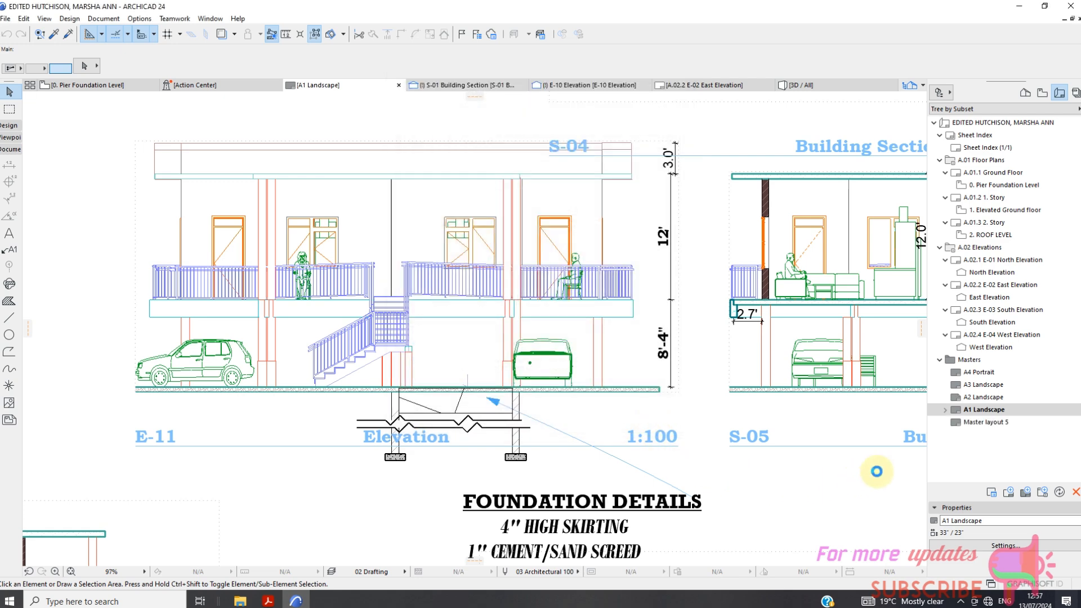
click(978, 426)
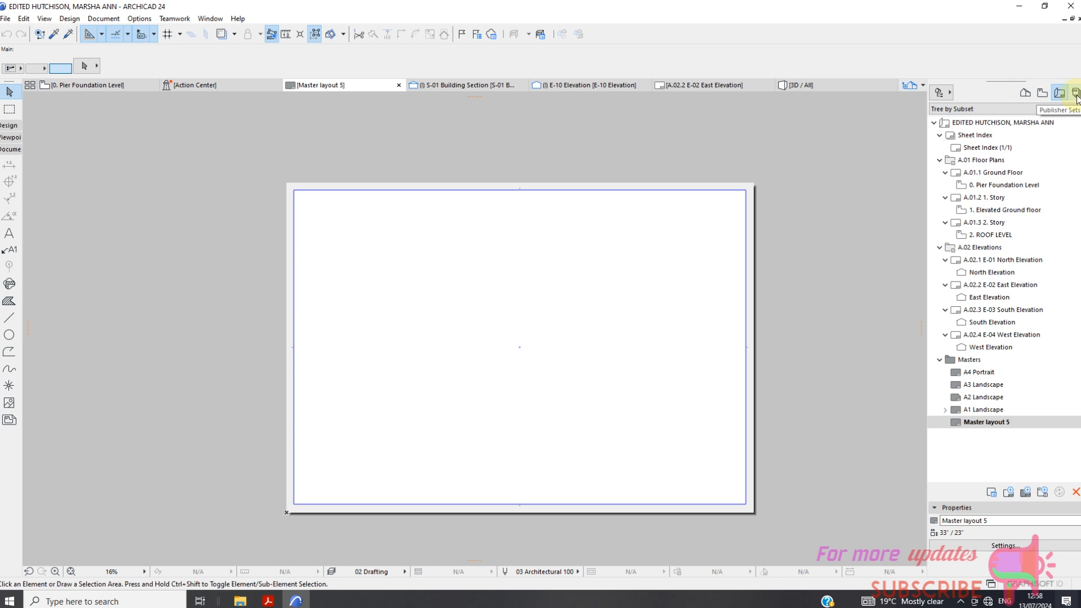
Place the 0. Pier Foundation Level floor plan view on the new master layout and select the placed drawing
click(1043, 93)
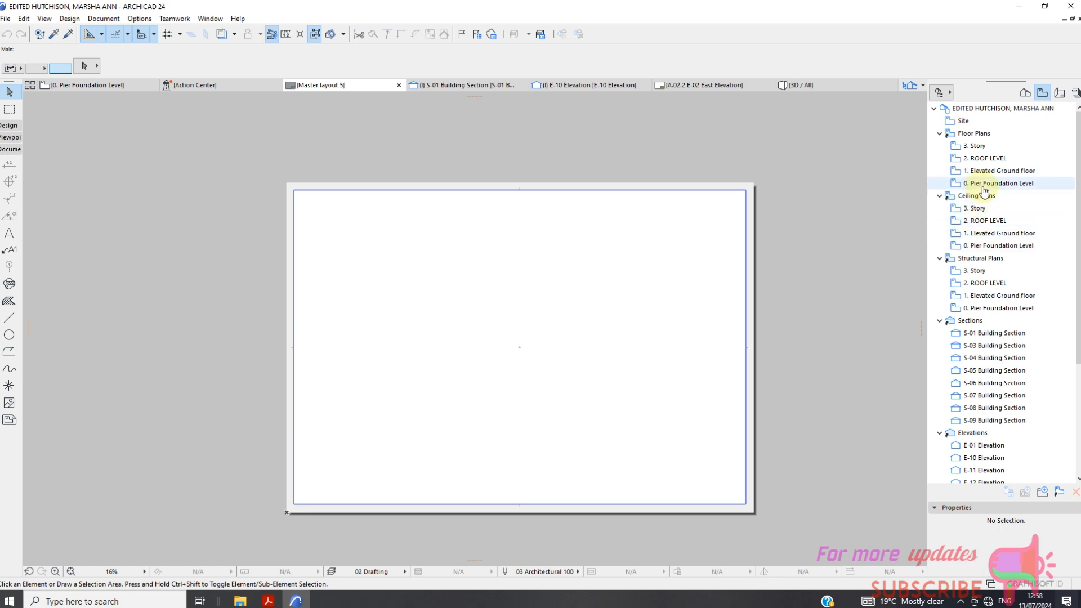
mouse_move(983, 184)
mouse_down()
mouse_move(873, 202)
mouse_move(702, 259)
mouse_move(337, 287)
mouse_up()
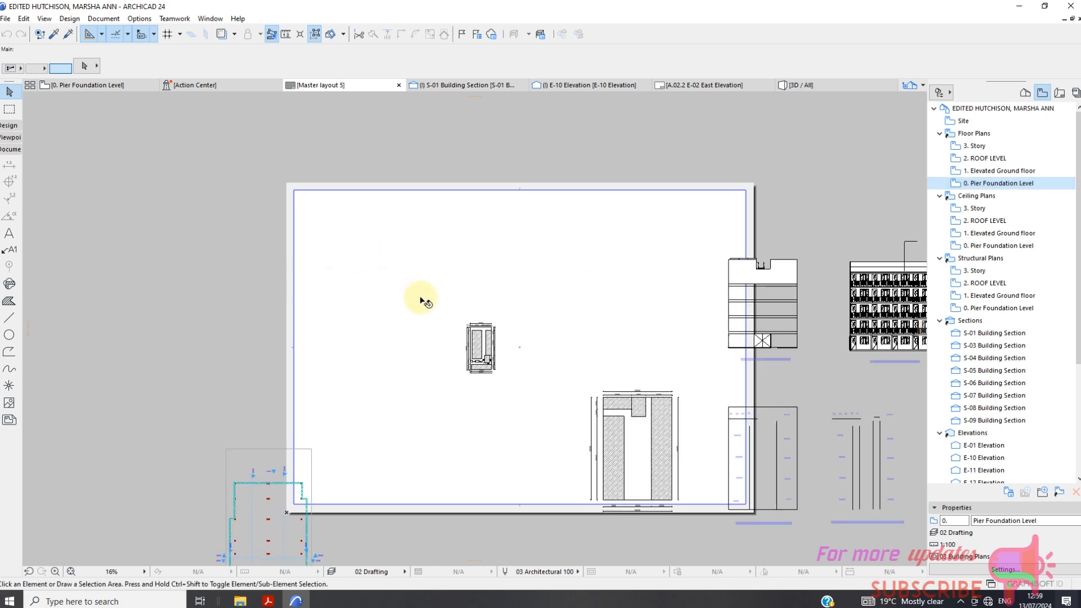
scroll(421, 300, down, 3)
scroll(426, 320, up, 2)
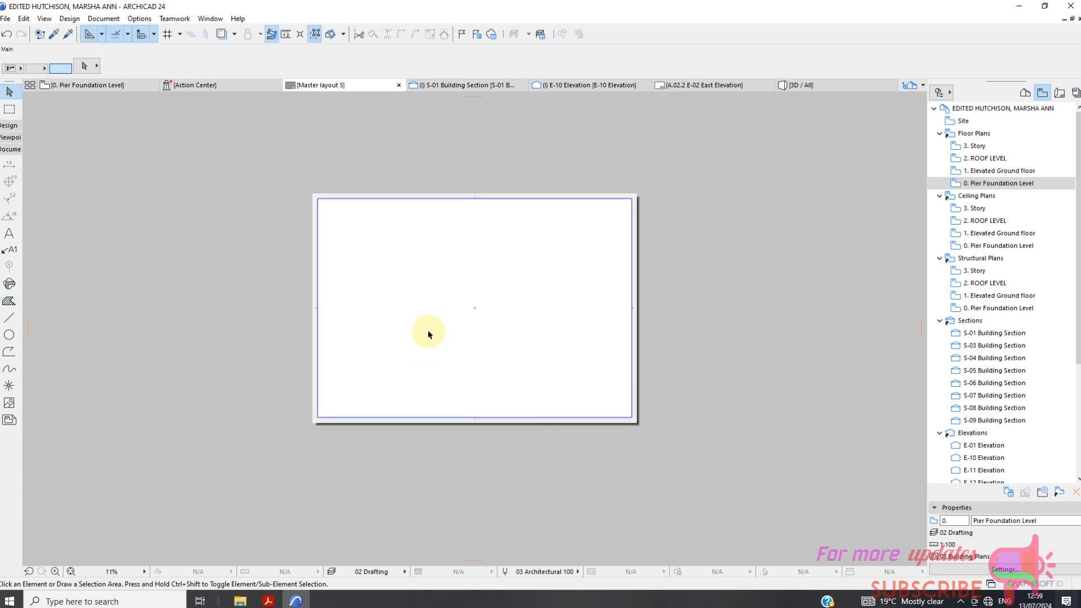
scroll(434, 318, down, 2)
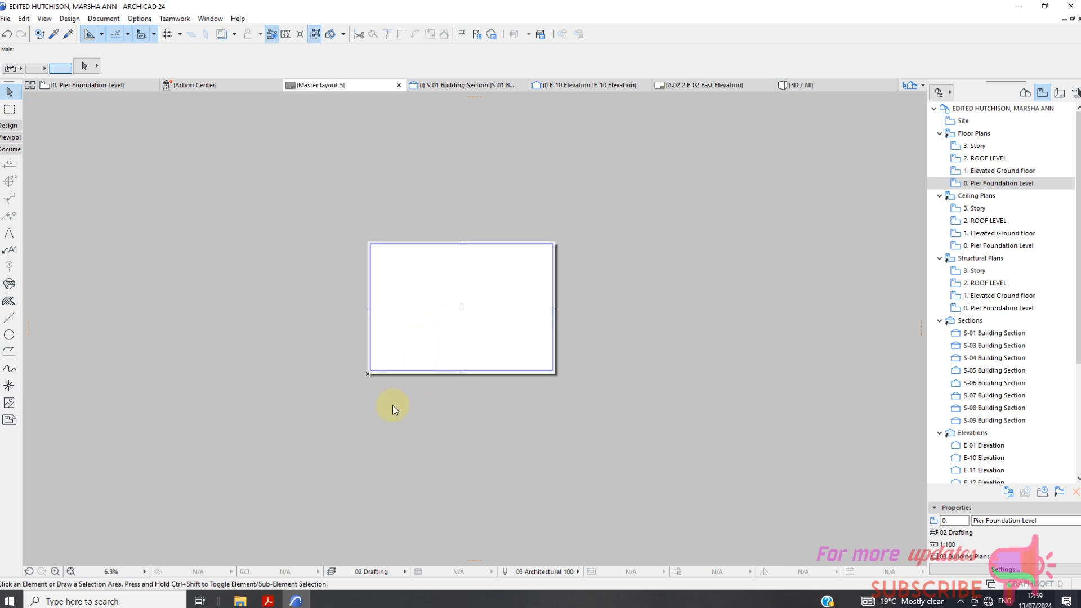
click(441, 341)
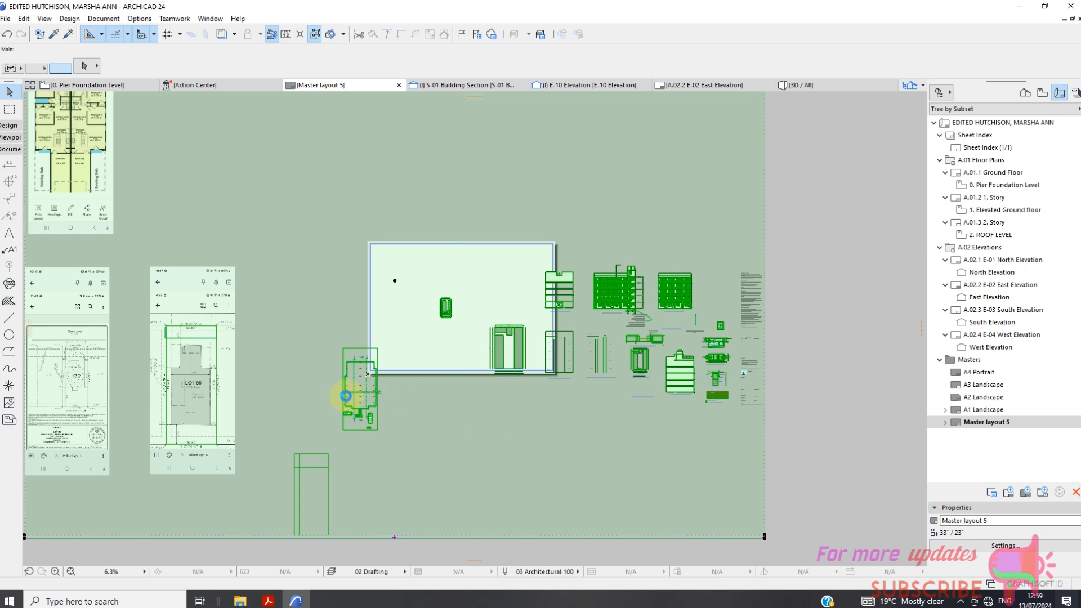
click(349, 396)
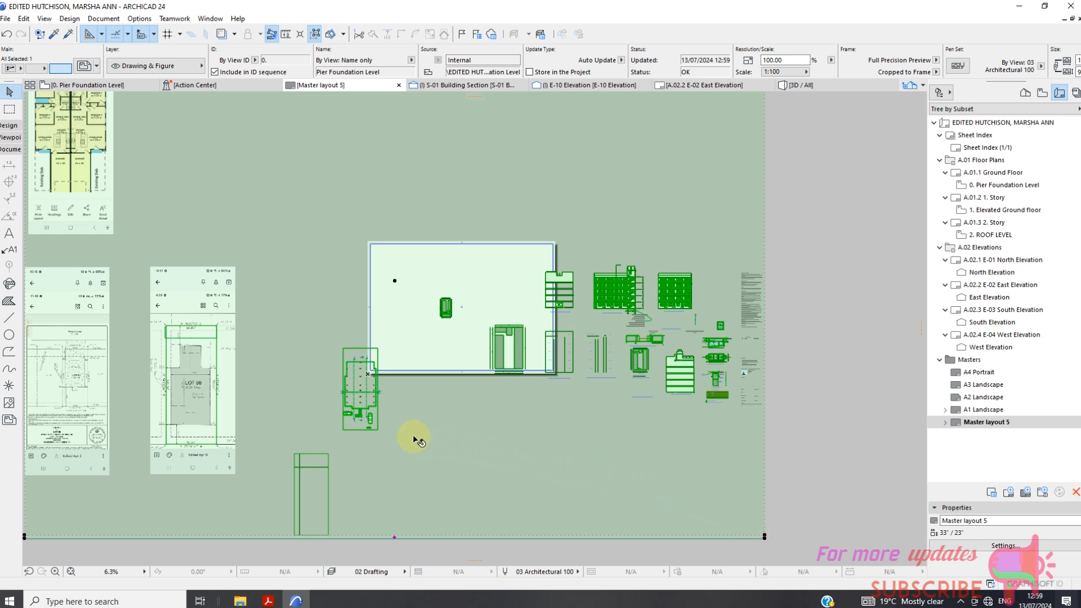
scroll(769, 532, down, 3)
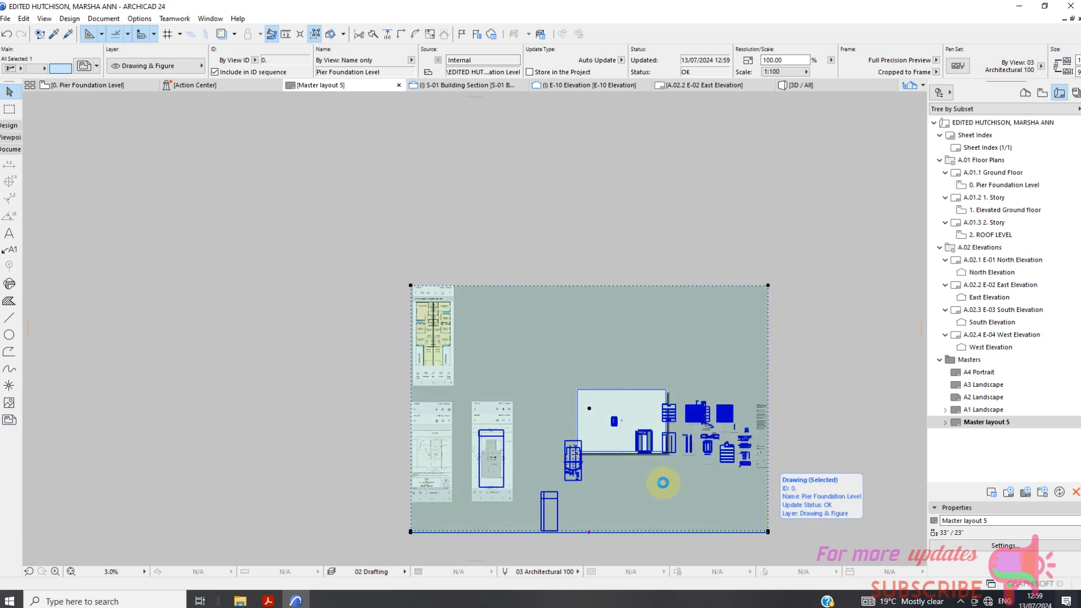
click(767, 532)
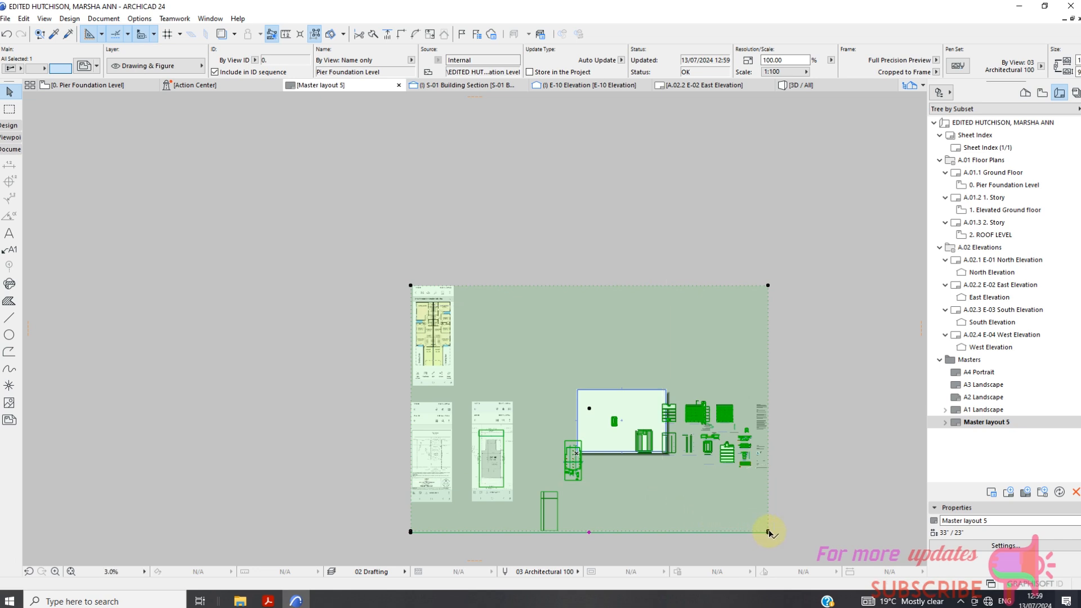
click(769, 532)
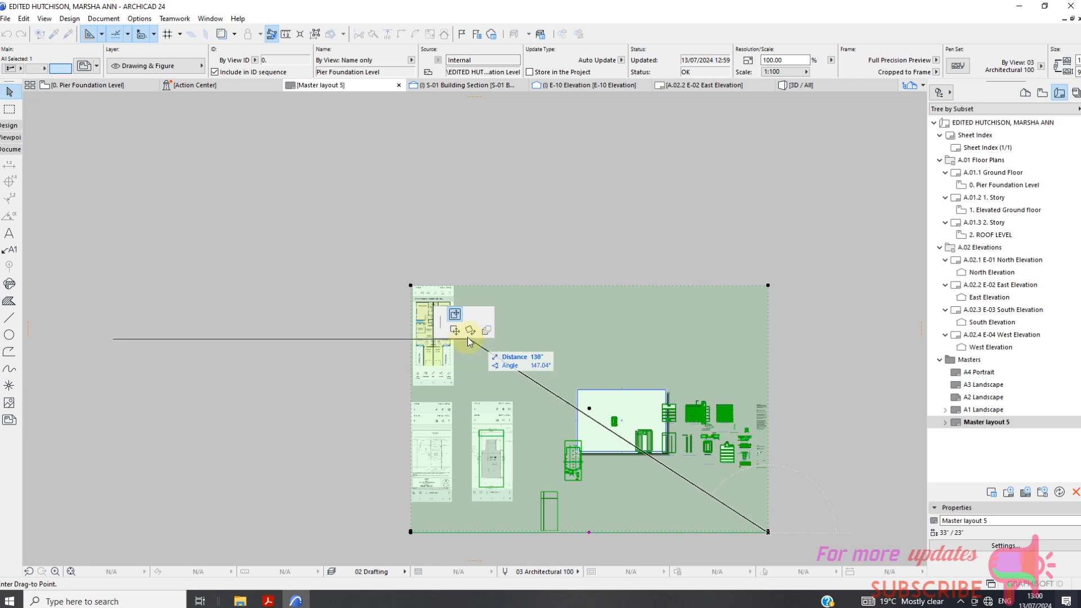
key(Escape)
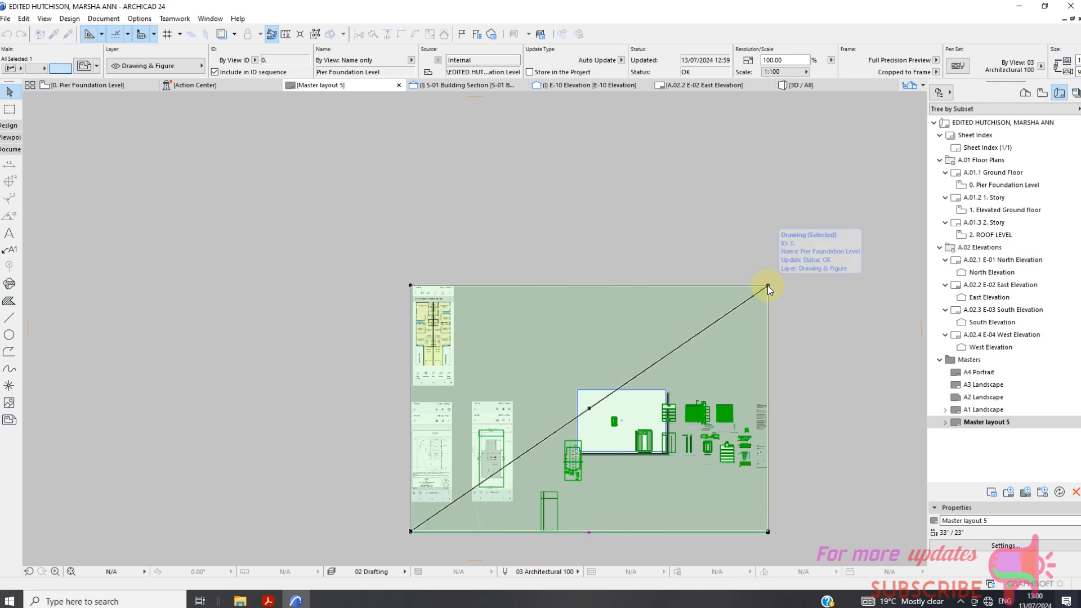
key(Escape)
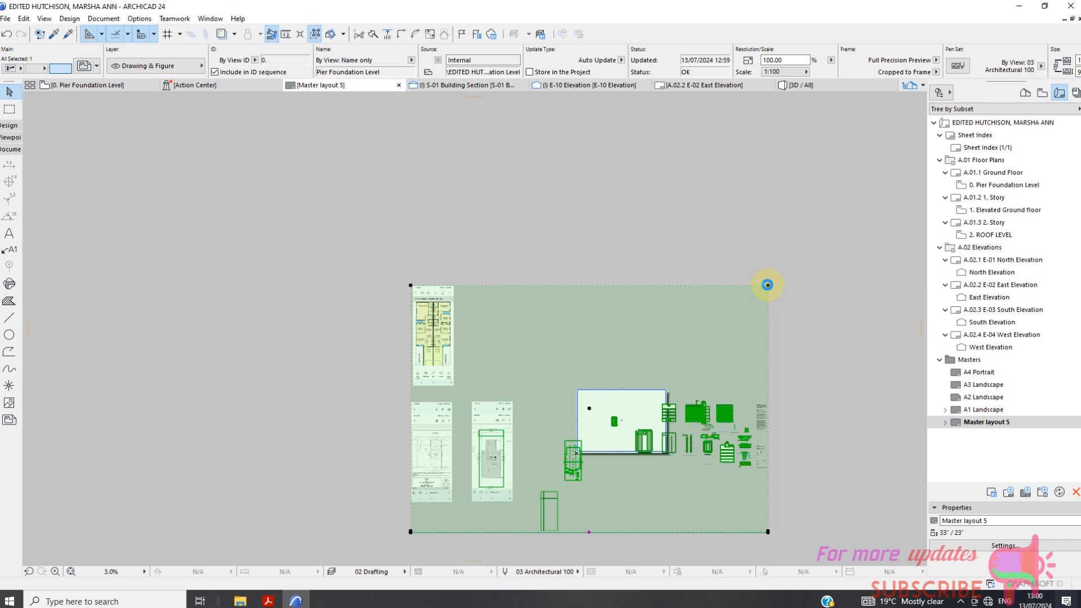
Crop the placed drawing's frame by moving its upper-right corner to just outside the foundation plan's upper-right corner
click(767, 285)
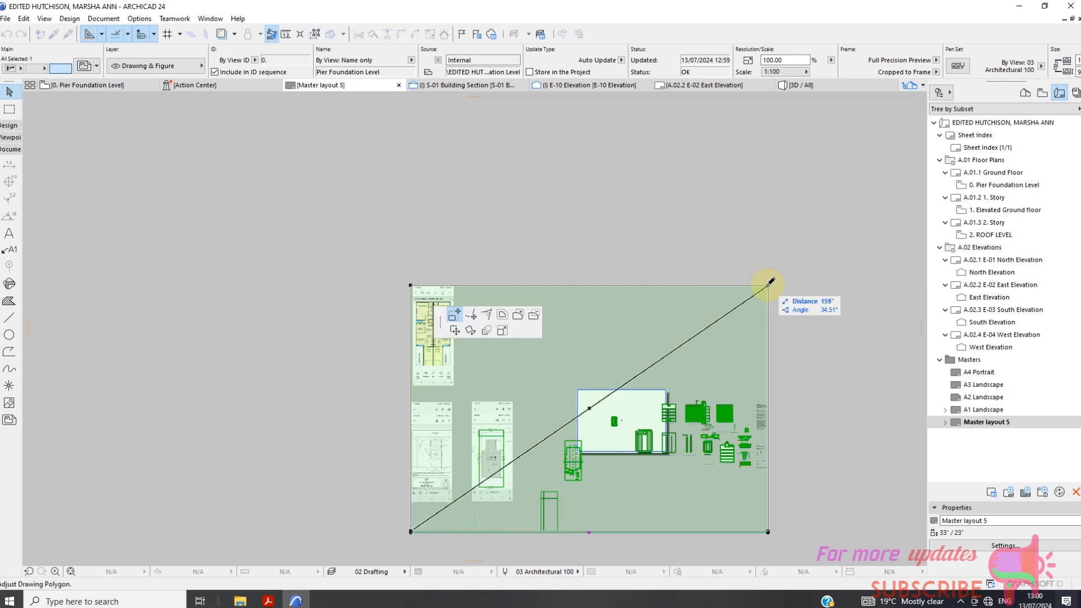
click(458, 316)
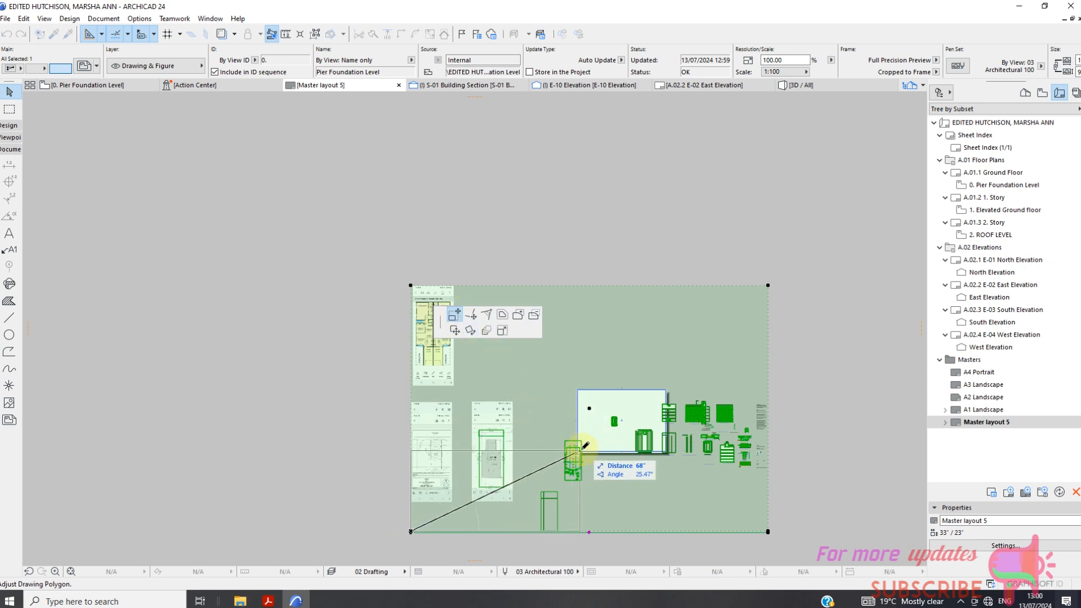
scroll(584, 446, up, 5)
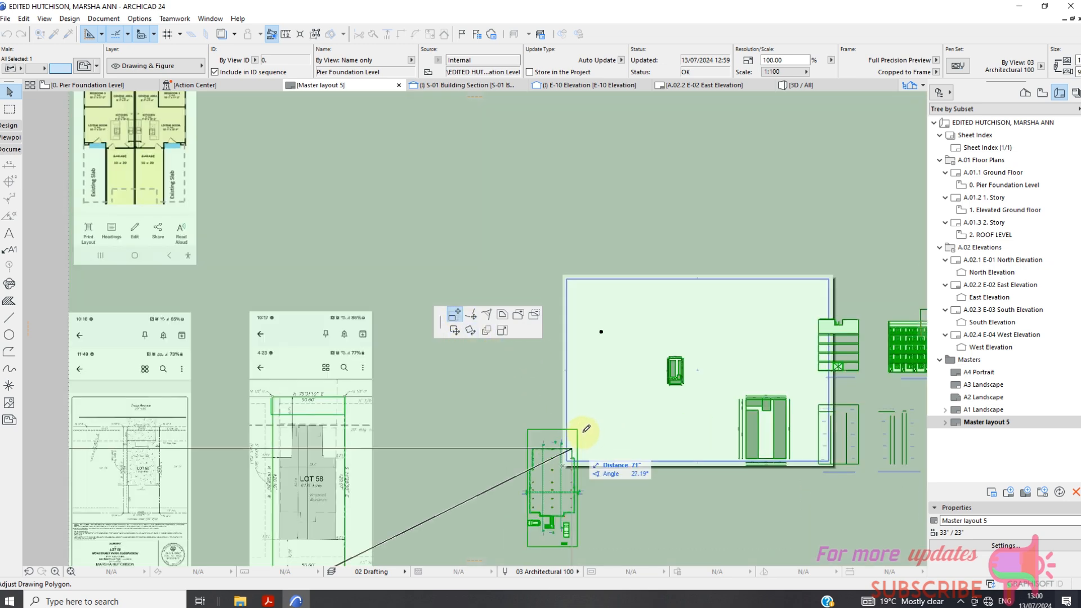
click(582, 425)
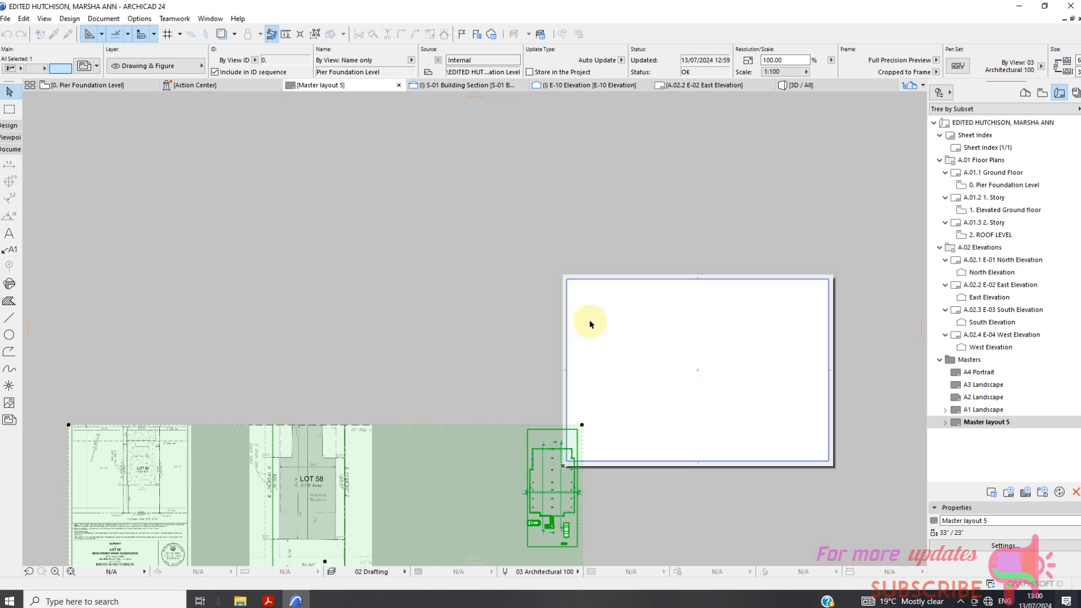
Crop the placed drawing's frame by moving its upper-left and lower-left corners in to fit closely around the foundation plan
scroll(557, 324, down, 3)
scroll(369, 366, up, 2)
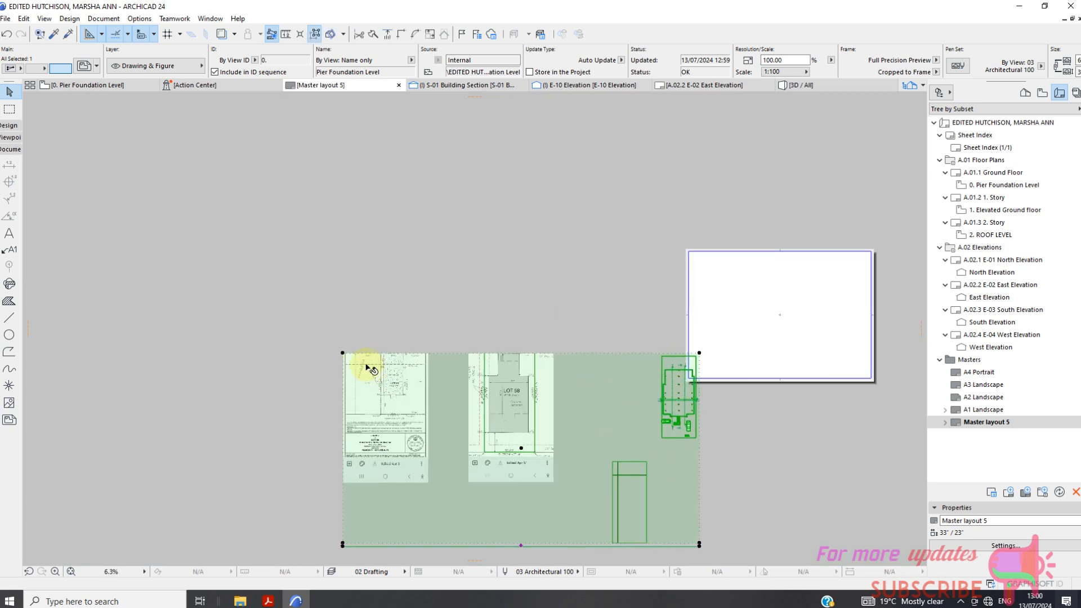
click(372, 363)
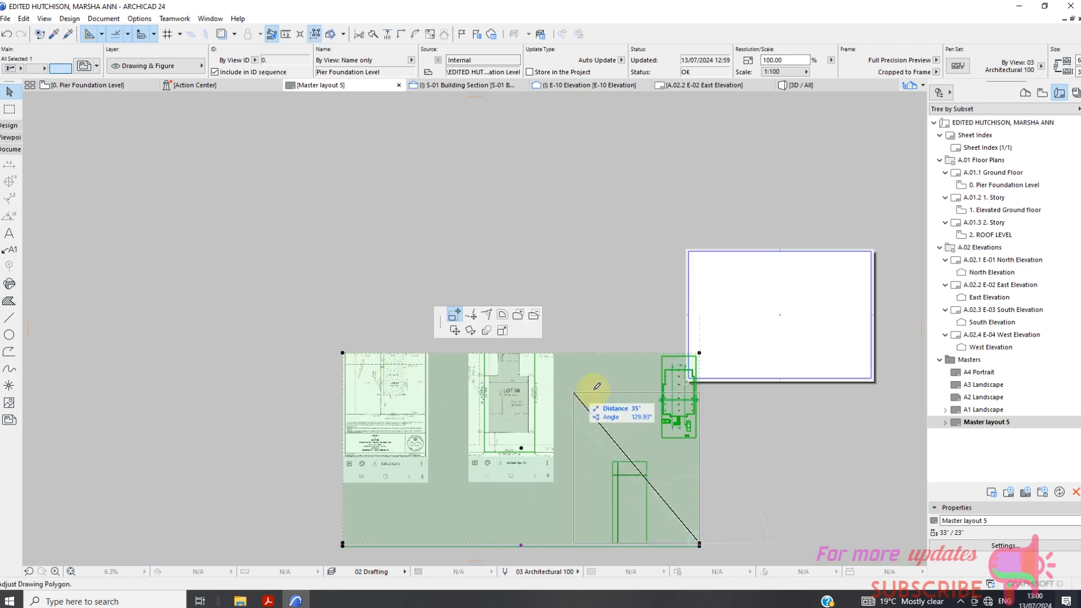
click(657, 351)
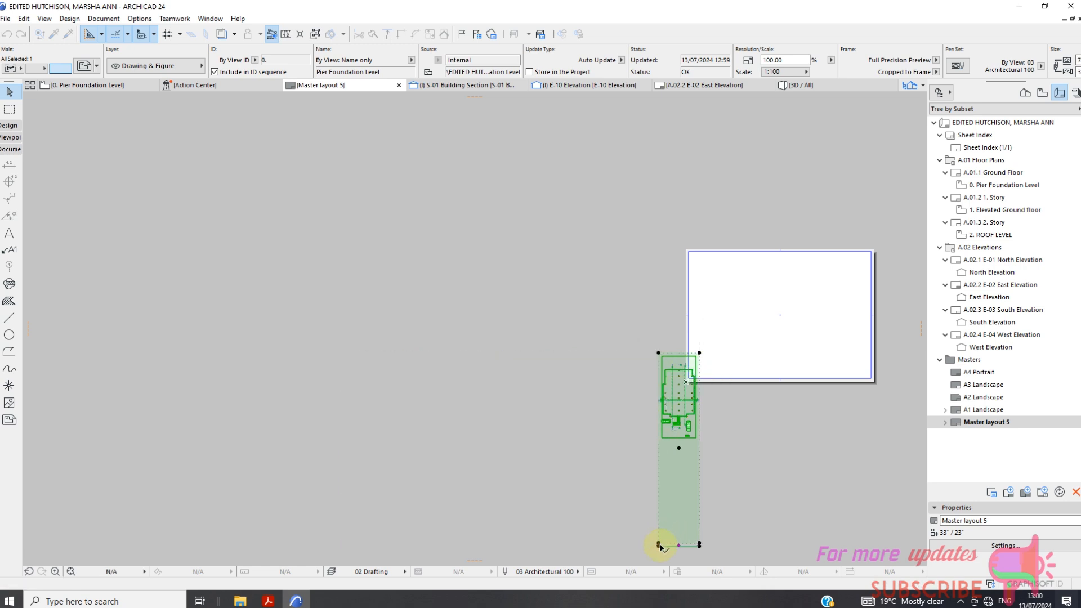
click(659, 544)
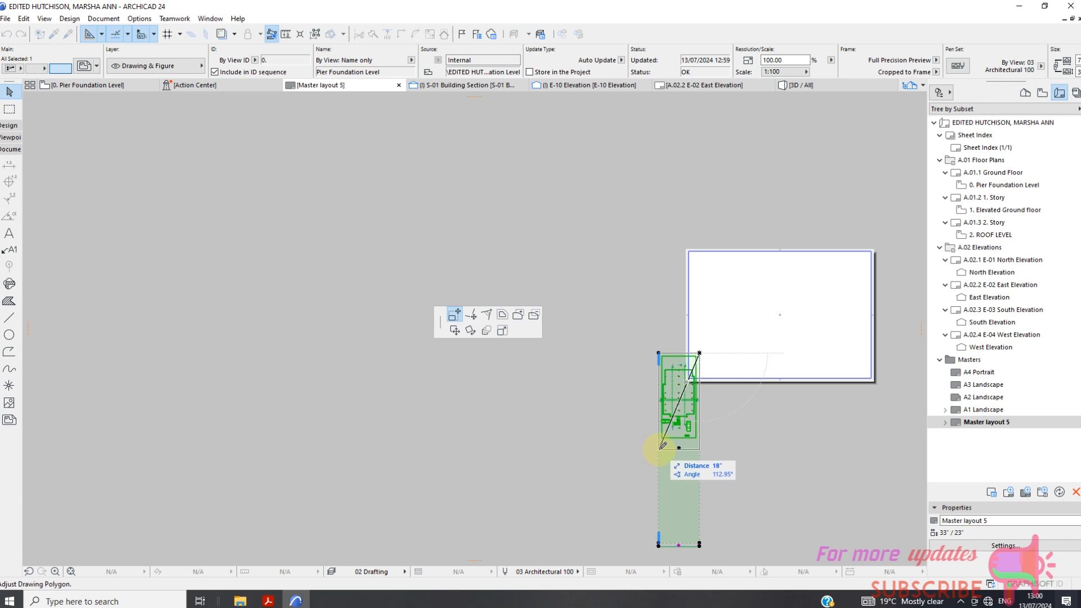
click(659, 448)
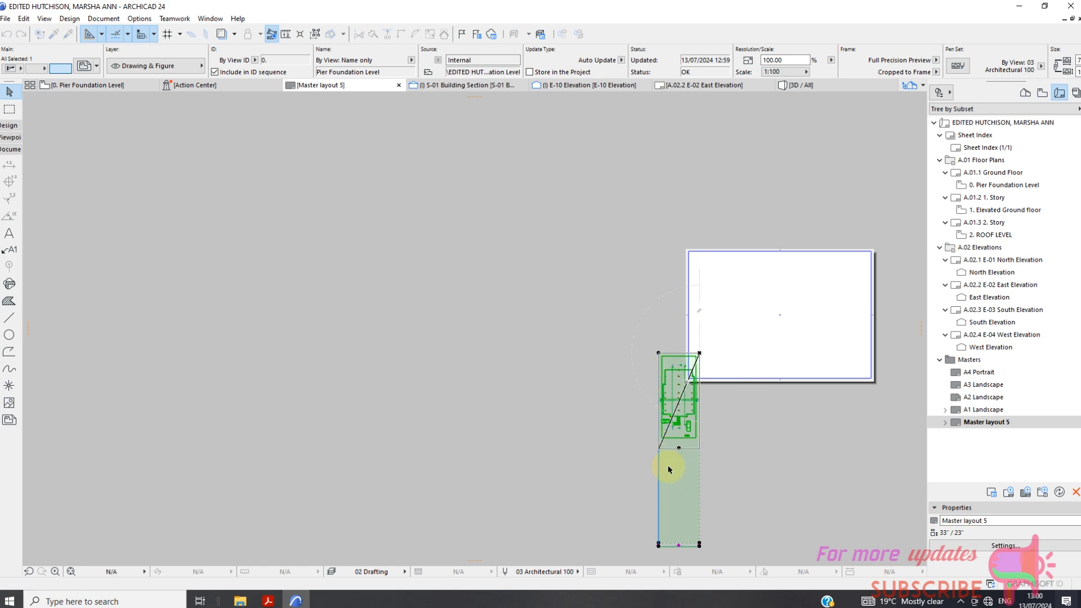
Move the cropped Pier Foundation Level drawing into the upper-left area of the master layout sheet
scroll(681, 404, up, 2)
click(672, 403)
scroll(502, 427, down, 2)
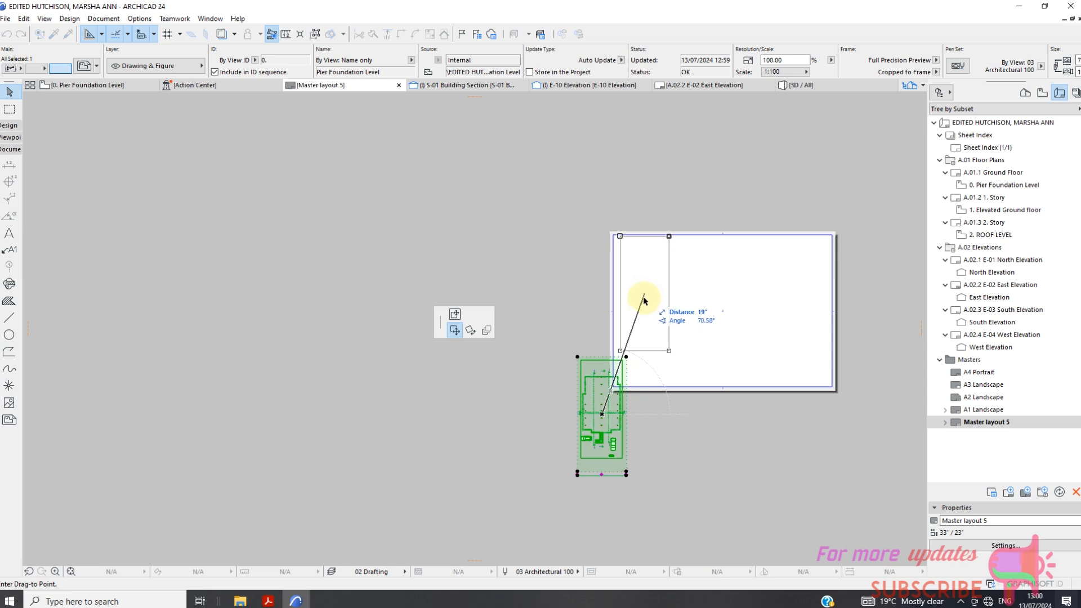
click(643, 299)
scroll(665, 290, up, 3)
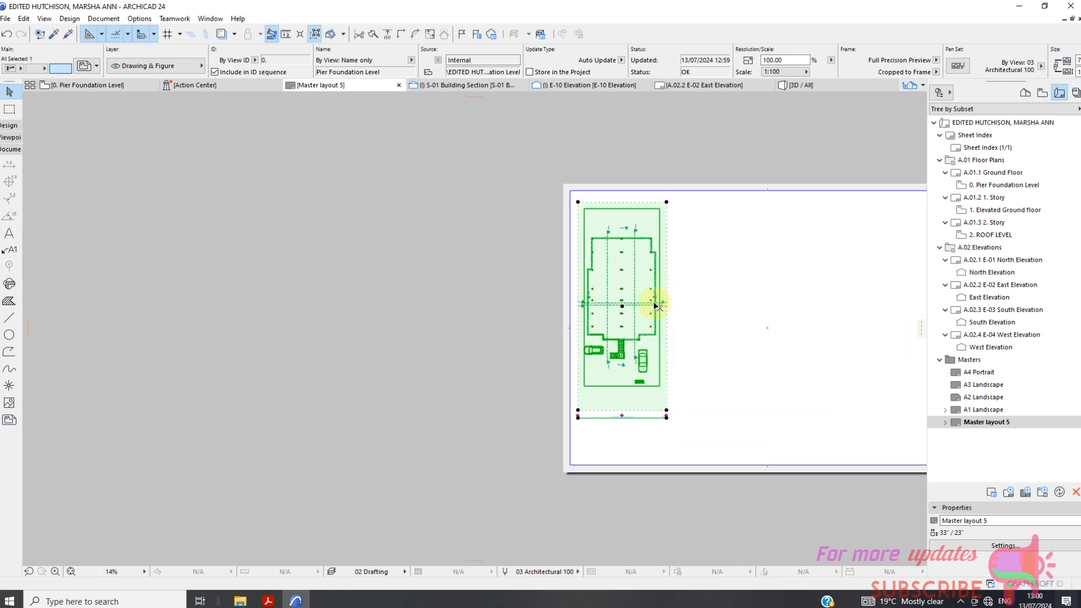
scroll(456, 286, down, 1)
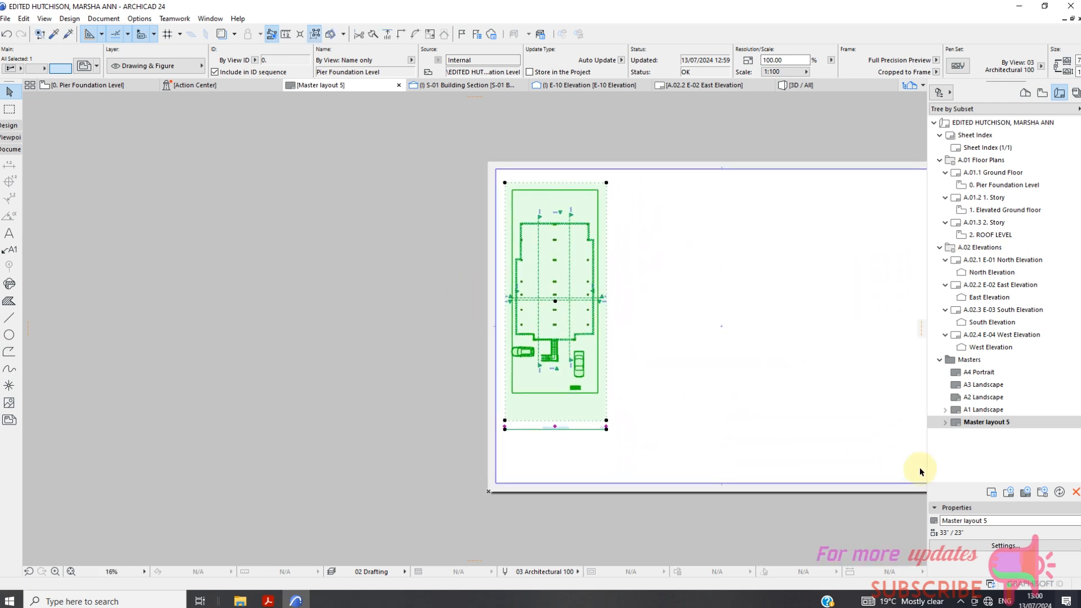
In the View Settings of the 0. Pier Foundation Level floor plan, set the scale to 1" = 10' and the layer combination to 04 Plans - Approval
click(1041, 97)
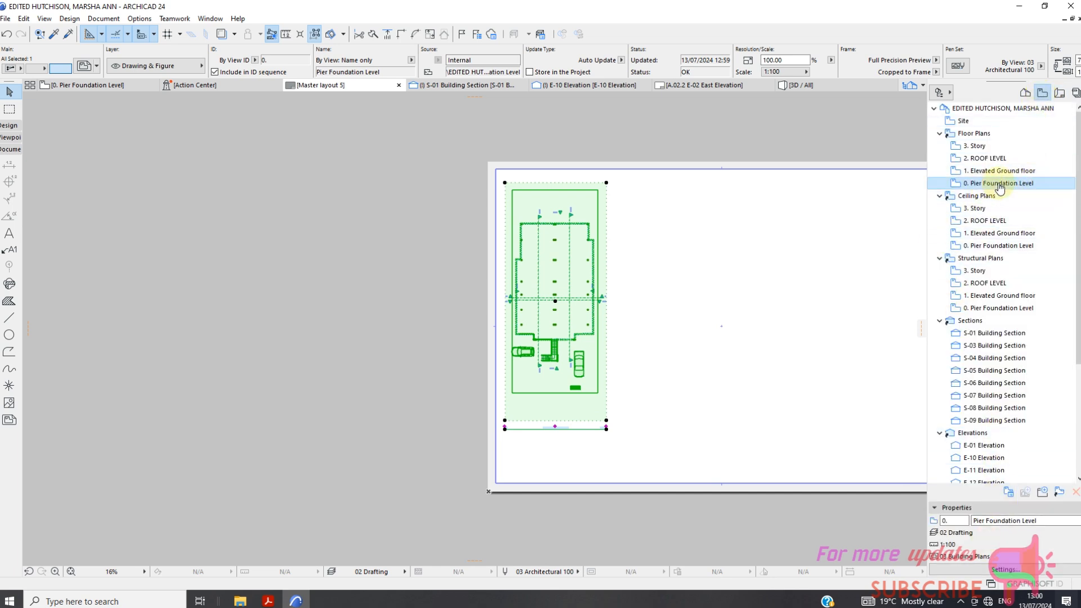
click(978, 185)
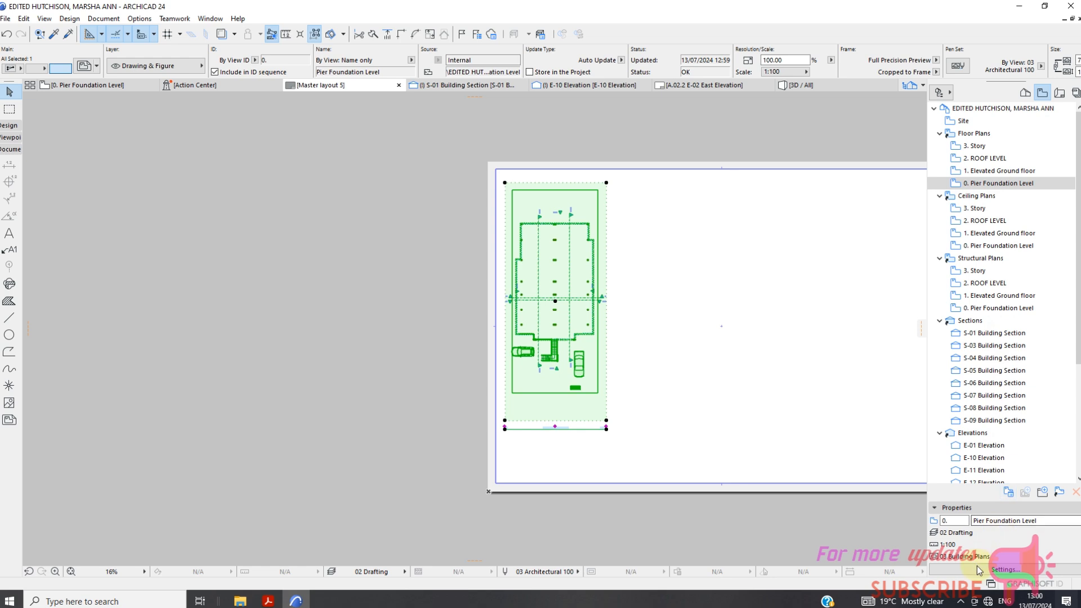
click(1001, 570)
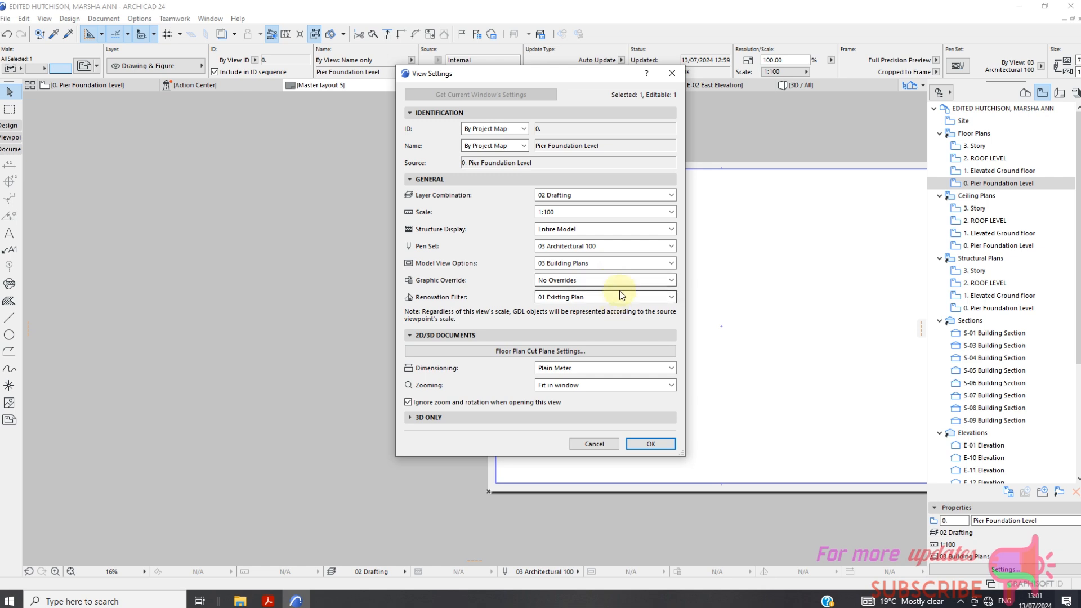
click(672, 212)
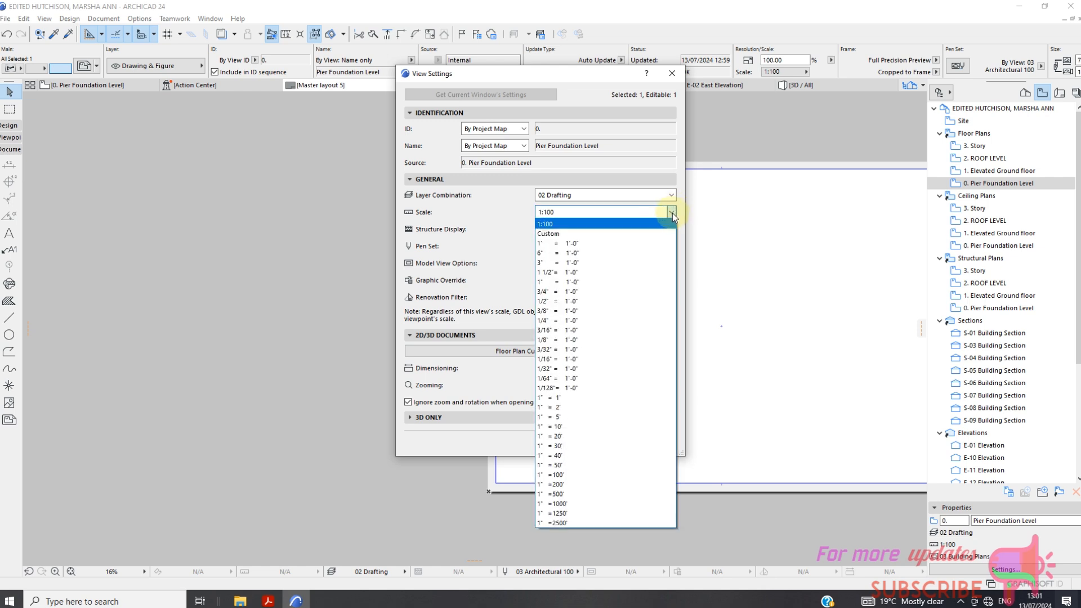
click(607, 428)
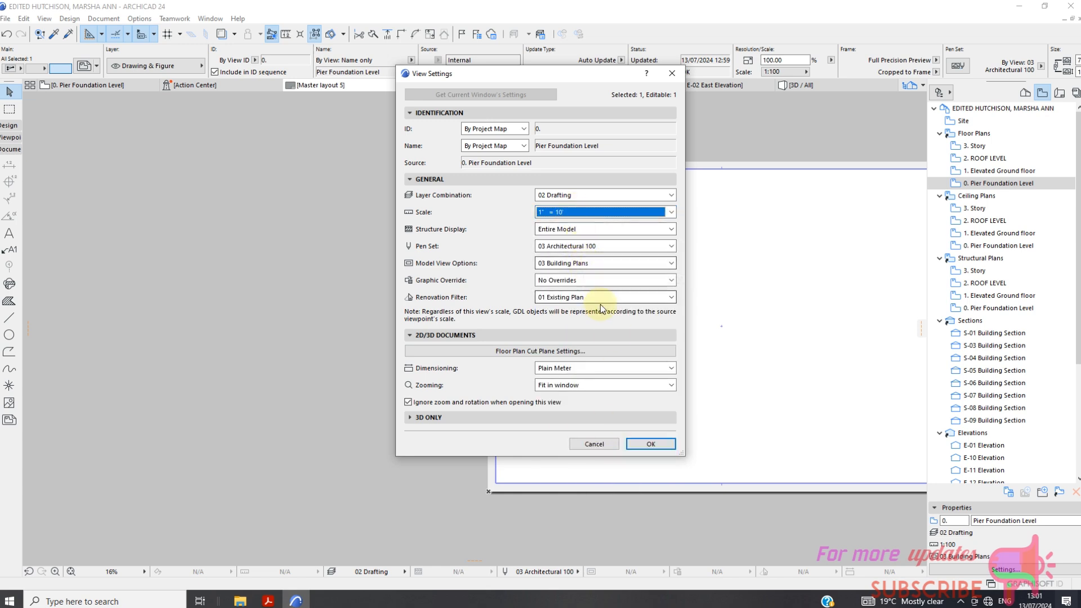
click(634, 197)
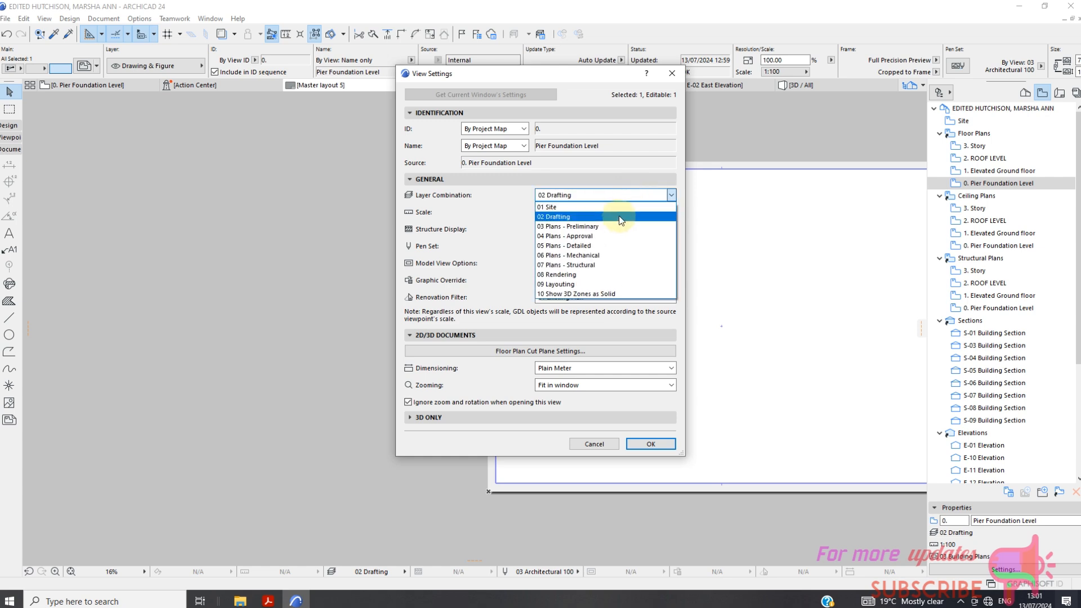
click(612, 237)
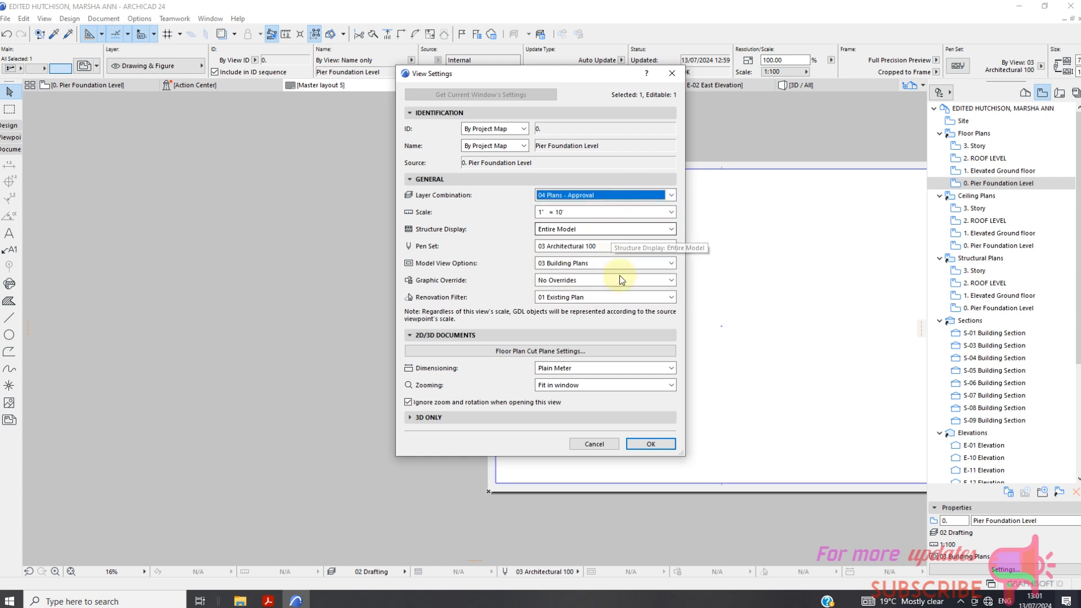
Set the view's renovation filter to 05 Planned Status and its dimensioning to US Architect, and apply the settings
click(638, 263)
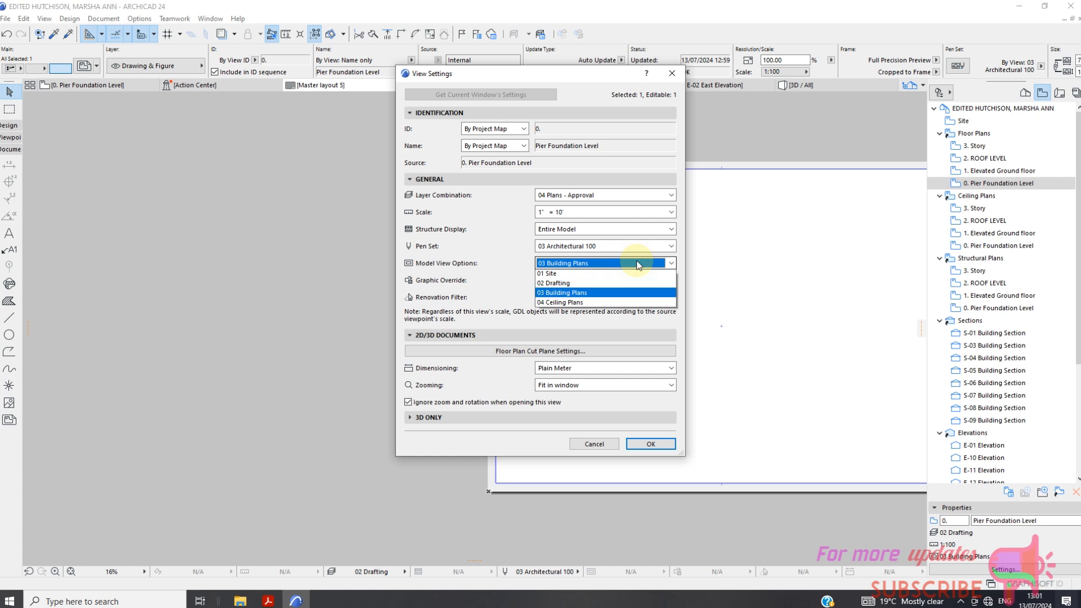
click(638, 263)
click(640, 297)
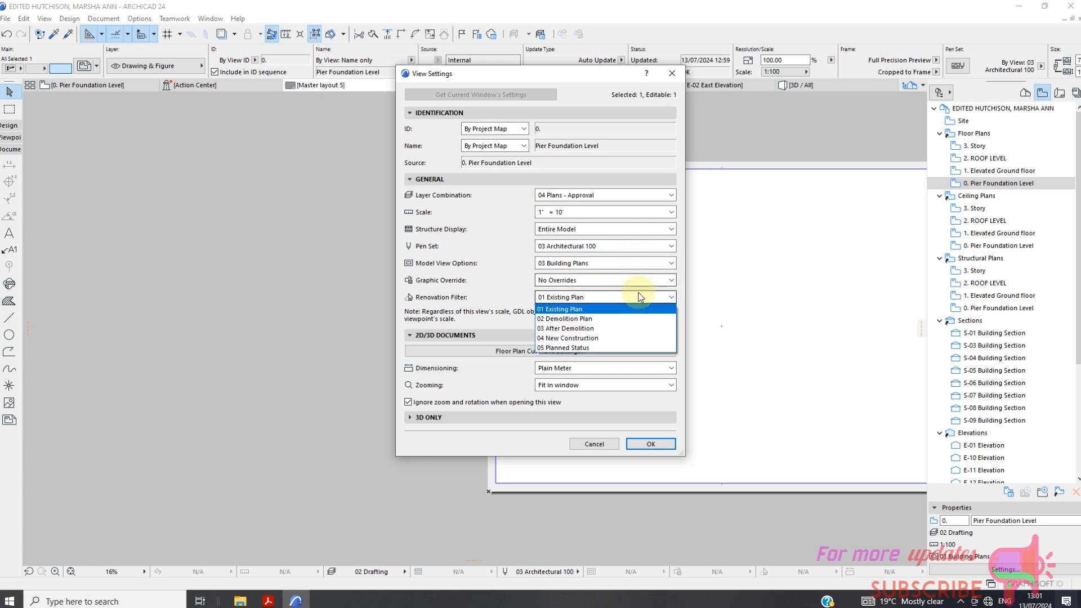
click(630, 346)
click(638, 368)
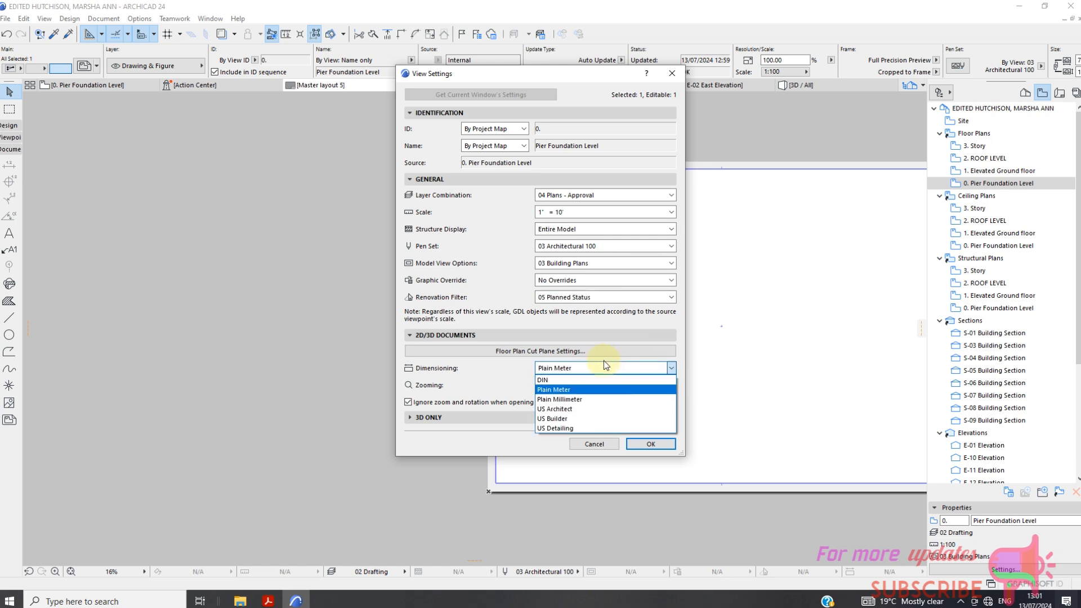
click(567, 410)
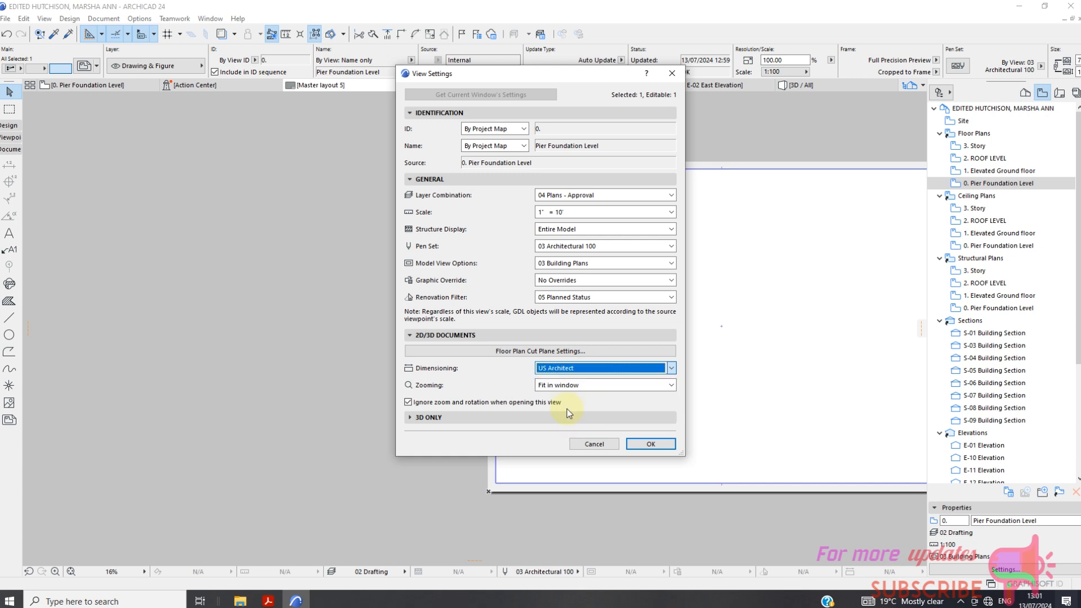
click(639, 443)
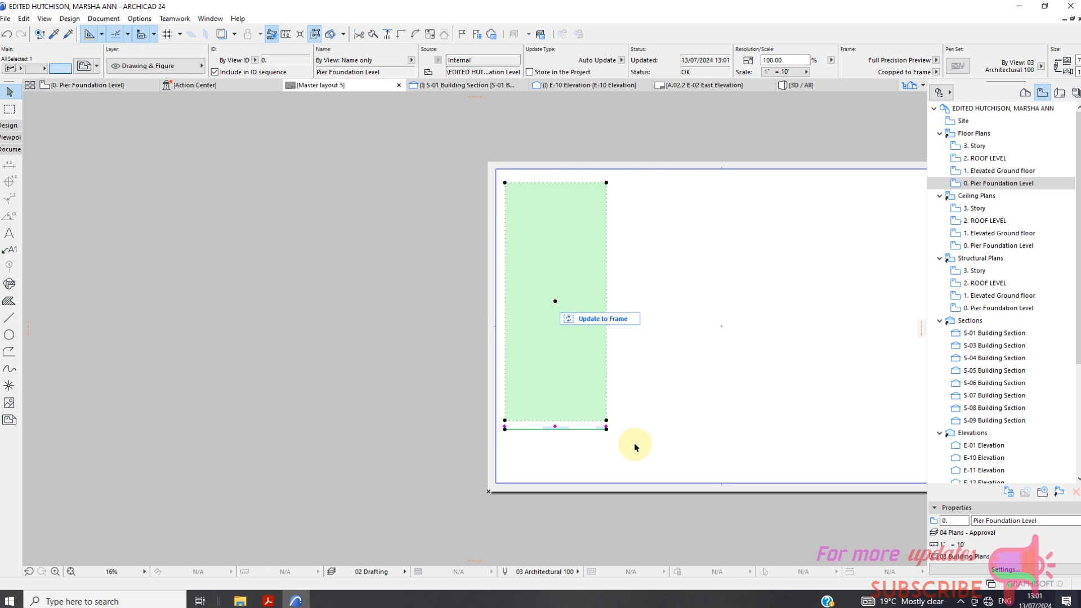
Delete the placed Pier Foundation Level drawing from the master layout
scroll(586, 367, up, 2)
scroll(425, 341, down, 3)
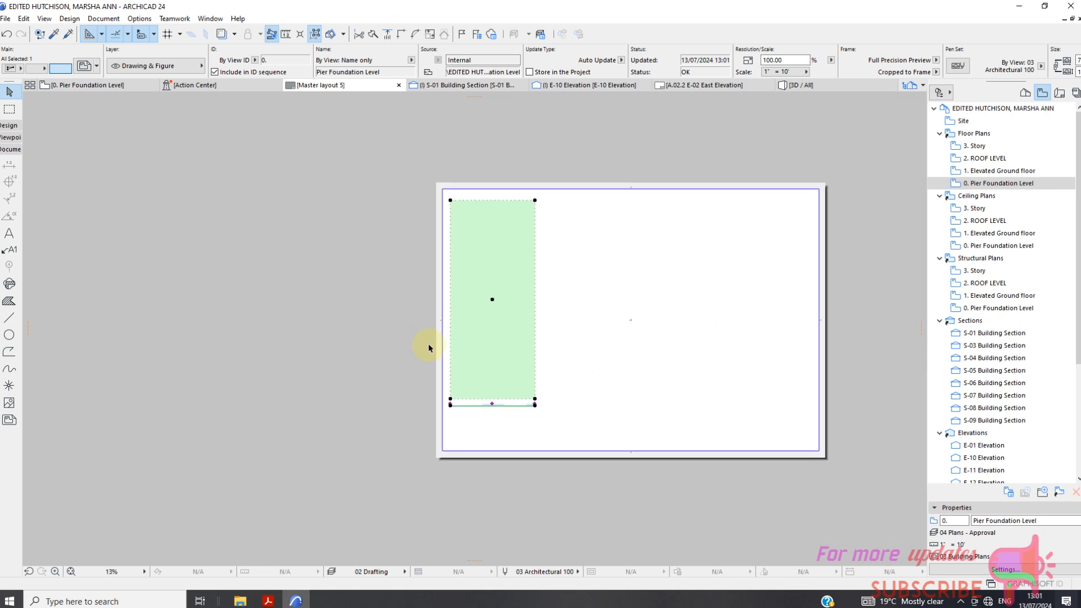
right_click(497, 307)
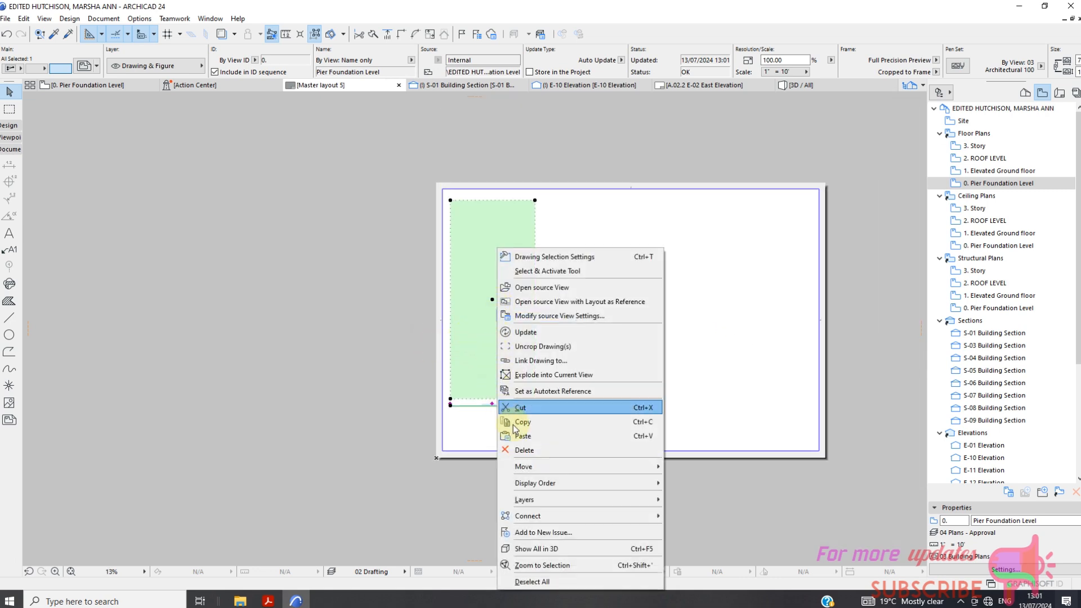
click(532, 447)
click(582, 309)
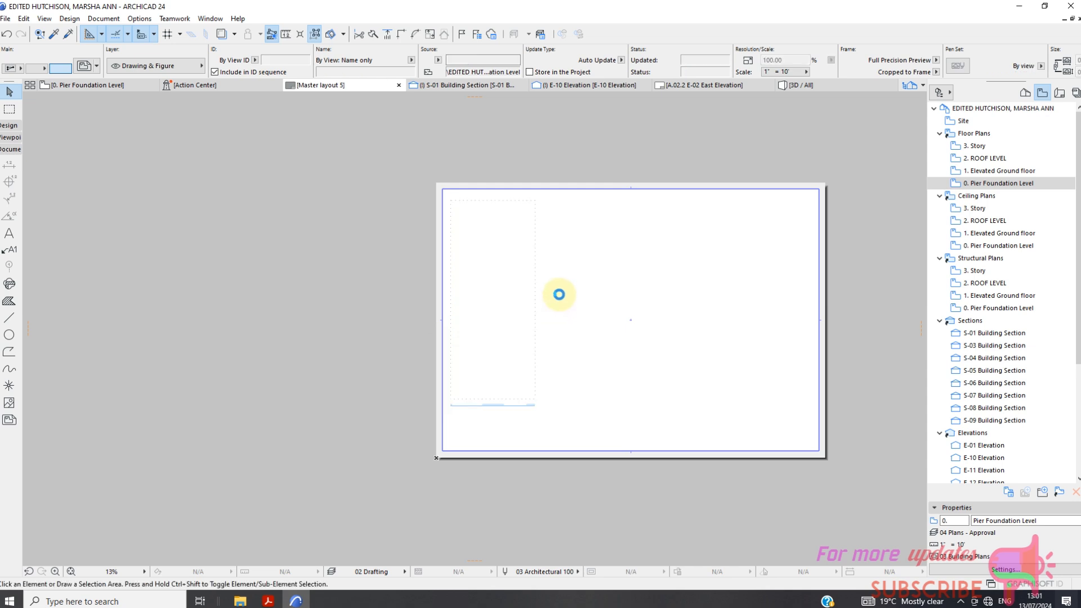
Place the 0. Pier Foundation Level floor plan view on the master layout again and select the new drawing
mouse_move(1024, 193)
mouse_down()
mouse_move(856, 213)
mouse_move(611, 279)
mouse_move(498, 282)
mouse_up()
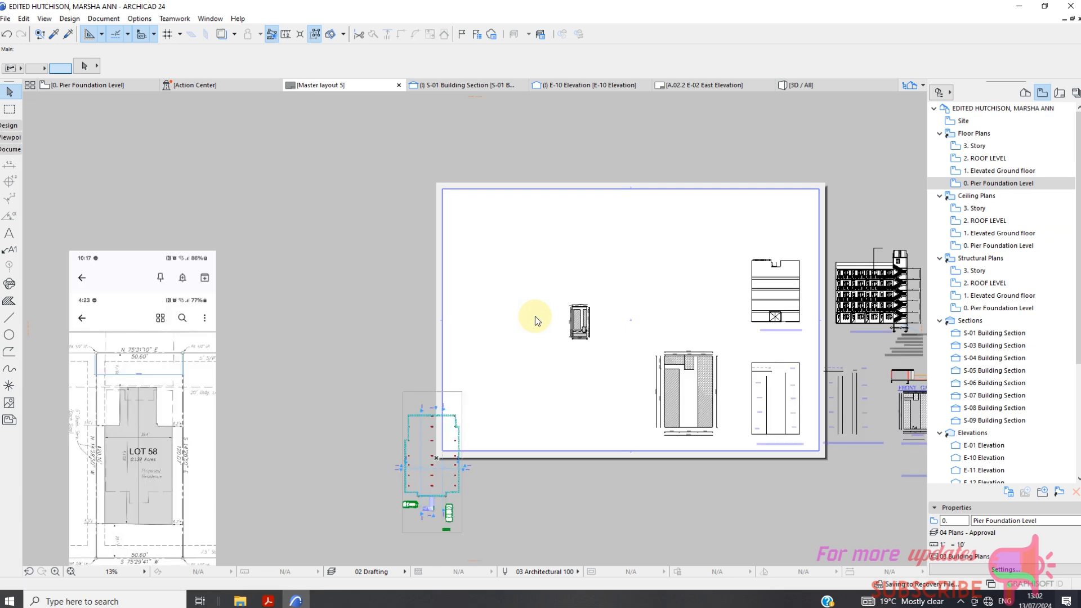
scroll(422, 288, down, 3)
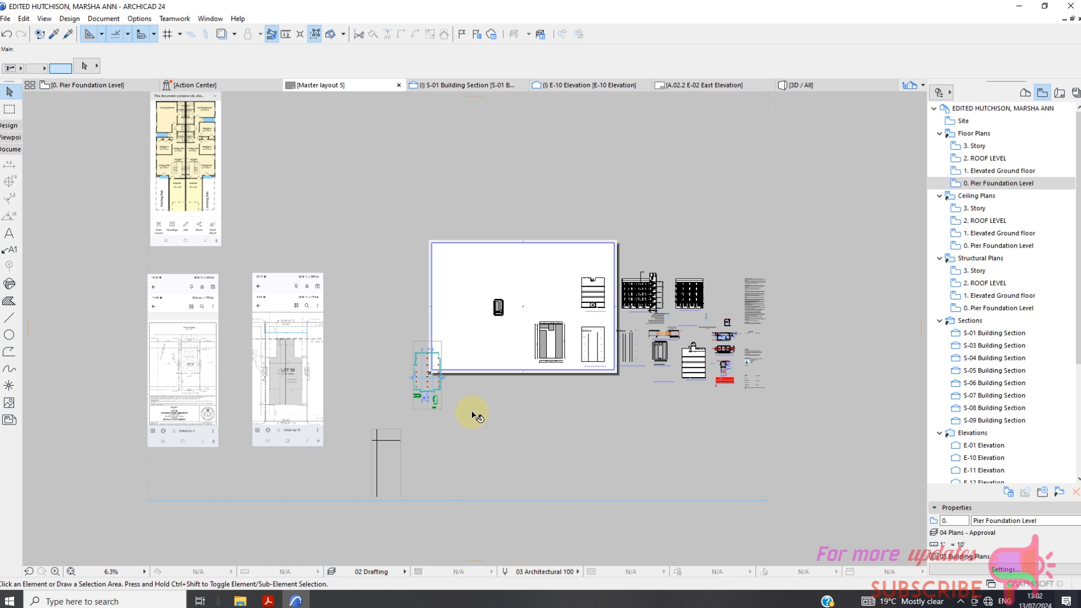
key(ctrl+a)
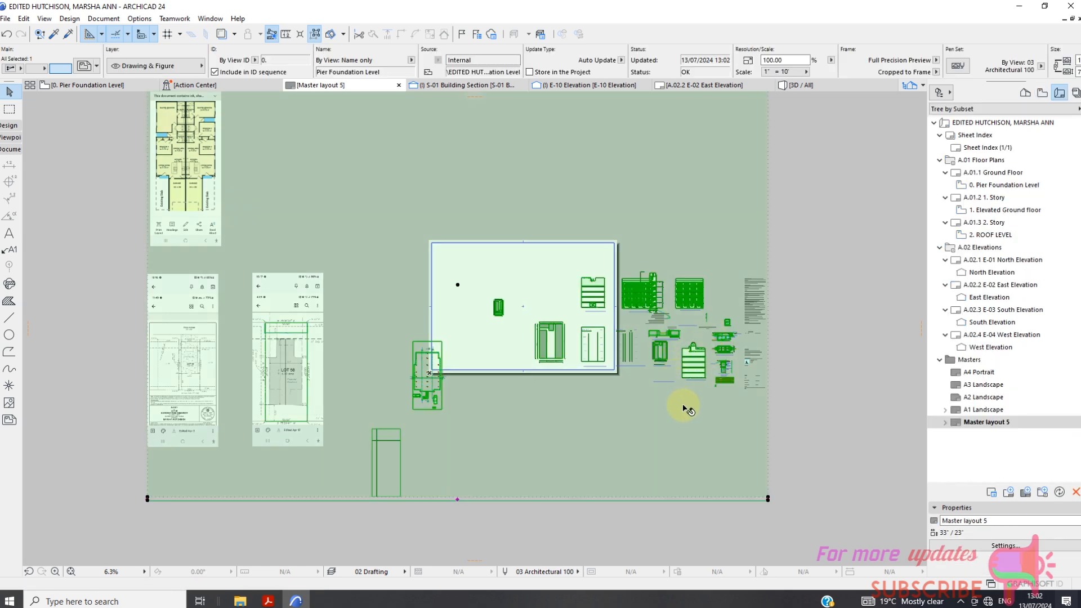
Crop the new drawing's frame by moving its upper-right and upper-left corners to just outside the foundation plan
scroll(676, 409, down, 3)
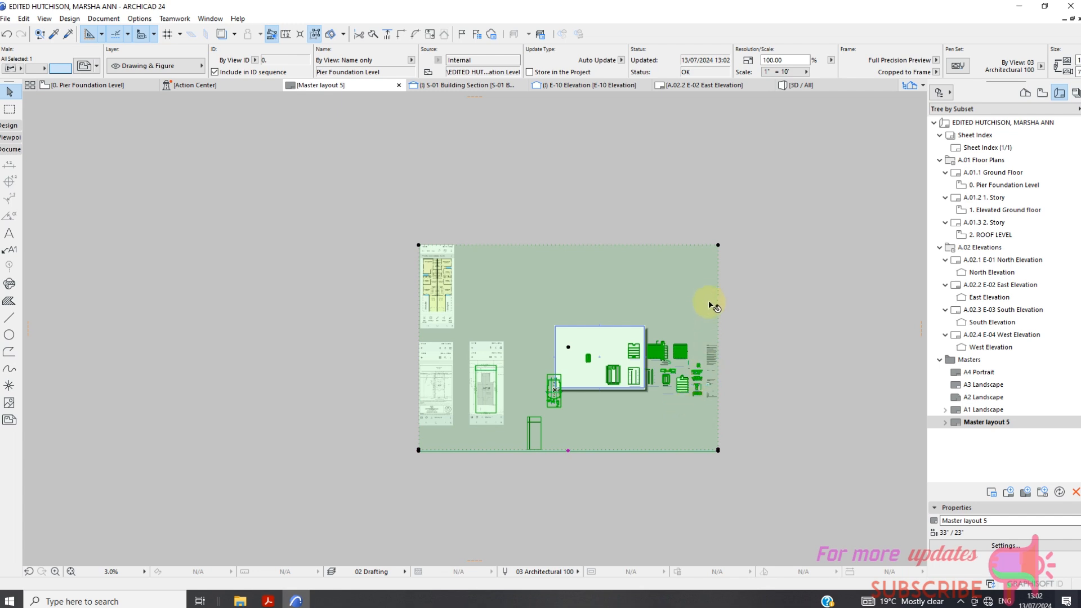
click(717, 247)
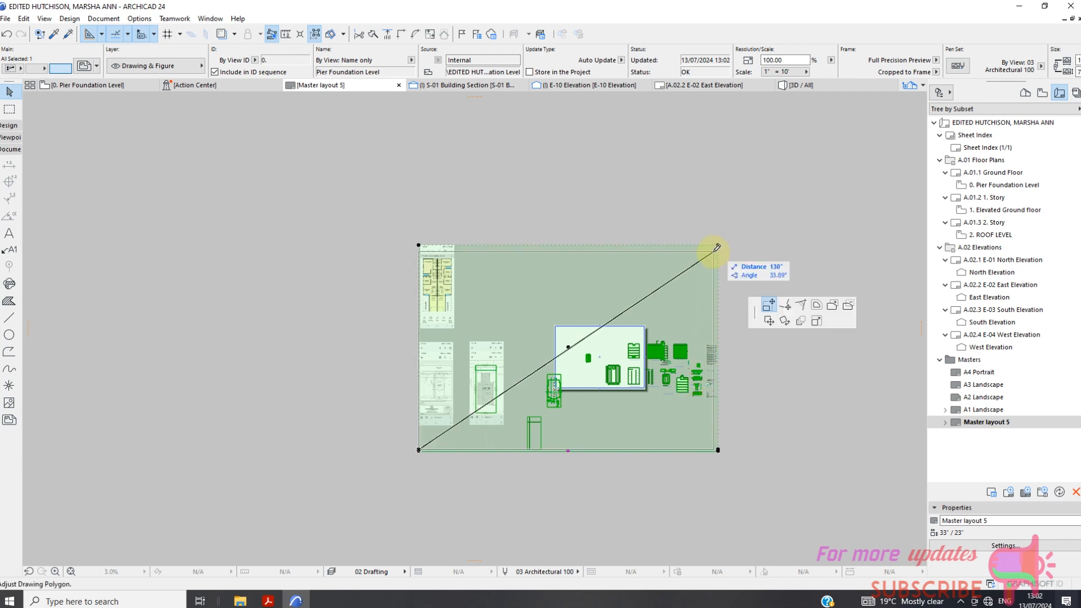
click(566, 370)
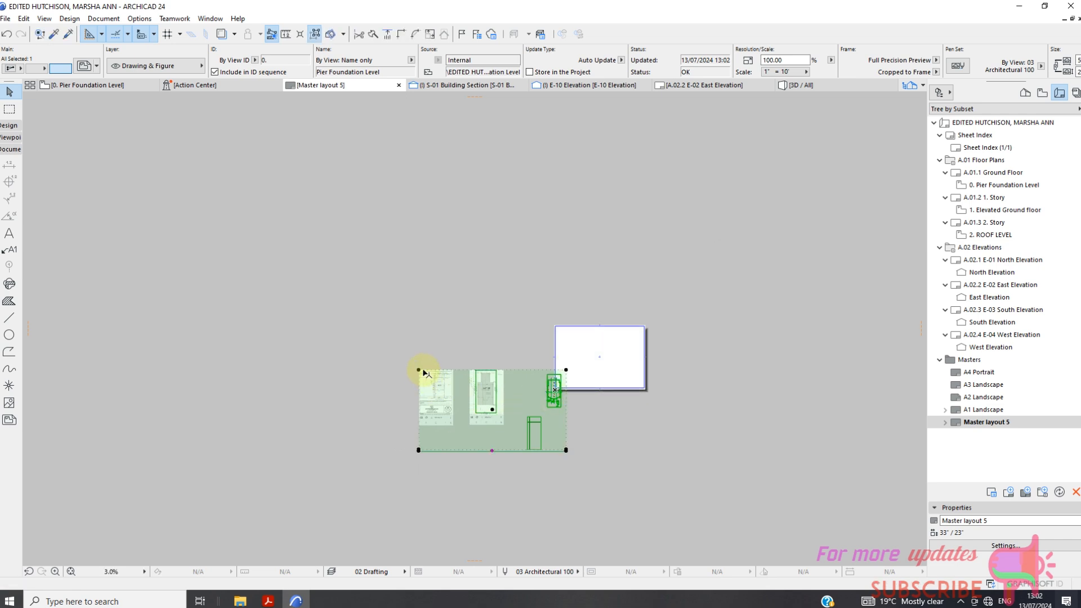
click(566, 370)
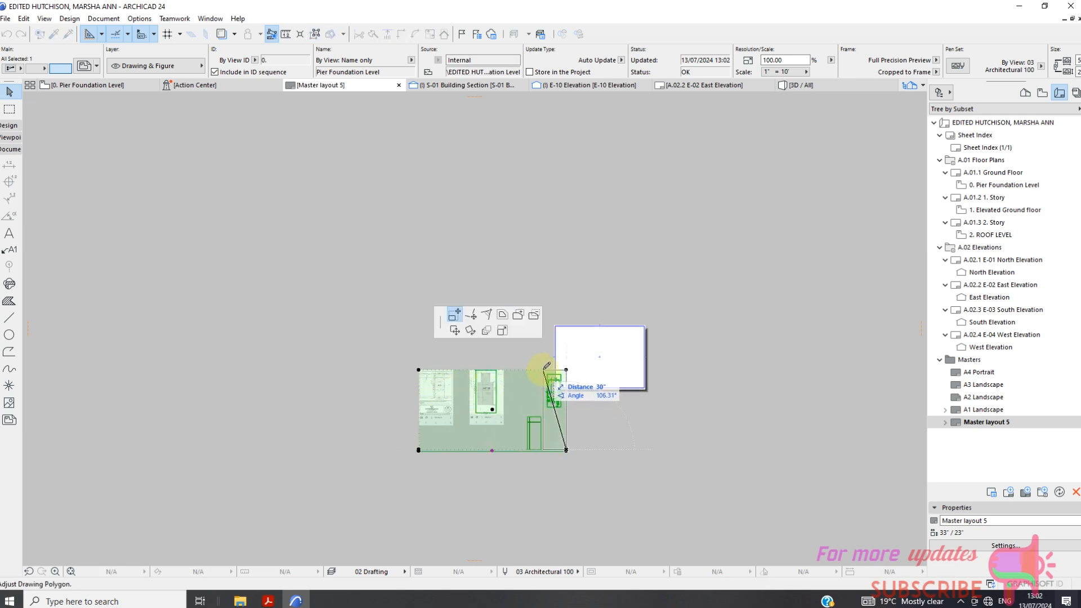
click(544, 370)
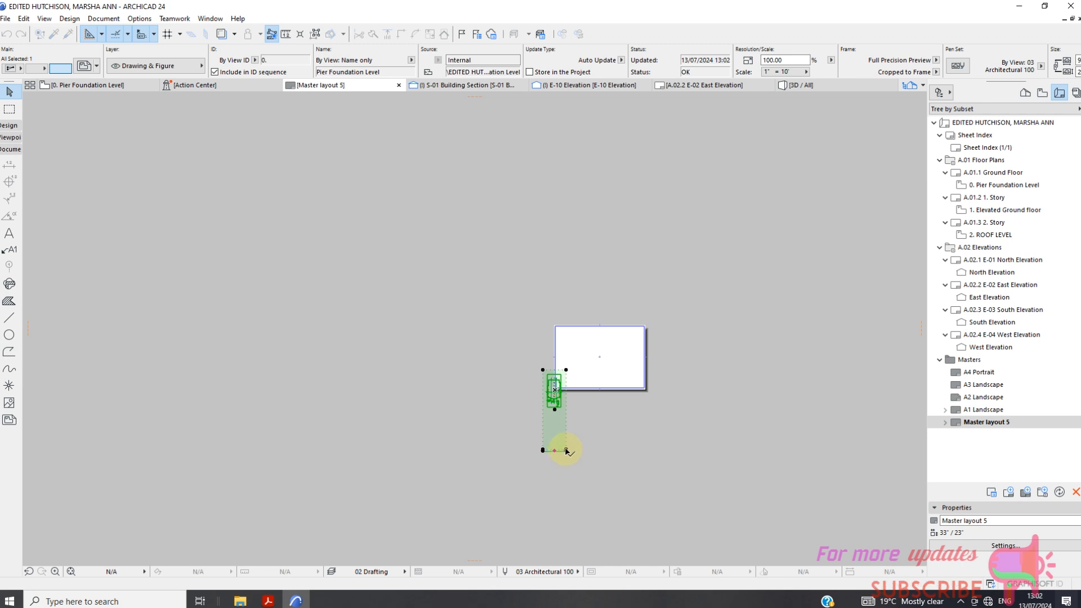
Move the drawing's title up to just below the foundation plan
click(565, 450)
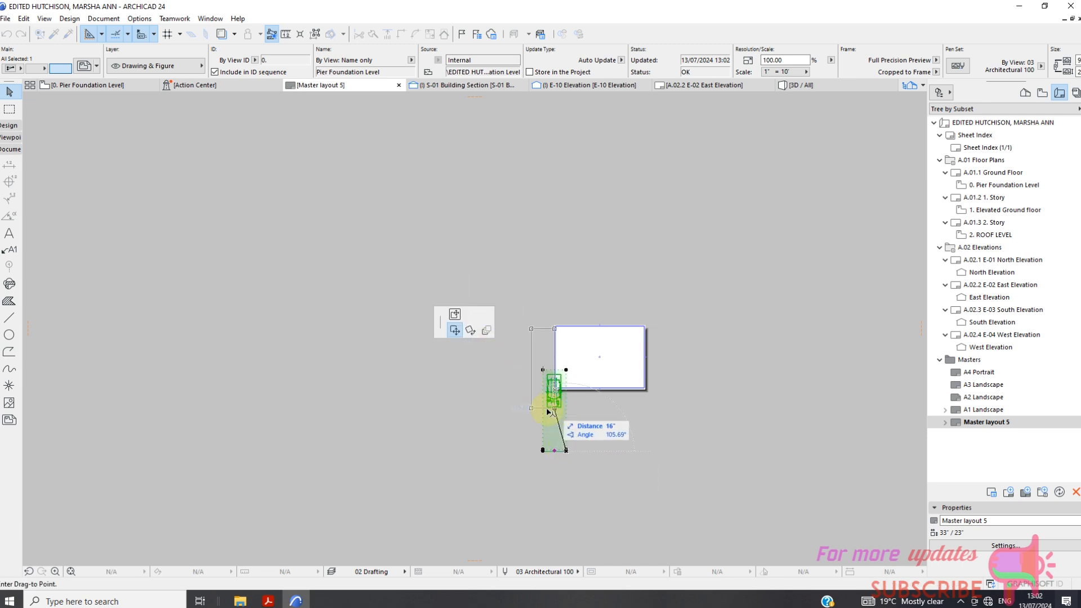
click(454, 314)
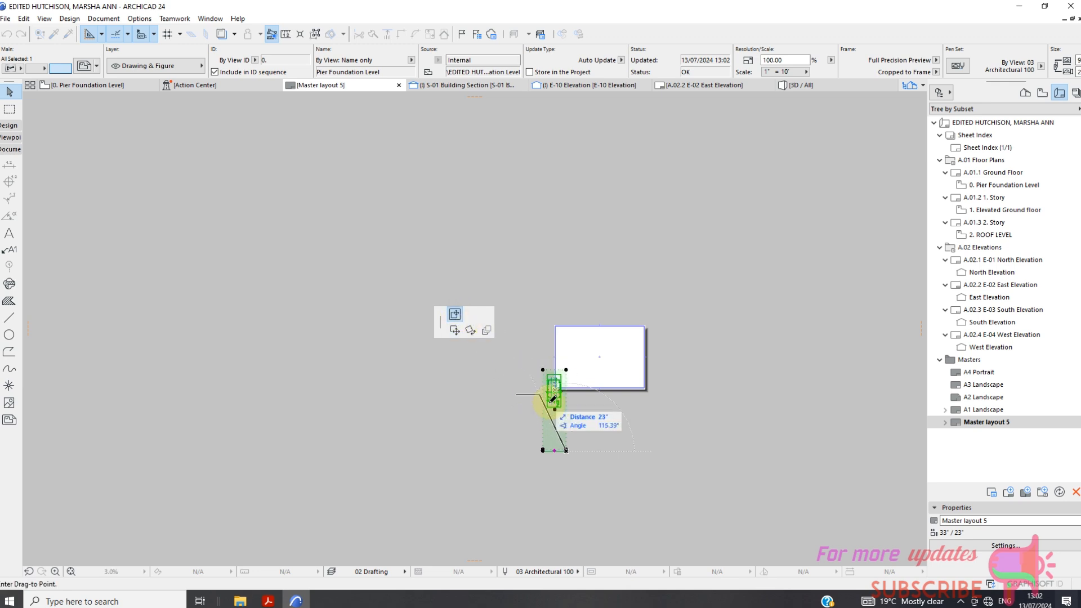
click(556, 411)
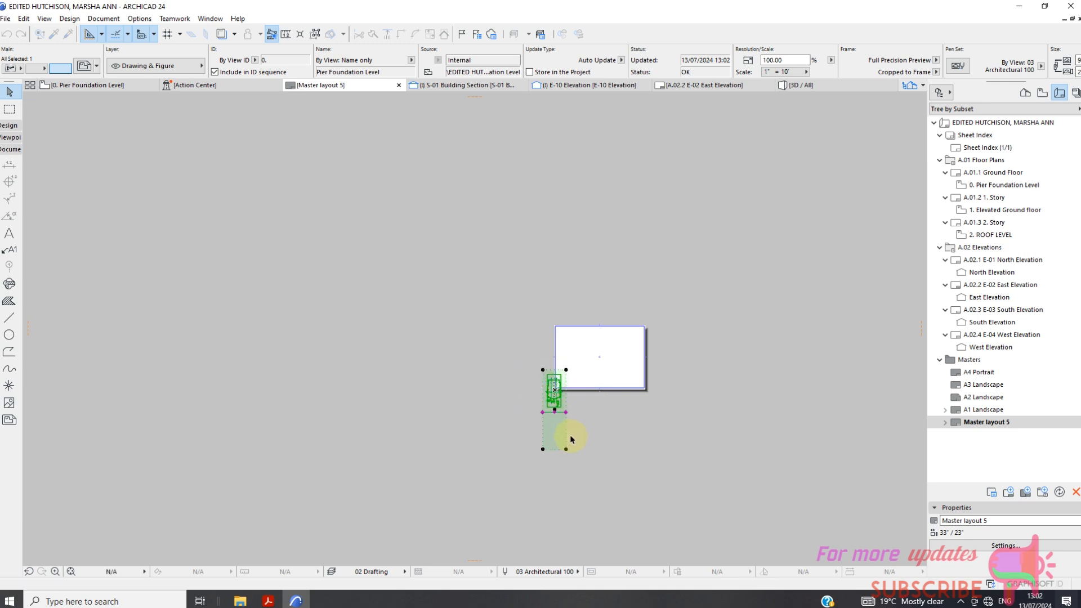
Raise the lower edge of the Pier Foundation Level drawing's frame to below the plan, and shift the drawing slightly upward
scroll(557, 406, up, 4)
click(577, 507)
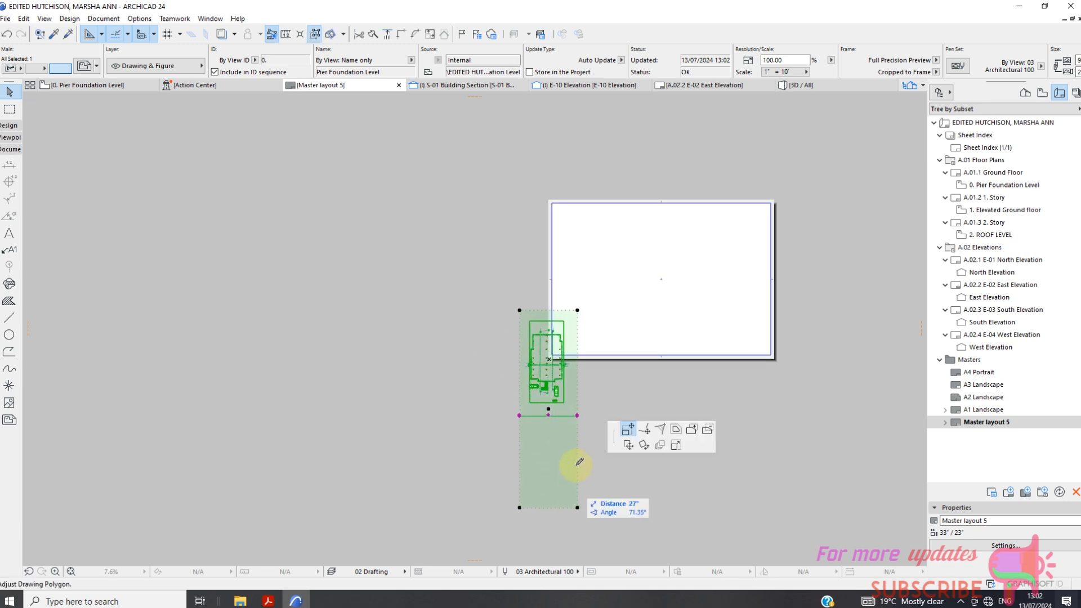
click(579, 417)
scroll(583, 430, up, 5)
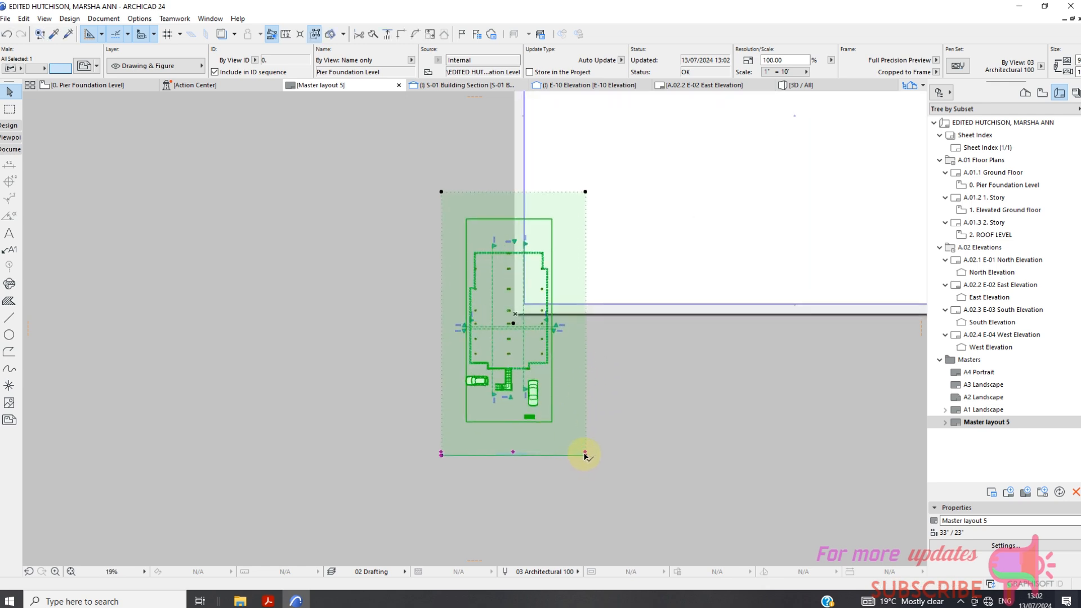
click(585, 454)
click(586, 434)
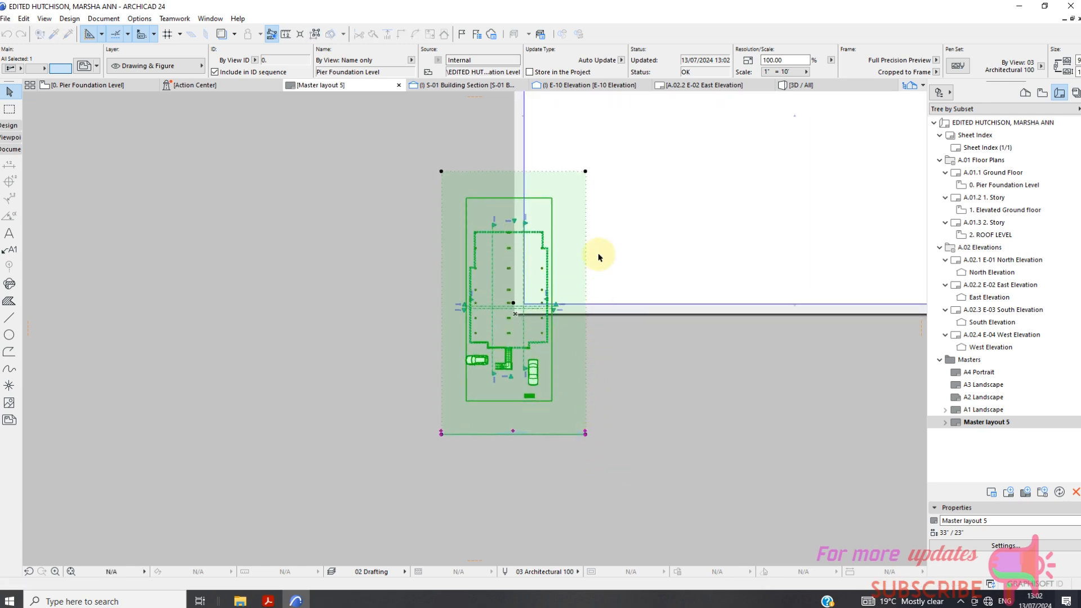
Tighten the frame's upper-right and upper-left corners around the foundation plan, leaving a narrow margin outside the site boundary
click(586, 171)
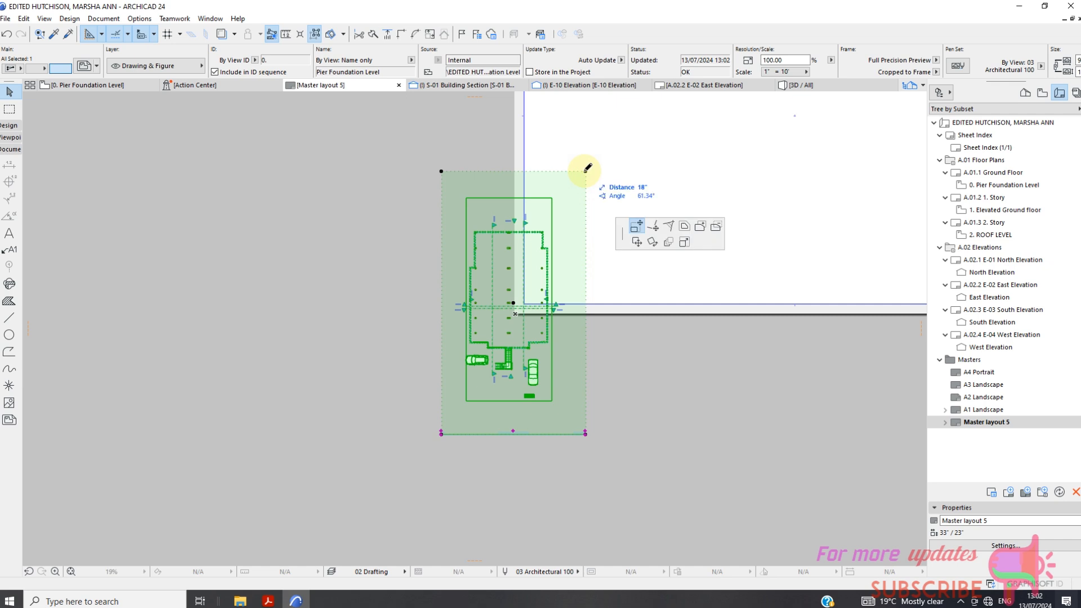
click(562, 189)
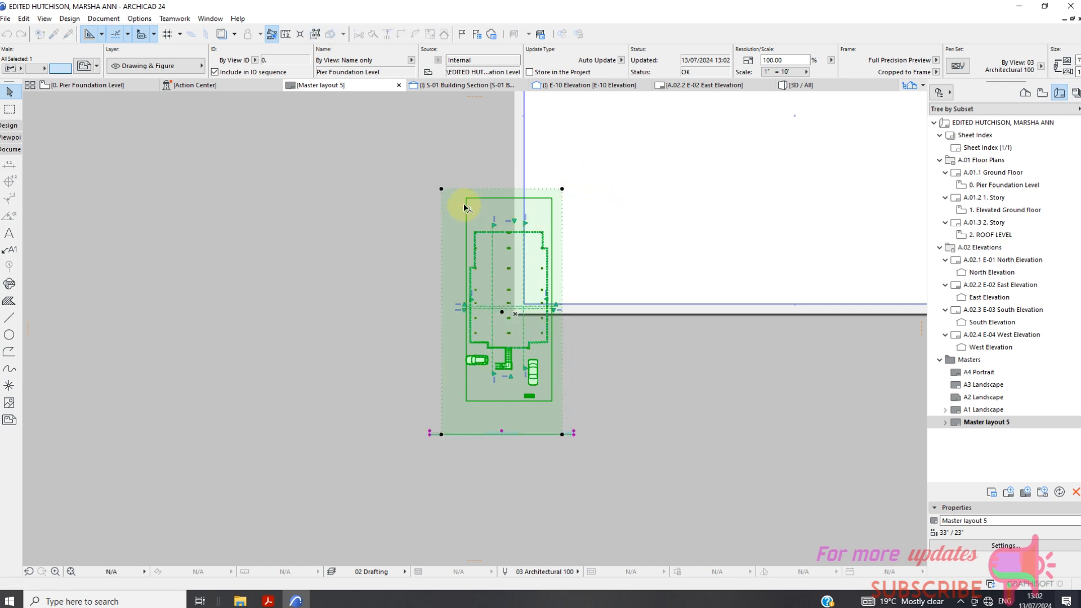
click(441, 189)
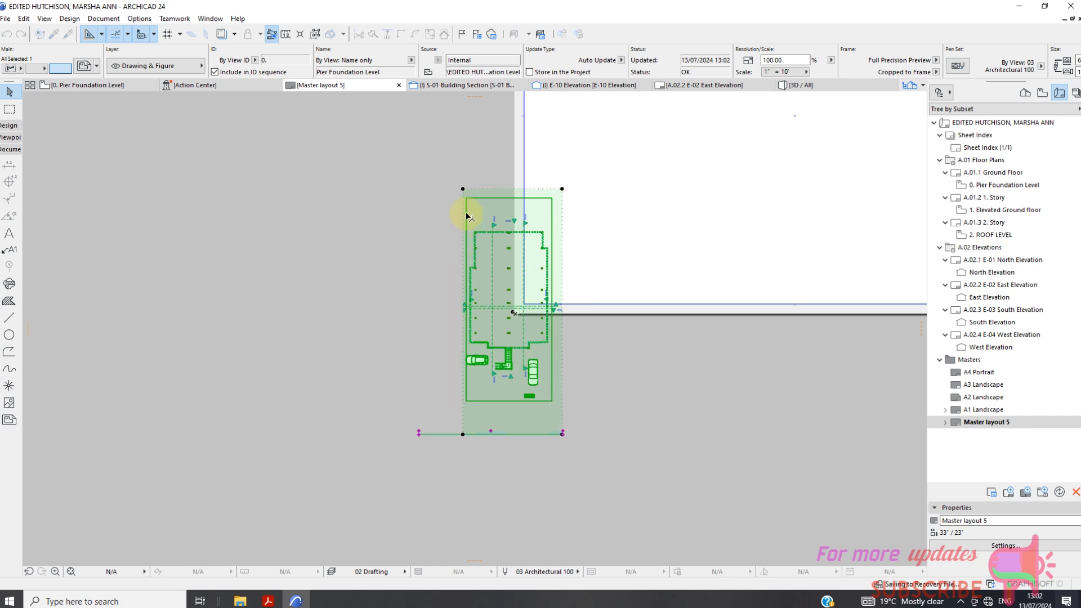
click(463, 190)
click(463, 190)
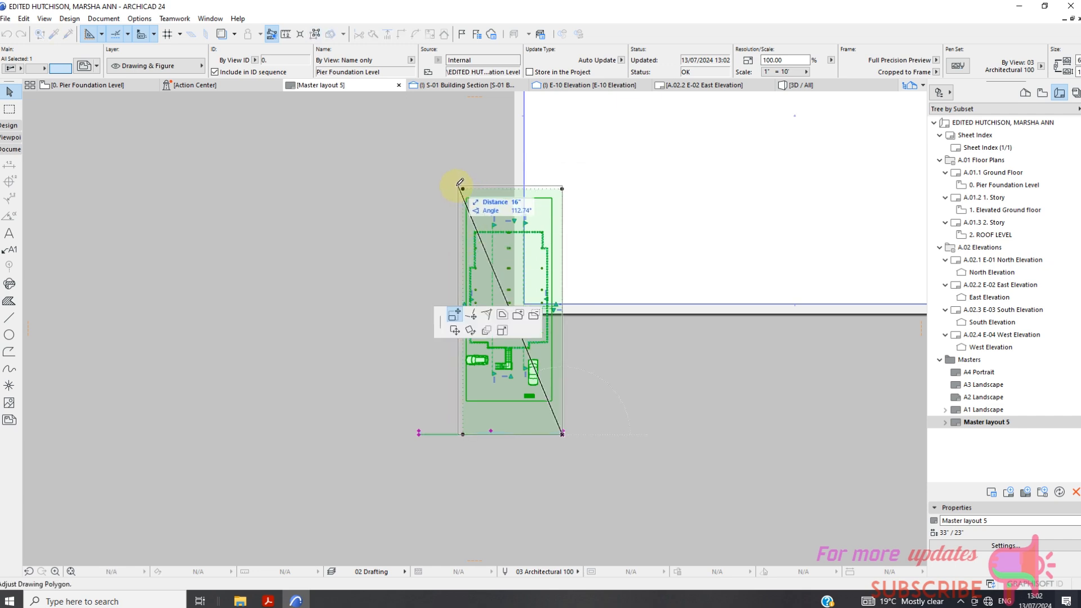
click(454, 185)
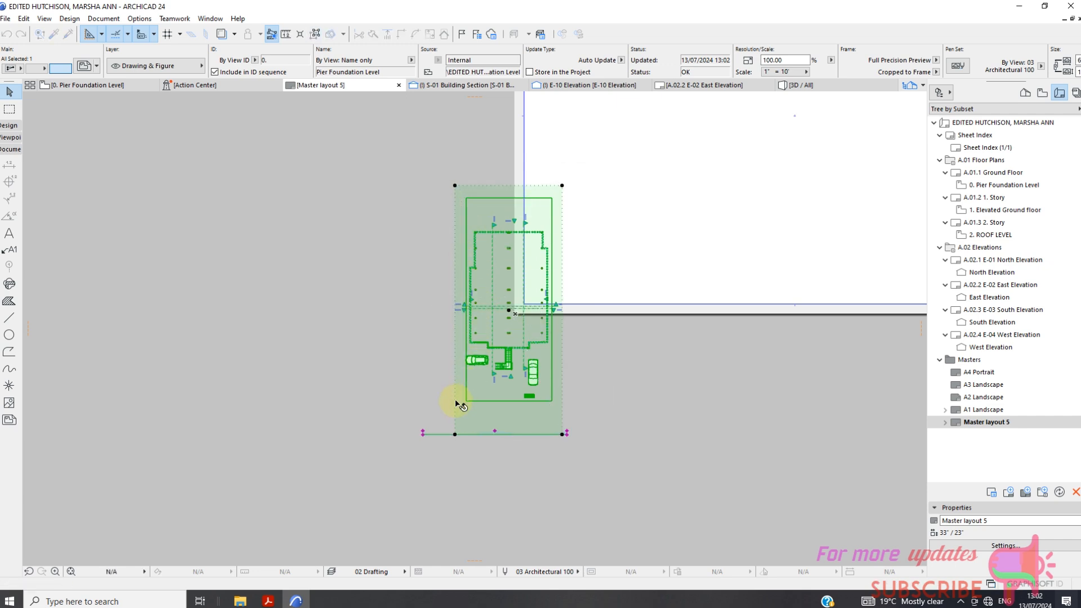
Stretch the drawing's title line to align with the frame's left edge, and raise the frame's lower edge to just below the plan
click(423, 433)
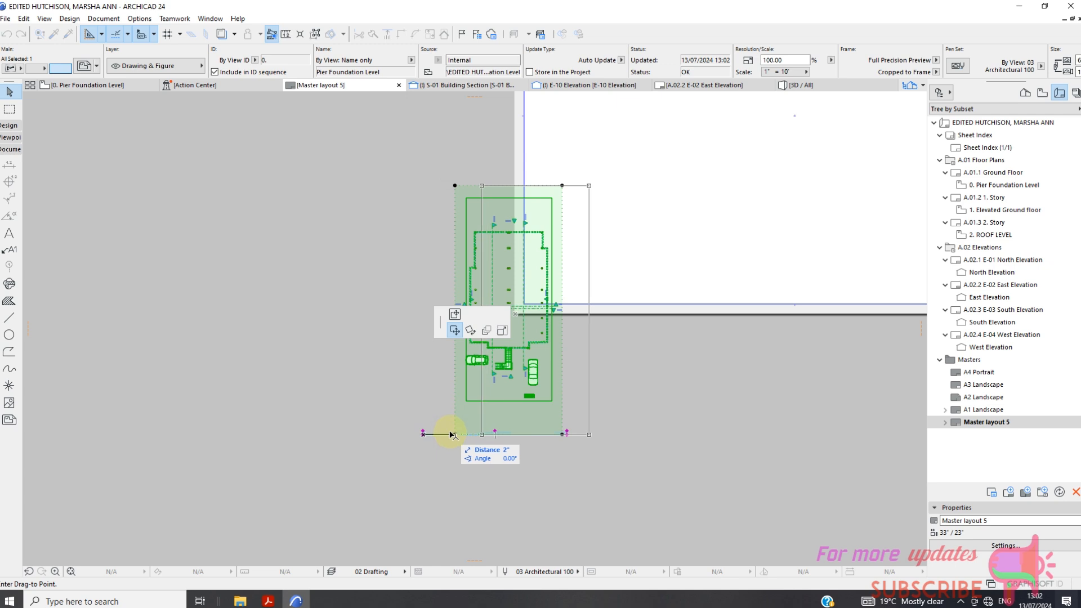
click(502, 334)
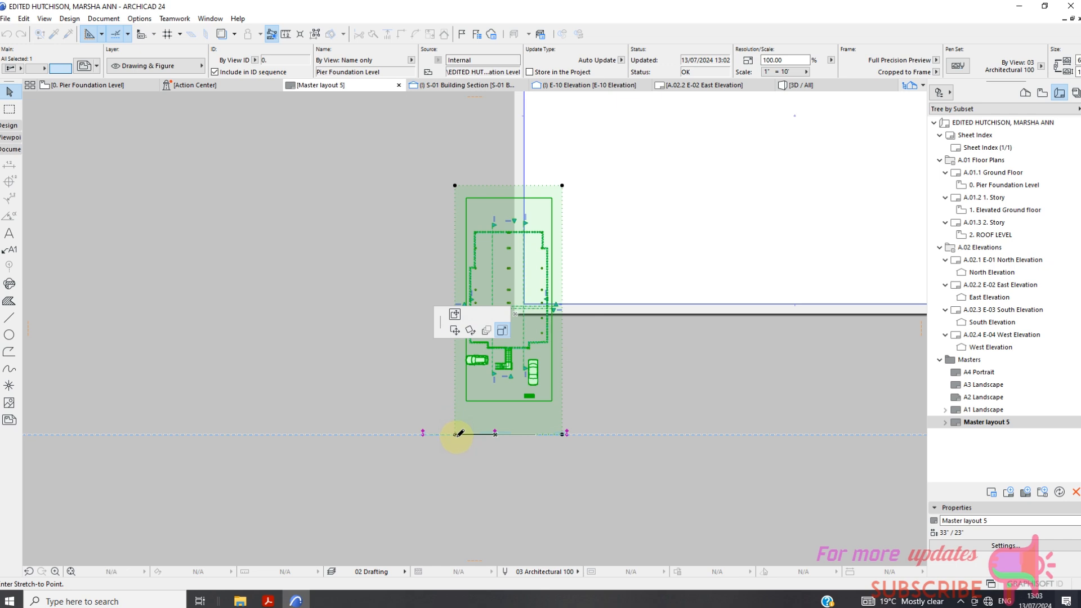
click(456, 434)
click(562, 434)
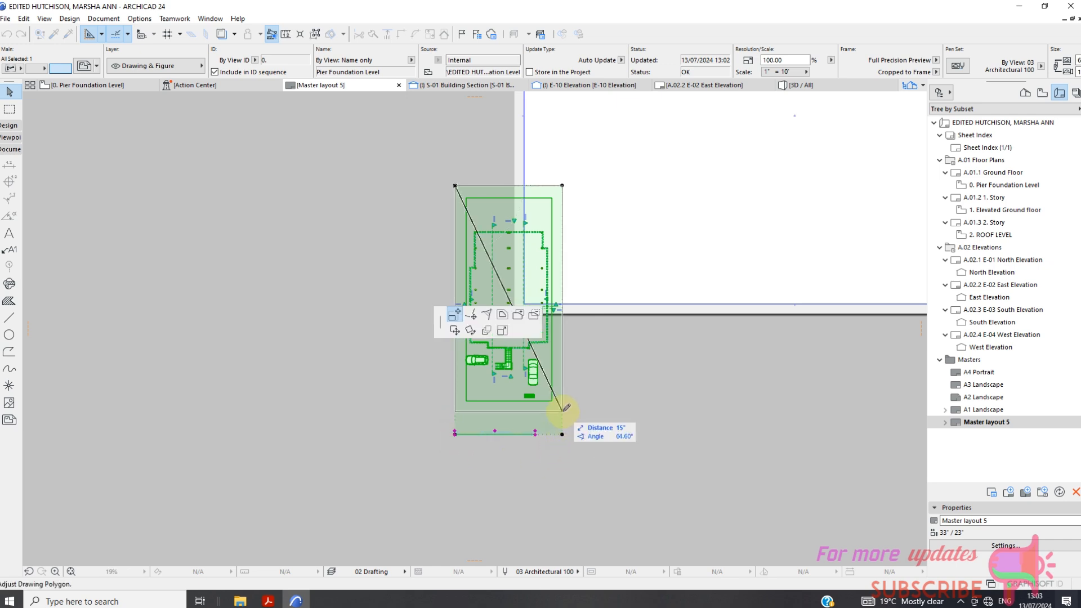
click(562, 411)
scroll(409, 425, down, 2)
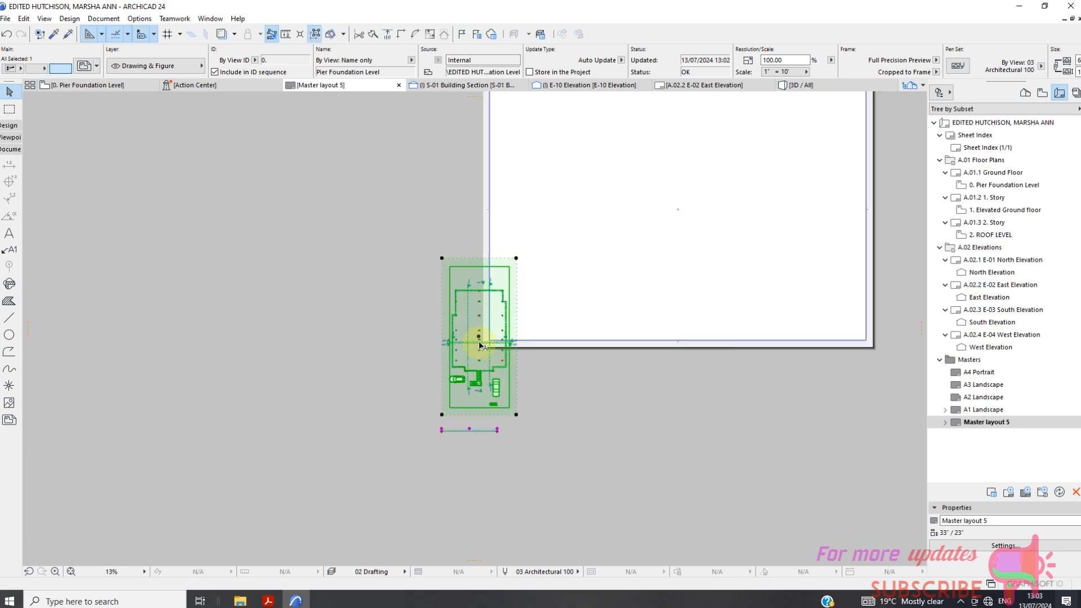
Move the cropped Pier Foundation Level drawing onto the upper-left area of the master layout sheet
click(479, 337)
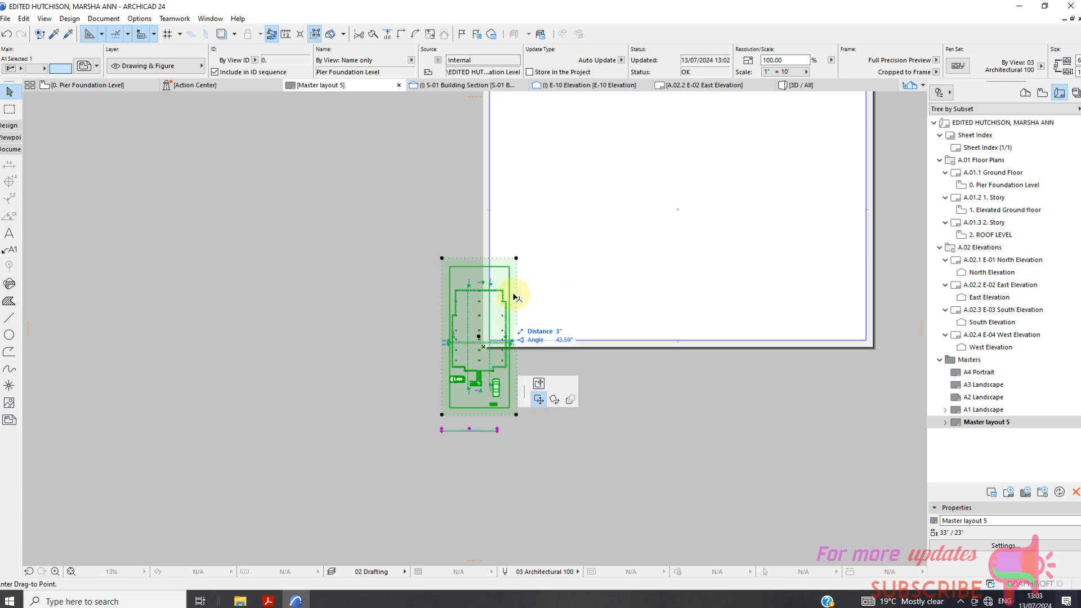
scroll(514, 307, down, 2)
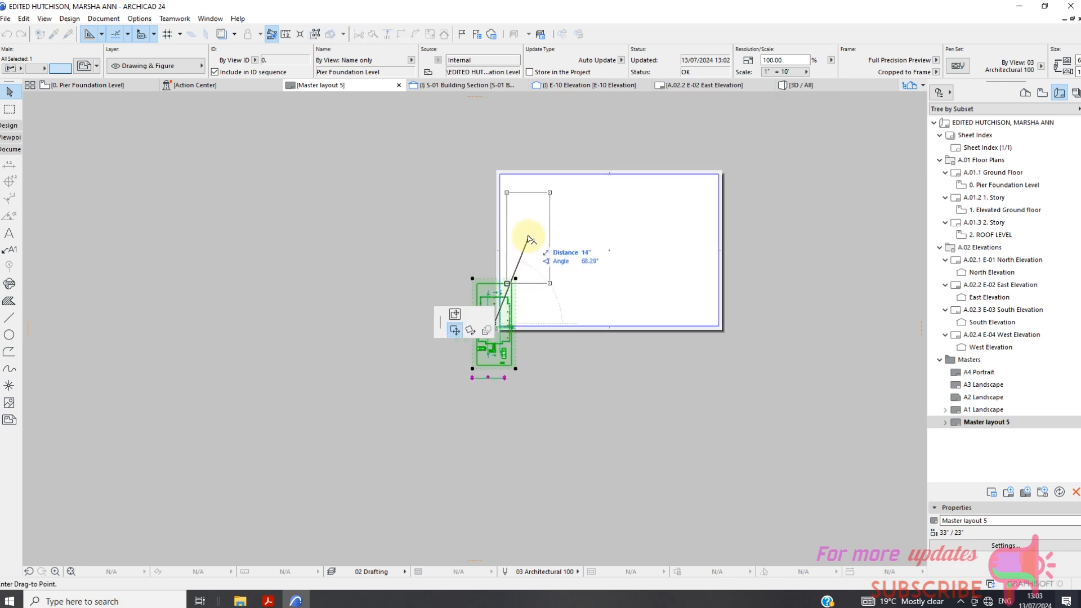
click(544, 248)
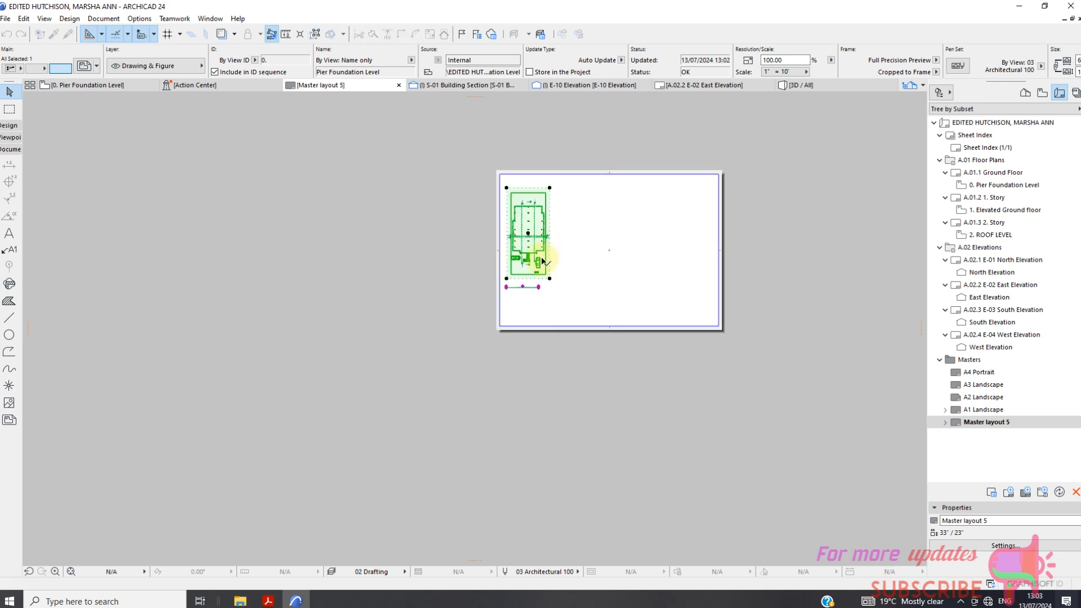
scroll(543, 257, up, 2)
scroll(507, 188, up, 4)
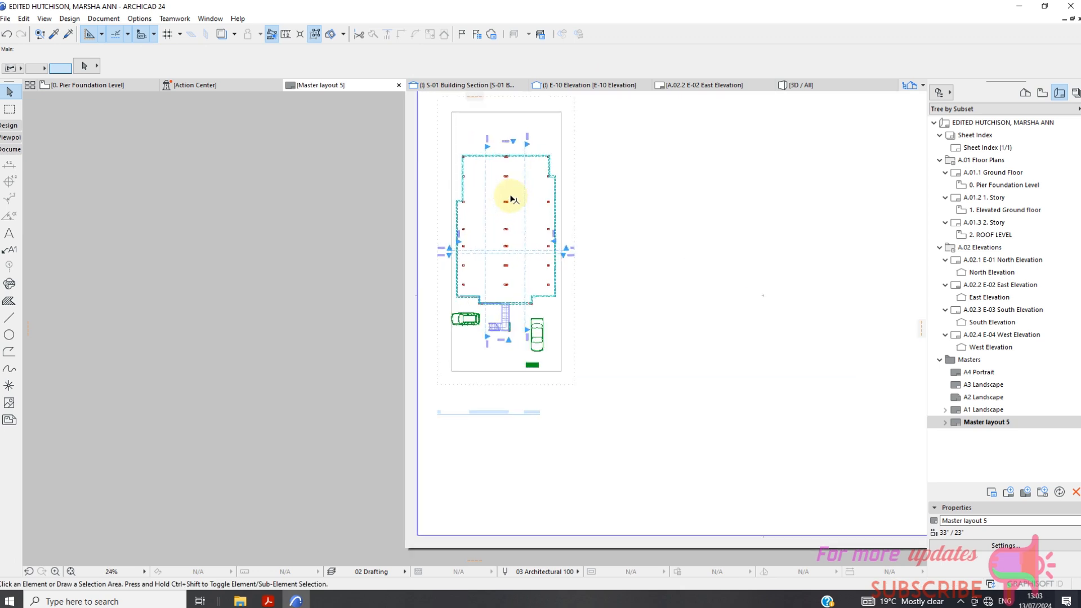
scroll(477, 245, down, 2)
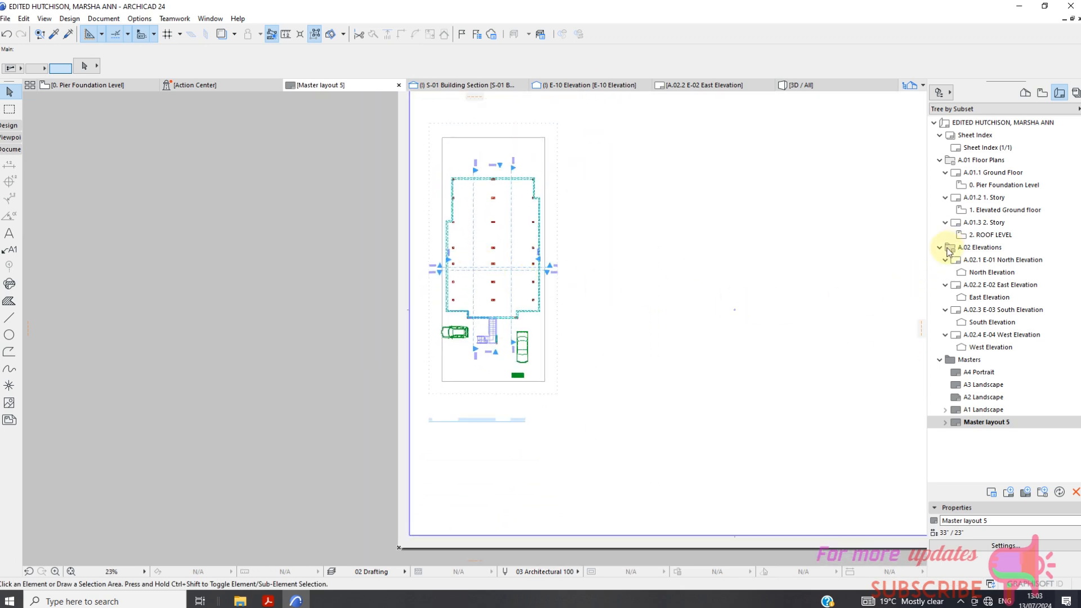
Place the 1. Elevated Ground floor floor plan view on the master layout beside the foundation drawing
click(1042, 93)
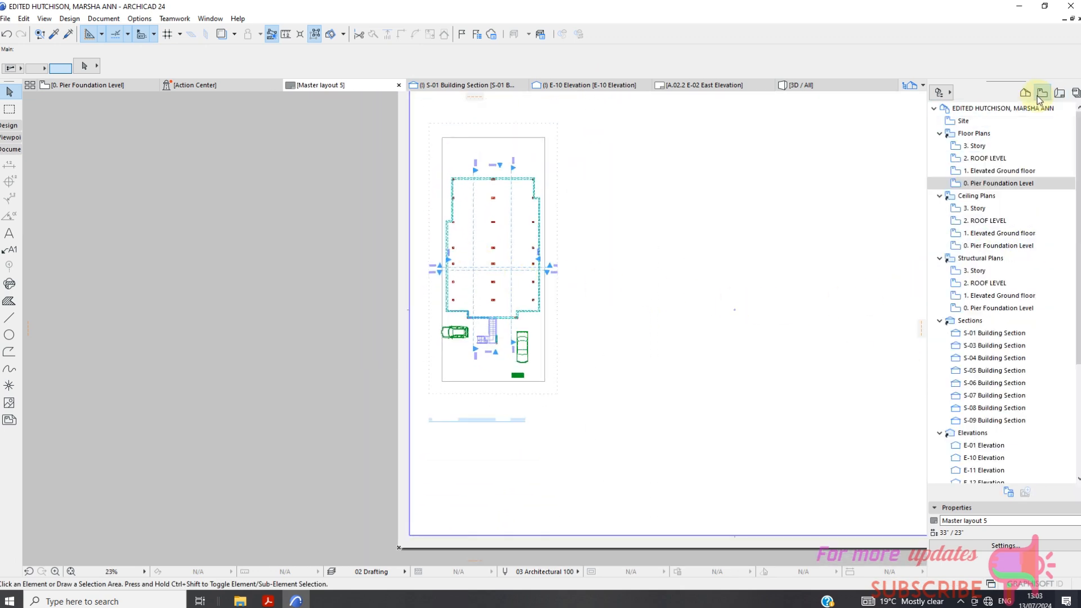
click(982, 172)
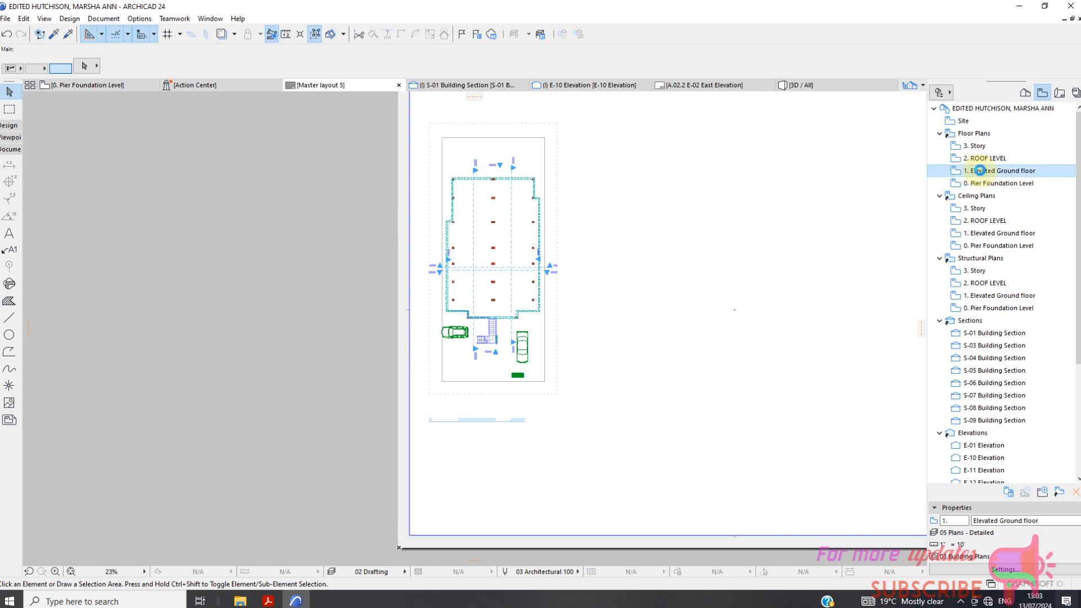
mouse_move(980, 170)
mouse_down()
mouse_move(946, 198)
mouse_move(738, 262)
mouse_up()
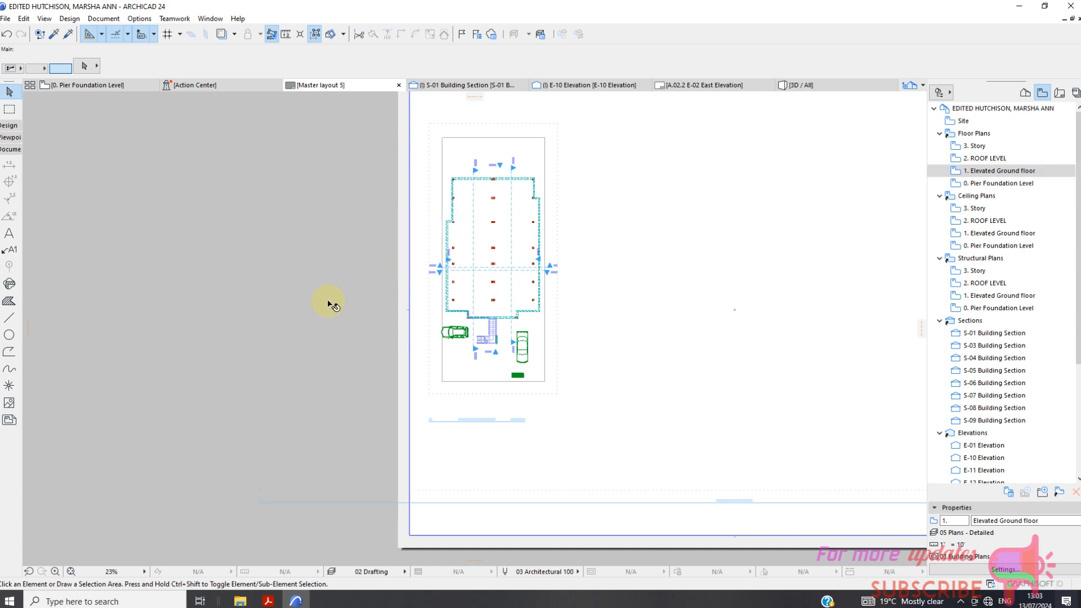
Select the Elevated Ground floor drawing and crop its frame by moving the upper-left corner to just outside the plan
scroll(323, 299, down, 3)
scroll(439, 314, up, 2)
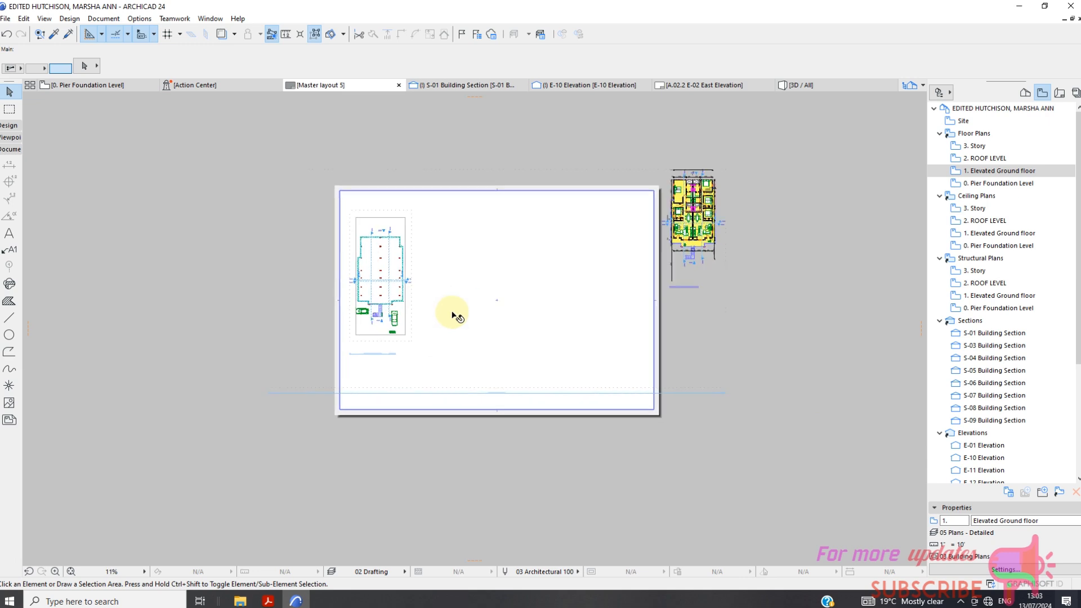
scroll(451, 315, down, 1)
click(655, 236)
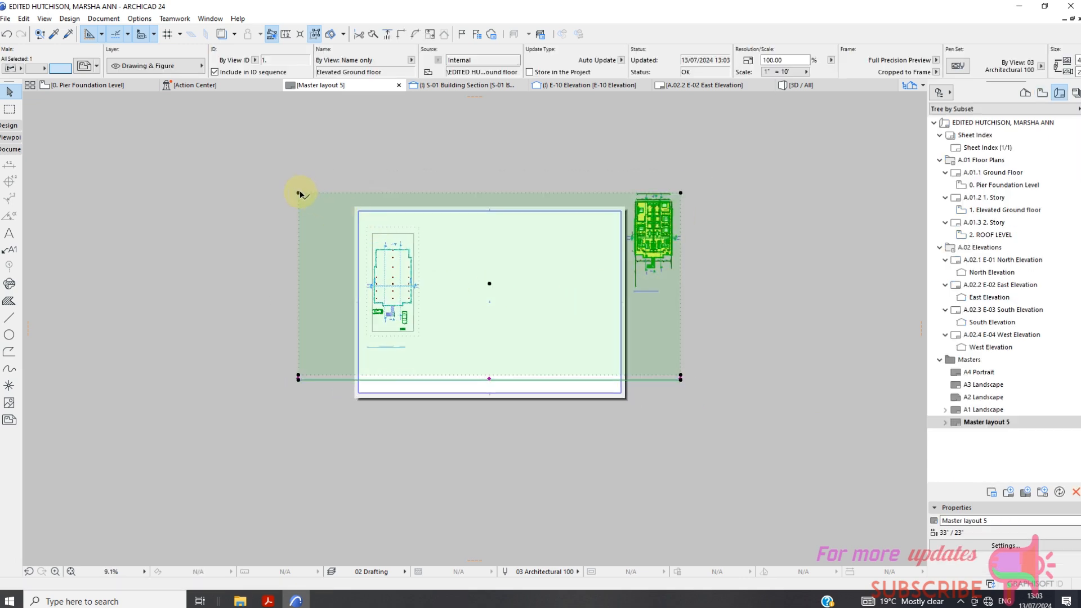
scroll(299, 194, up, 2)
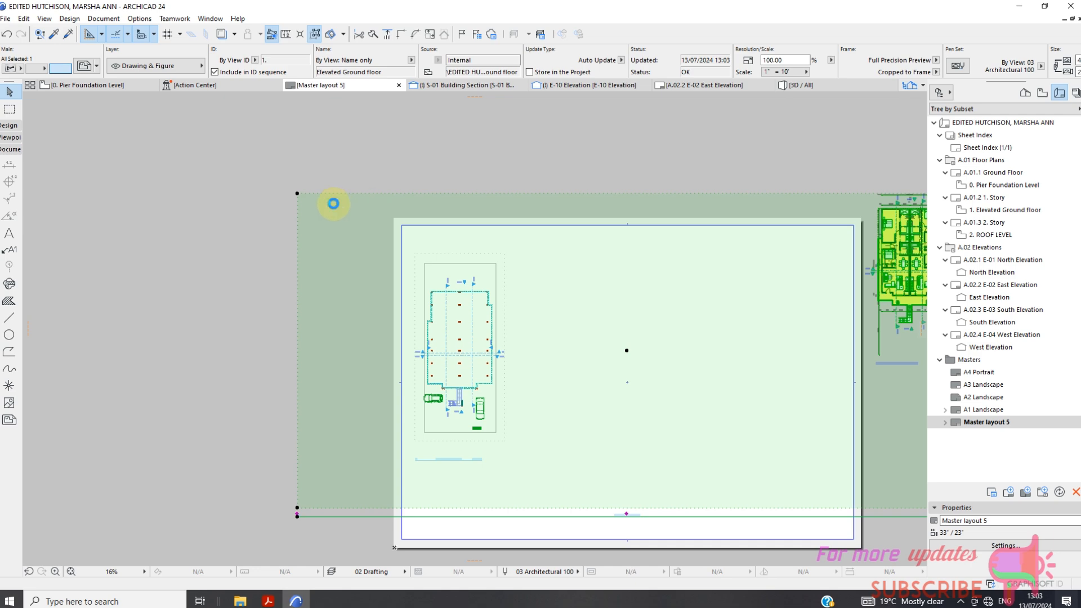
scroll(333, 203, down, 3)
scroll(590, 202, up, 1)
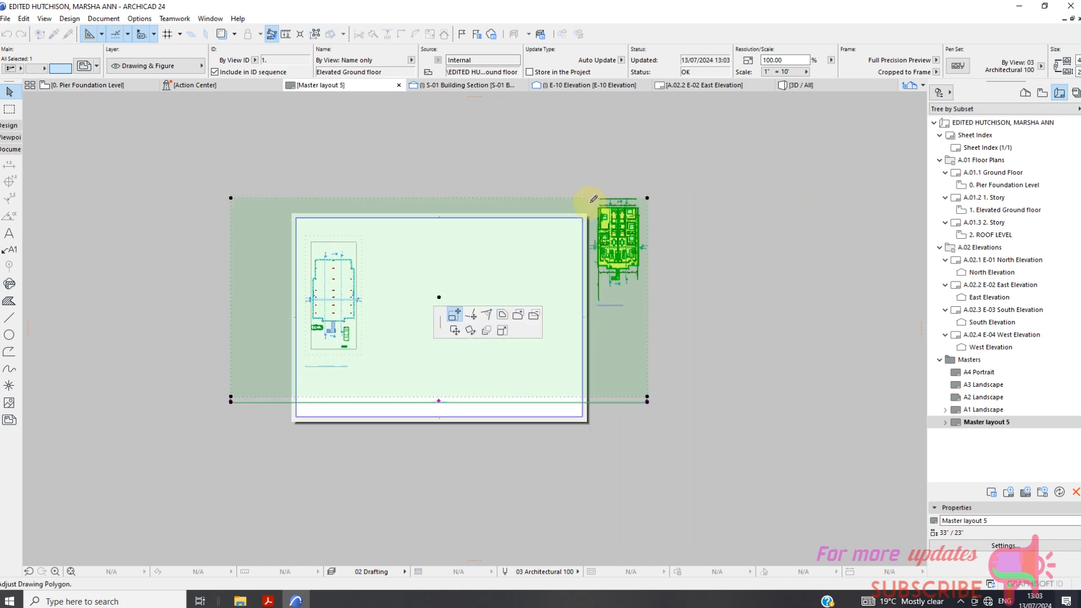
scroll(596, 193, up, 4)
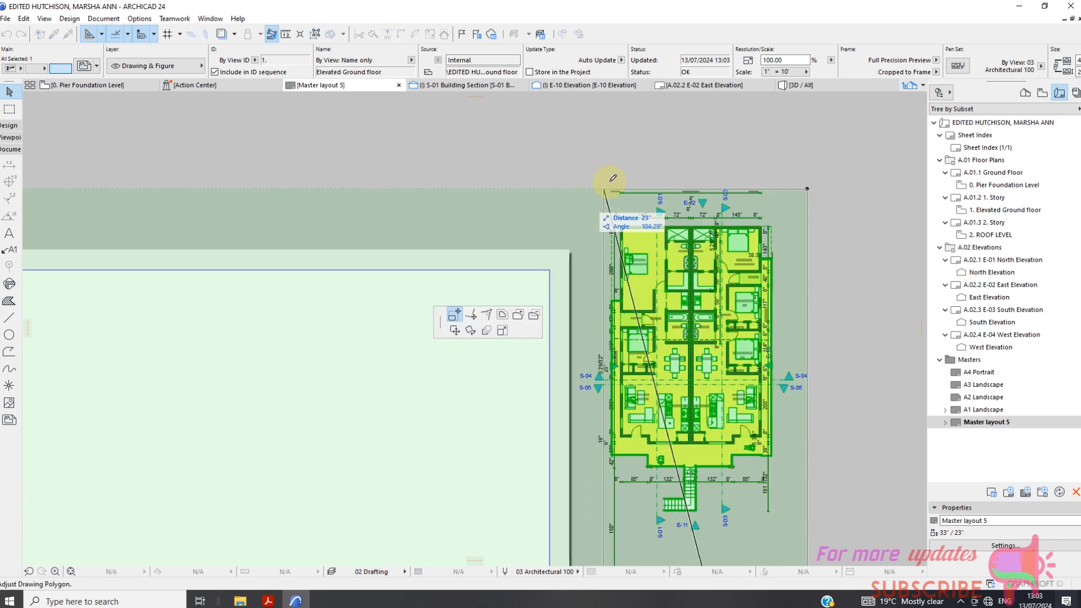
click(609, 182)
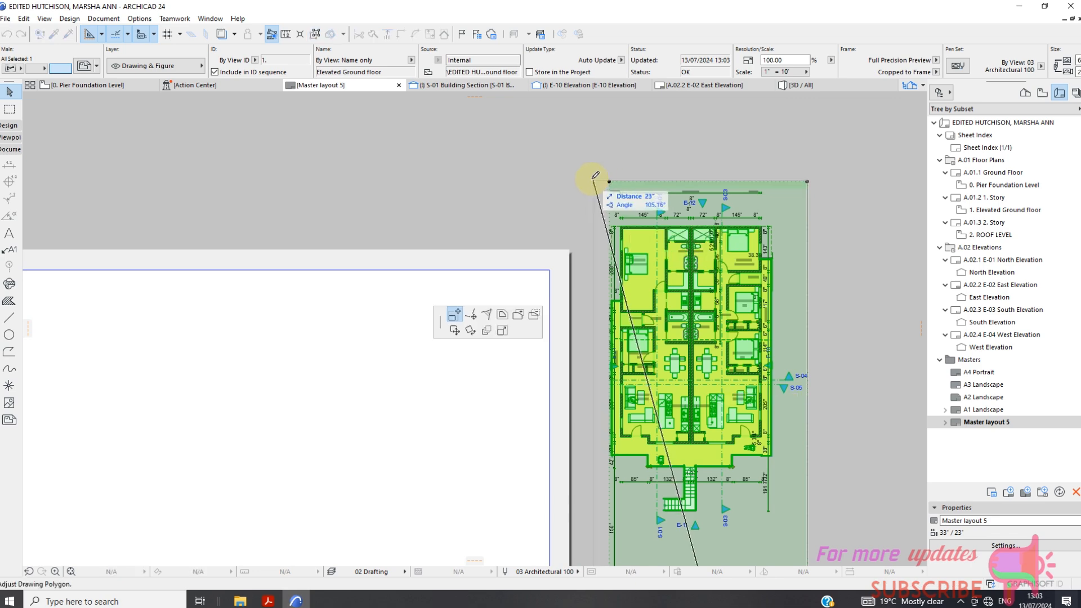
click(591, 179)
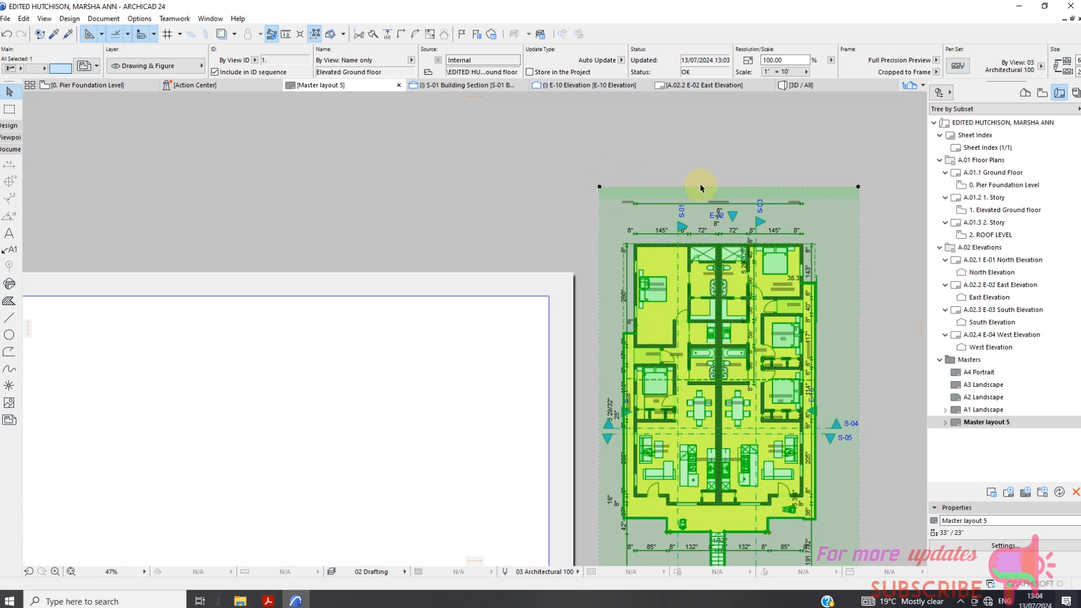
Set the dimensioning standard of the 1. Elevated Ground floor view under Floor Plans to Plain Meter in its view settings
scroll(664, 180, up, 5)
scroll(575, 218, down, 6)
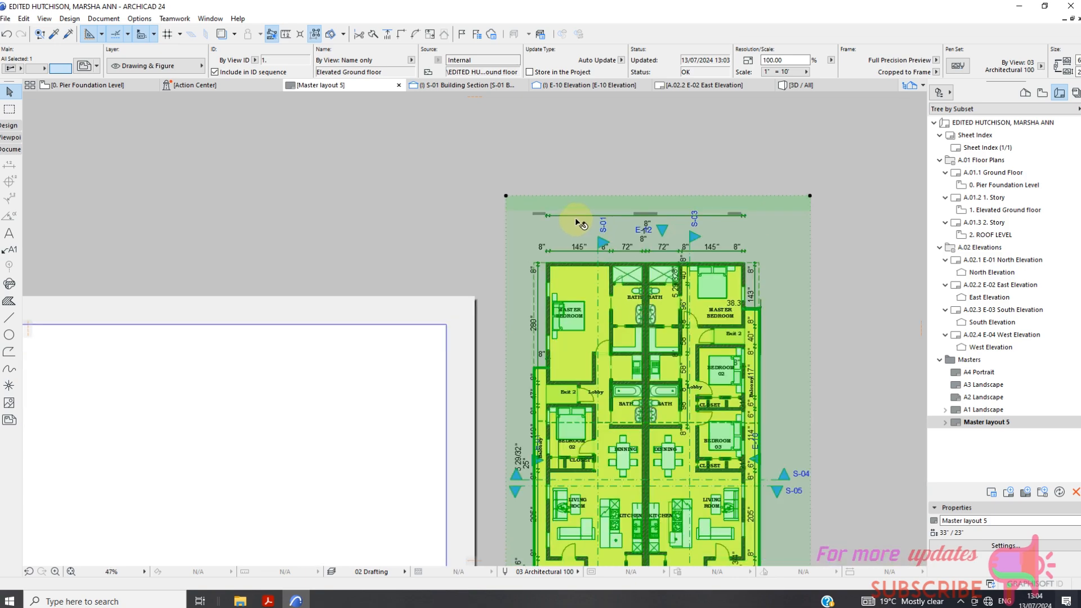
scroll(603, 219, up, 11)
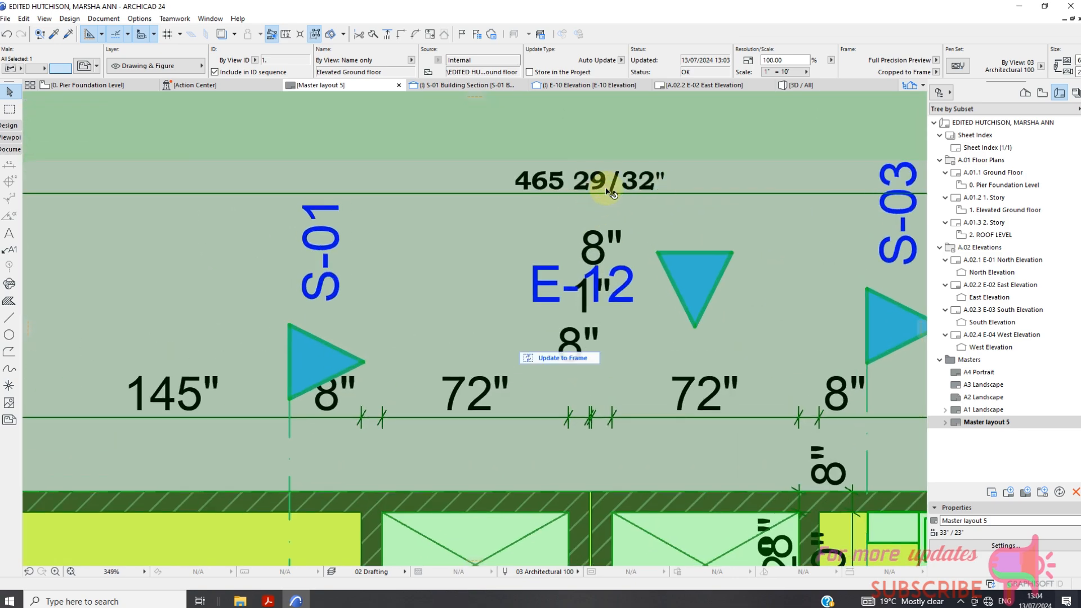
scroll(557, 214, down, 9)
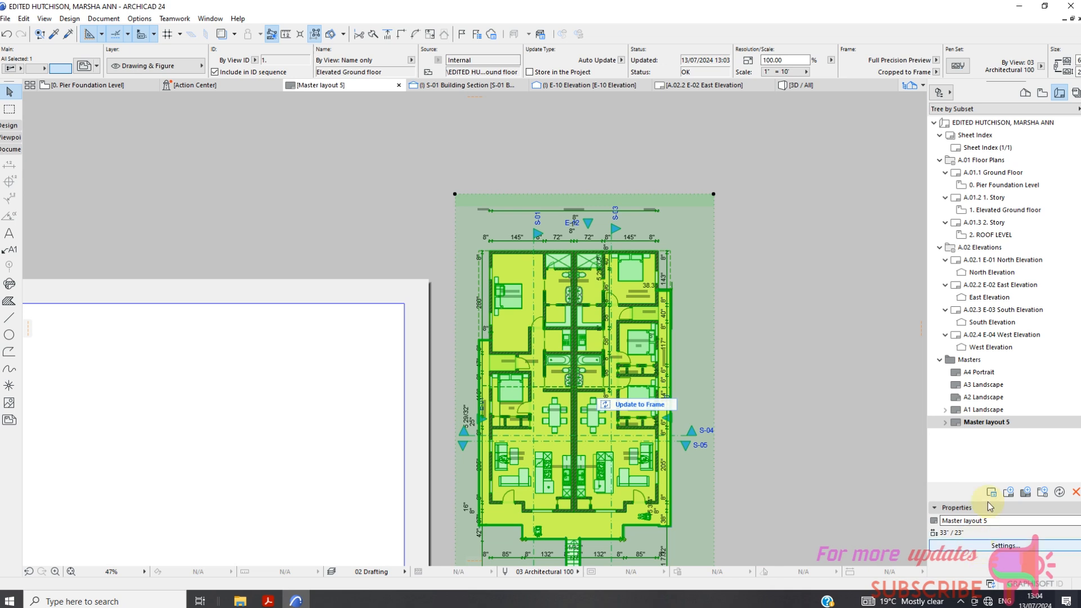
click(1042, 93)
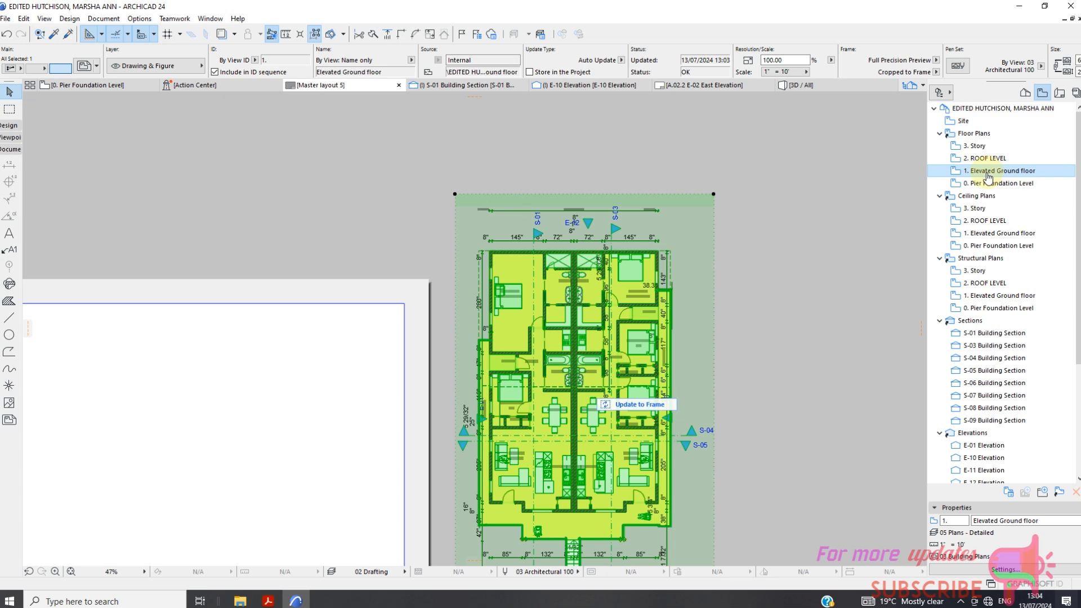
scroll(994, 178, down, 3)
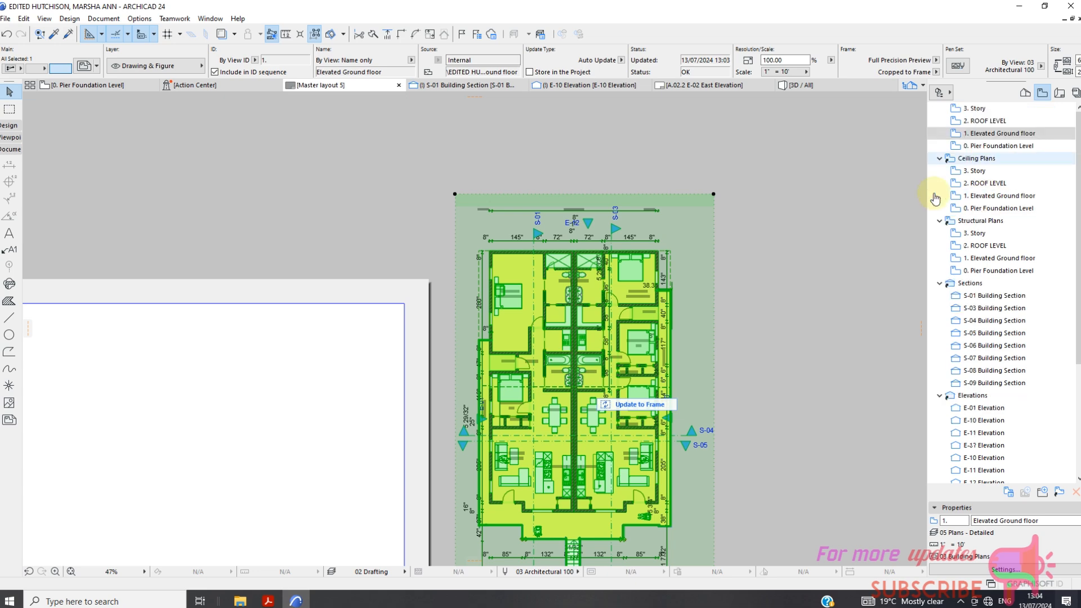
click(1003, 572)
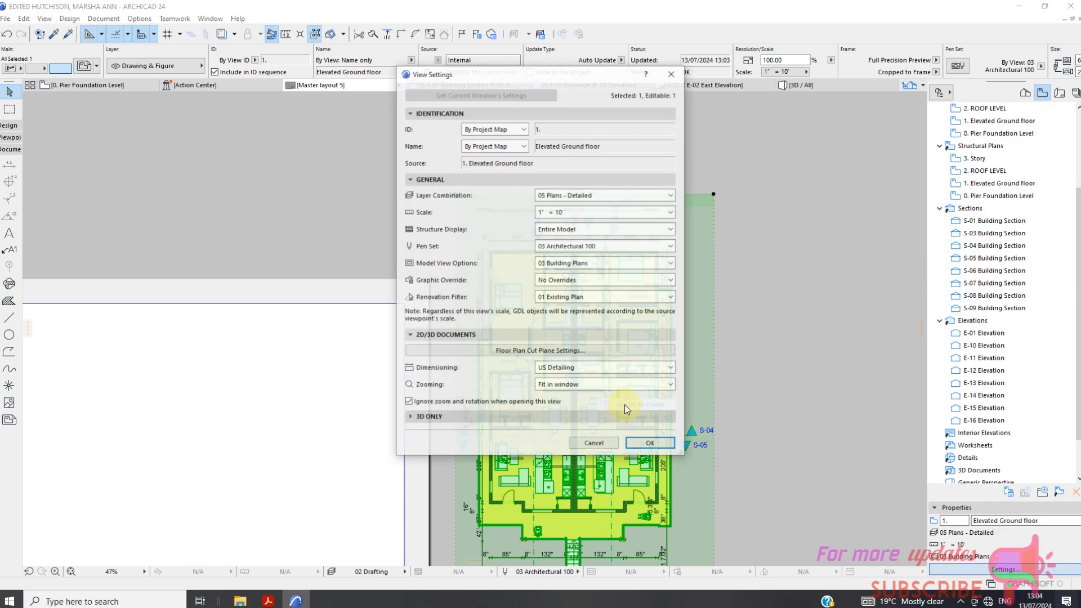
click(596, 368)
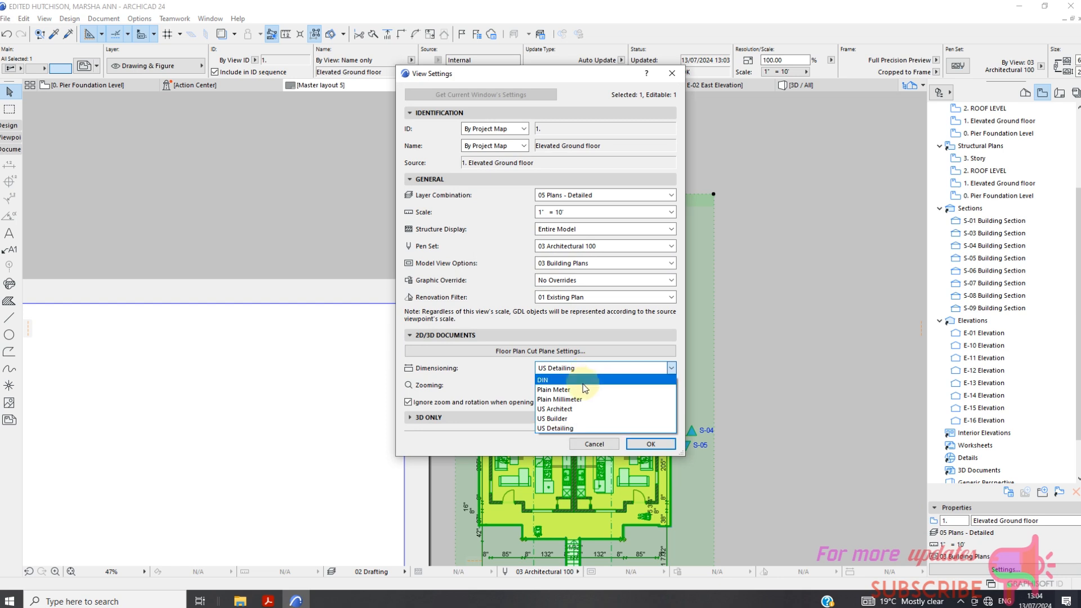
click(583, 390)
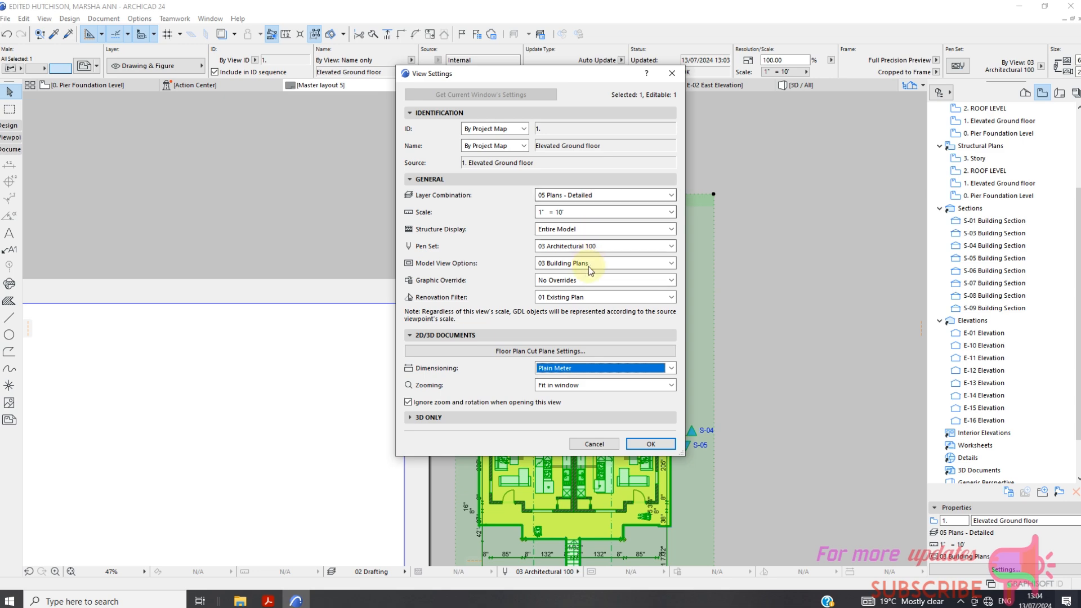
click(638, 448)
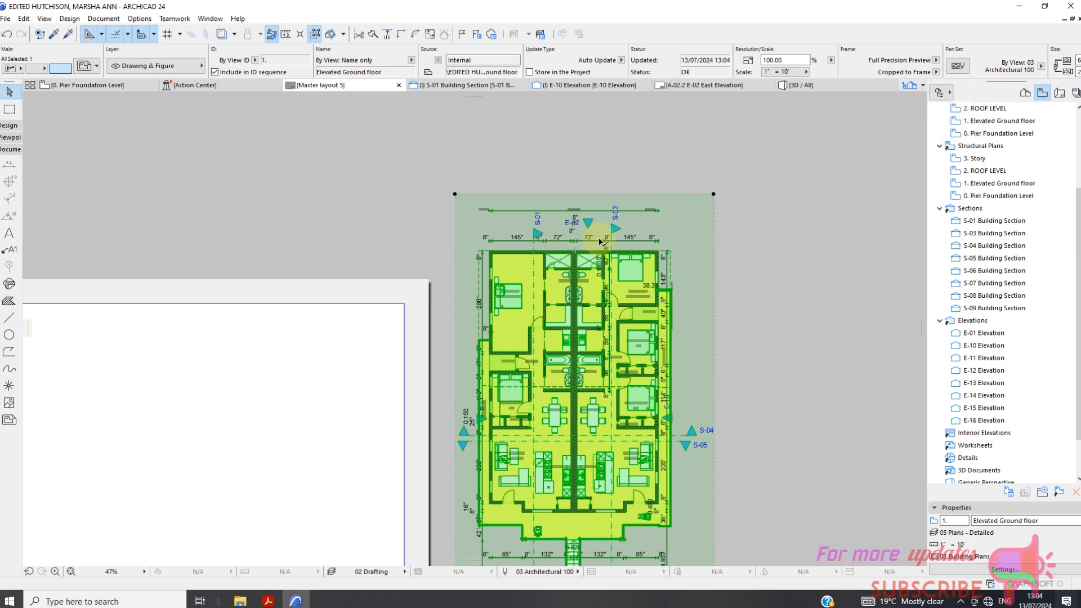
Examine the dimension texts in both chains above the plan on the placed Elevated Ground floor drawing
scroll(587, 240, up, 4)
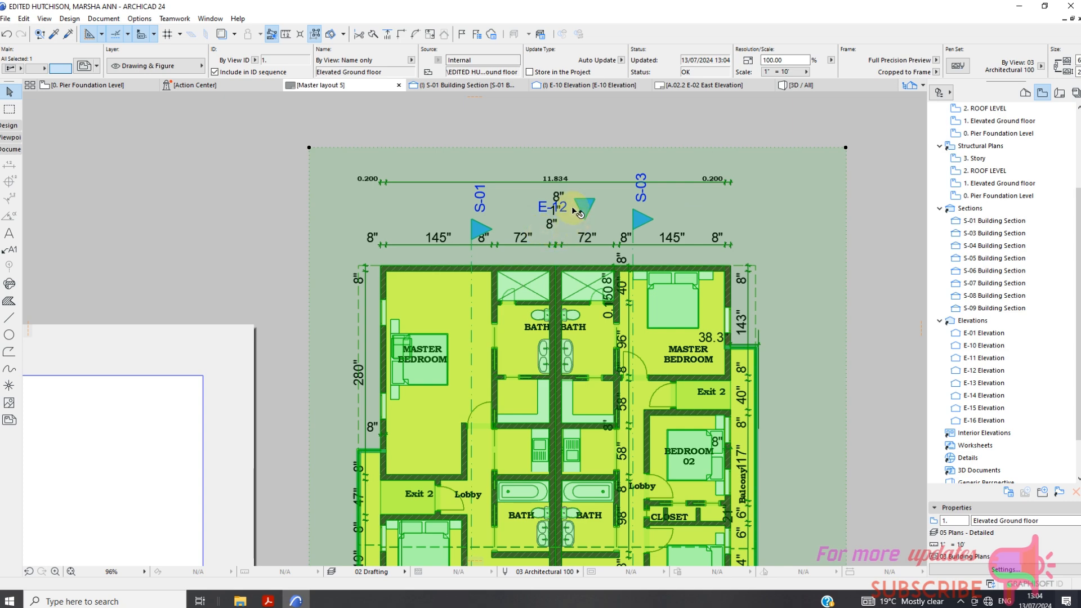
scroll(541, 225, up, 3)
scroll(539, 225, up, 2)
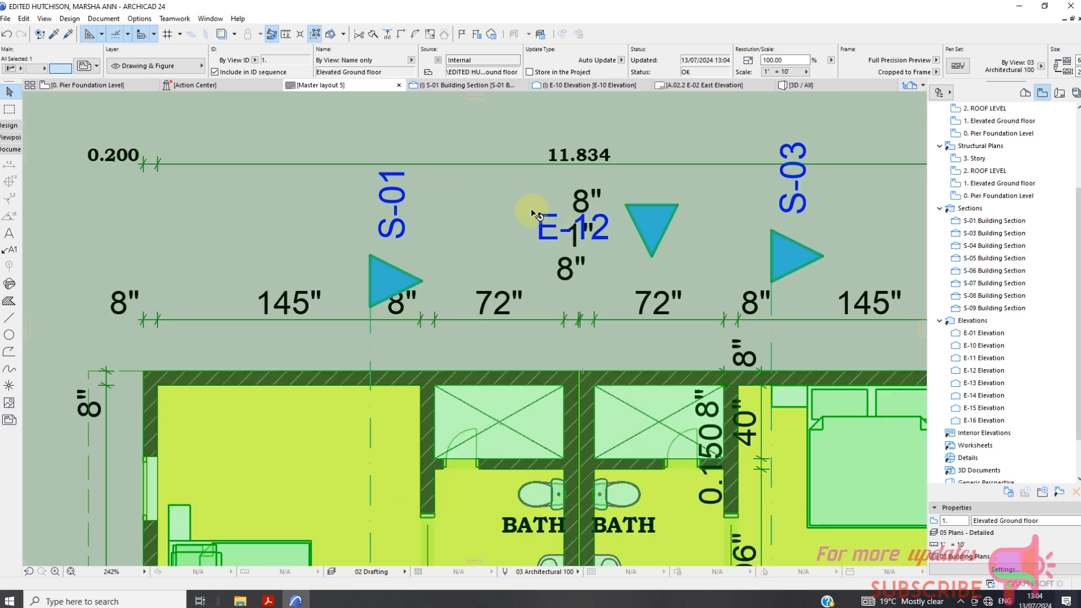
scroll(569, 160, up, 5)
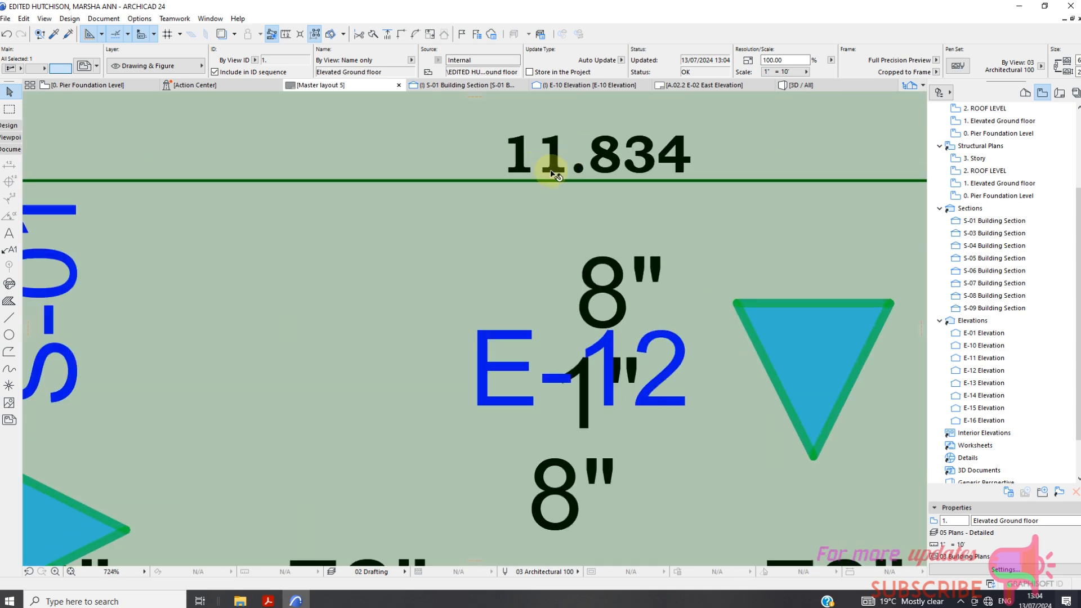
scroll(558, 160, down, 5)
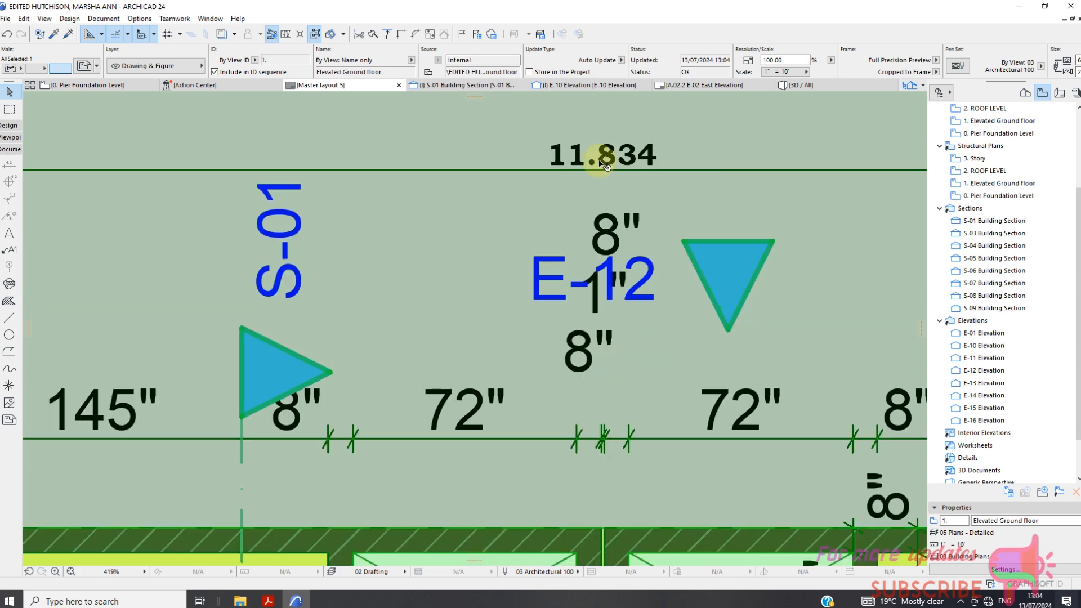
scroll(360, 265, down, 1)
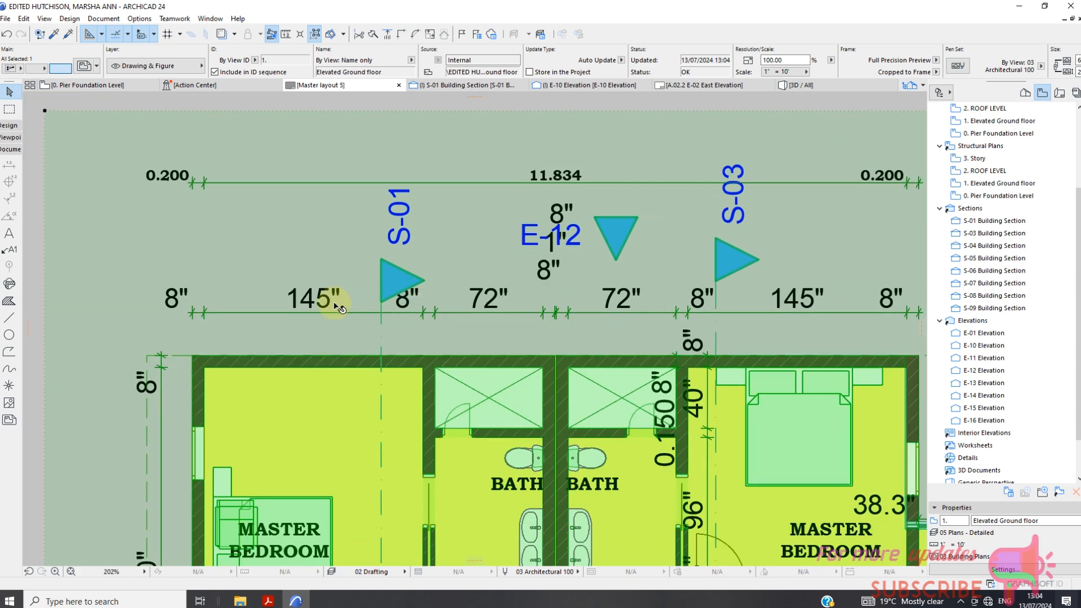
scroll(309, 304, up, 4)
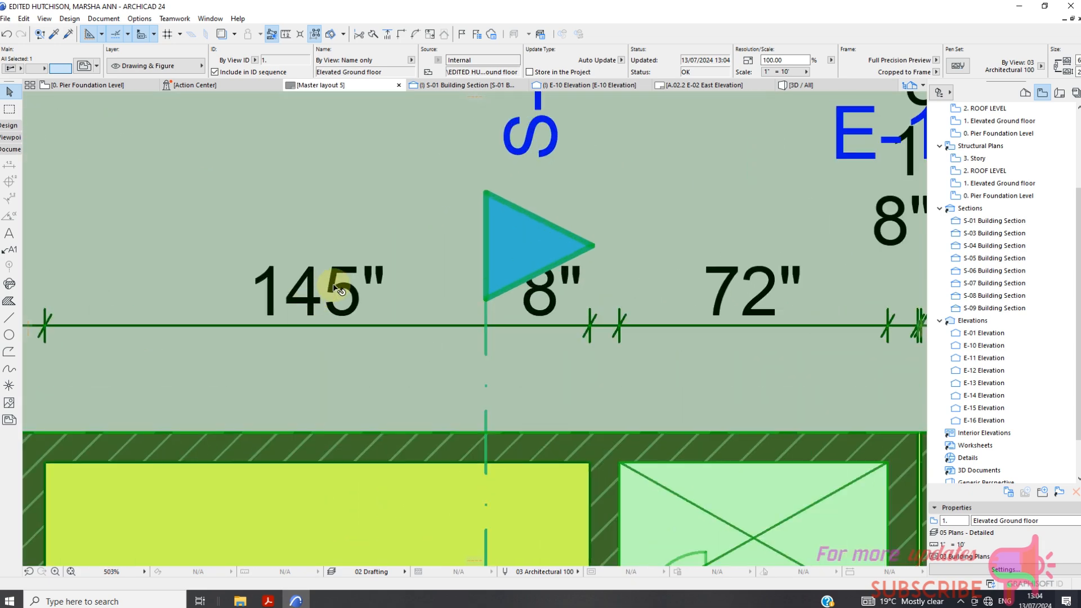
scroll(335, 293, down, 5)
scroll(336, 291, up, 5)
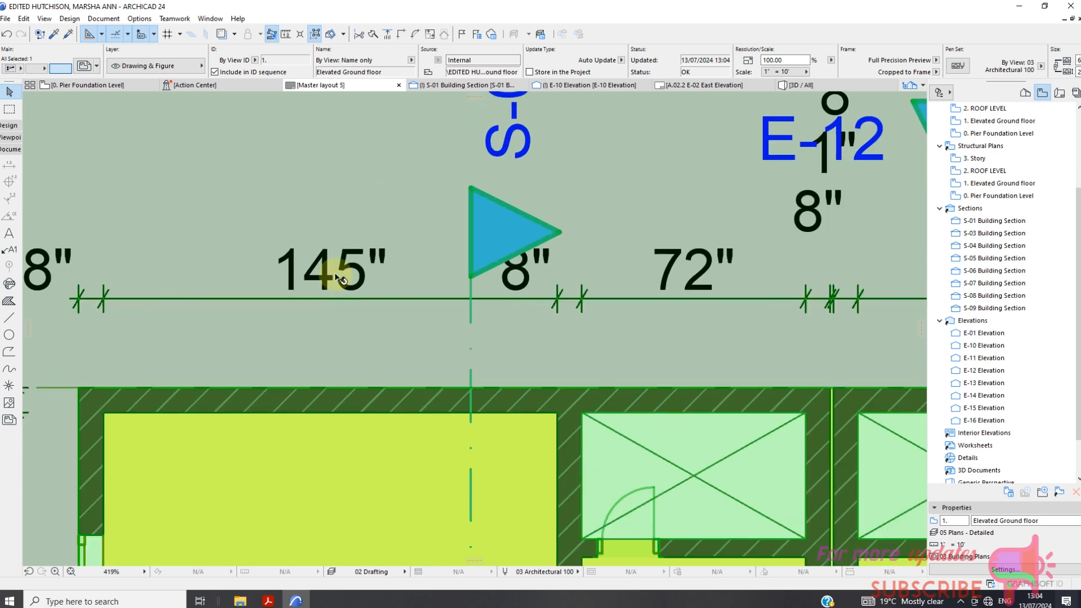
scroll(383, 279, down, 3)
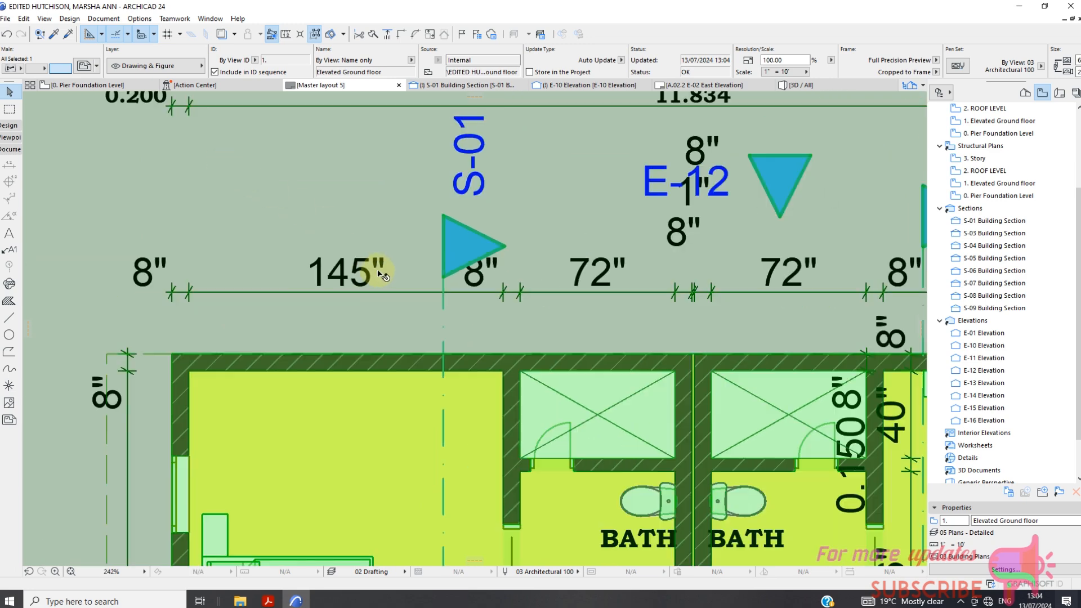
Open the source view of the placed Elevated Ground floor drawing at the dimension chains above the master bedrooms
right_click(365, 212)
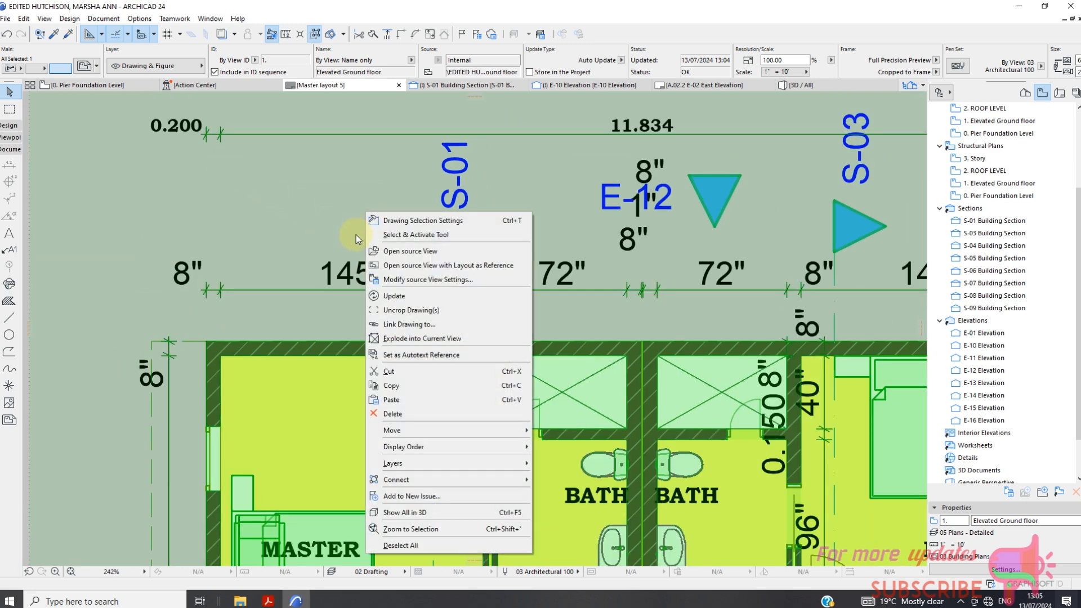
click(411, 251)
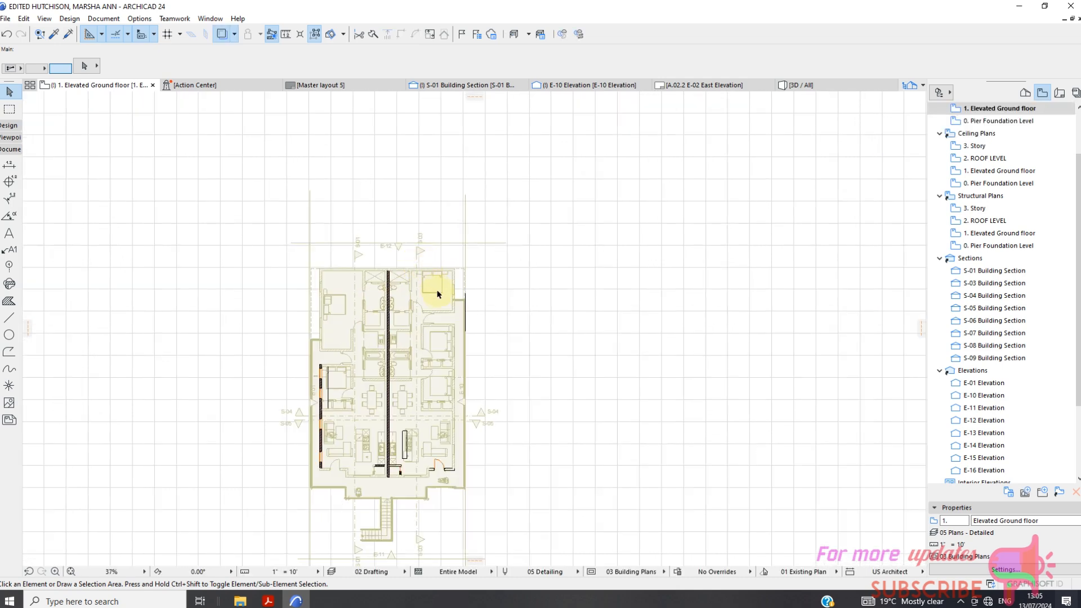
scroll(375, 290, up, 3)
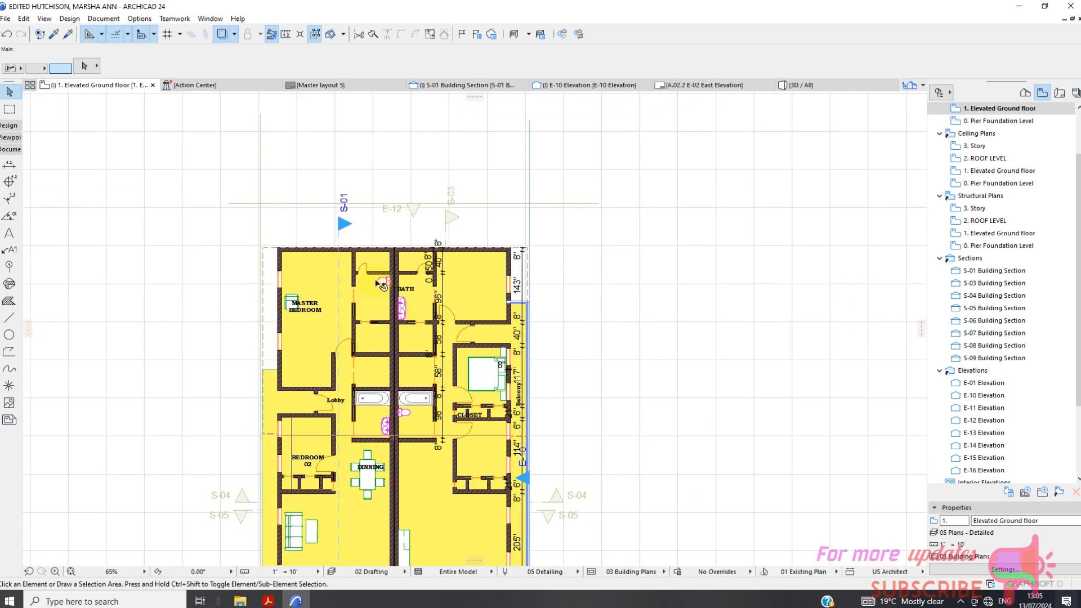
scroll(319, 231, up, 5)
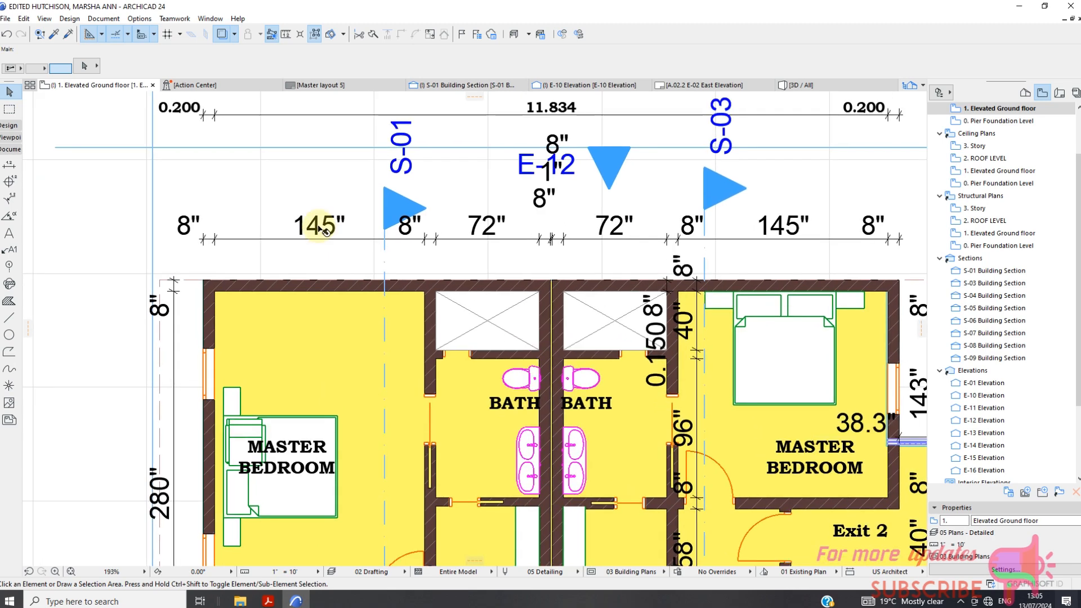
Try to switch the 145" dimension text above the left master bedroom from custom text to Measured Value
click(319, 231)
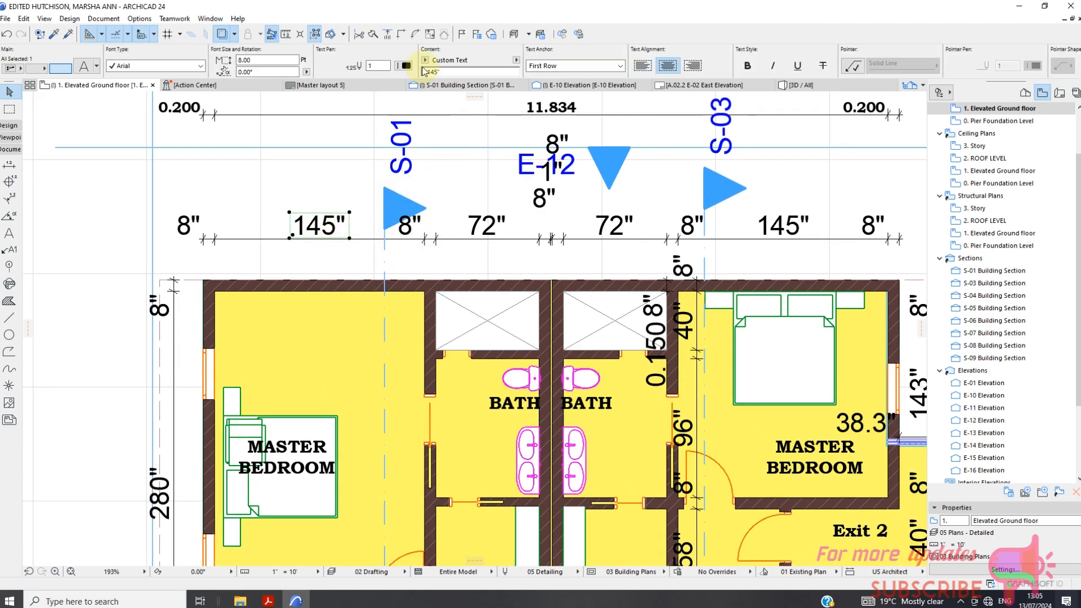
click(425, 71)
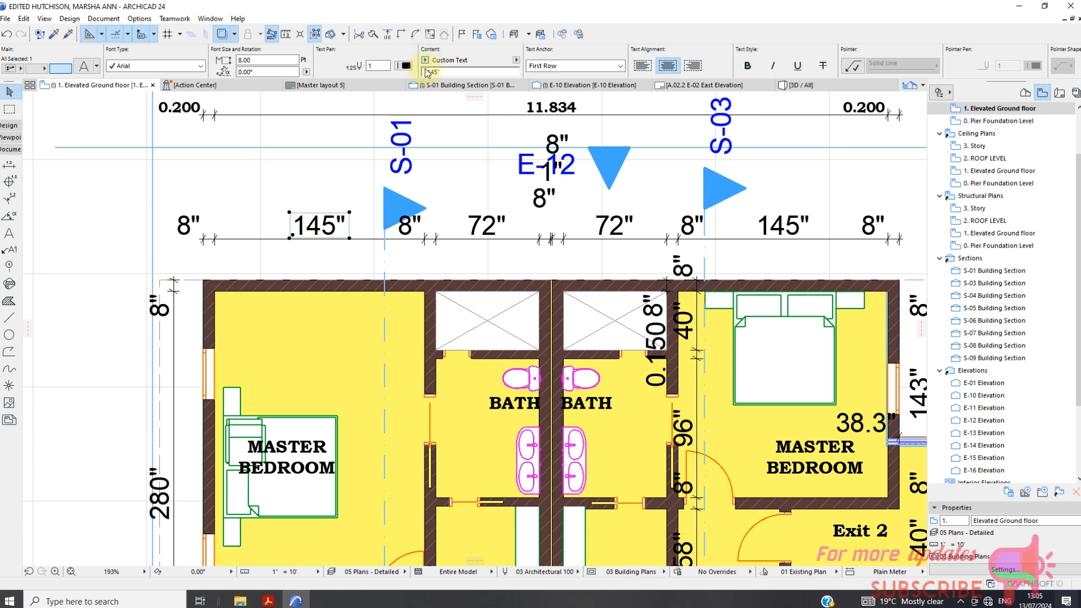
click(447, 60)
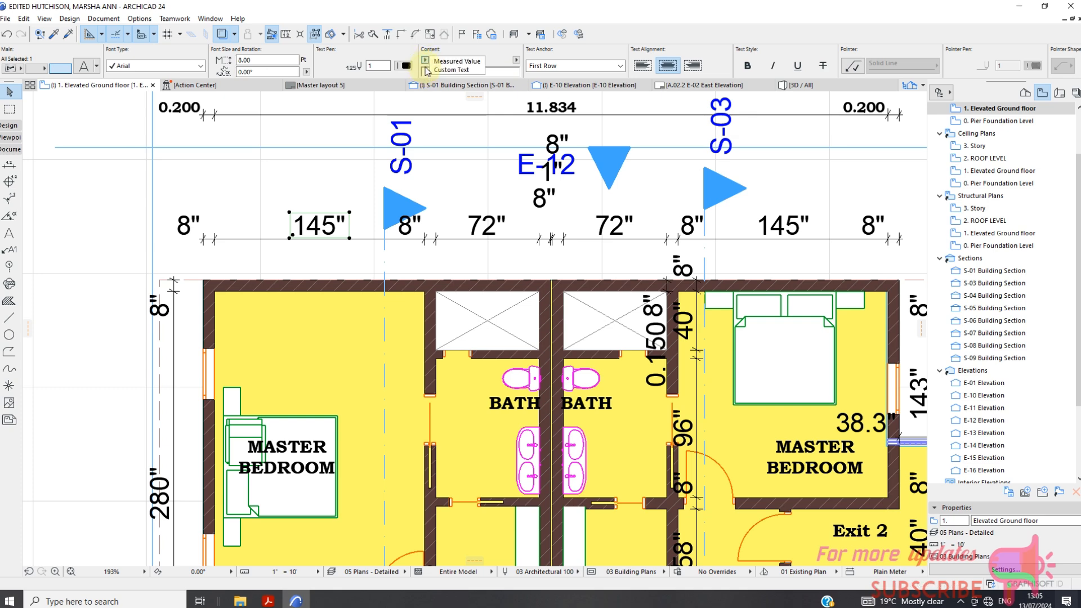
click(459, 62)
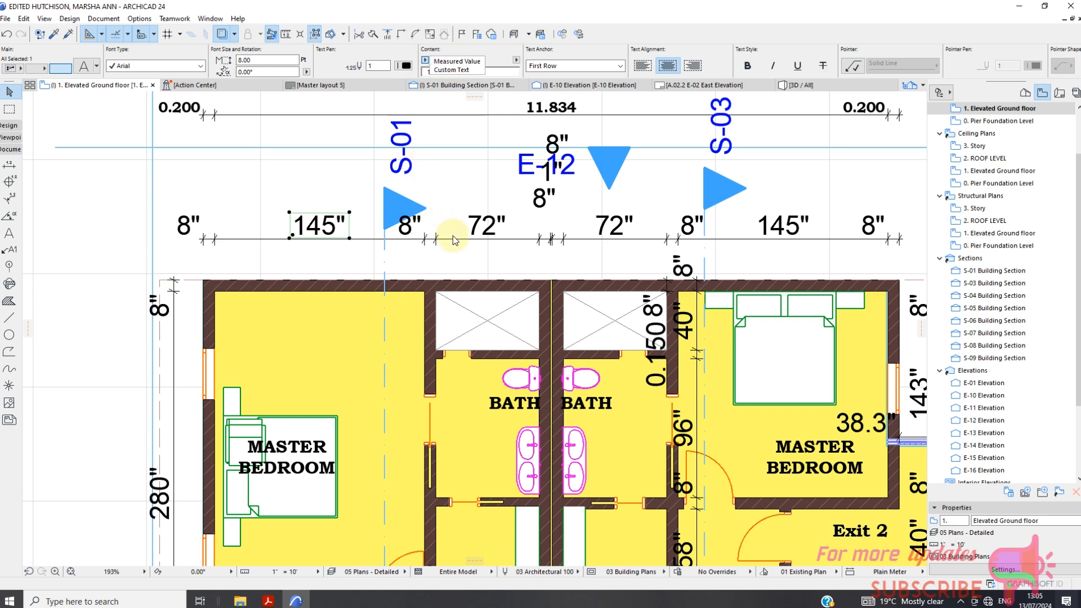
click(253, 241)
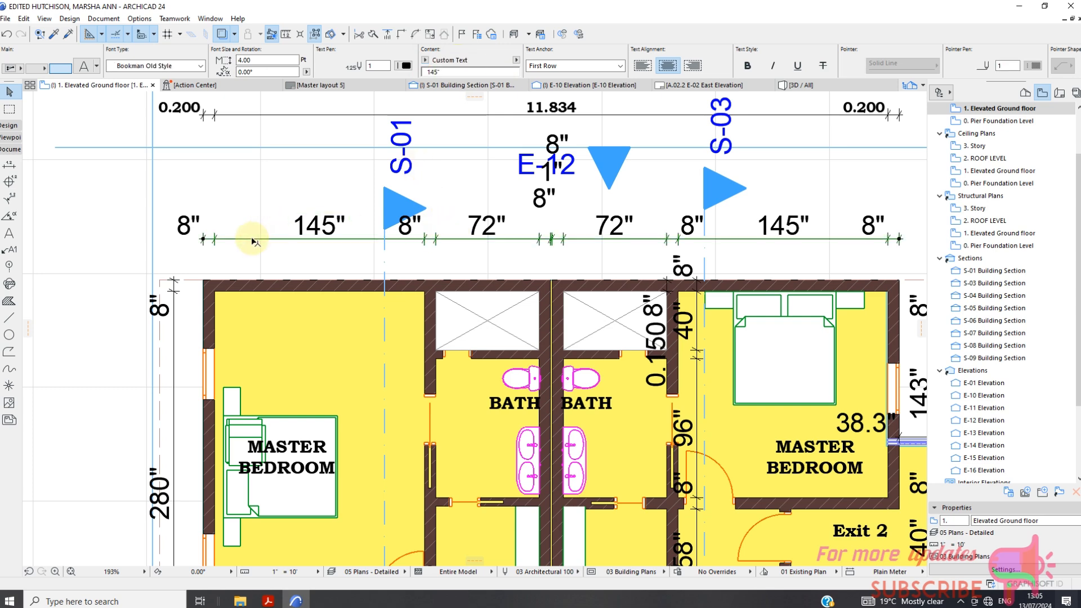
Set the content of the leftmost 8" dimension text in the chain above the plan to Measured Value
click(189, 232)
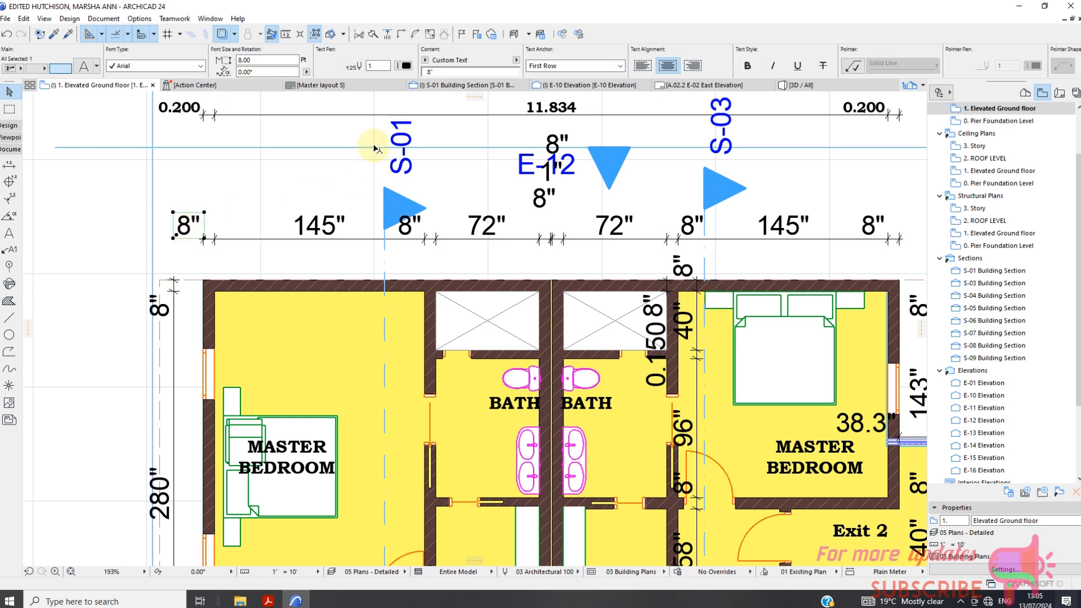
click(424, 61)
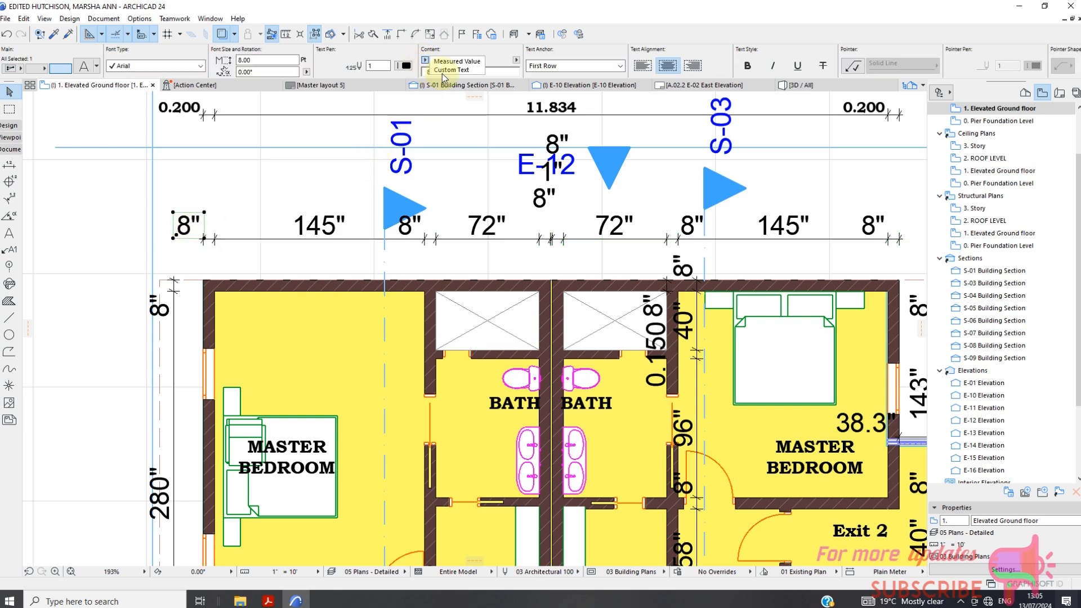
click(455, 60)
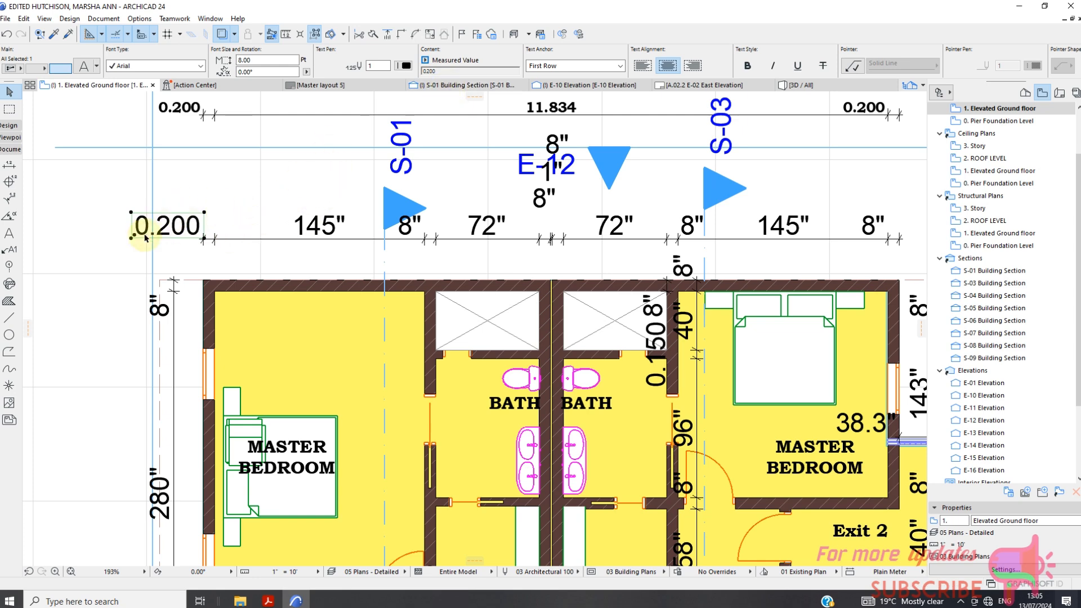
scroll(281, 220, down, 3)
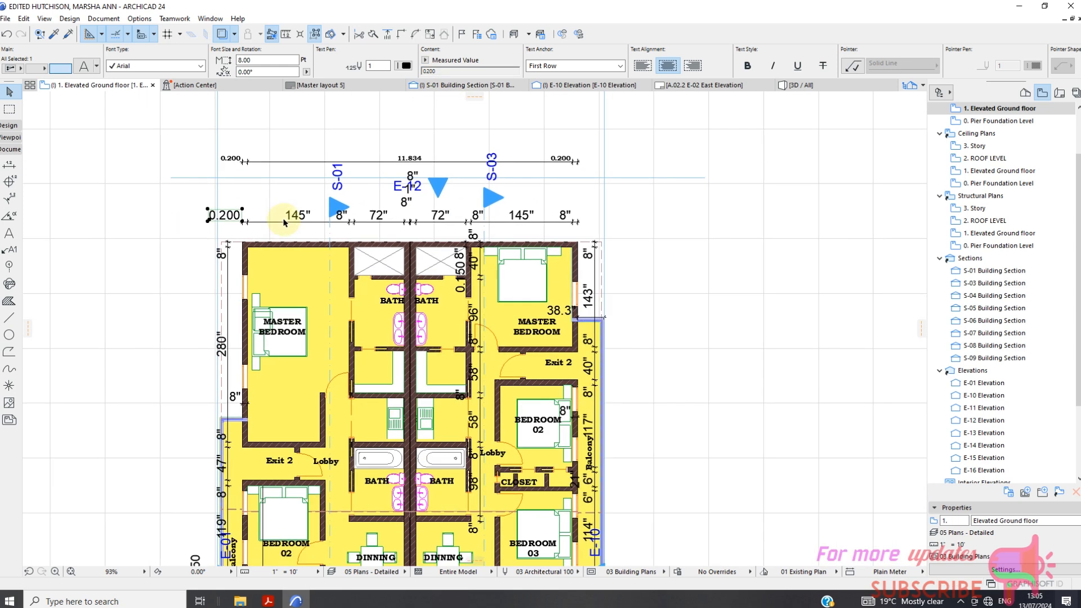
Return to Master layout 5 and check the leftmost wall dimension above the plan on the placed drawing
click(333, 89)
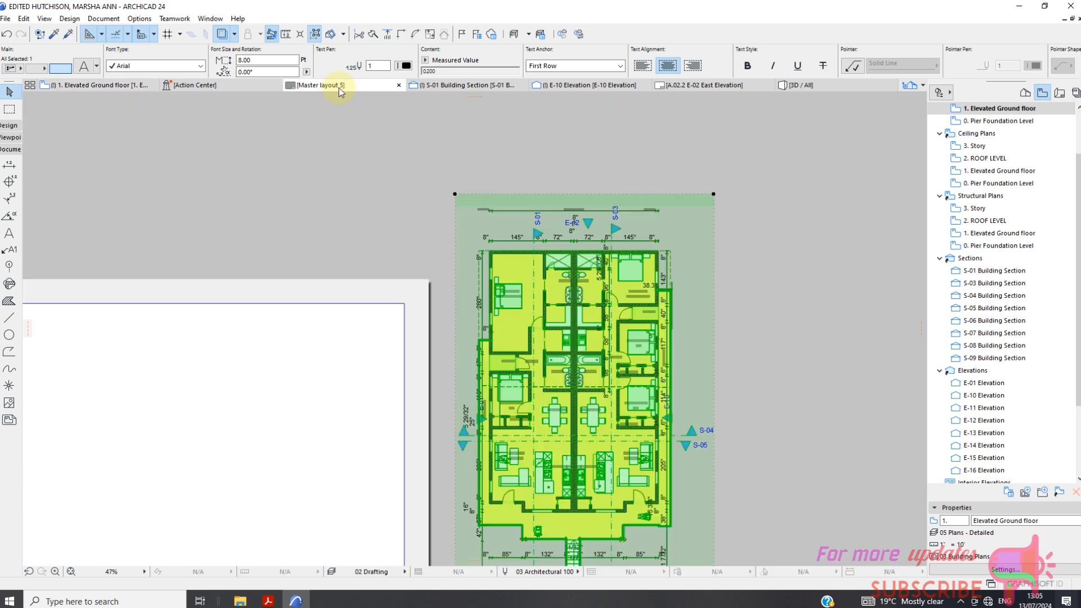
scroll(282, 270, up, 5)
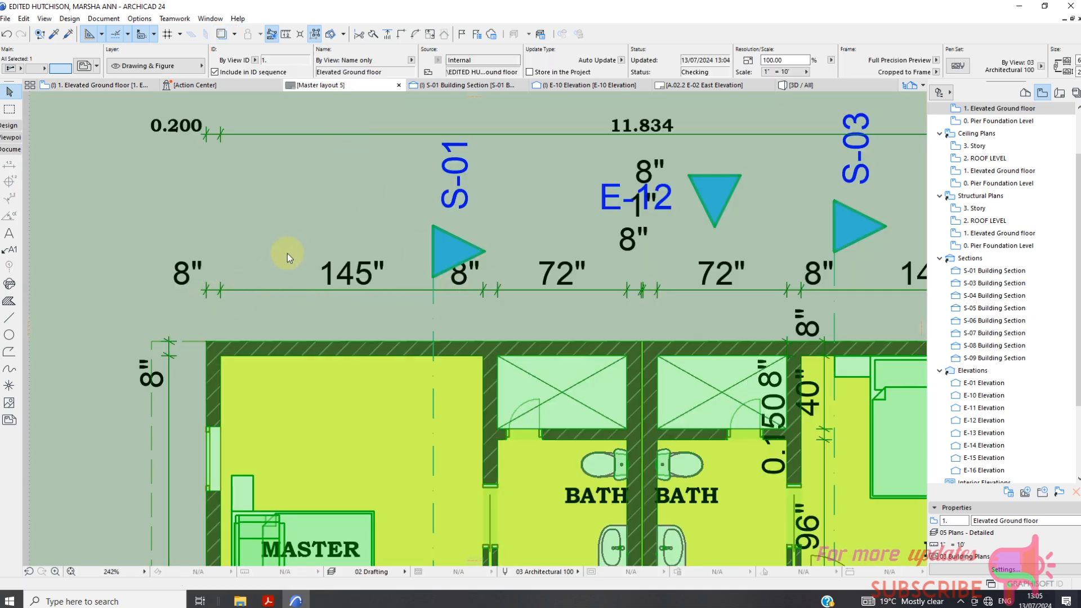
click(278, 284)
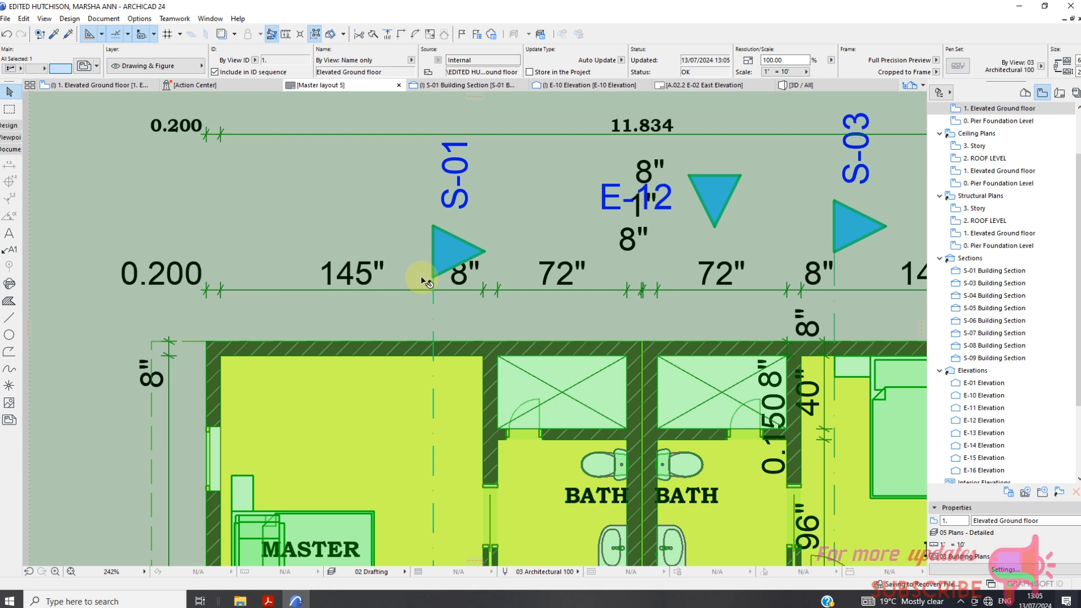
scroll(164, 275, up, 3)
scroll(169, 275, down, 3)
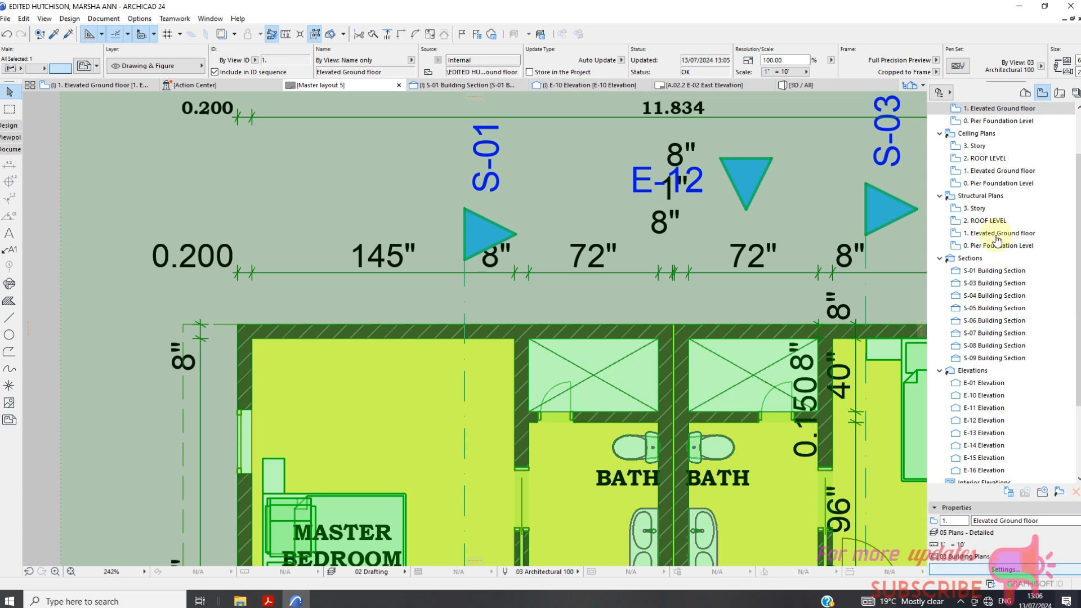
Apply US Architect dimensioning in the view settings of the Ceiling Plans Elevated Ground floor view and check the placed drawing's dimensions
click(1000, 173)
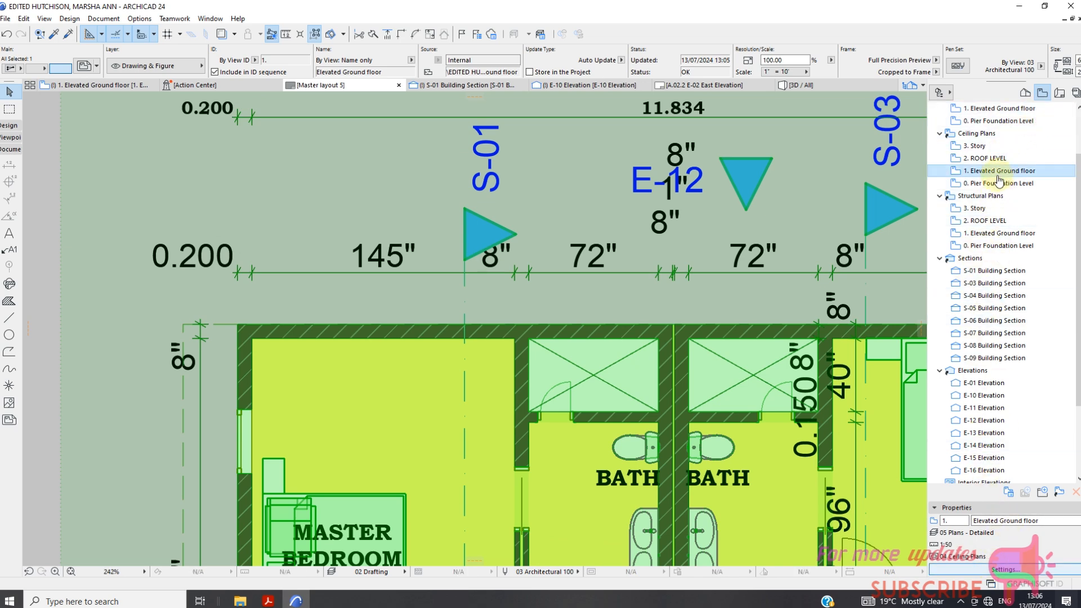
click(1000, 569)
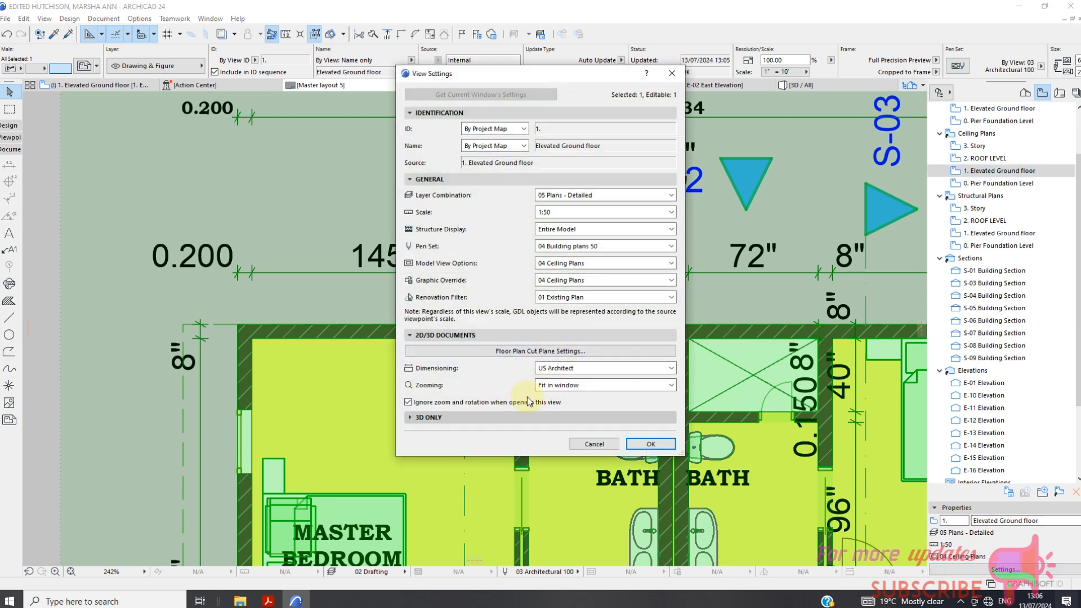
click(590, 367)
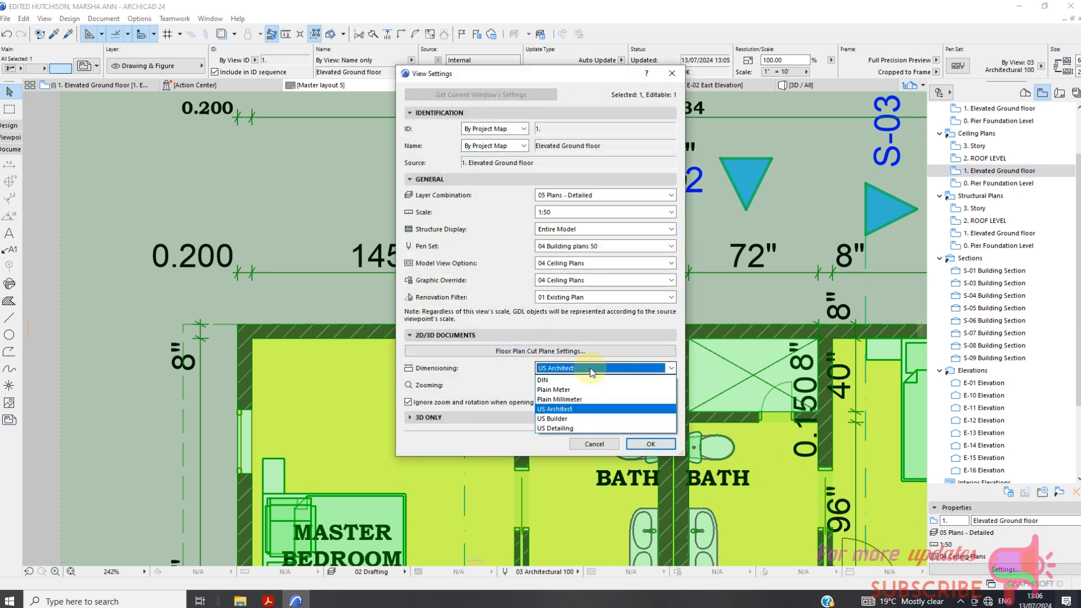
click(583, 409)
click(650, 444)
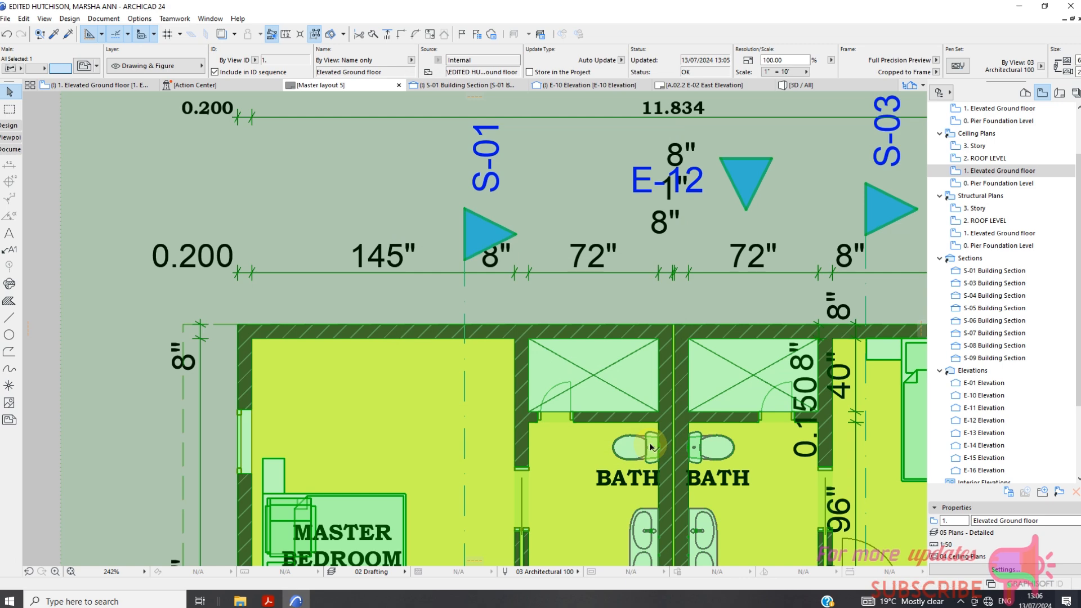
scroll(374, 277, down, 2)
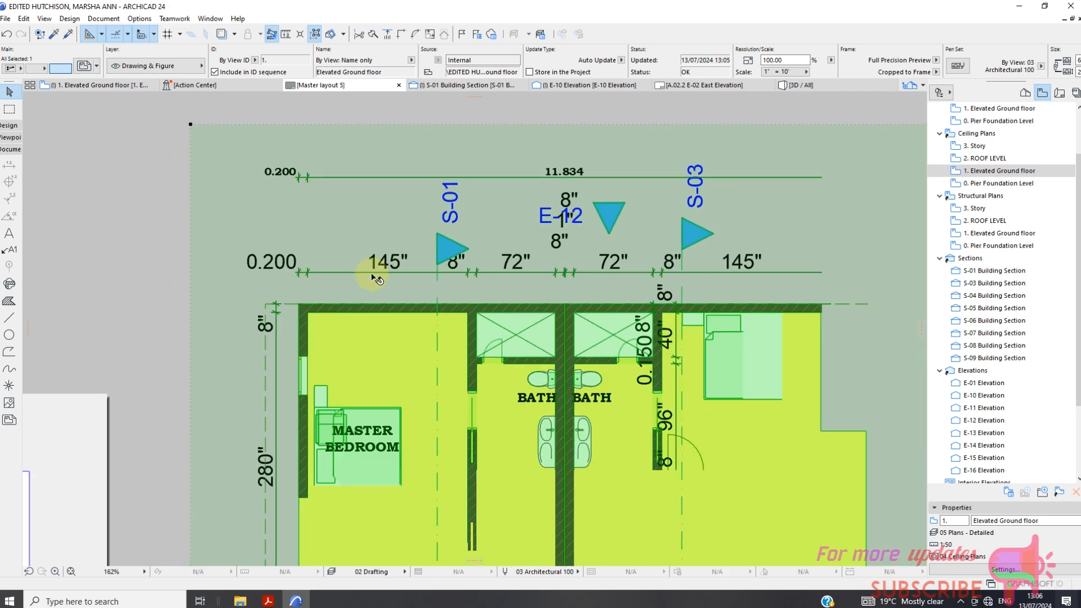
scroll(496, 173, up, 1)
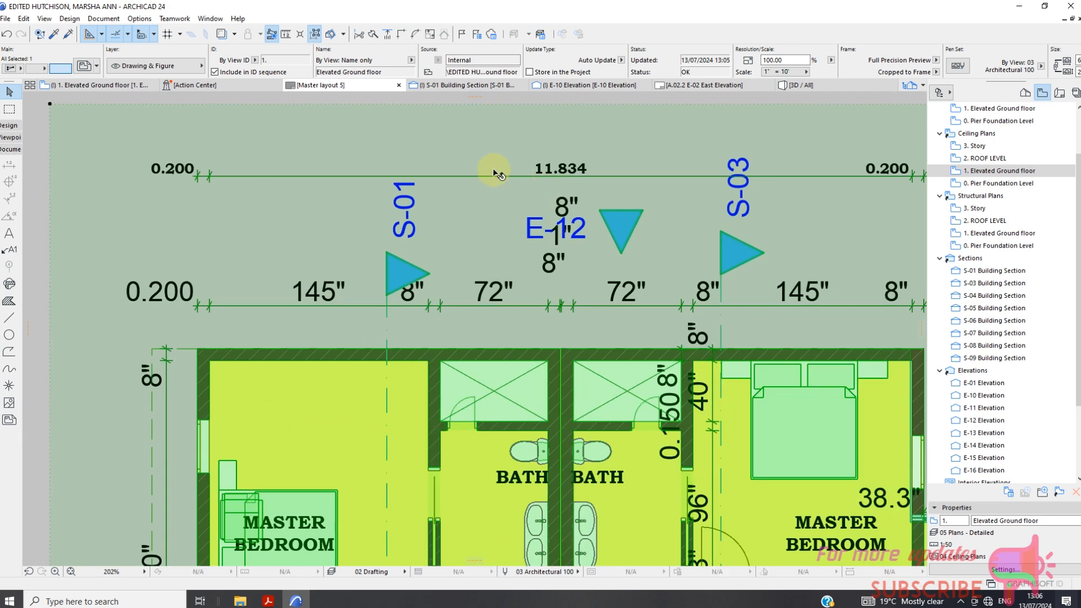
scroll(479, 191, down, 3)
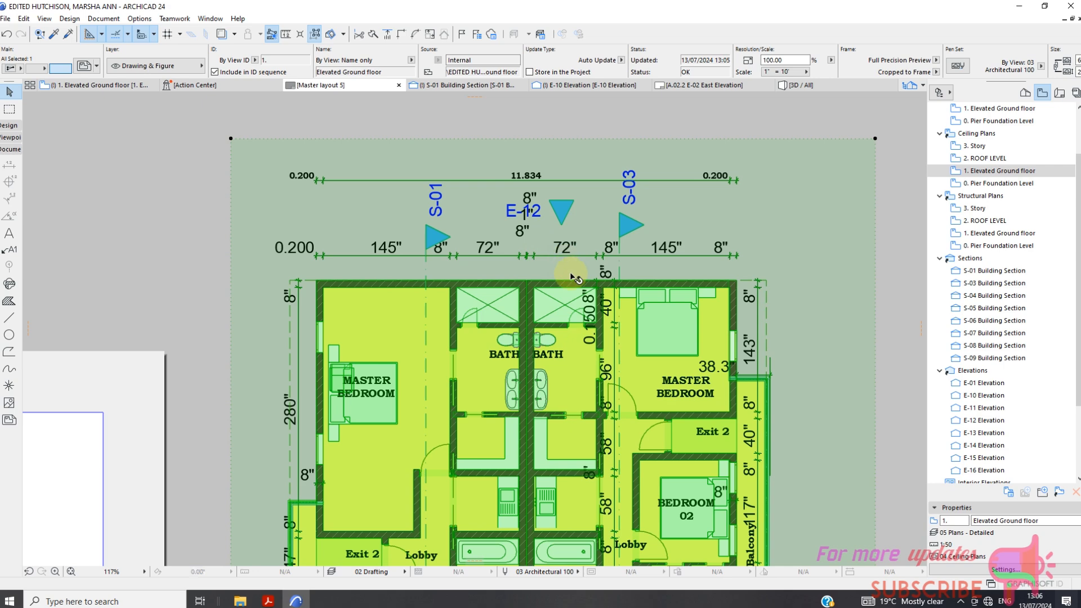
scroll(353, 237, down, 1)
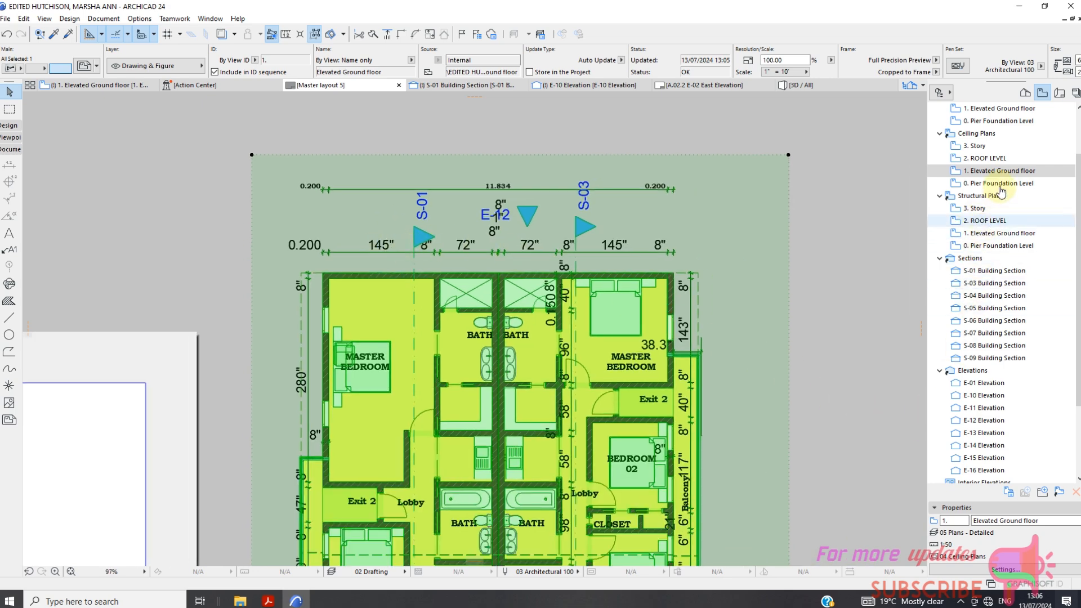
Set the dimensioning standard of the Ceiling Plans Elevated Ground floor view to US Detailing
click(992, 172)
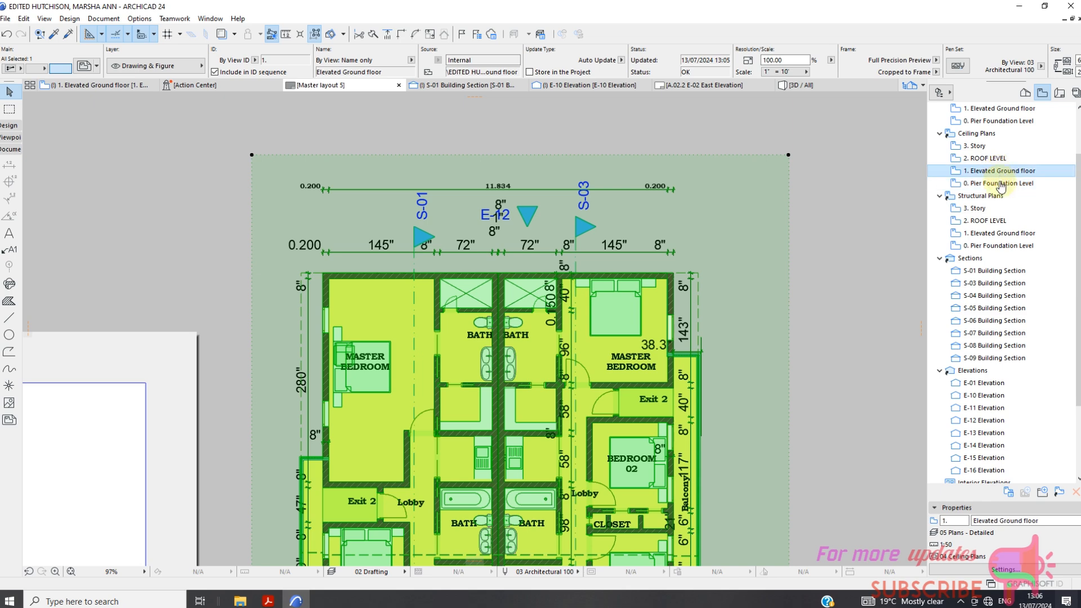
click(995, 569)
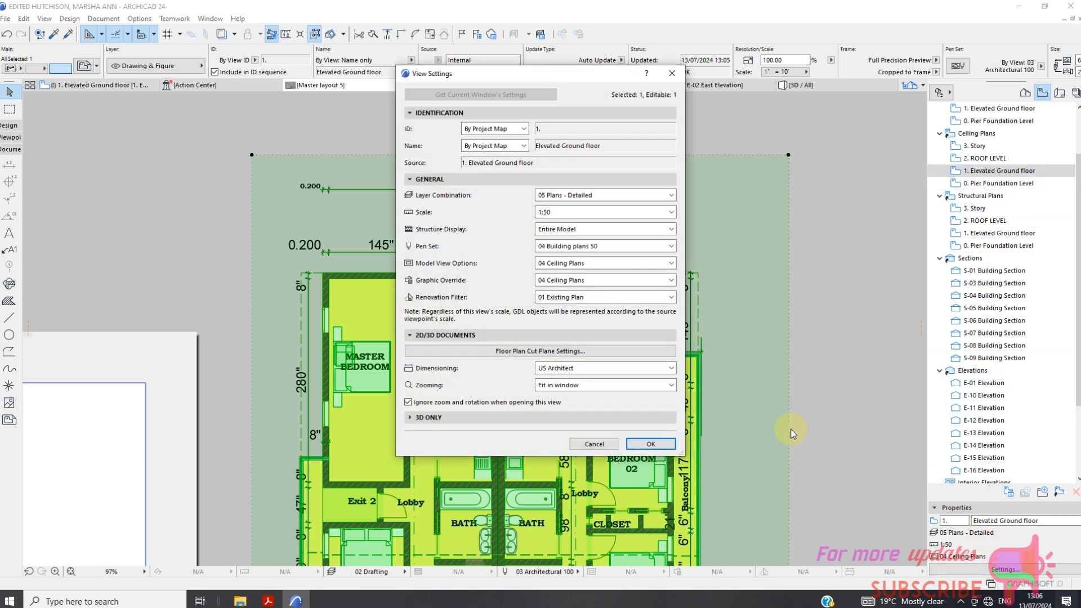
click(655, 367)
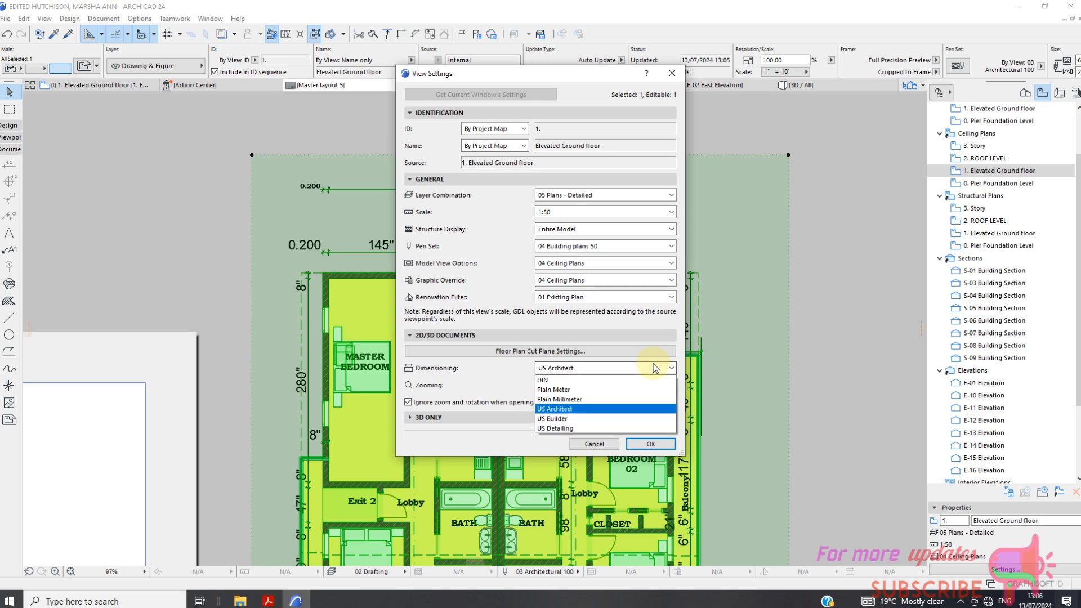
click(600, 428)
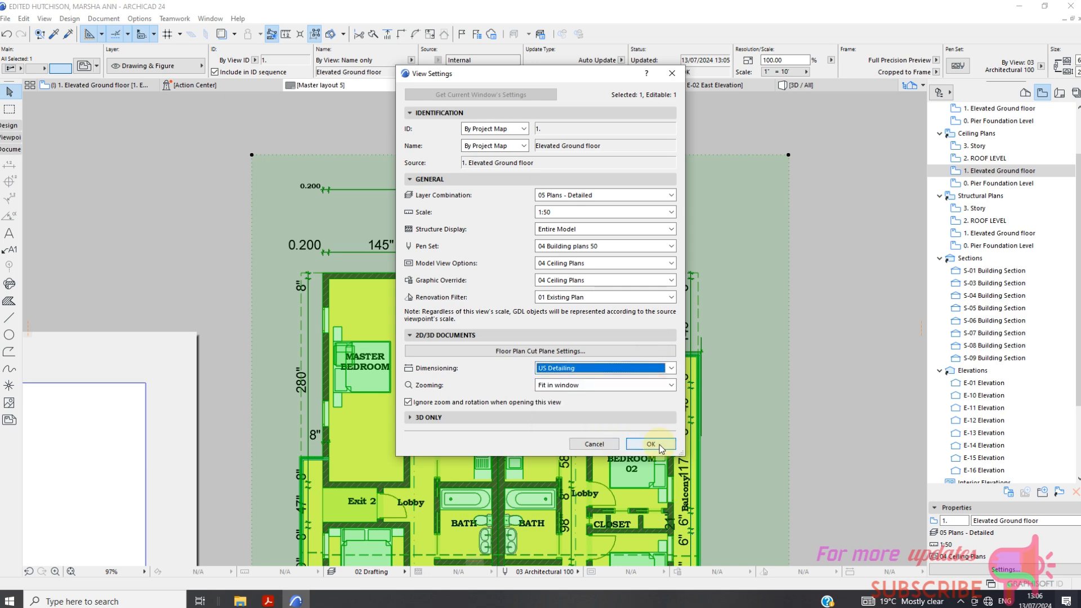
click(651, 443)
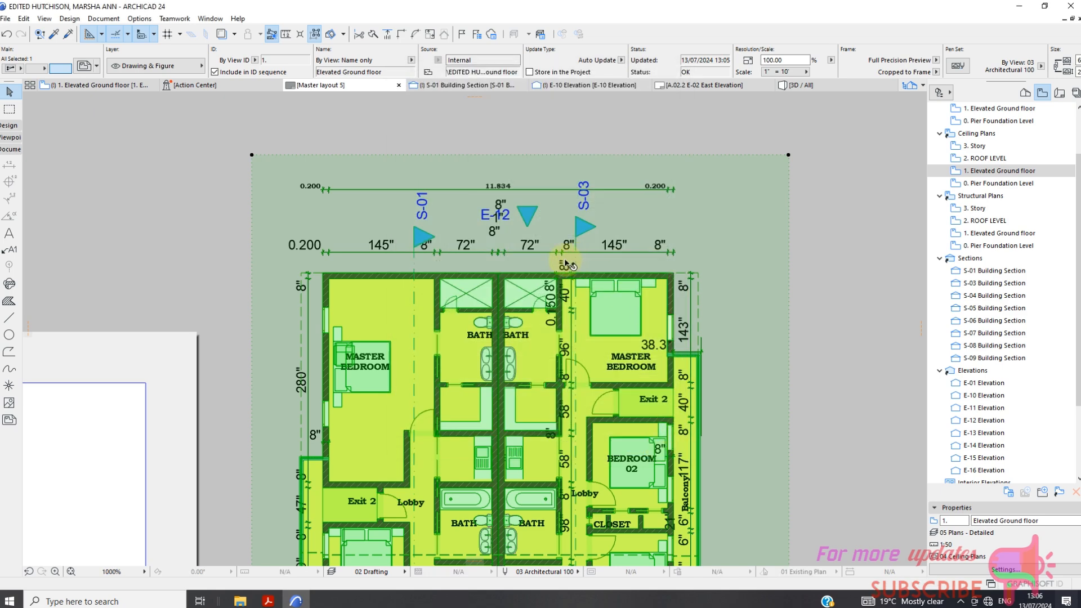
scroll(343, 239, up, 3)
Open the source view of the placed Elevated Ground floor drawing and review the project's working units without changing them
right_click(351, 226)
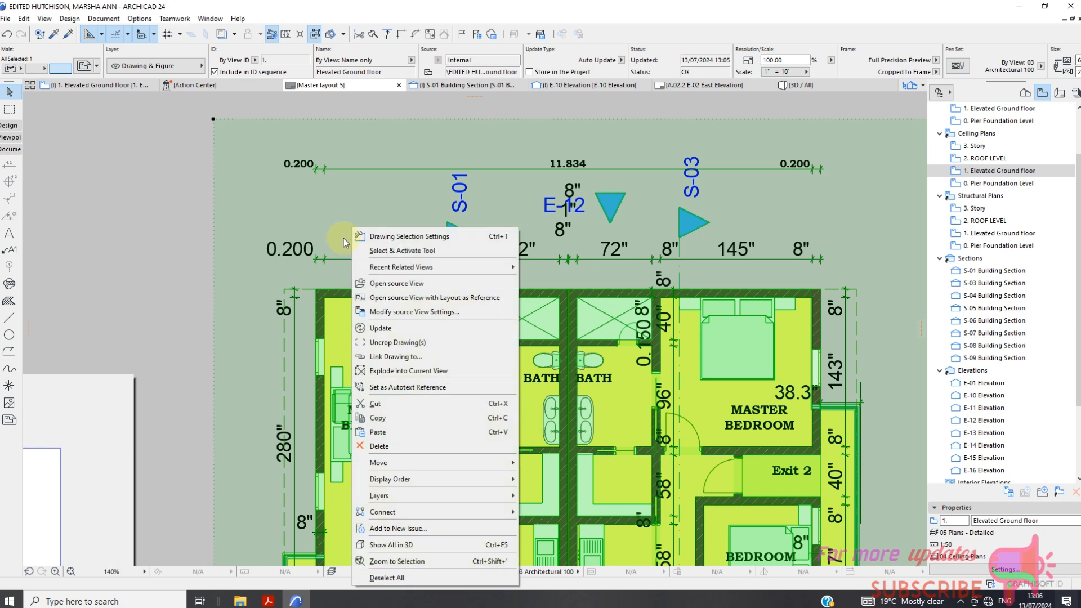
click(394, 283)
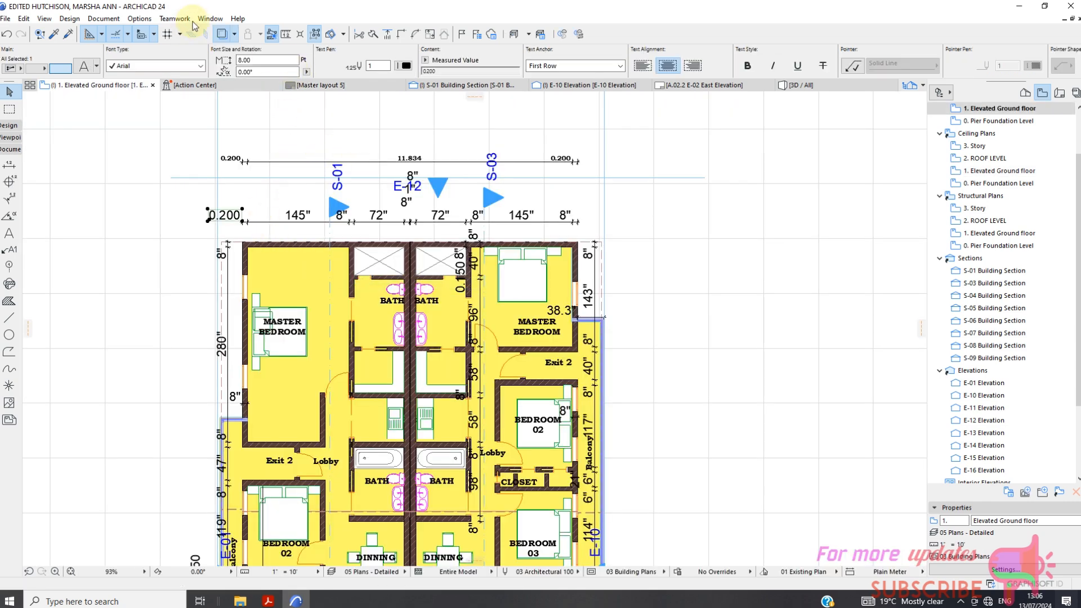
click(139, 19)
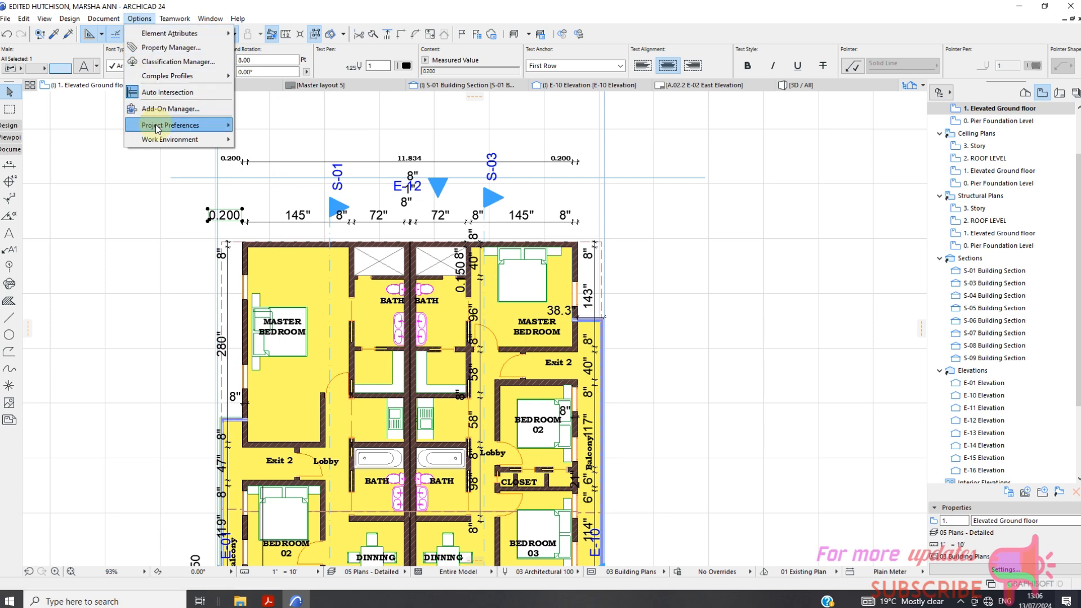
mouse_move(156, 124)
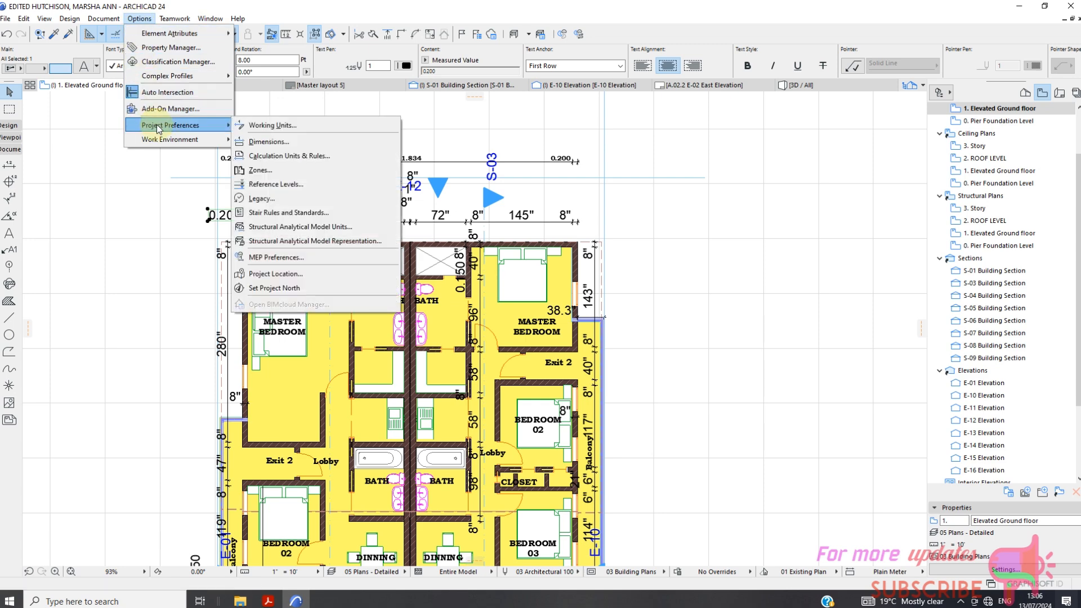
click(302, 127)
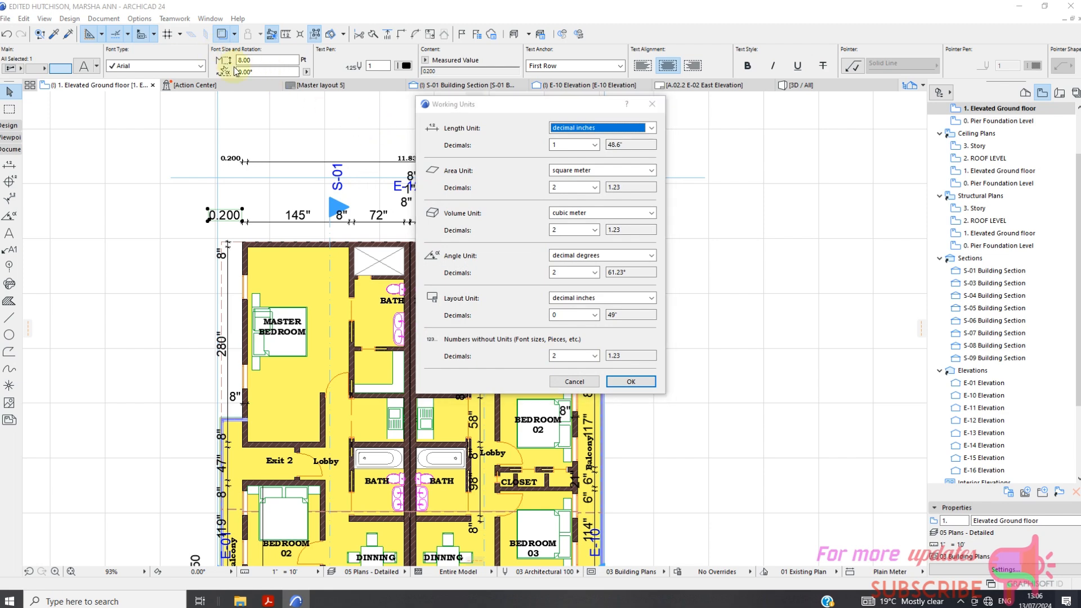
click(596, 382)
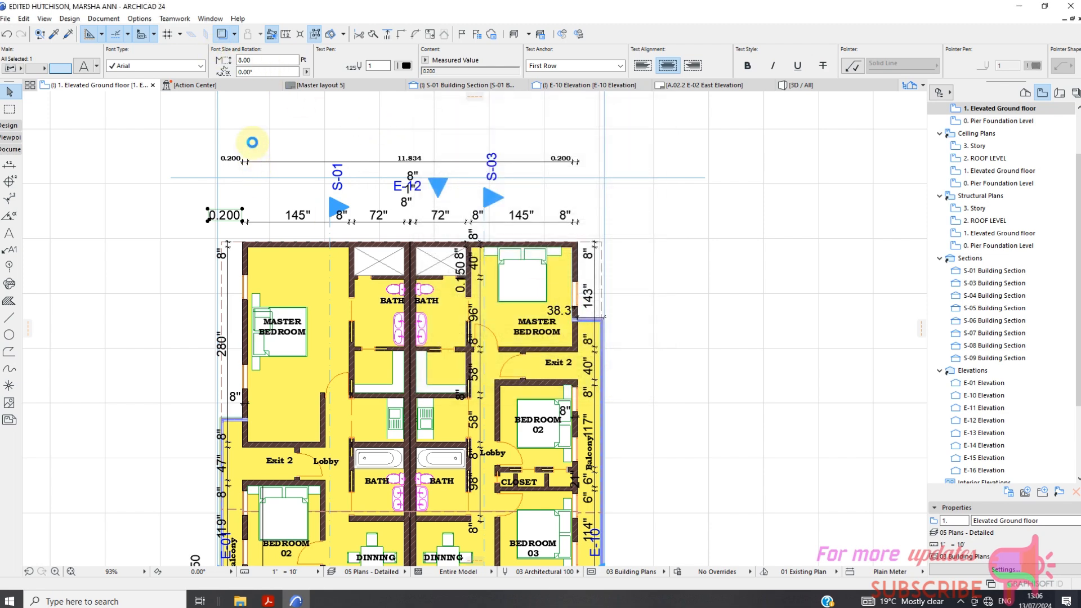
Switch the project's dimension standard to US Architect and check the dimension chains above the Elevated Ground floor plan
click(142, 20)
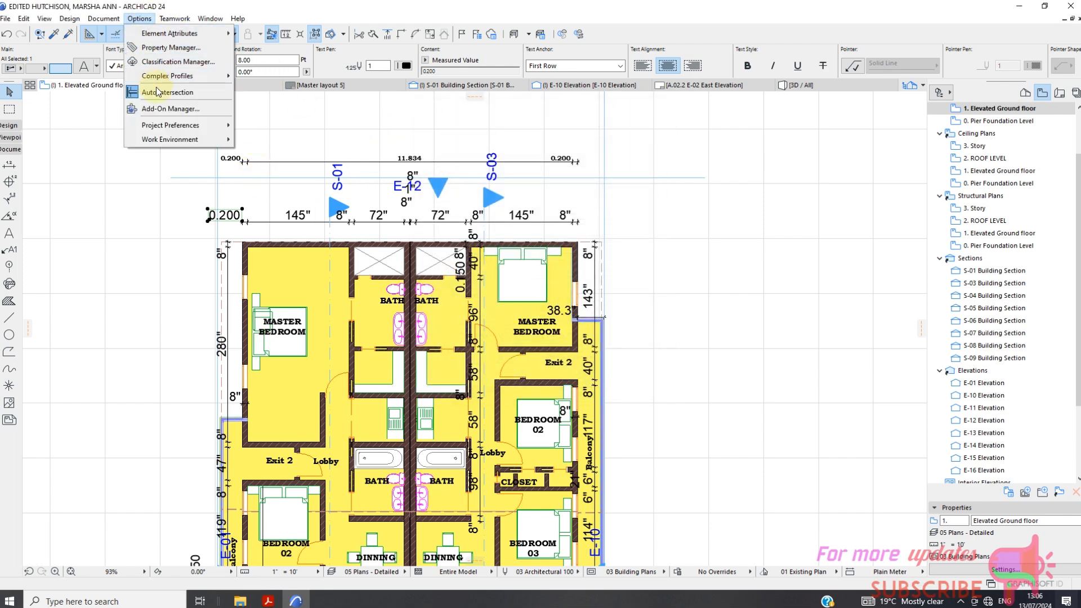
mouse_move(174, 125)
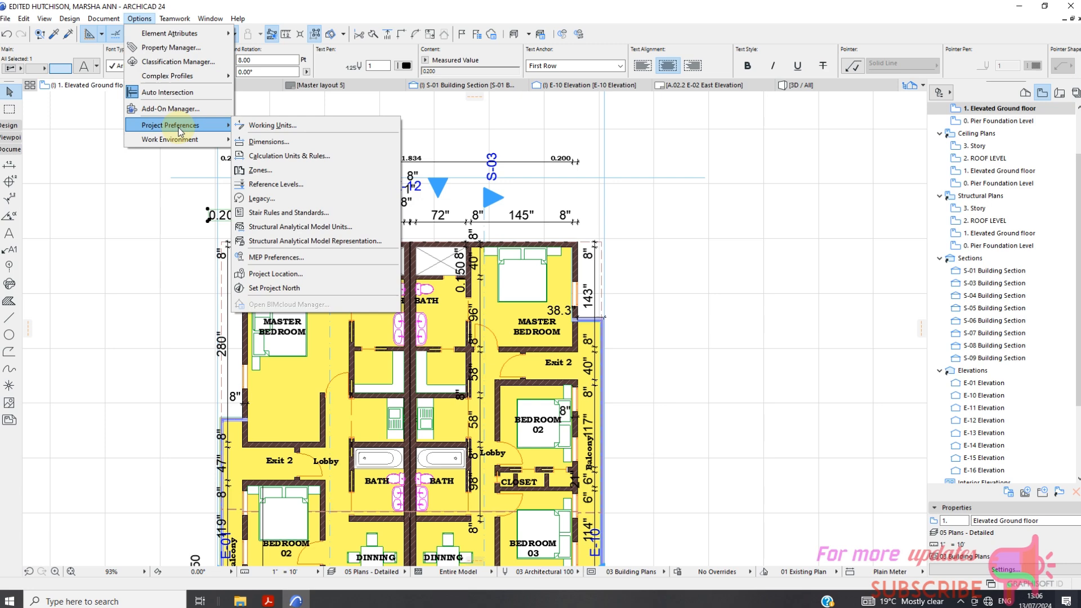
click(262, 142)
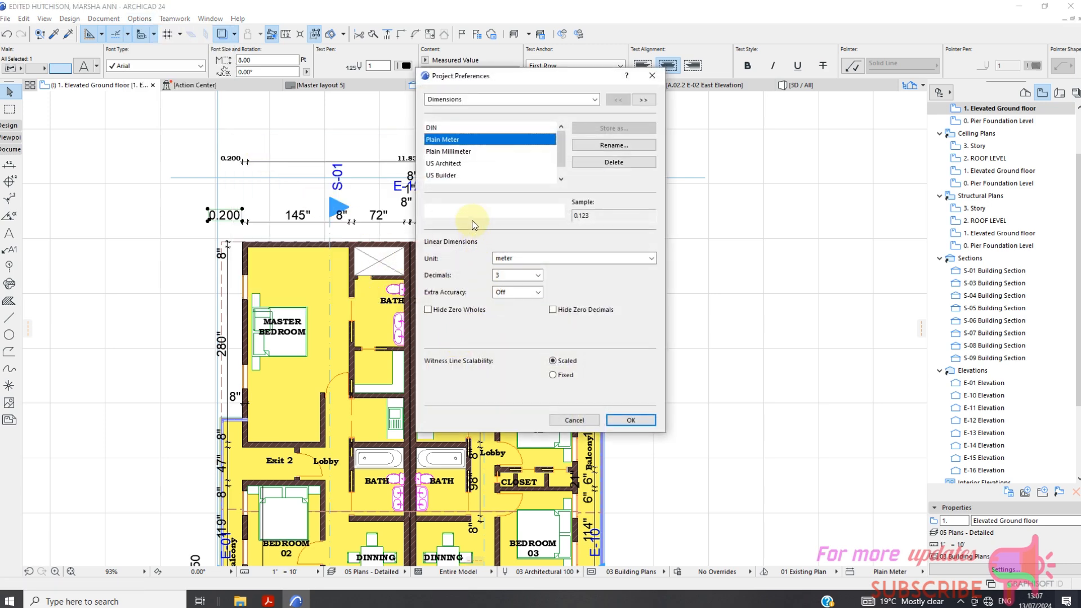
click(449, 164)
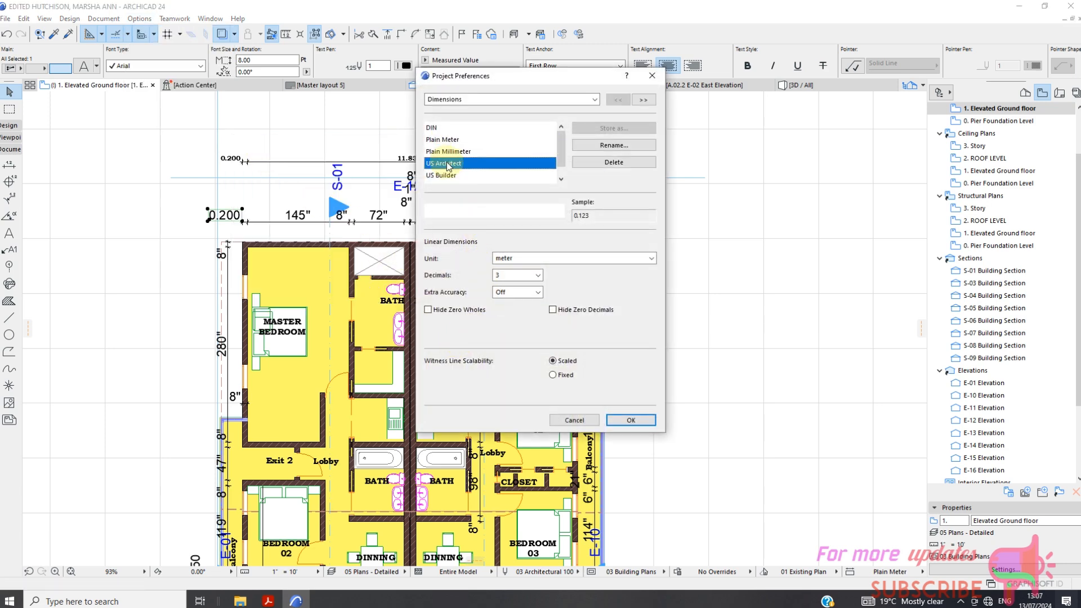
click(631, 418)
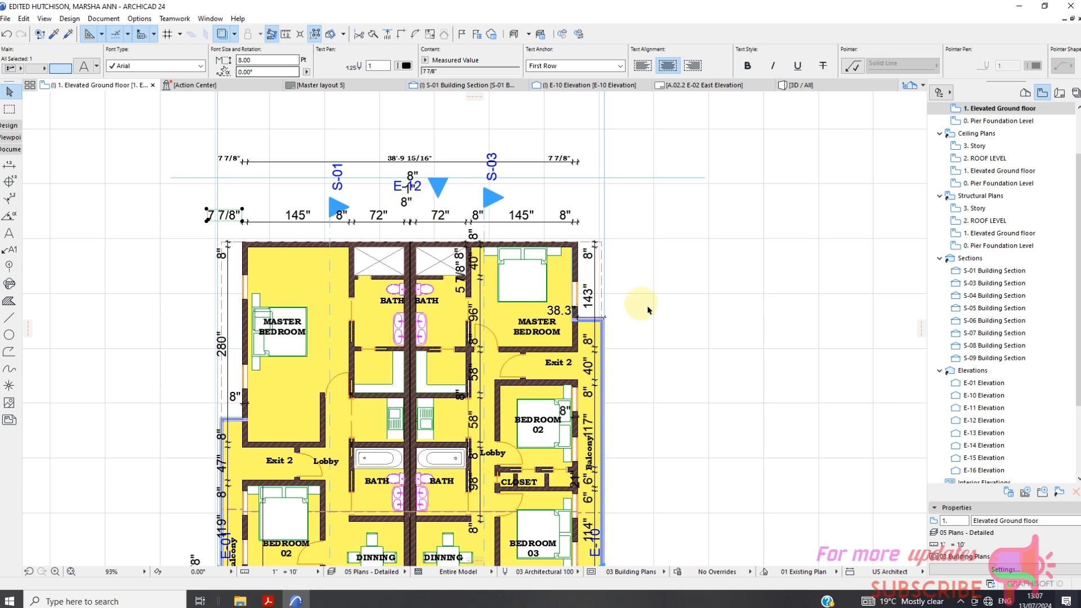
scroll(409, 189, up, 6)
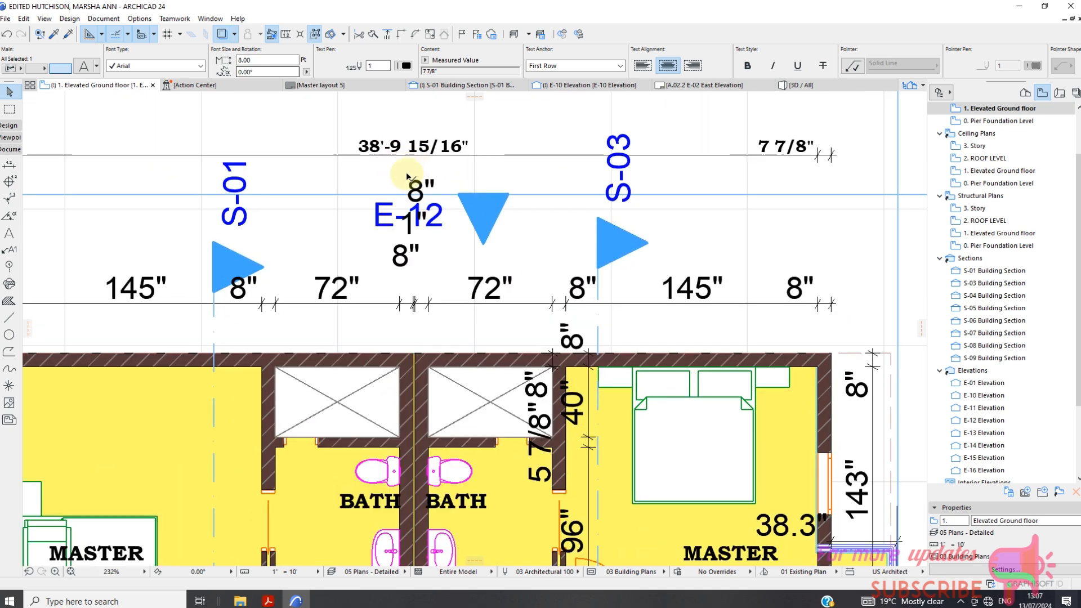
scroll(408, 199, down, 2)
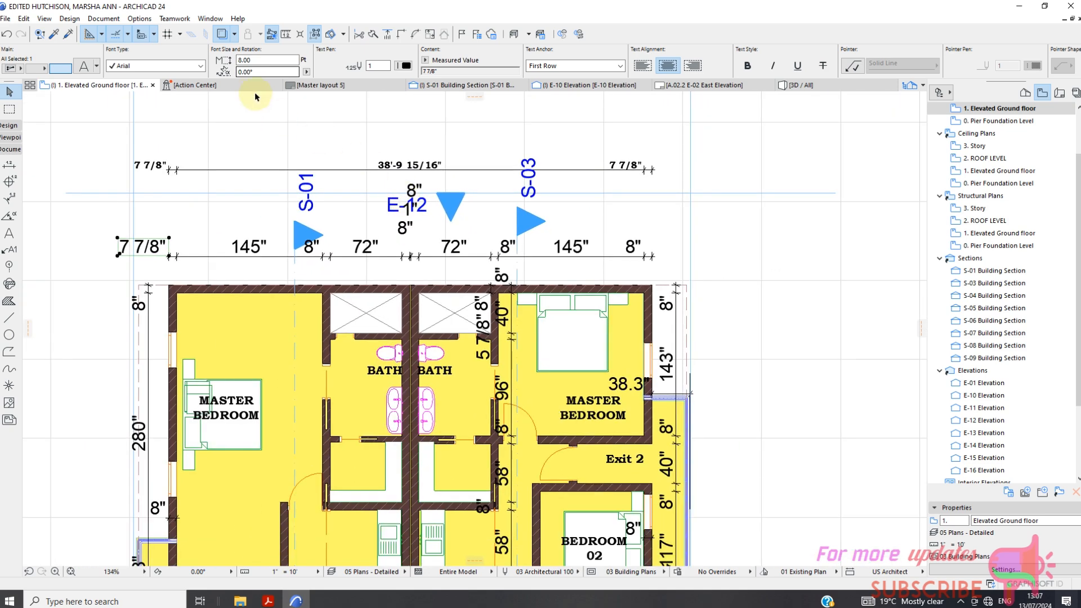
Set the linear dimension unit in the project's dimension preferences to decimal inches and check the chains above the plan
click(139, 19)
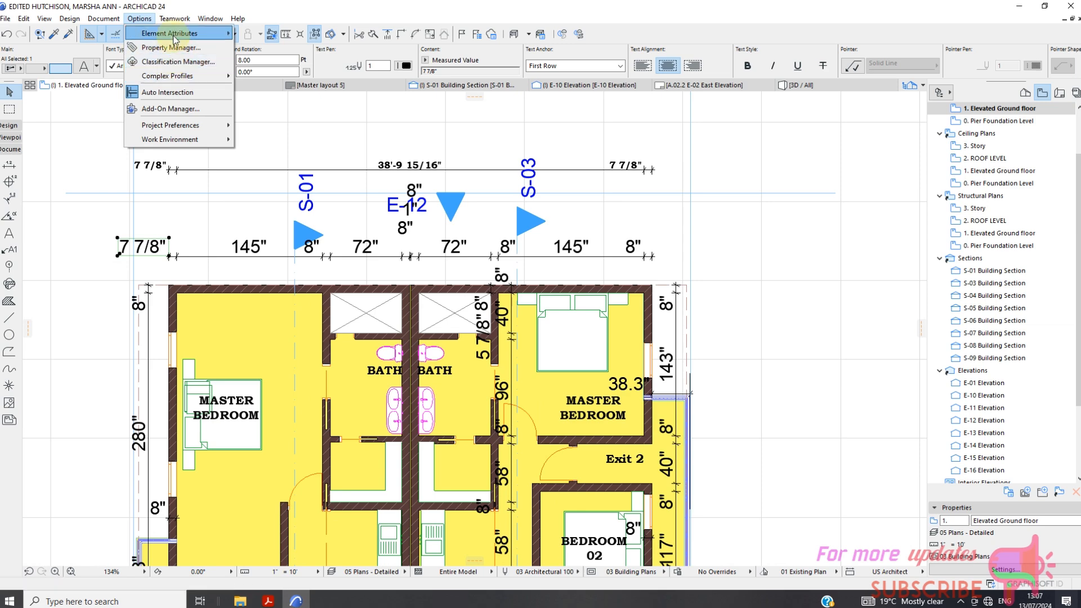
mouse_move(169, 125)
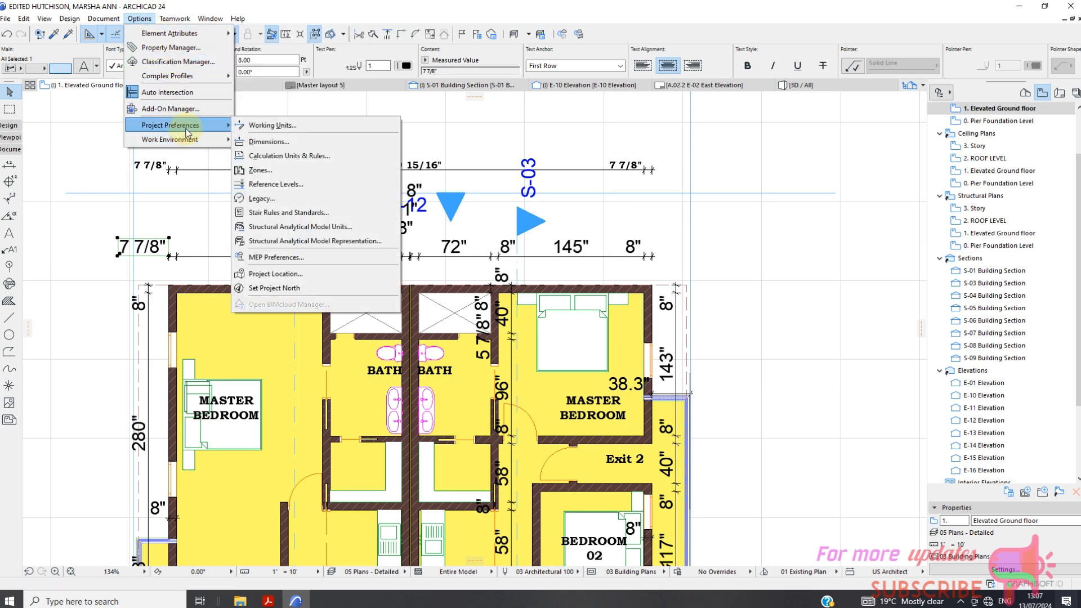
click(276, 141)
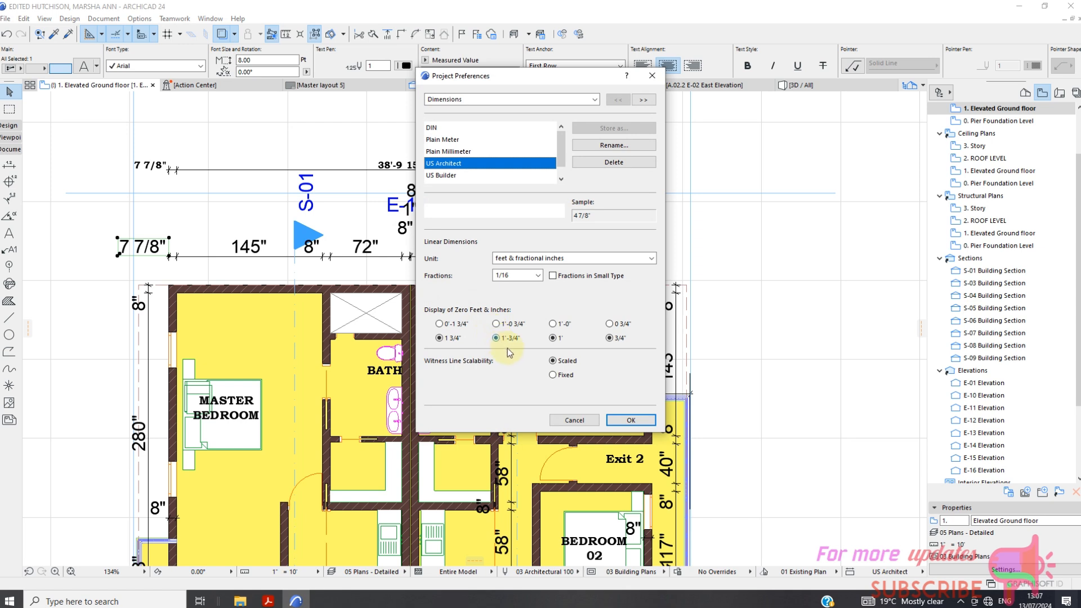
click(574, 260)
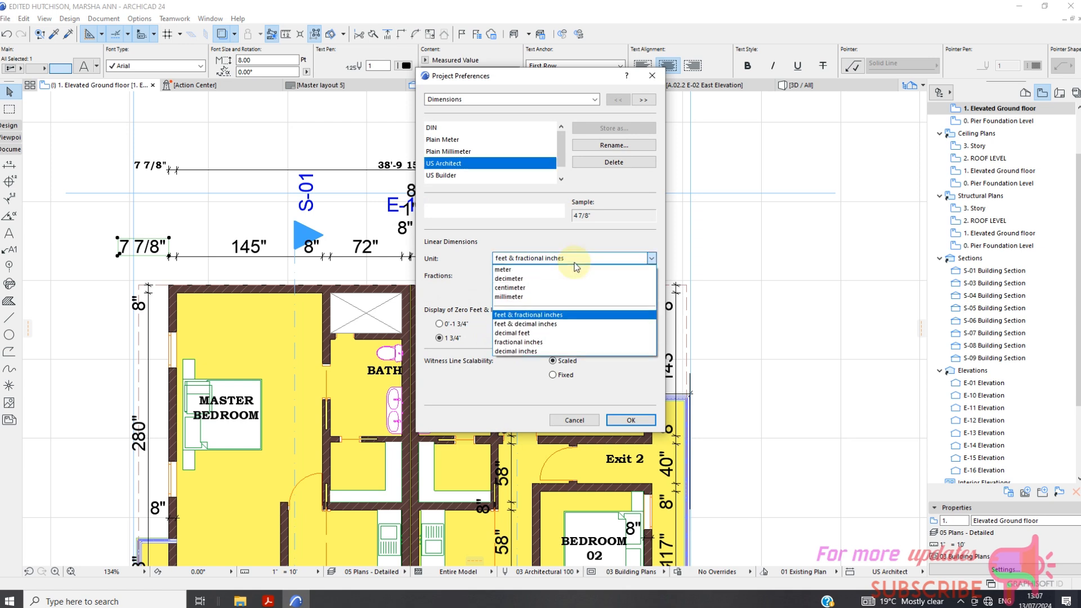
click(538, 339)
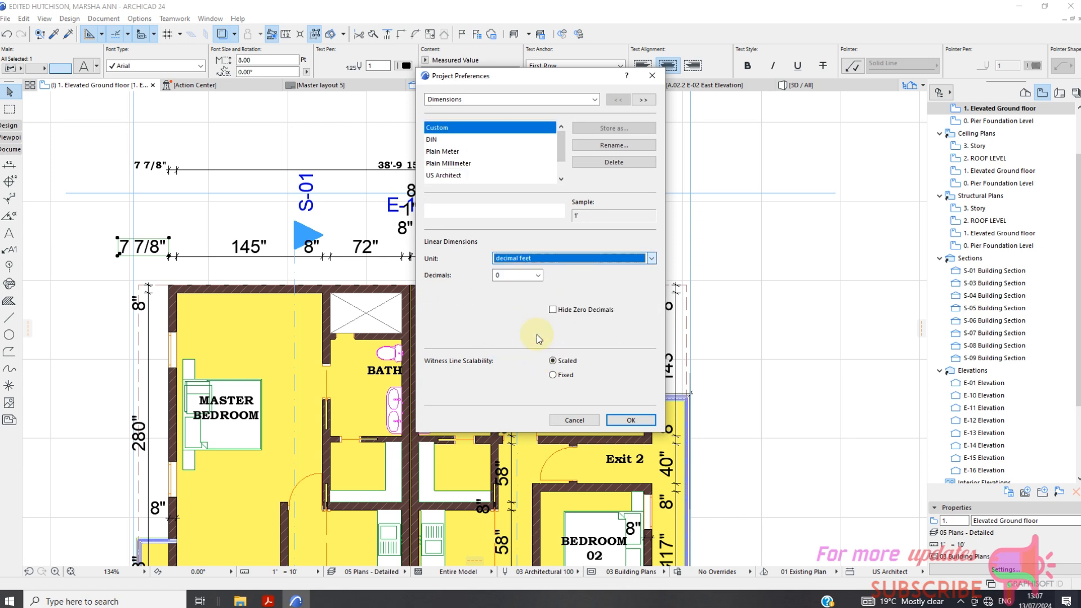
click(654, 258)
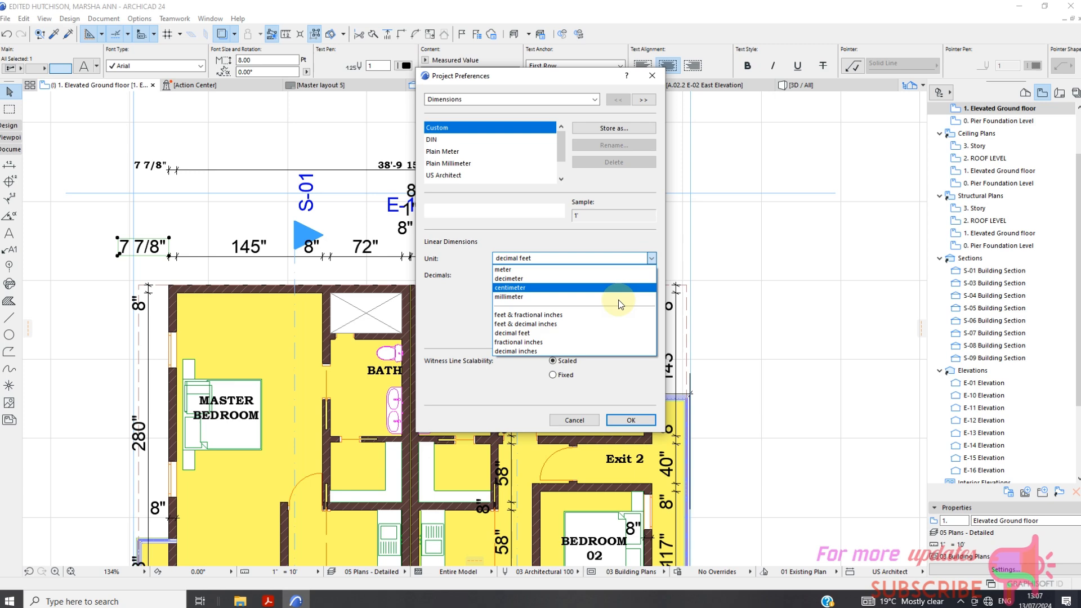
click(575, 349)
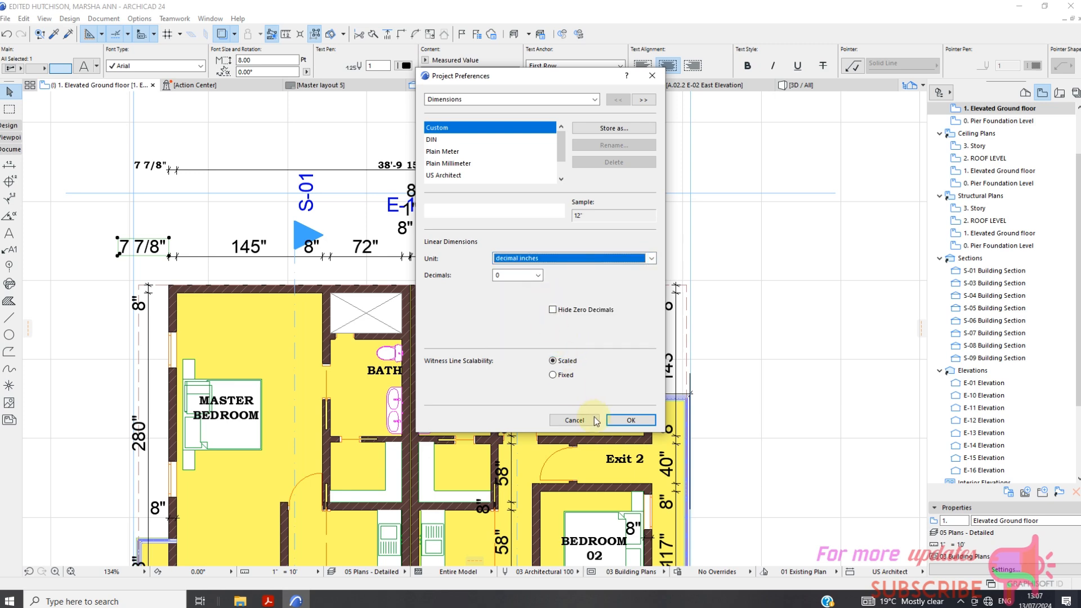
click(627, 421)
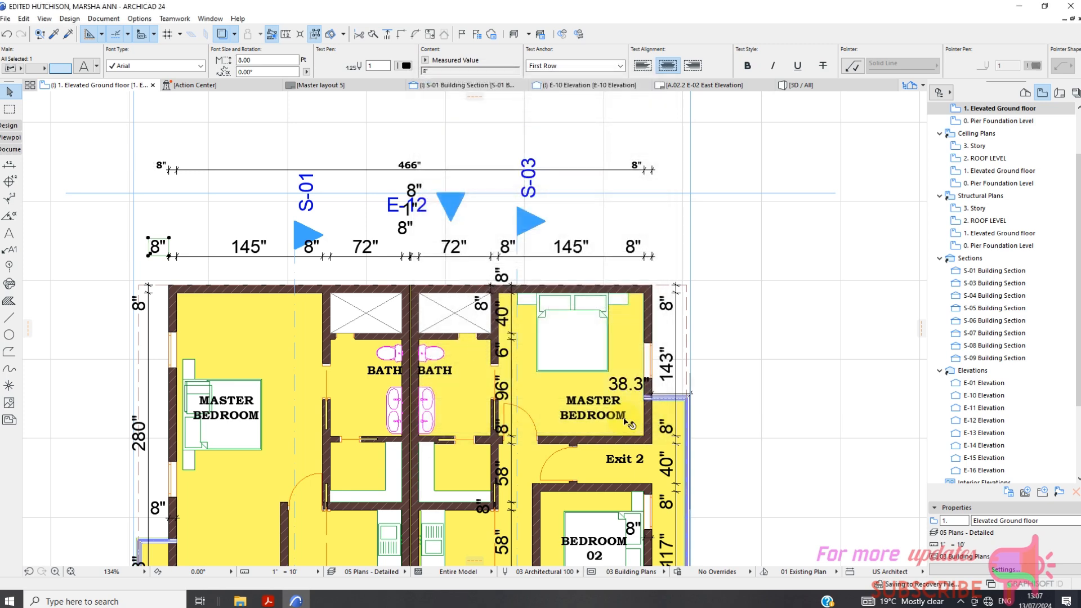
scroll(409, 217, up, 2)
scroll(413, 221, down, 1)
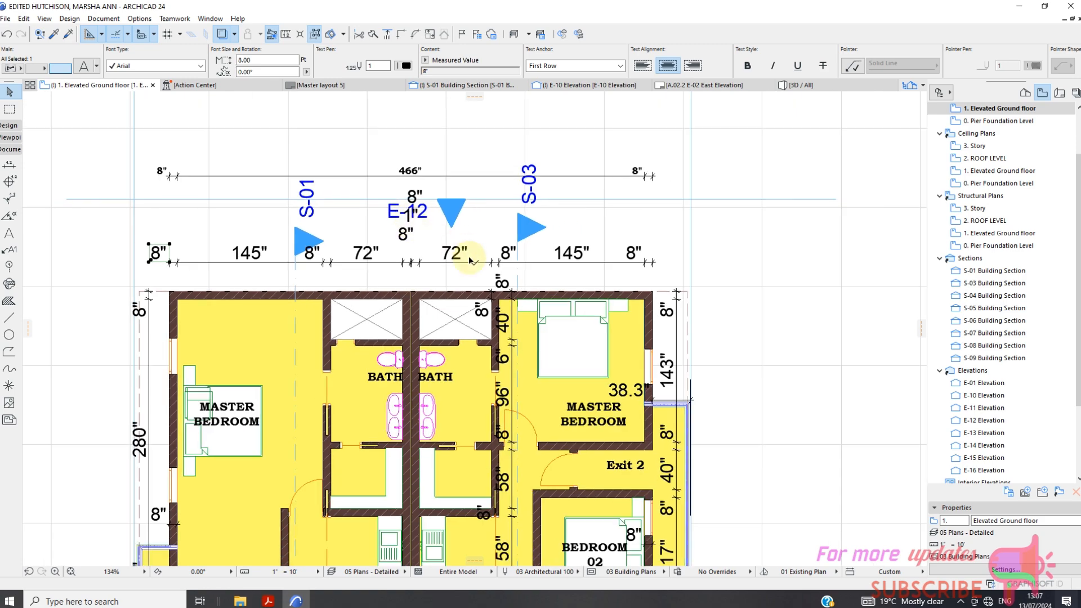
Compare the dimension chains above the Elevated Ground floor plan with those in its placed drawing on Master layout 5
scroll(404, 172, up, 3)
scroll(405, 180, down, 3)
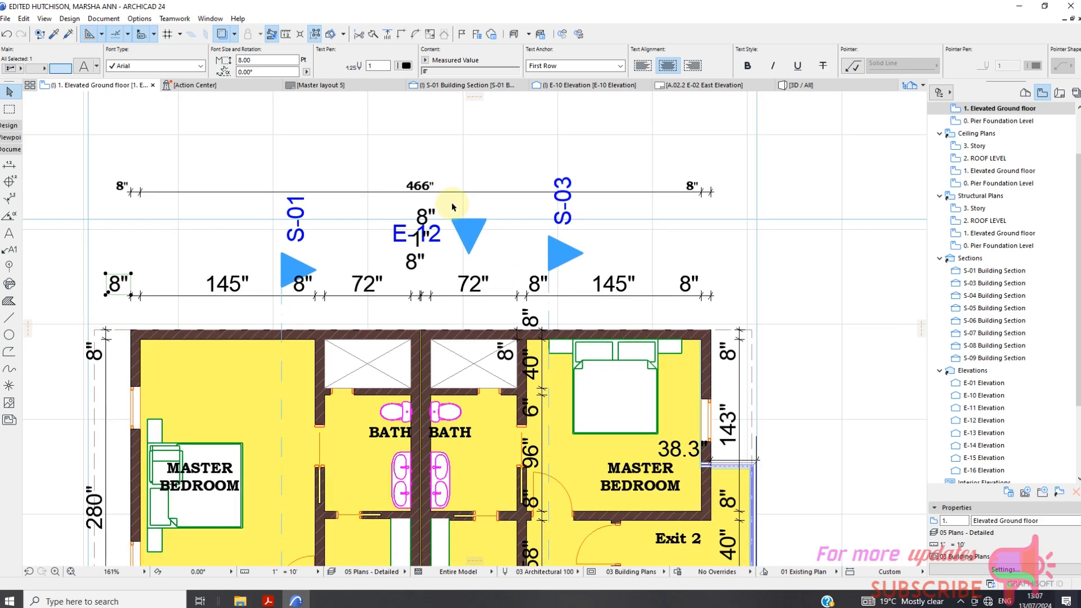
scroll(453, 214, down, 2)
click(343, 86)
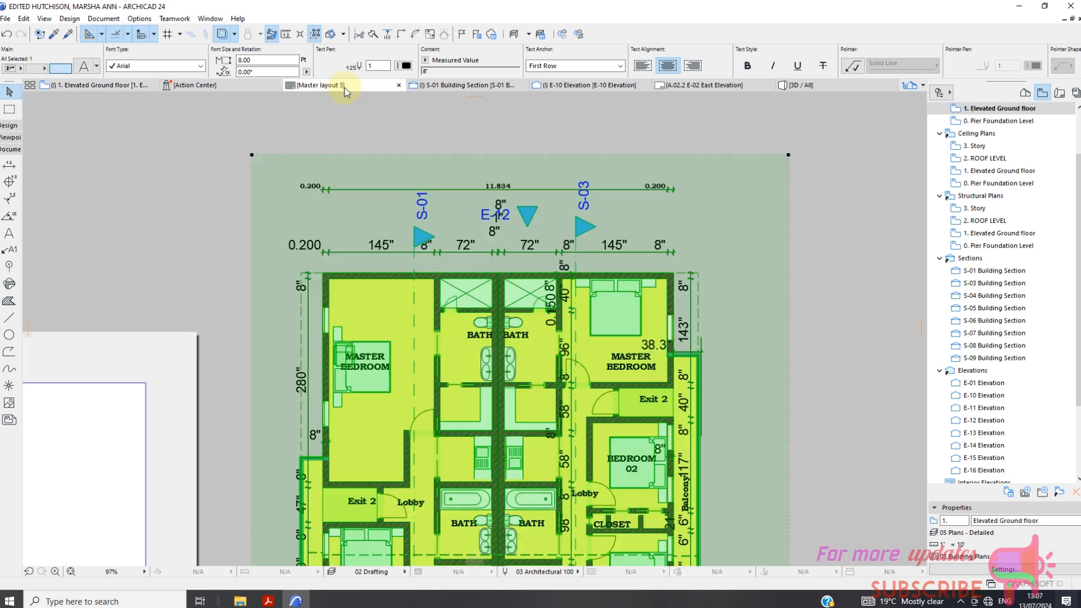
scroll(427, 232, up, 2)
click(388, 243)
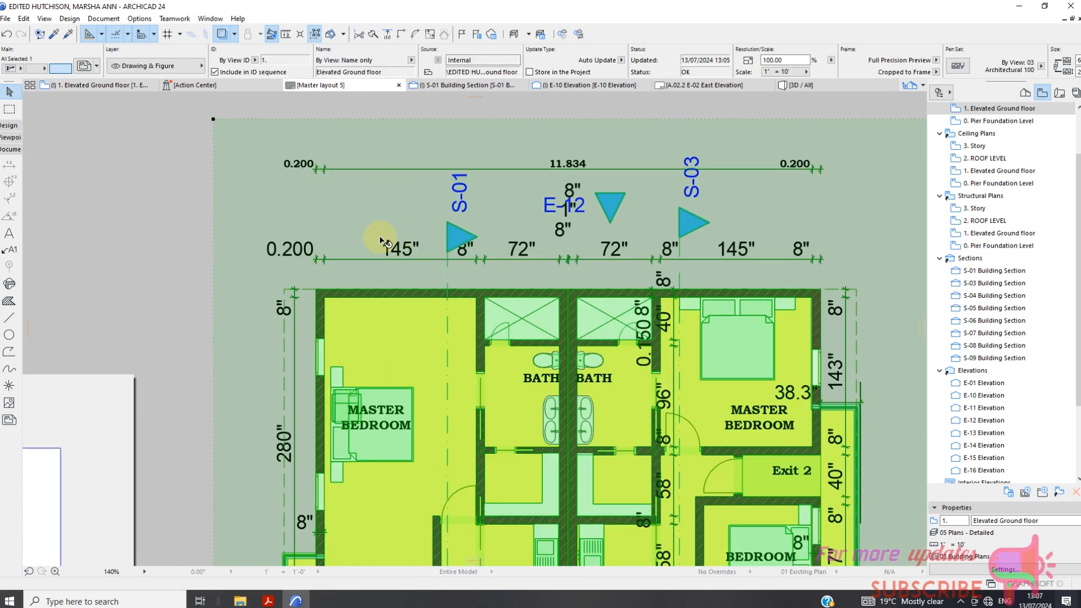
scroll(401, 225, down, 4)
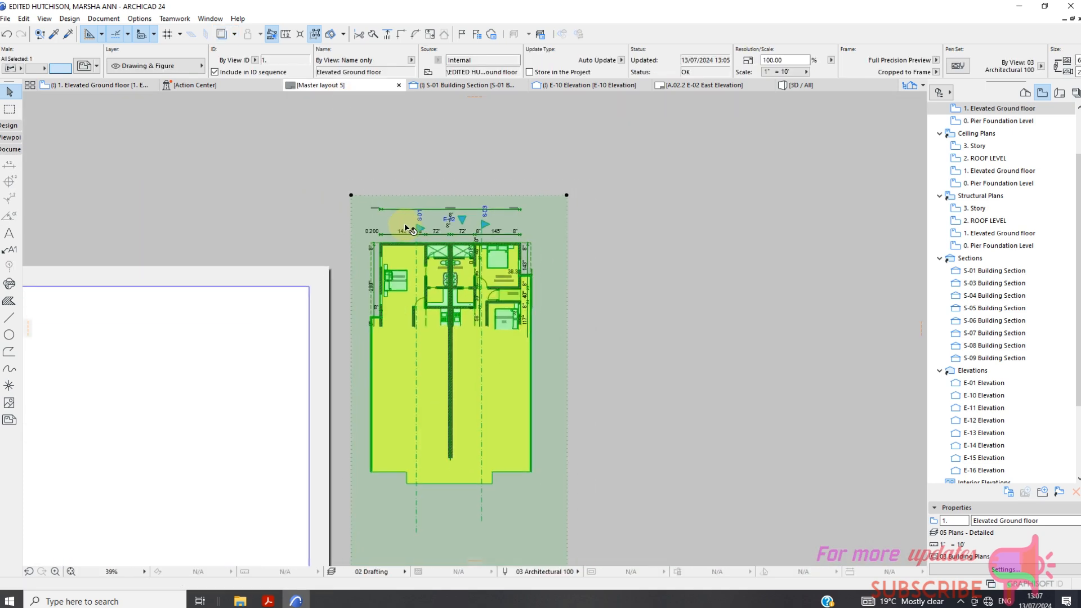
scroll(391, 224, up, 3)
scroll(393, 225, up, 1)
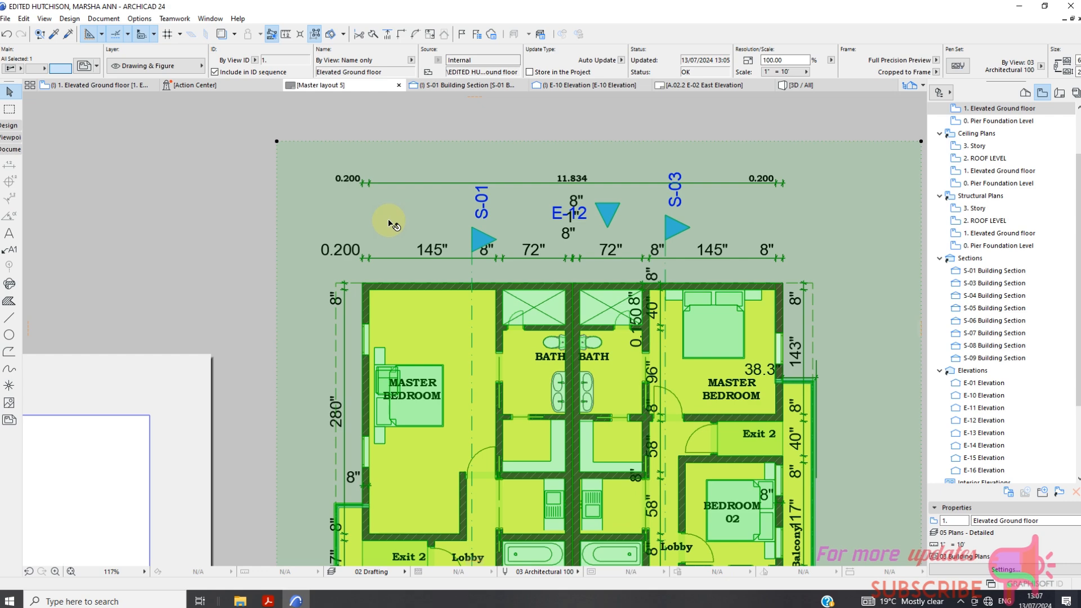
right_click(392, 224)
key(Escape)
click(373, 219)
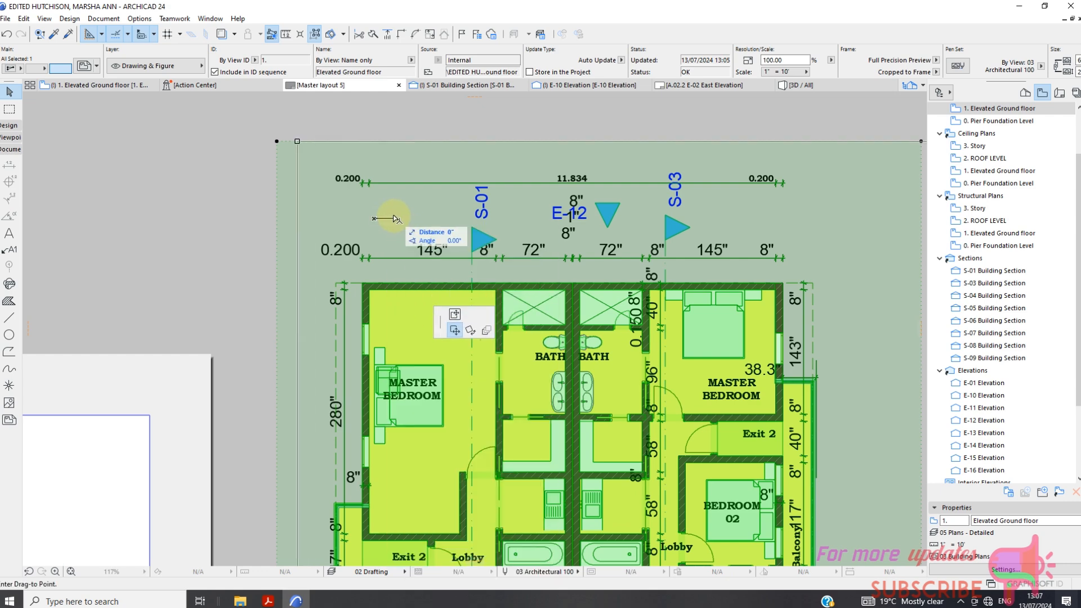
scroll(454, 221, down, 2)
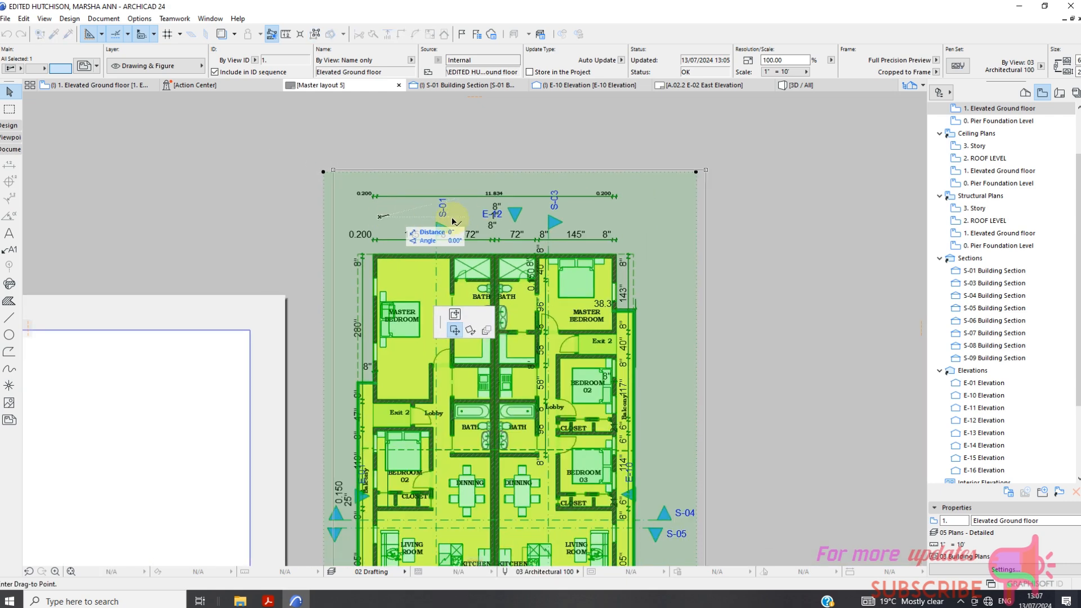
scroll(454, 221, down, 3)
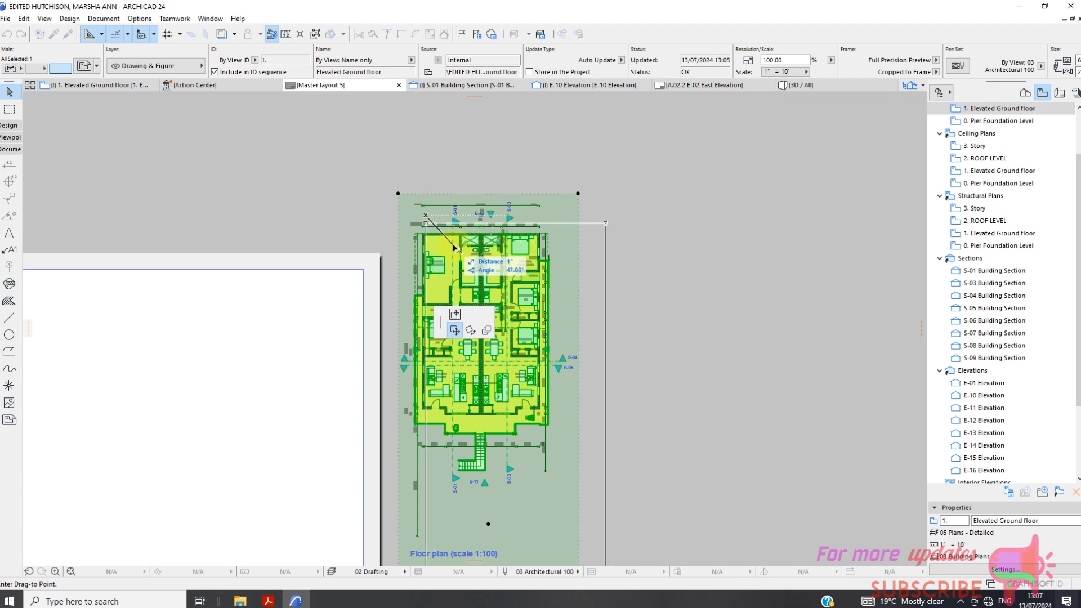
key(Escape)
Delete the placed Elevated Ground floor drawing beside the sheet of the master layout
scroll(457, 242, up, 5)
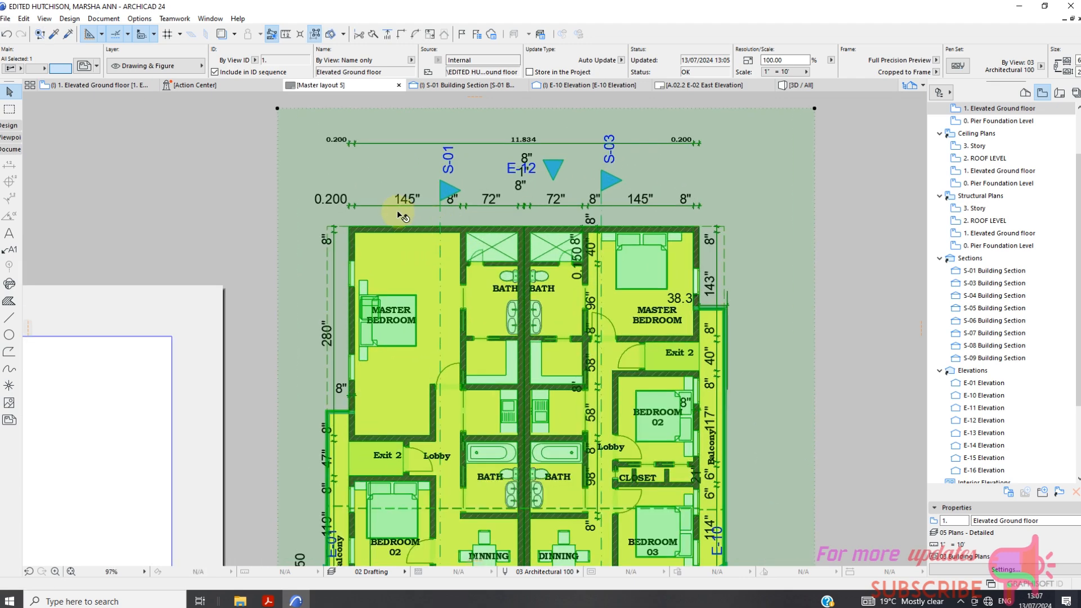
scroll(445, 224, down, 2)
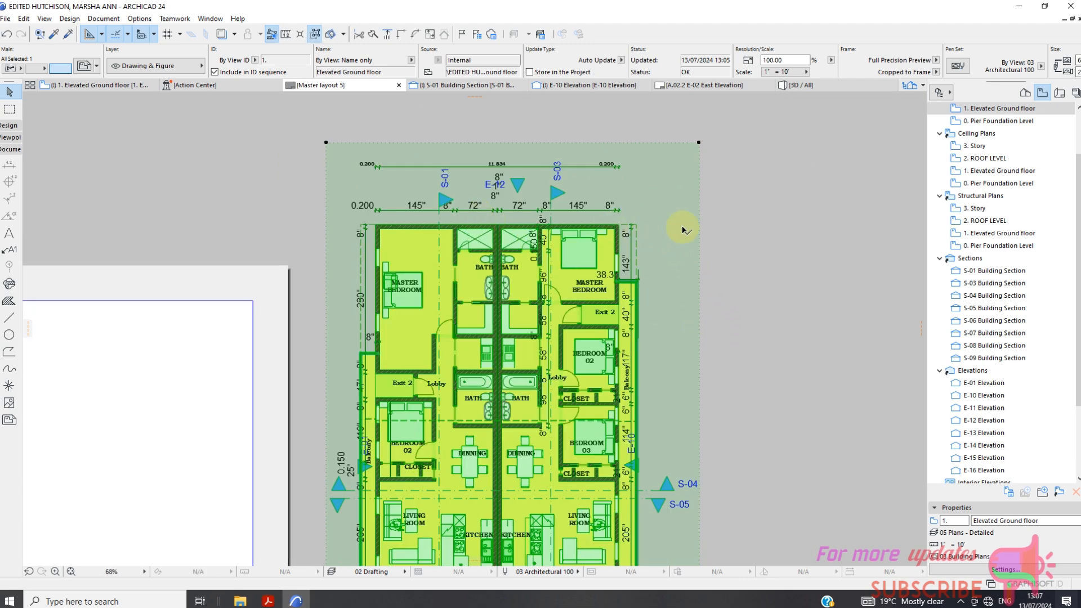
scroll(732, 198, down, 2)
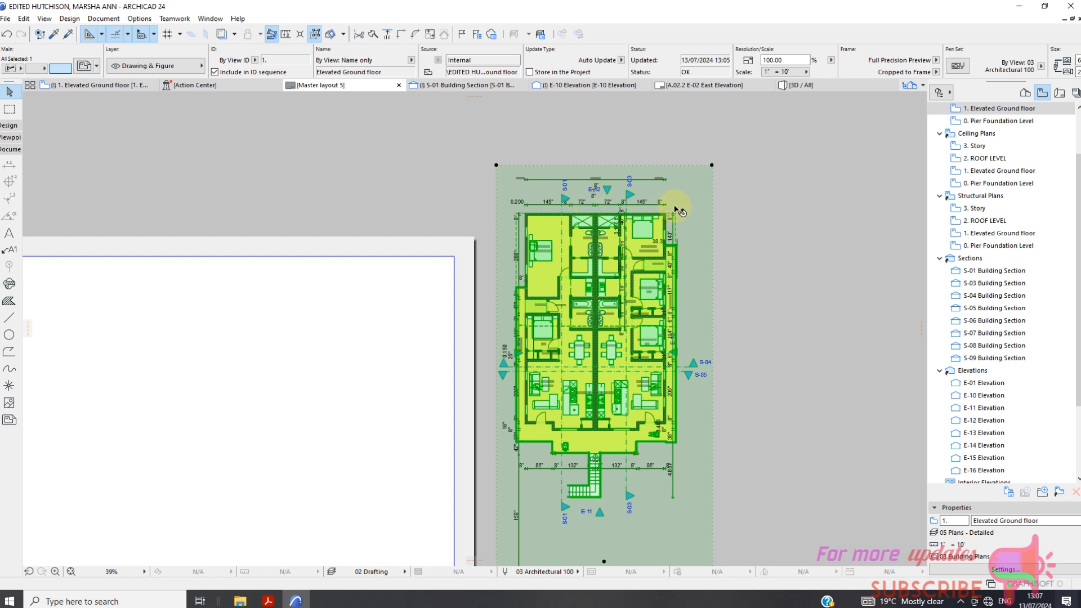
right_click(675, 207)
click(754, 356)
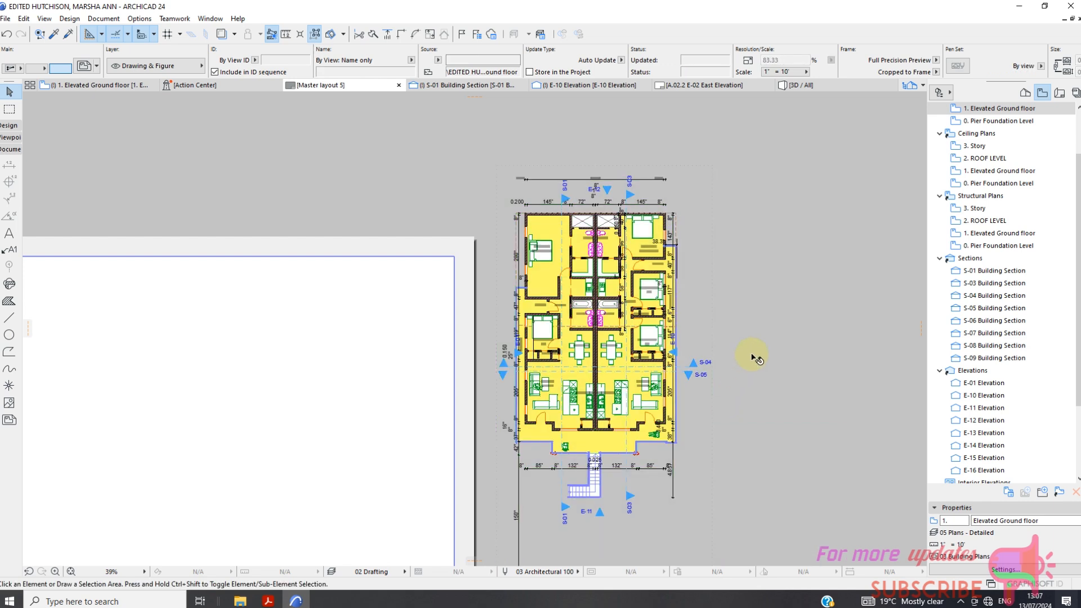
Set the Ceiling Plans Elevated Ground floor view to US Architect dimensioning and a scale of 1" = 10'
click(994, 171)
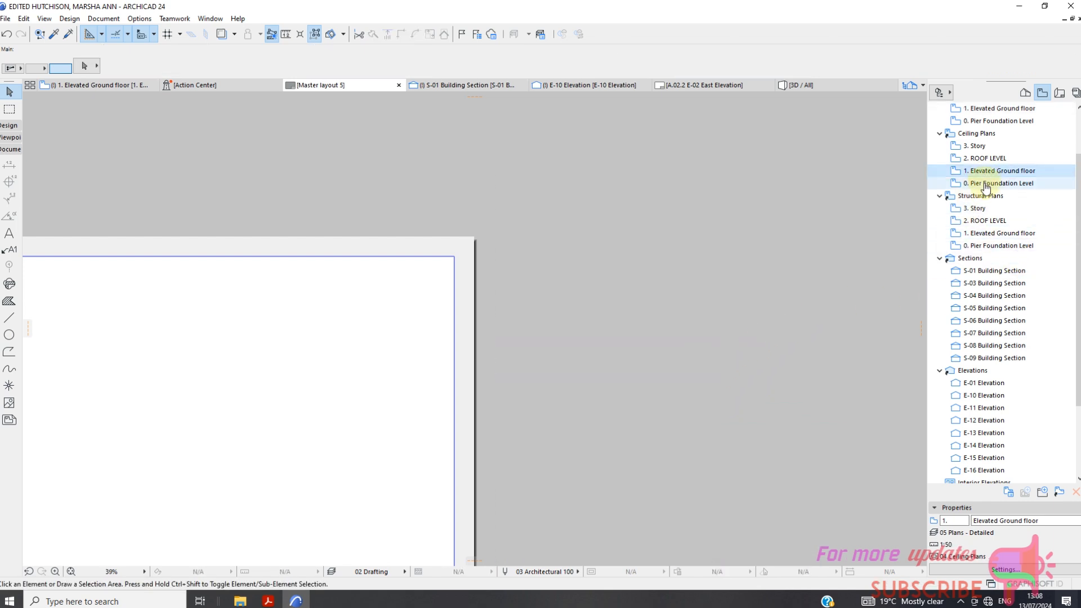
right_click(988, 177)
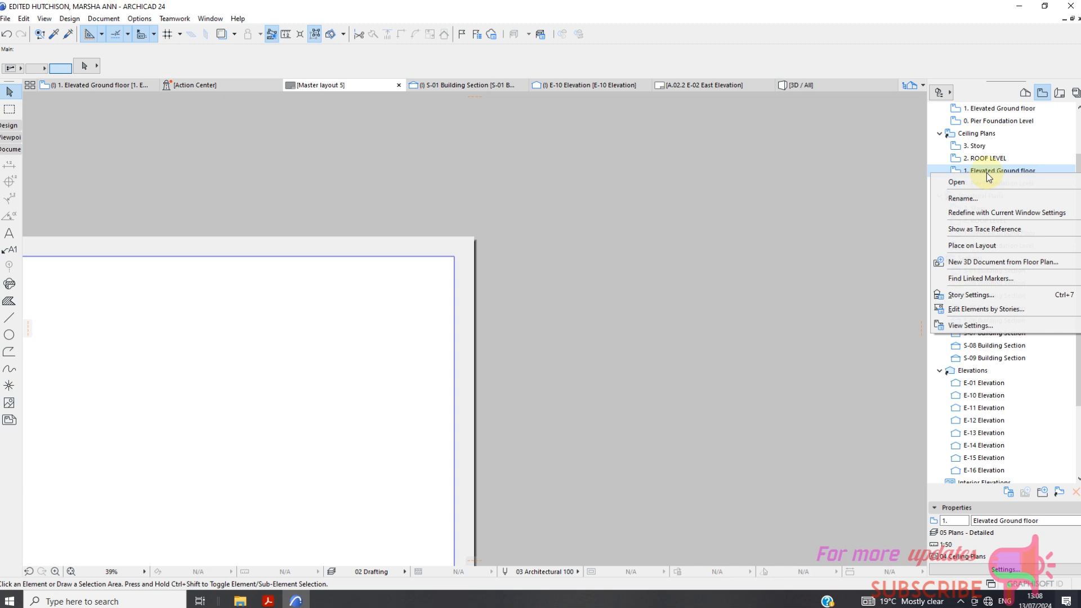
click(977, 325)
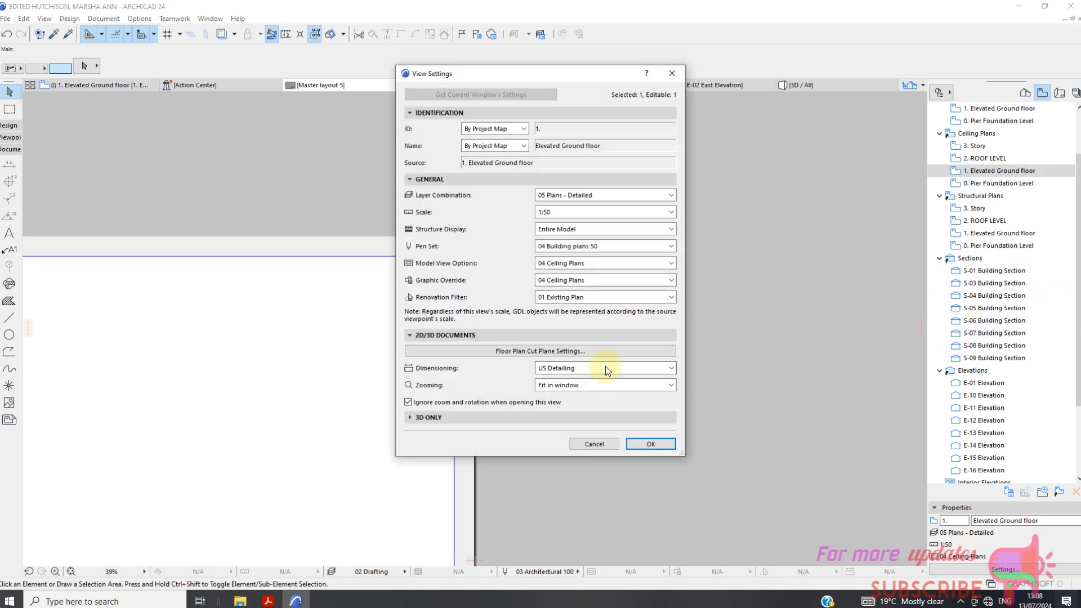
click(606, 368)
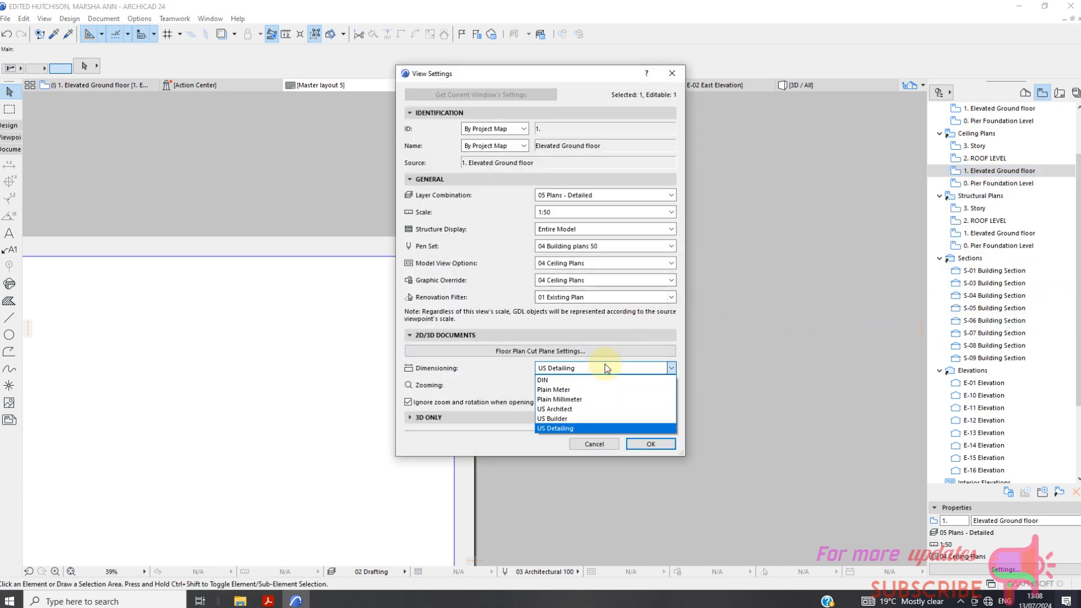
click(581, 411)
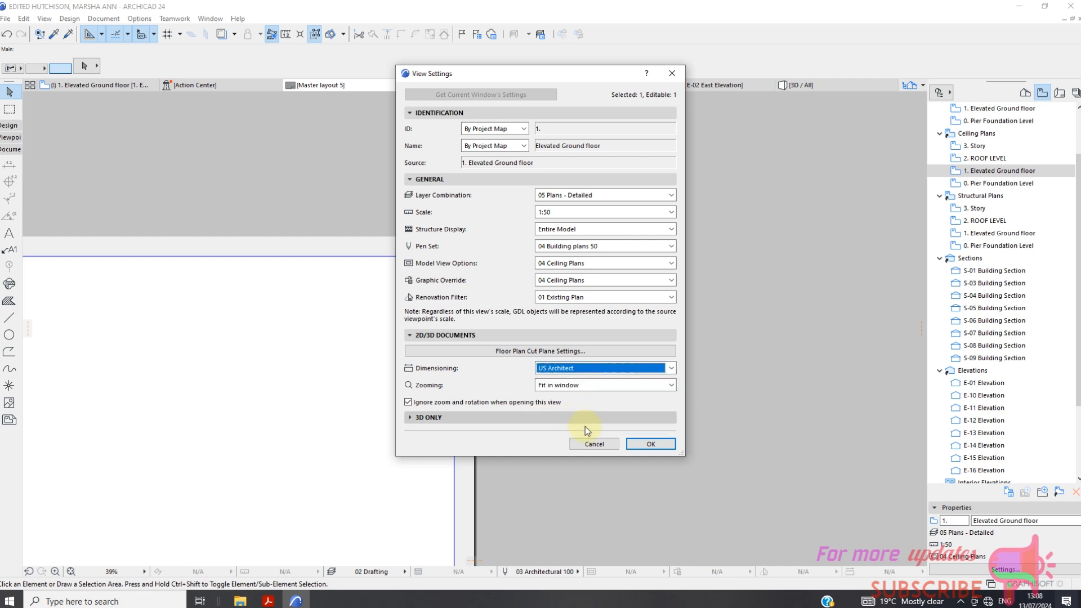
click(604, 217)
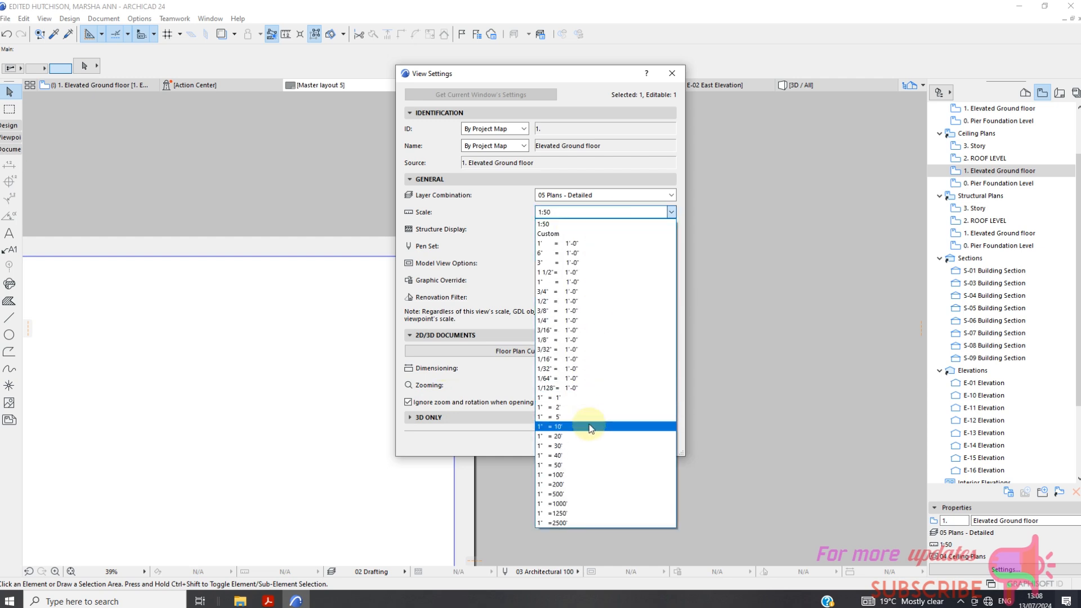
click(590, 428)
click(659, 444)
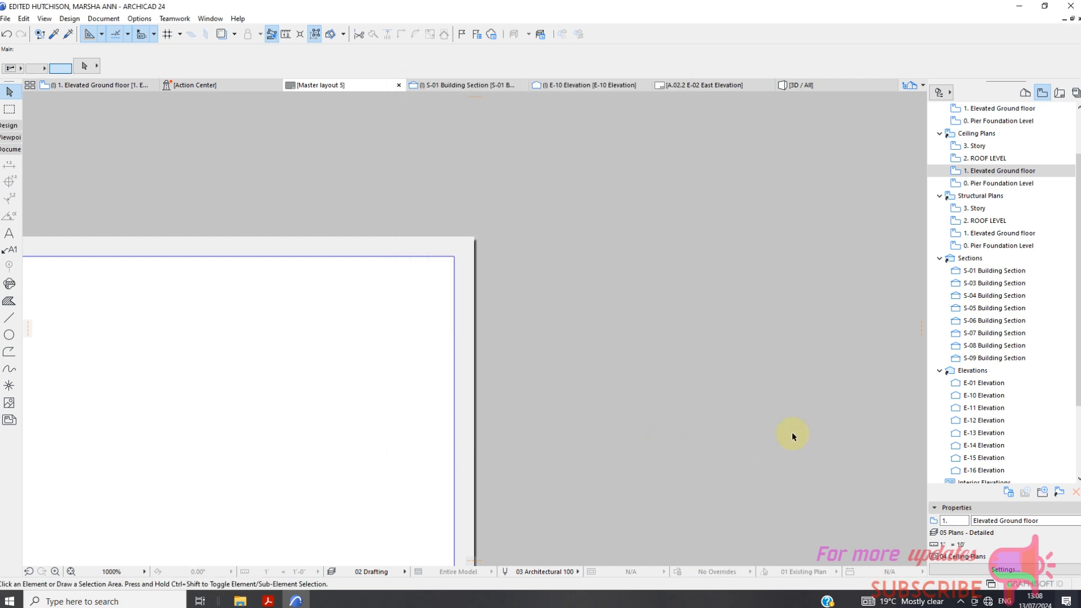
Place the Ceiling Plans Elevated Ground floor view on Master layout 5
drag(1002, 170, 360, 352)
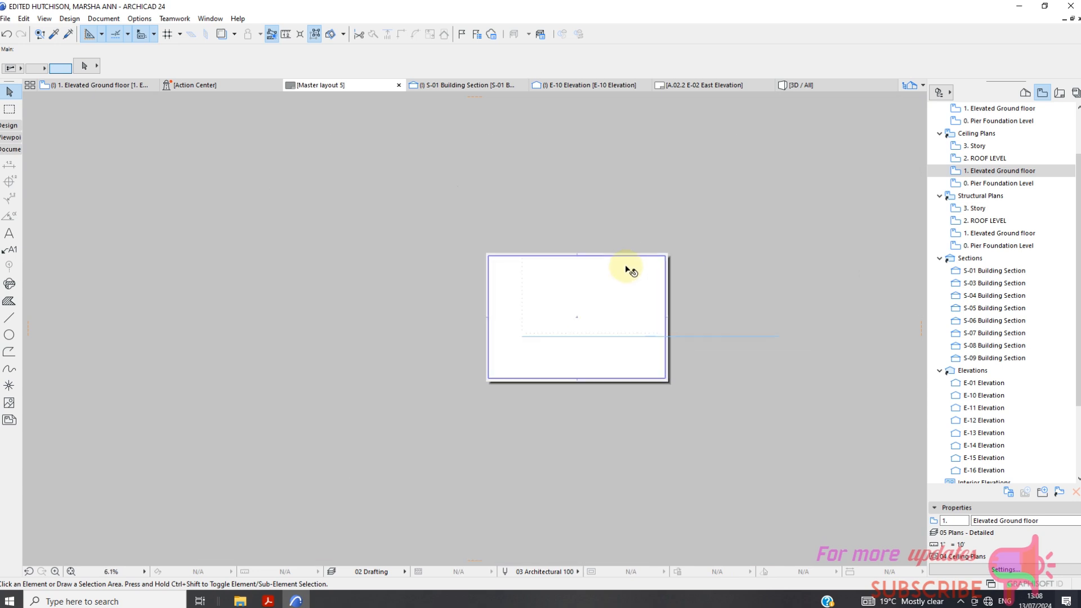
scroll(625, 269, down, 2)
scroll(703, 260, up, 3)
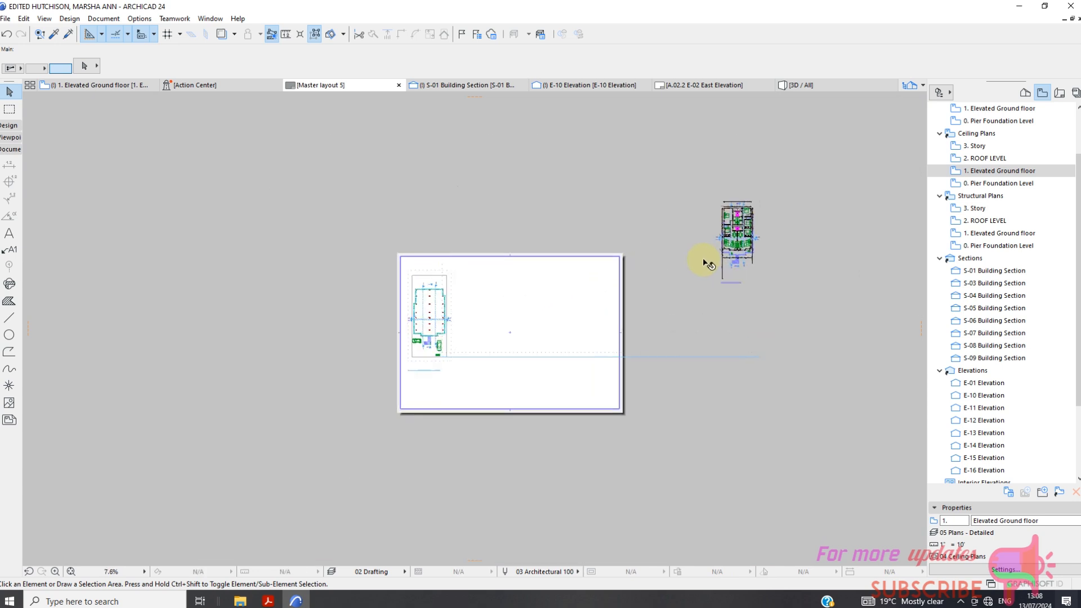
Crop the empty area to the left of the plan from the placed Elevated Ground floor drawing
click(629, 241)
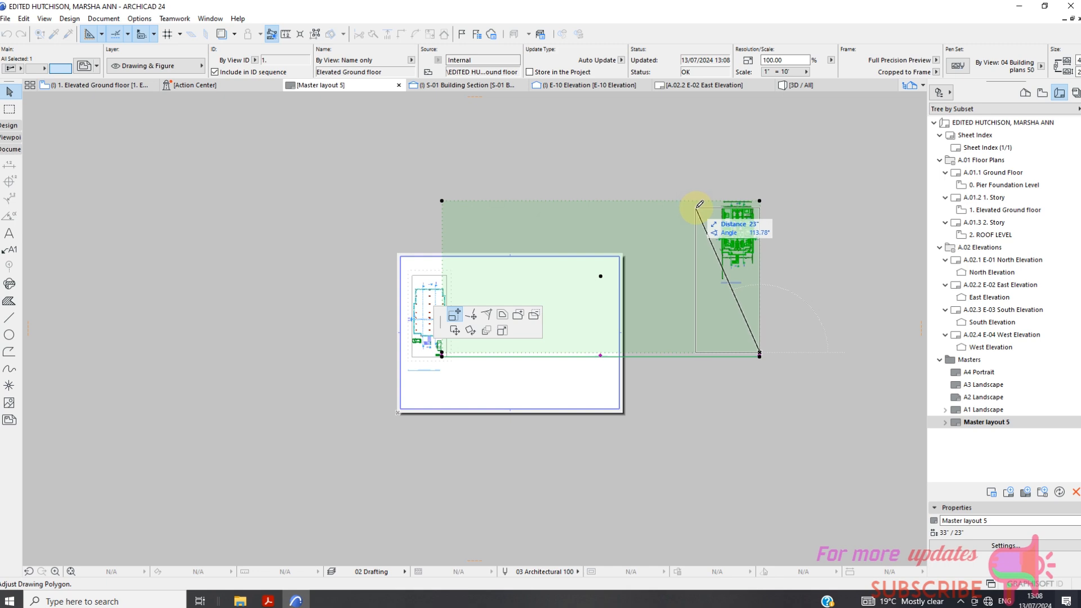
scroll(698, 208, up, 2)
scroll(729, 204, up, 2)
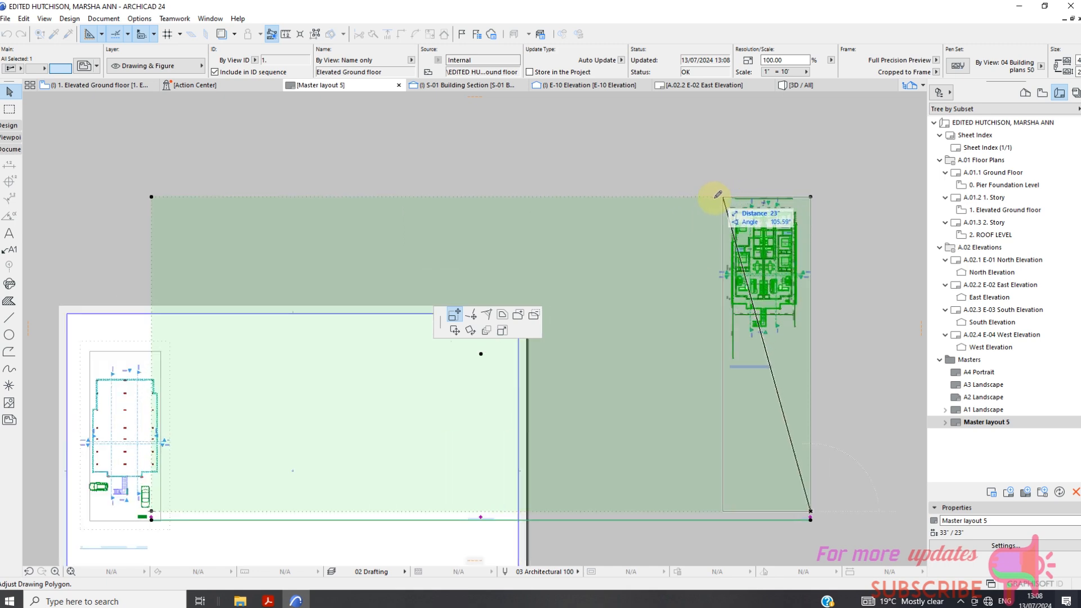
key(Escape)
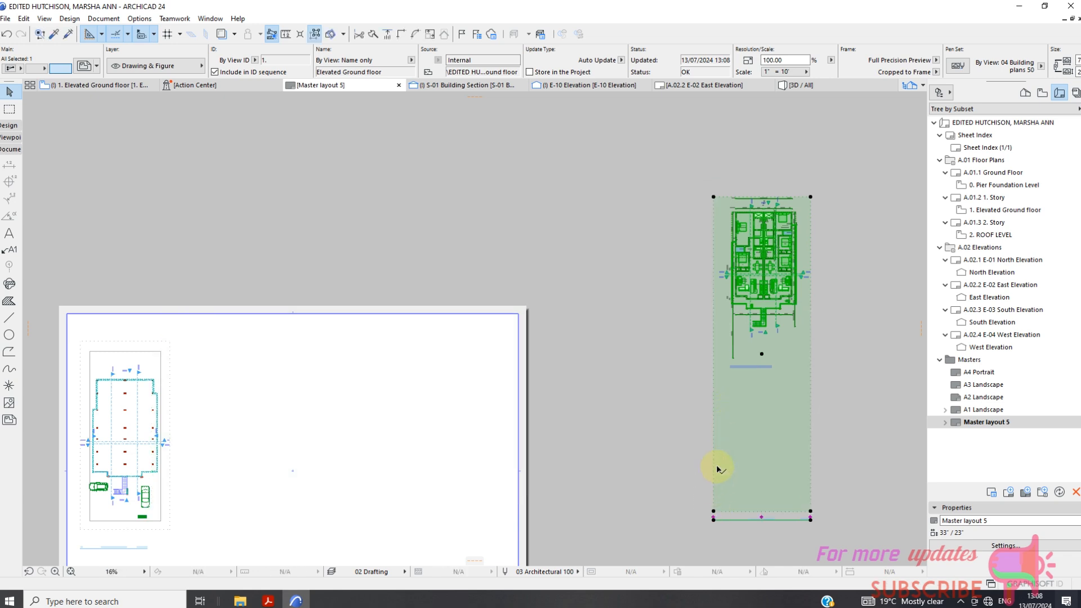
click(717, 467)
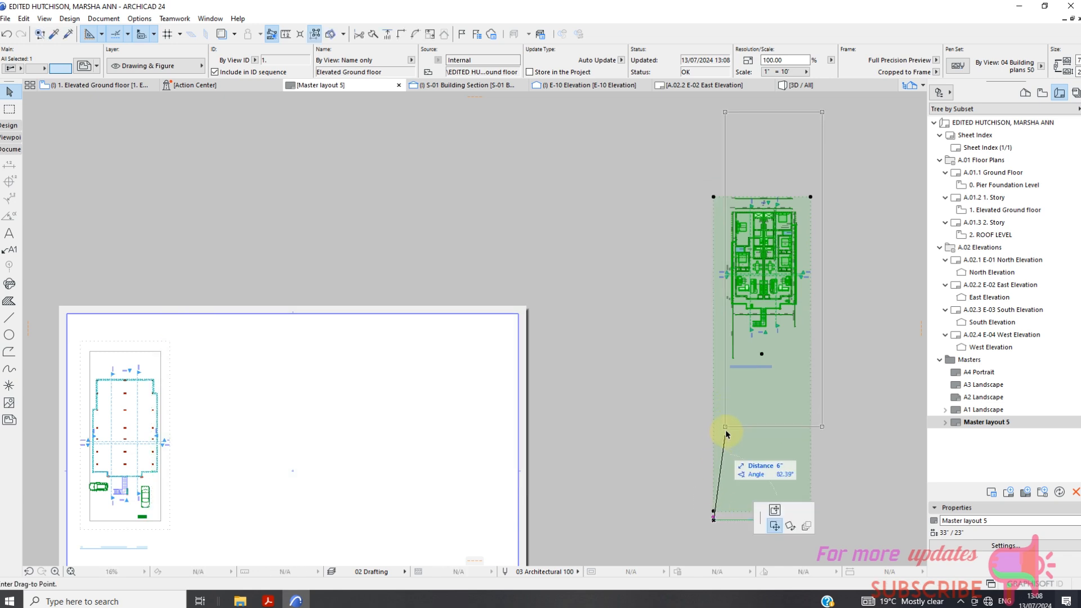
click(714, 387)
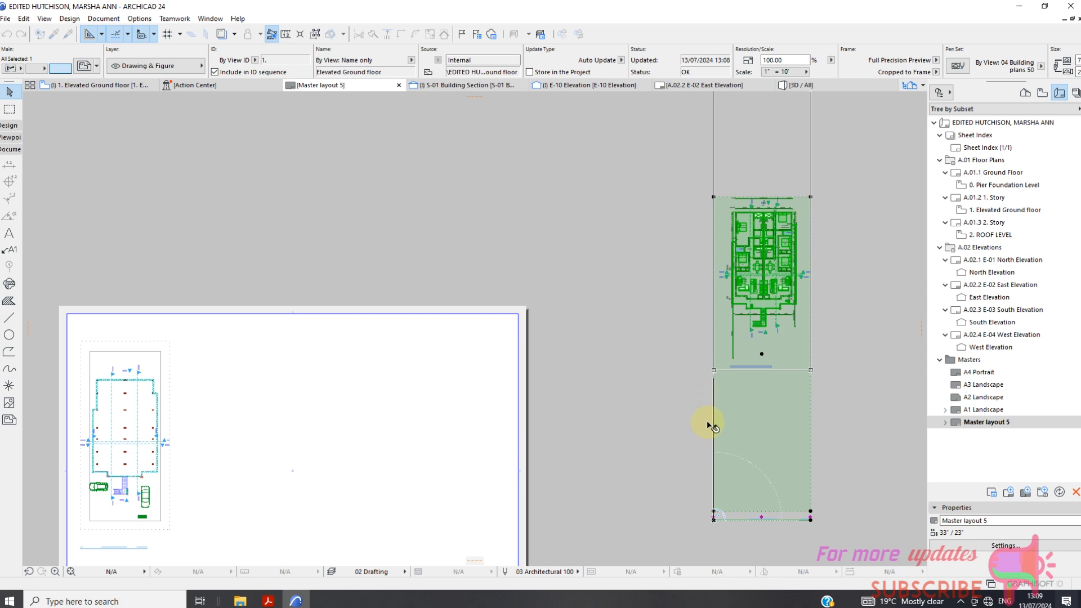
scroll(686, 437, down, 2)
scroll(737, 430, up, 4)
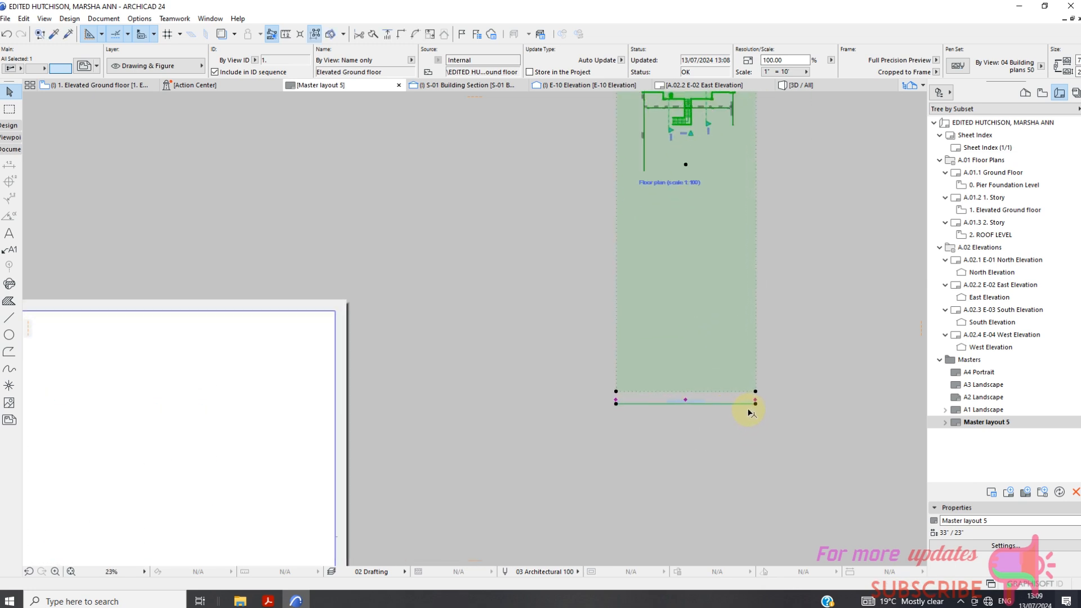
click(756, 403)
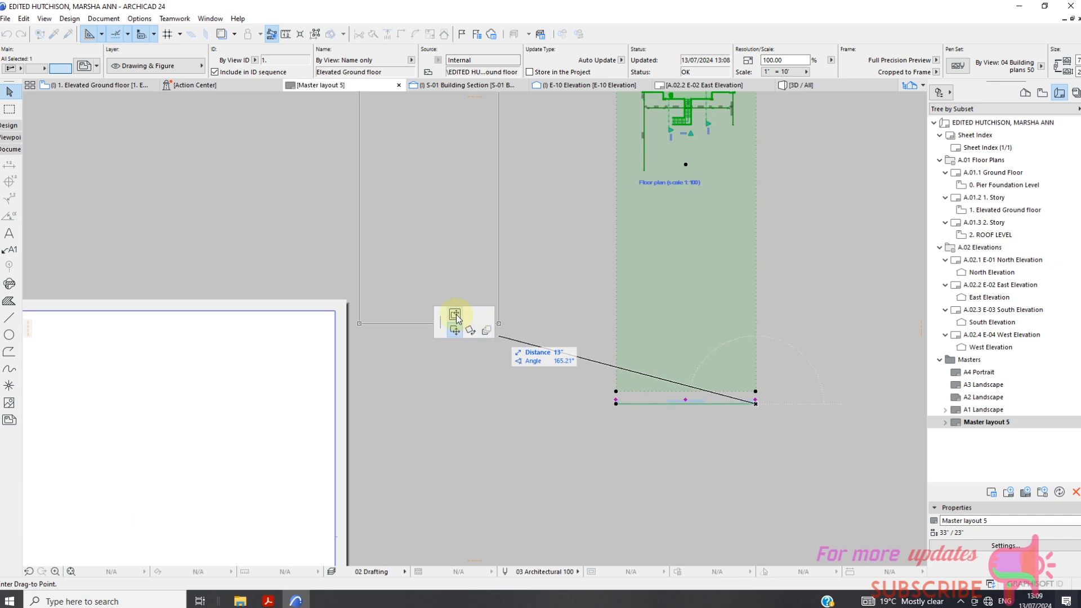
right_click(756, 442)
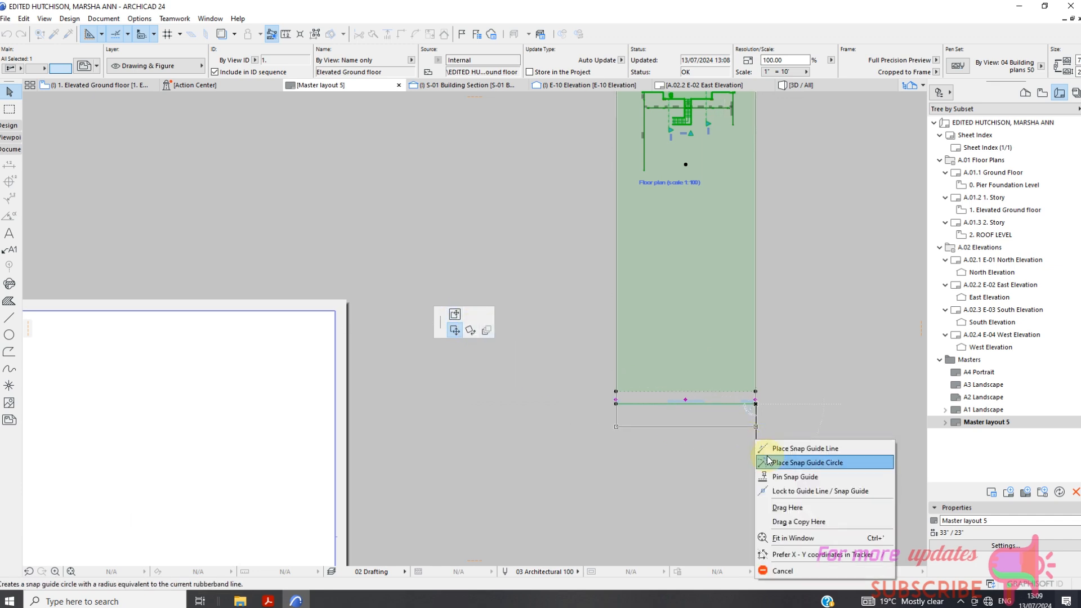
click(802, 572)
click(756, 403)
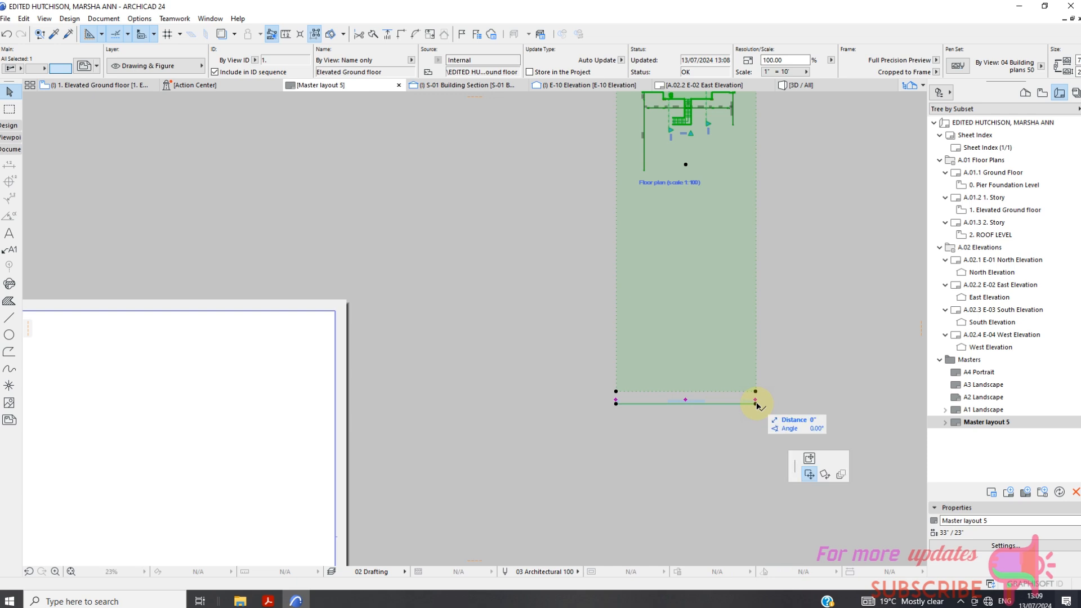
right_click(756, 404)
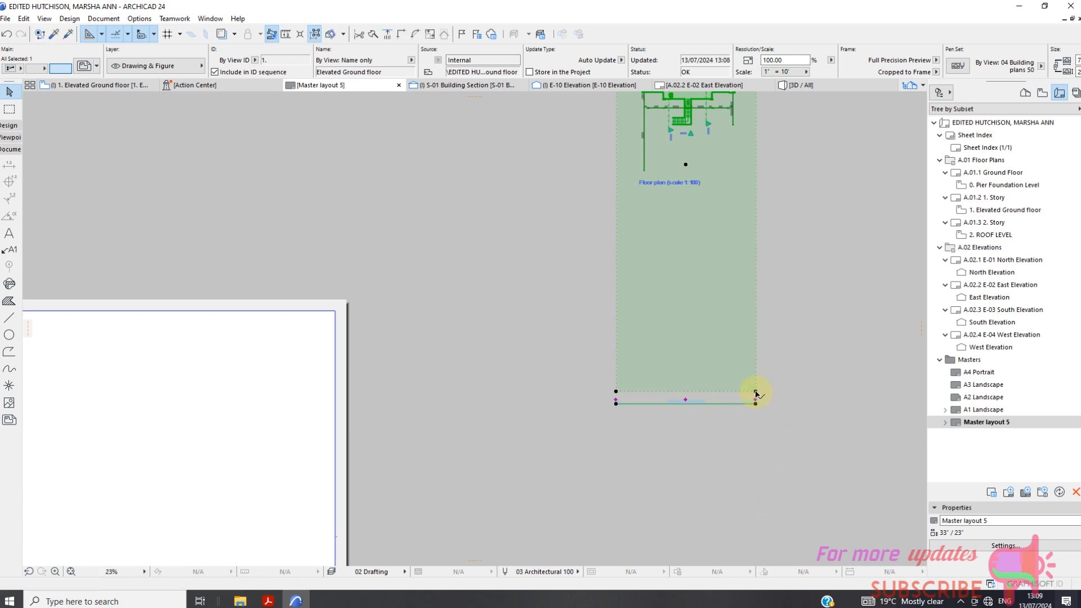
Crop the lower edge of the Elevated Ground floor drawing's frame up to just below the floor plan caption
click(756, 391)
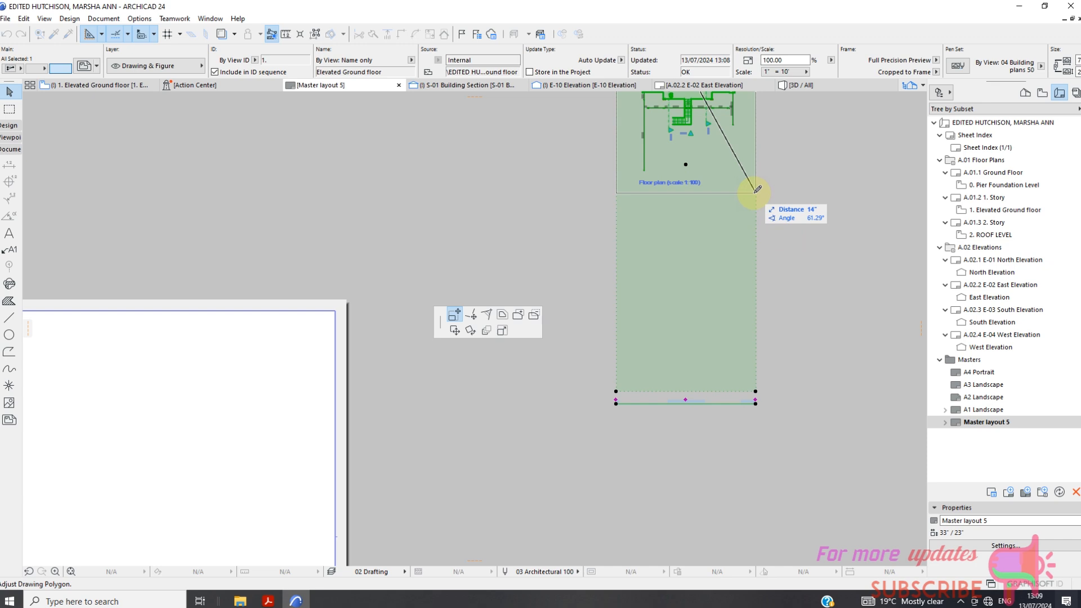
click(749, 246)
scroll(712, 451, down, 4)
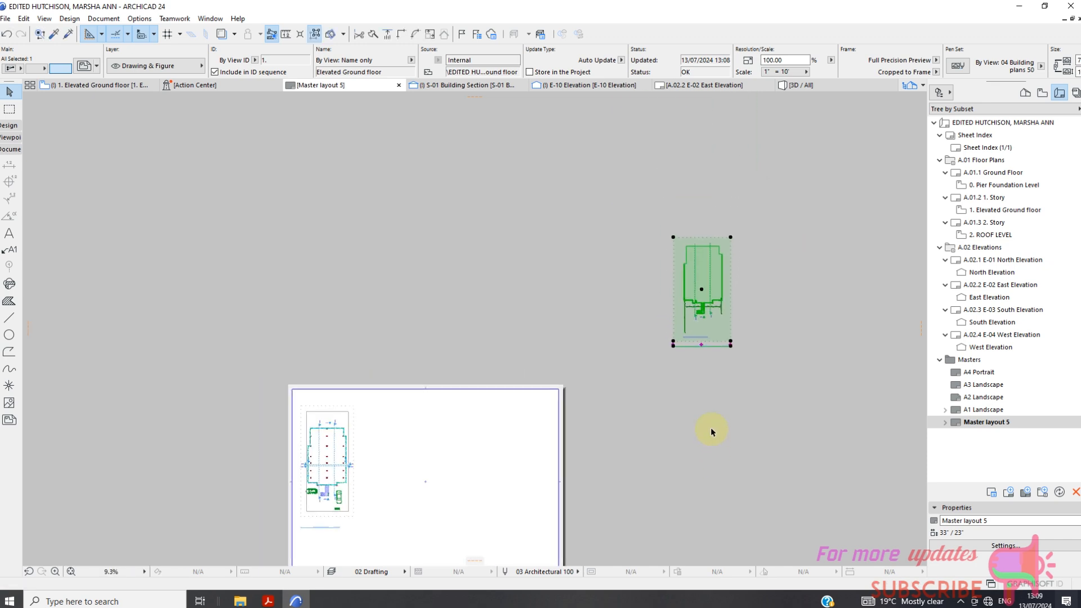
Move the cropped Elevated Ground floor drawing onto the Master layout 5 sheet, beside the pier foundation plan
scroll(701, 278, up, 3)
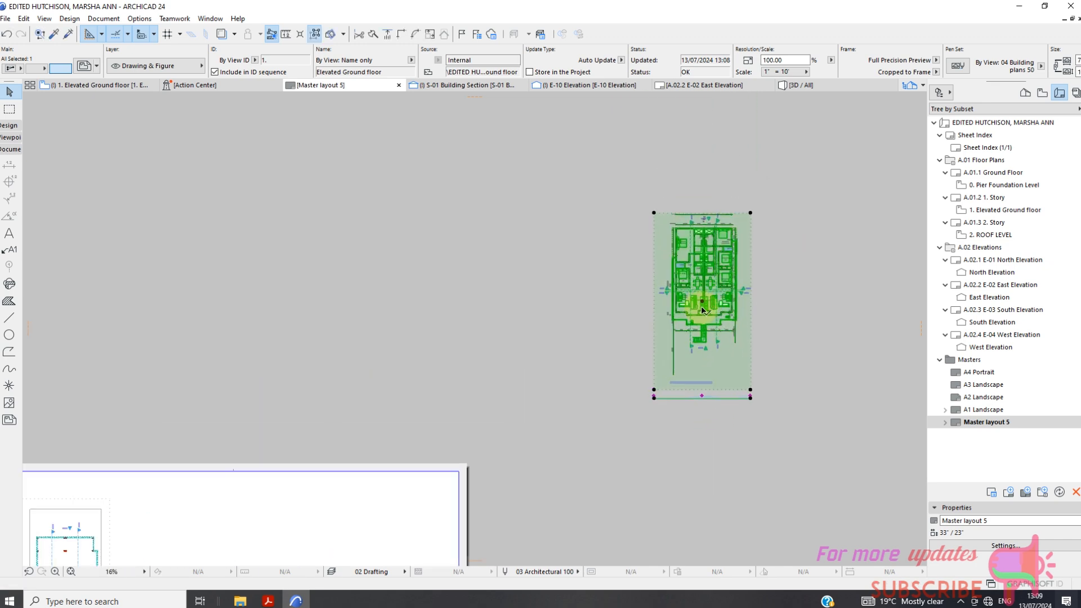
click(704, 303)
scroll(721, 346, down, 3)
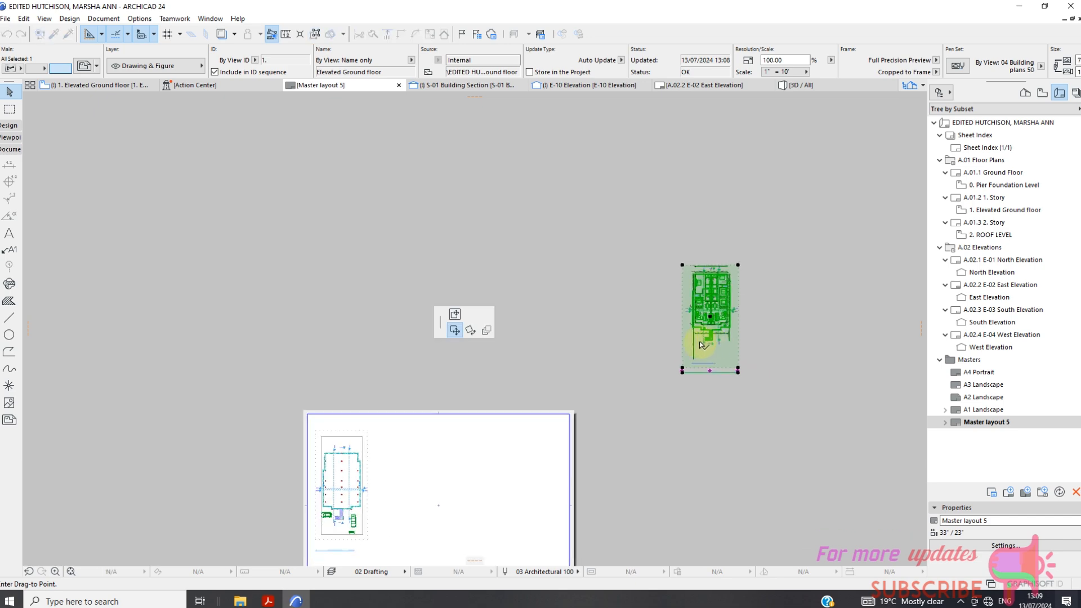
click(403, 484)
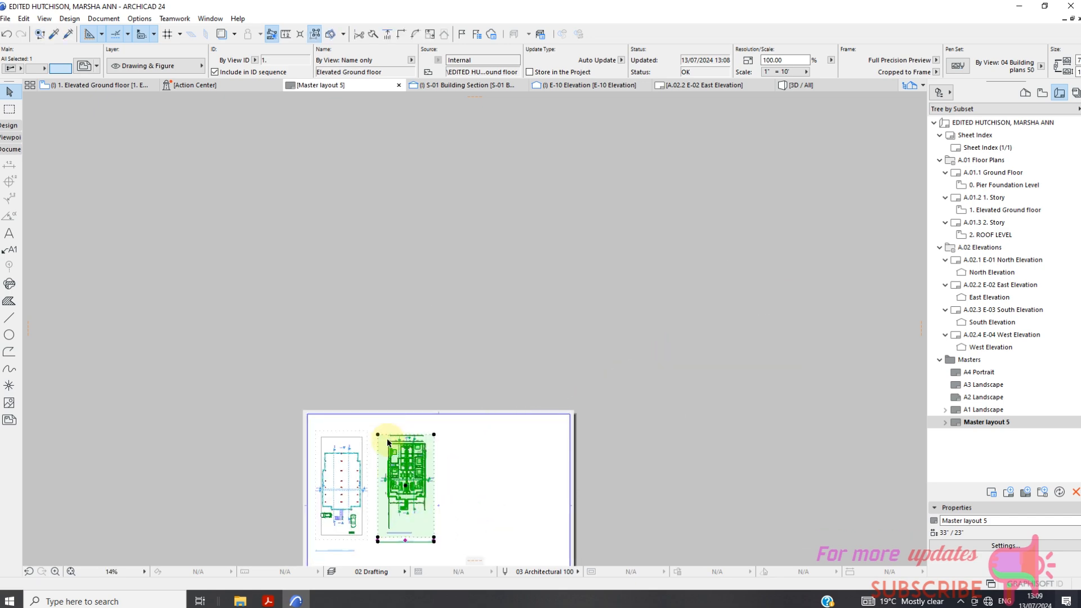
Examine the dimension texts and room contents of the placed Elevated Ground floor drawing, from the upper dimension chains down to the entrance stairs
scroll(389, 471, up, 3)
scroll(390, 470, up, 5)
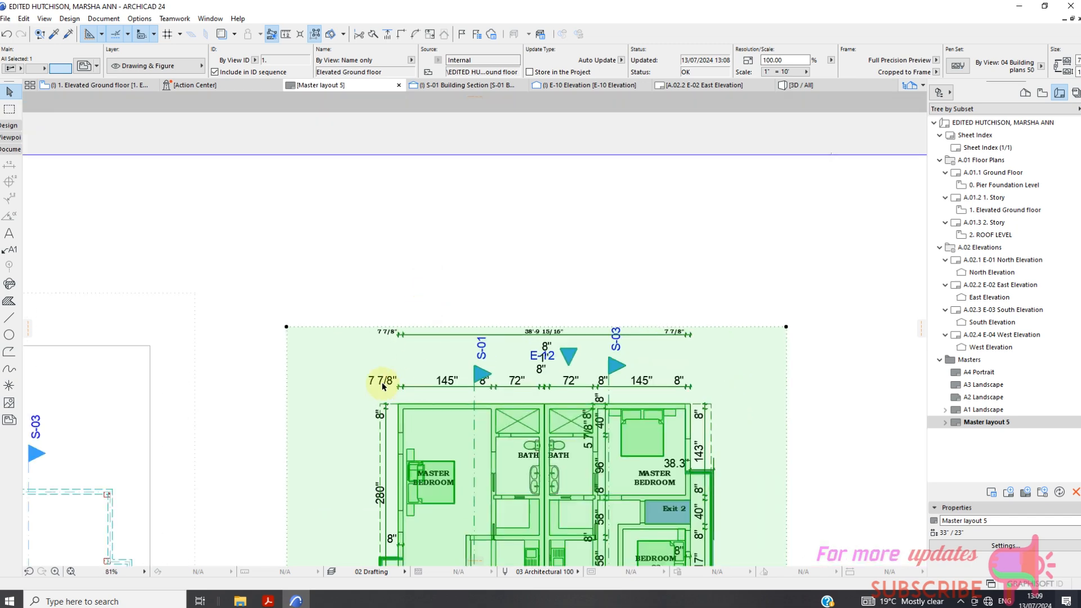
scroll(385, 384, up, 7)
scroll(321, 343, down, 6)
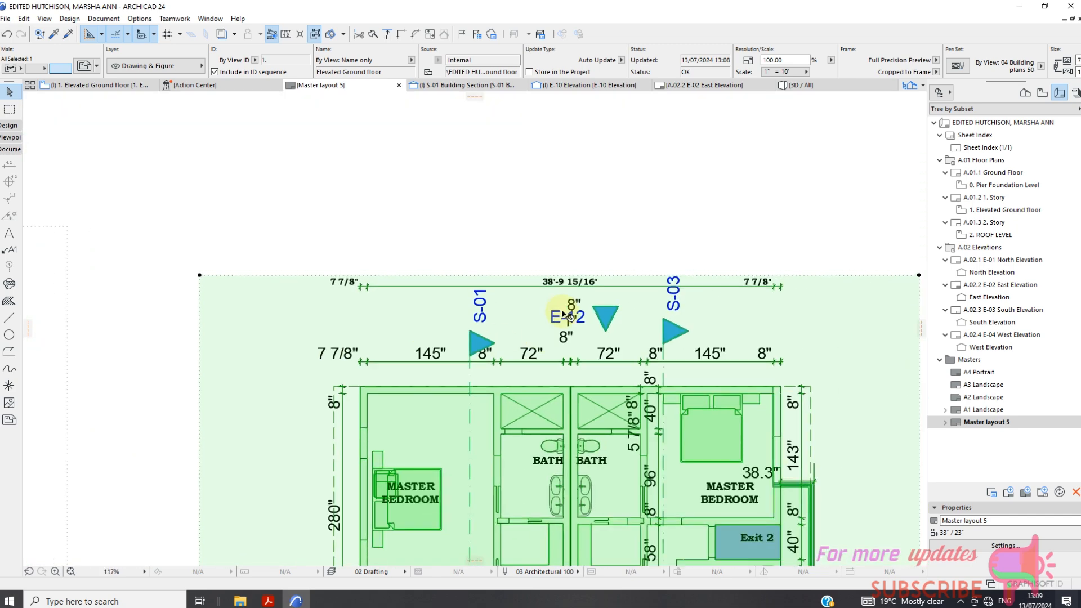
scroll(563, 281, up, 6)
scroll(555, 284, down, 3)
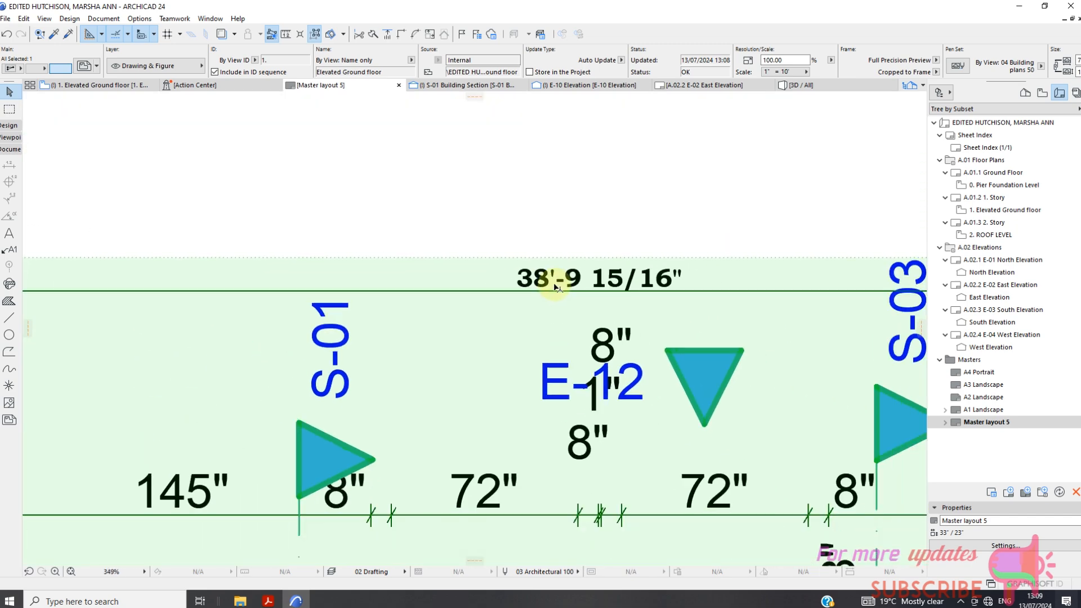
scroll(337, 368, down, 2)
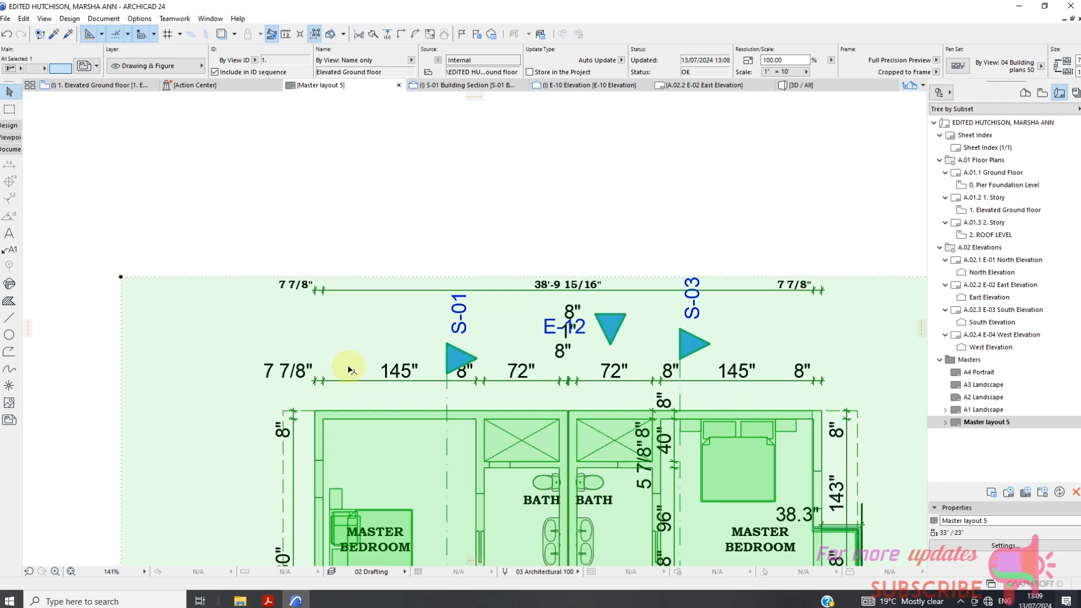
scroll(394, 332, down, 3)
click(455, 280)
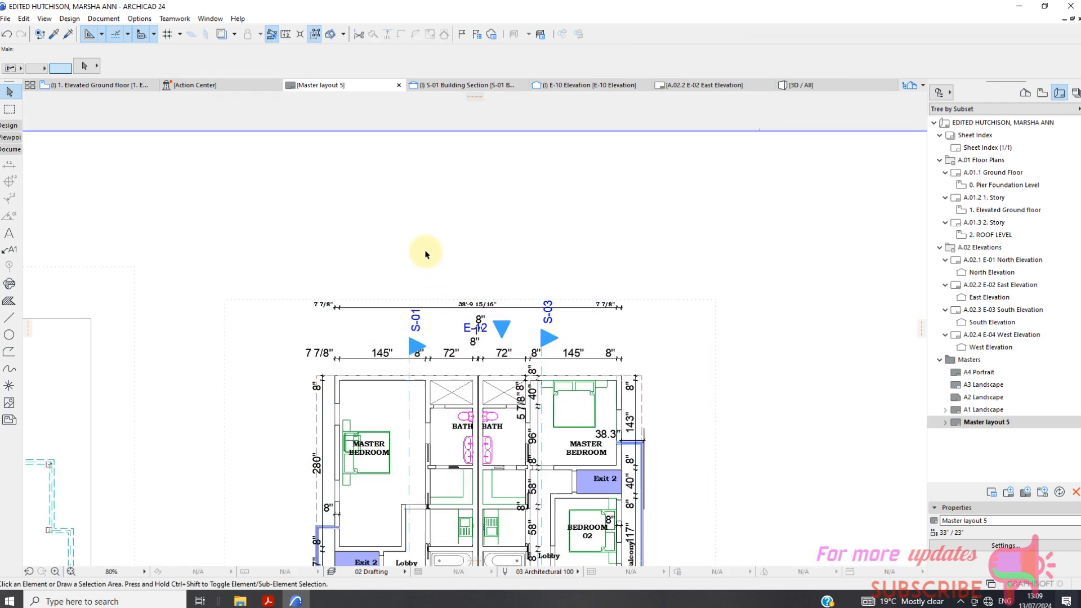
scroll(420, 207, down, 1)
scroll(444, 396, down, 1)
scroll(448, 398, up, 1)
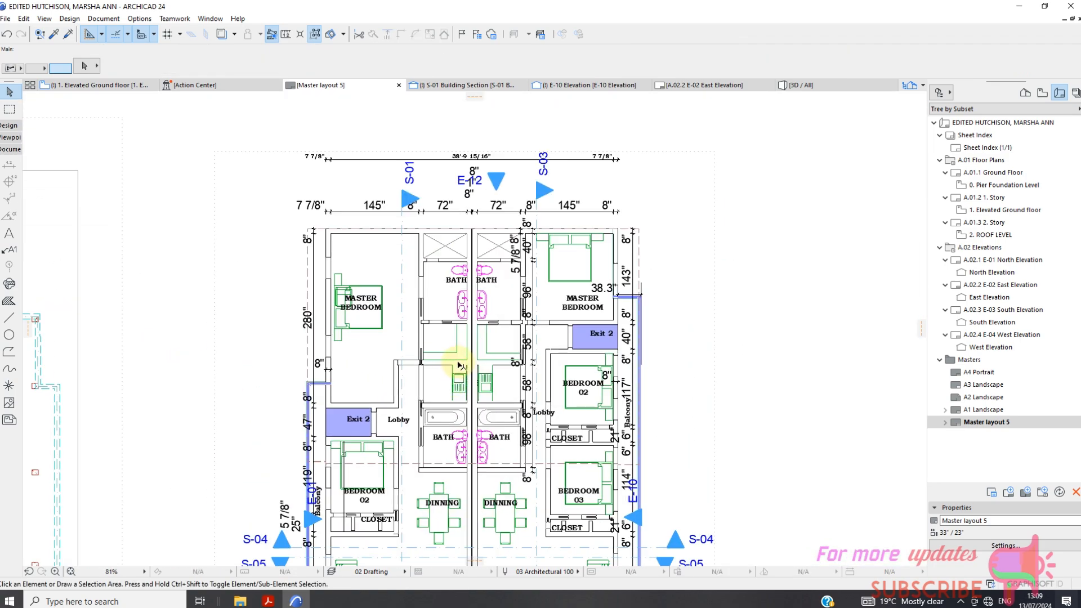
scroll(459, 365, up, 1)
scroll(428, 294, down, 3)
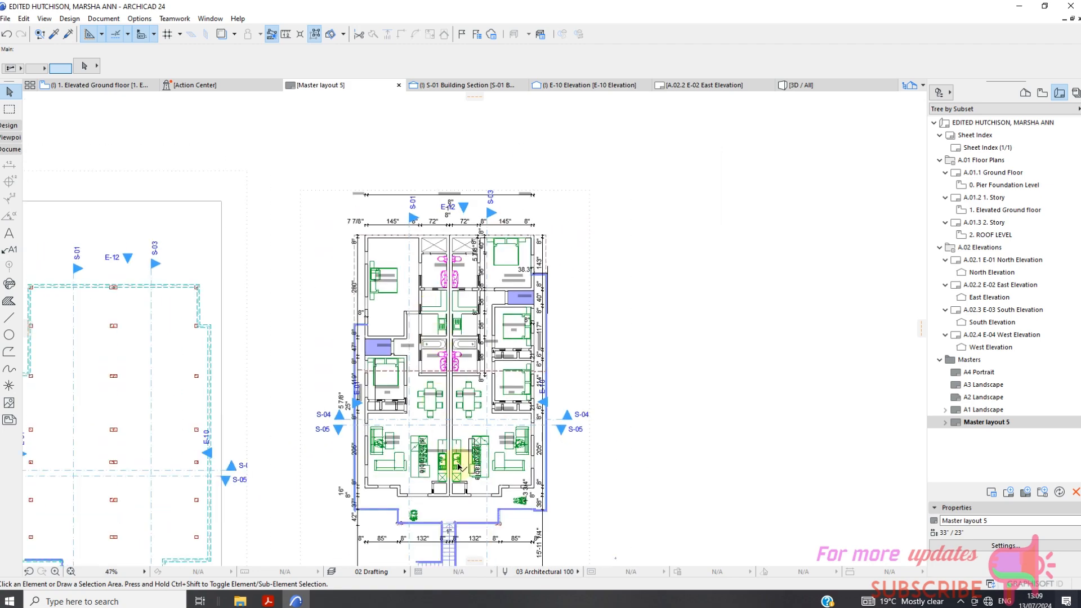
scroll(456, 463, up, 2)
scroll(447, 397, down, 3)
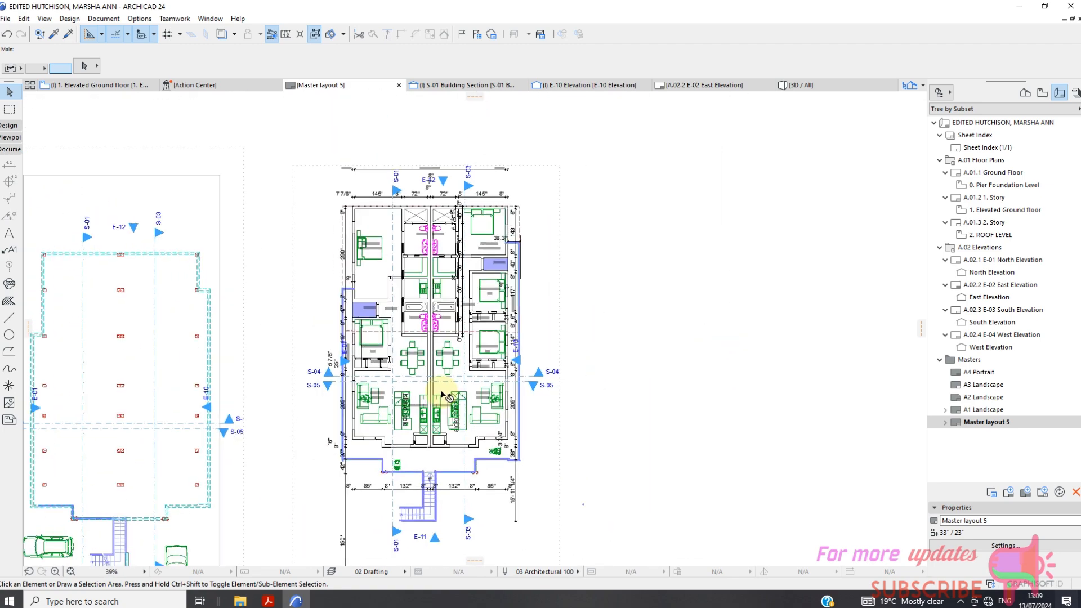
scroll(448, 417, up, 2)
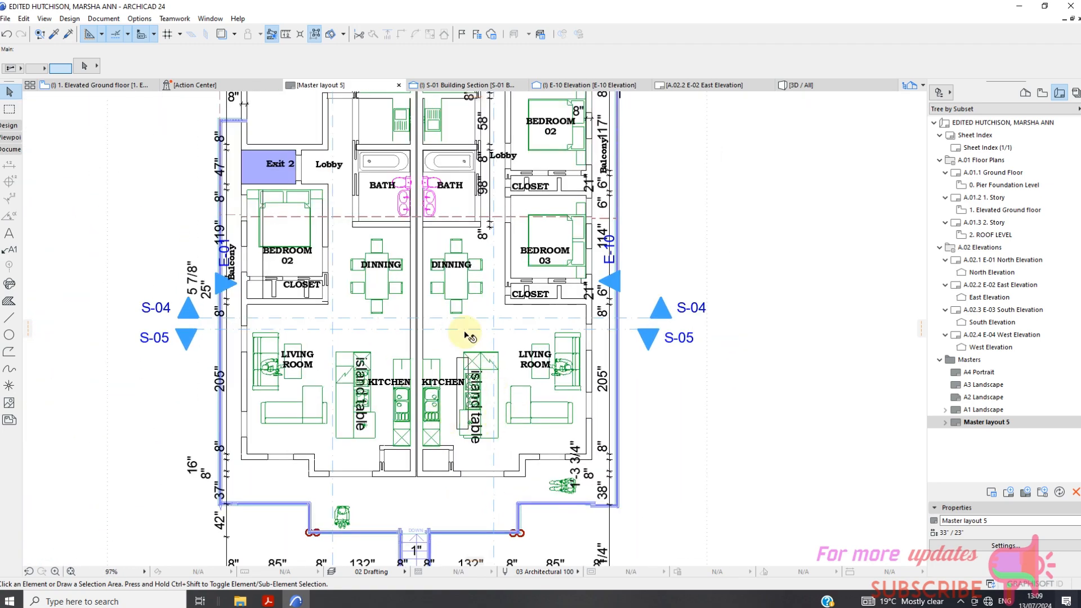
Delete the placed Elevated Ground floor drawing from Master layout 5
click(441, 376)
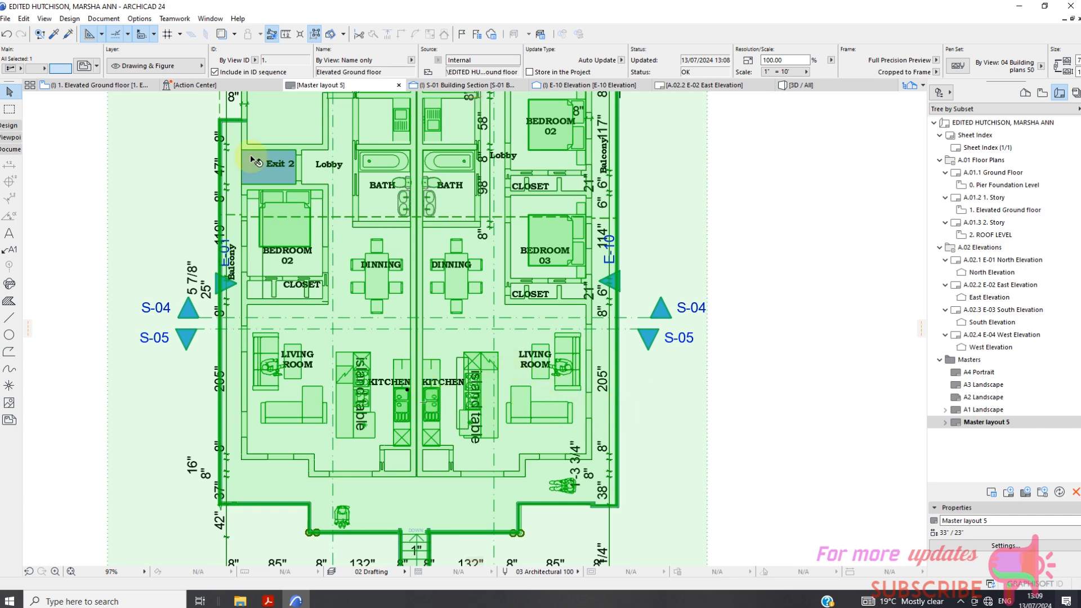
click(97, 85)
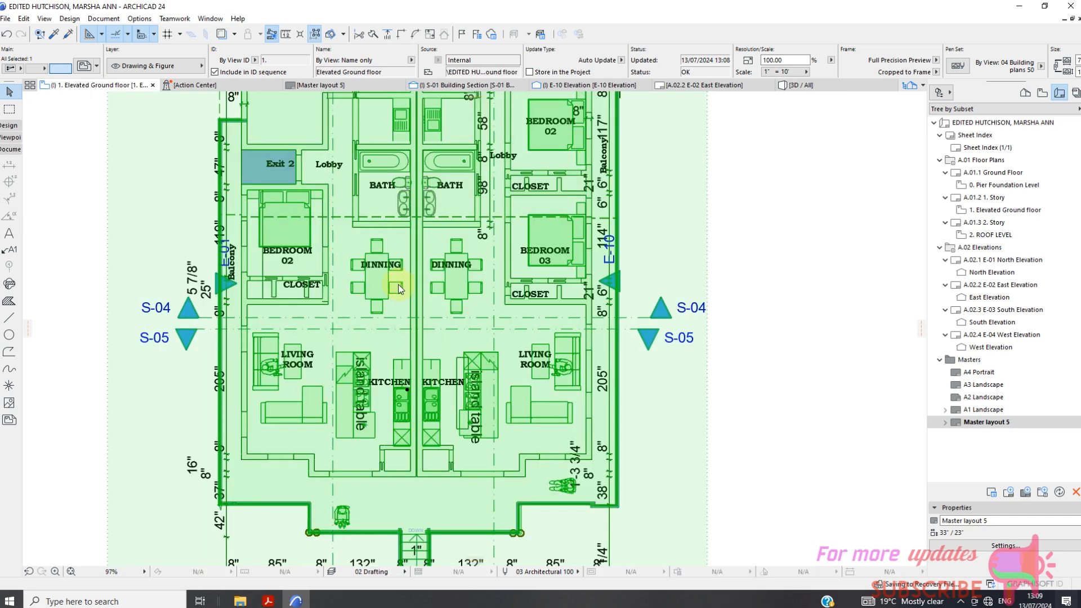
scroll(398, 288, down, 4)
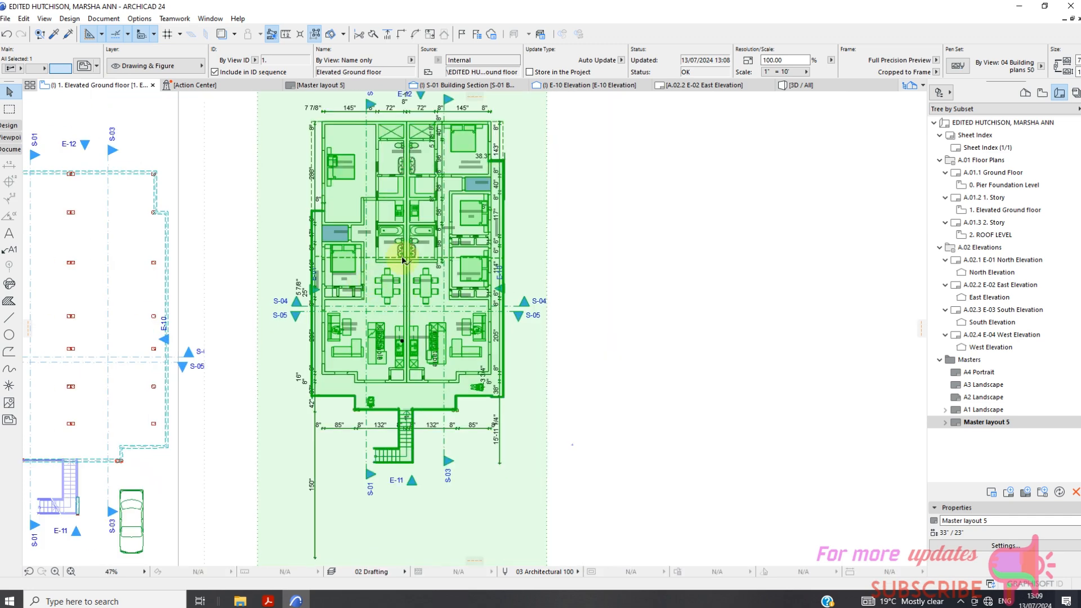
scroll(363, 212, up, 5)
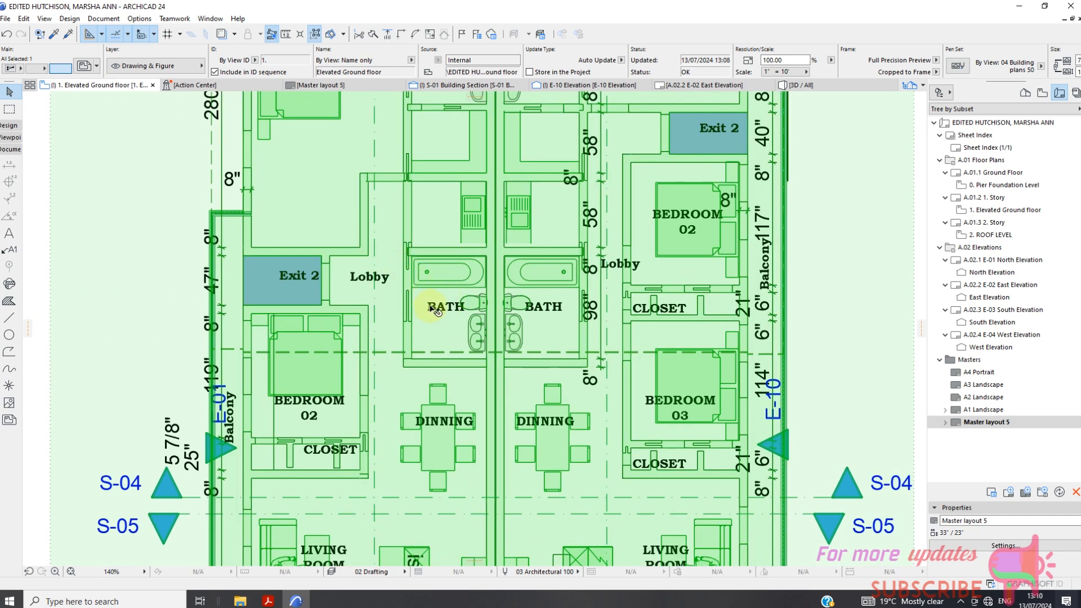
scroll(431, 308, down, 1)
scroll(476, 326, down, 4)
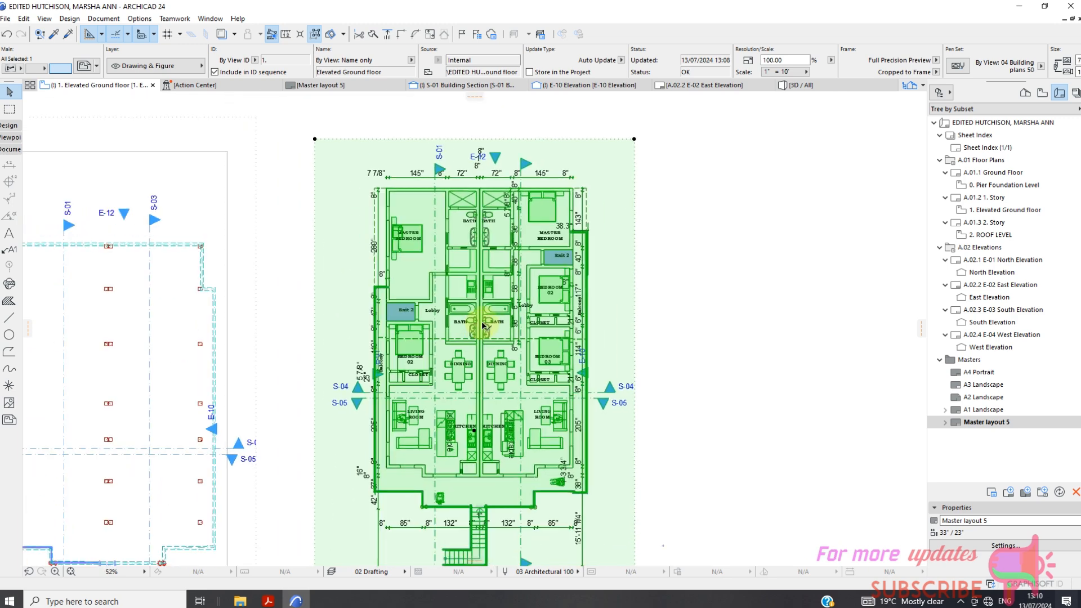
right_click(603, 307)
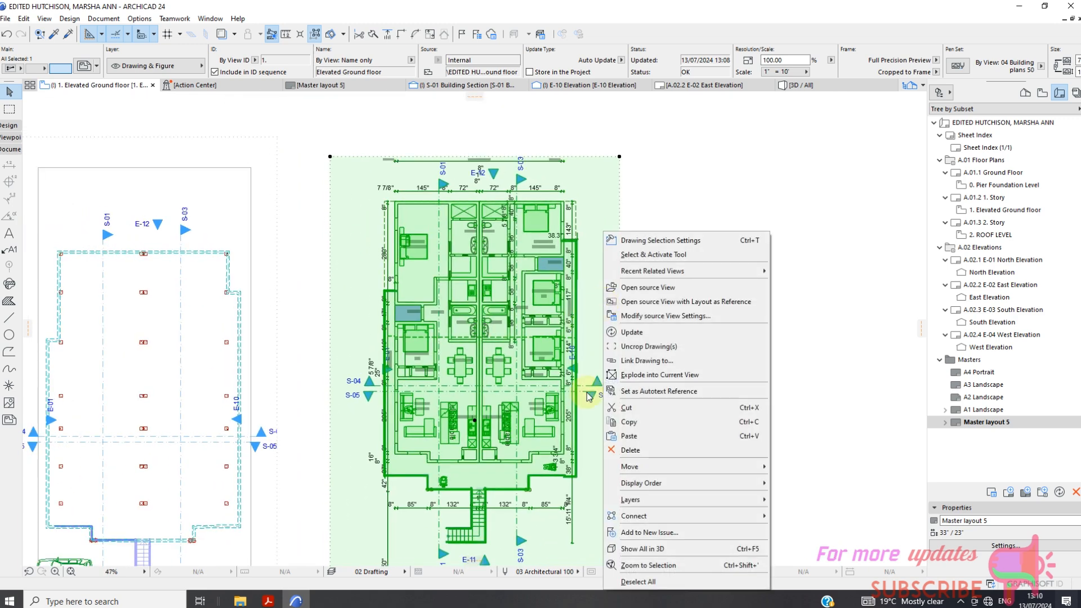
click(629, 449)
Look over the Elevated Ground floor plan in the model and return to Master layout 5
scroll(572, 320, down, 2)
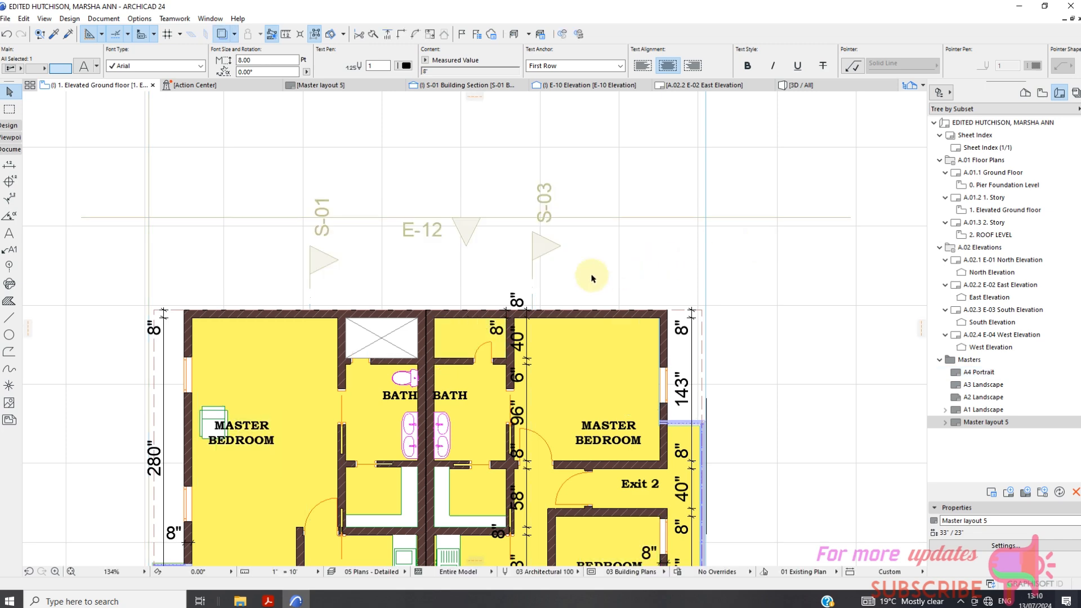
scroll(592, 214, down, 3)
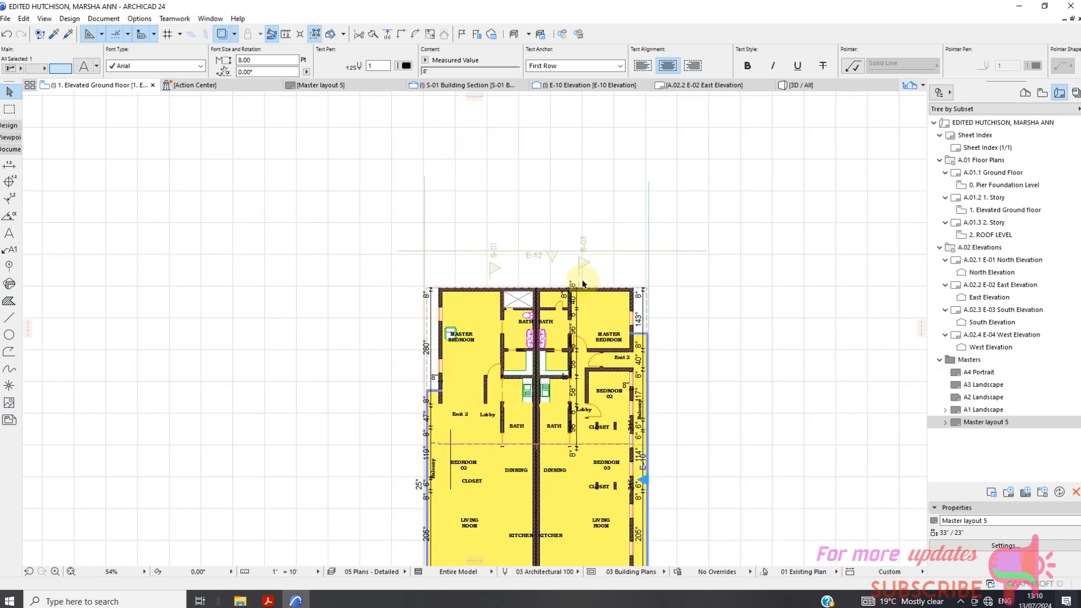
click(336, 87)
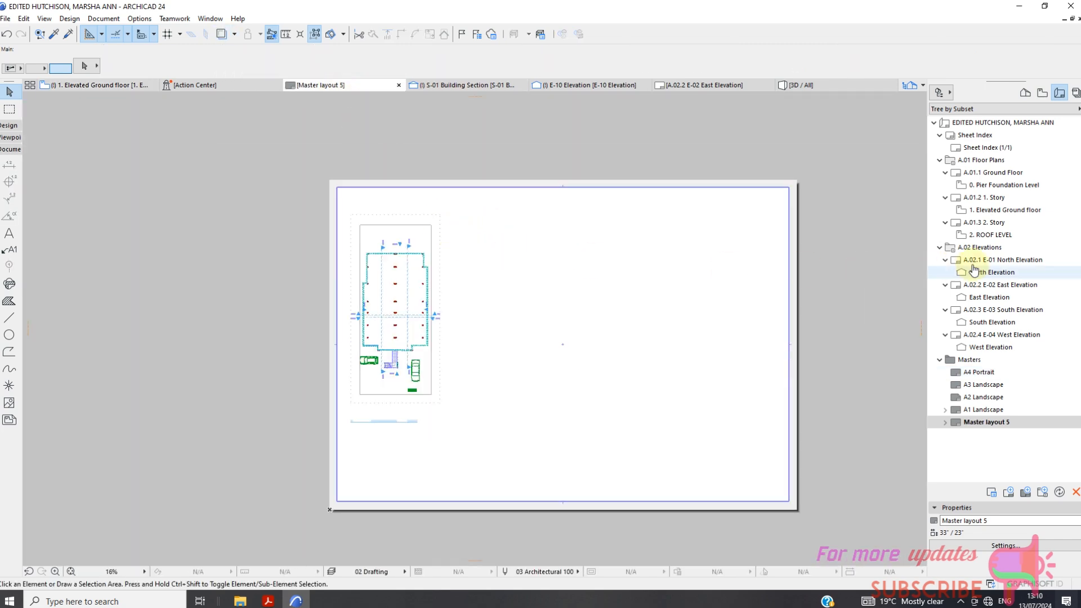
Set the Ceiling Plans Elevated Ground floor view to 03 Building Plans model view options, 02 Drafting graphic override and 05 Planned Status renovation filter
click(1042, 93)
click(995, 172)
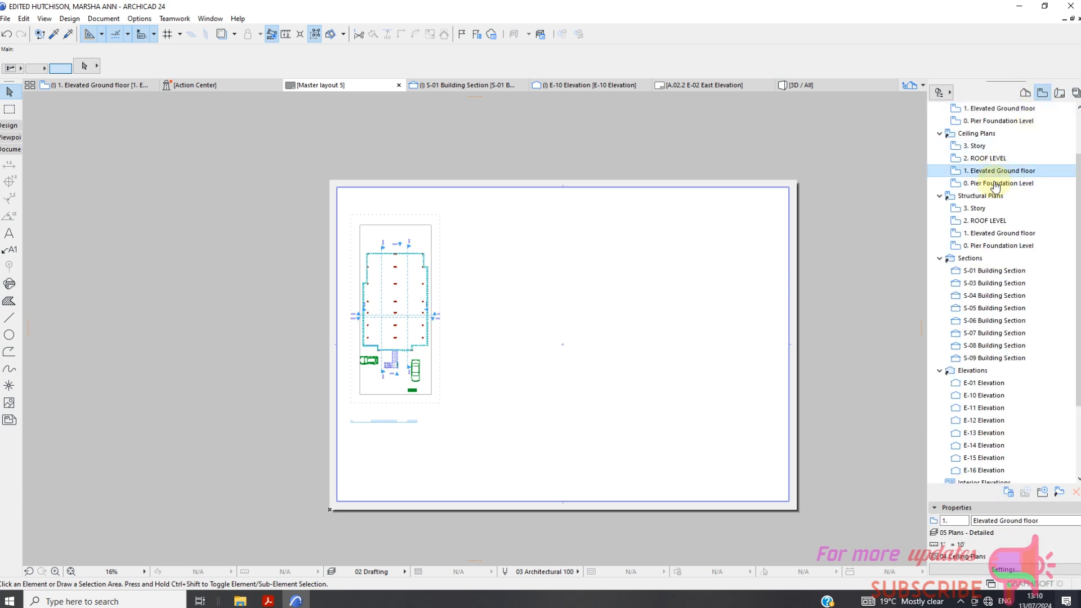
click(1014, 570)
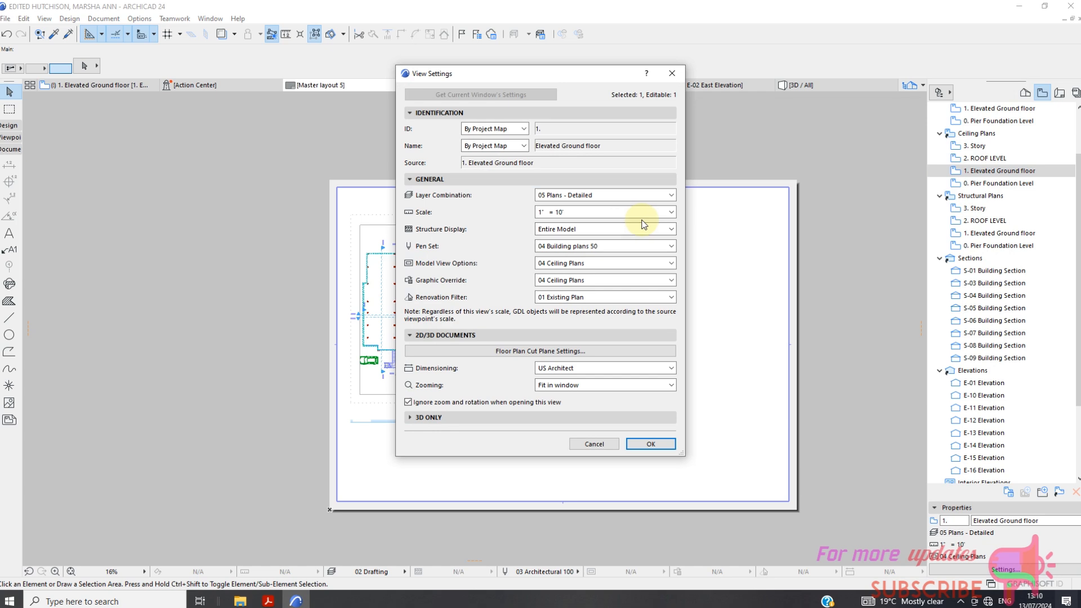
click(670, 264)
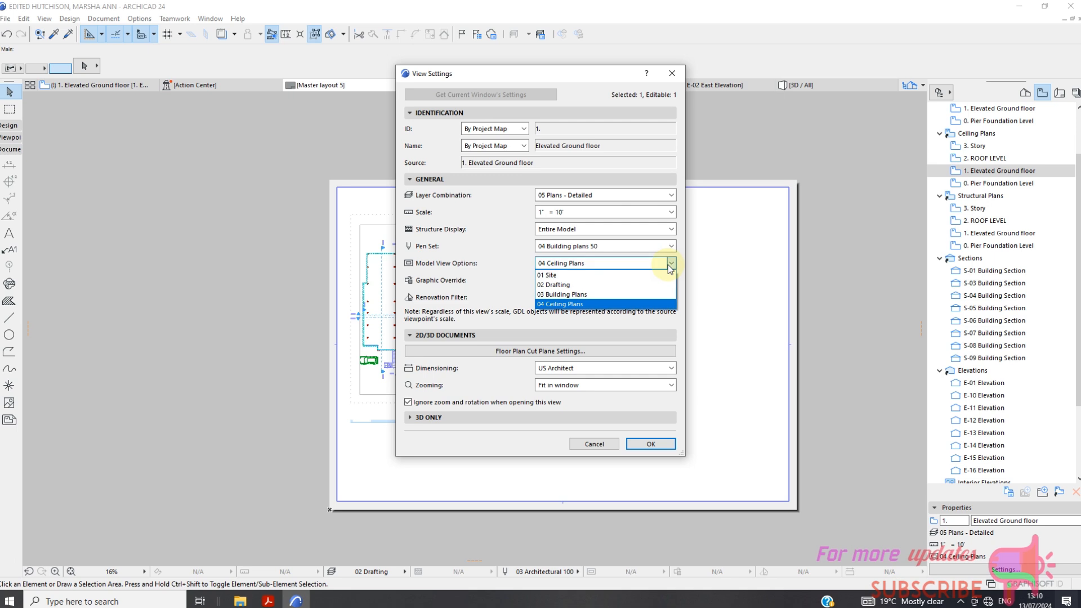
click(639, 295)
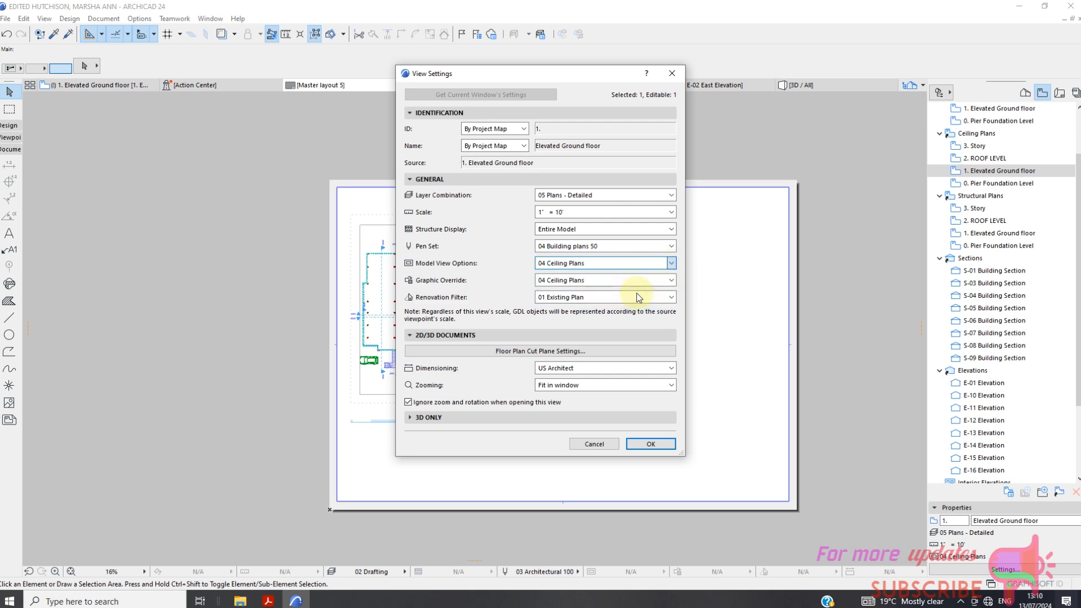
click(671, 281)
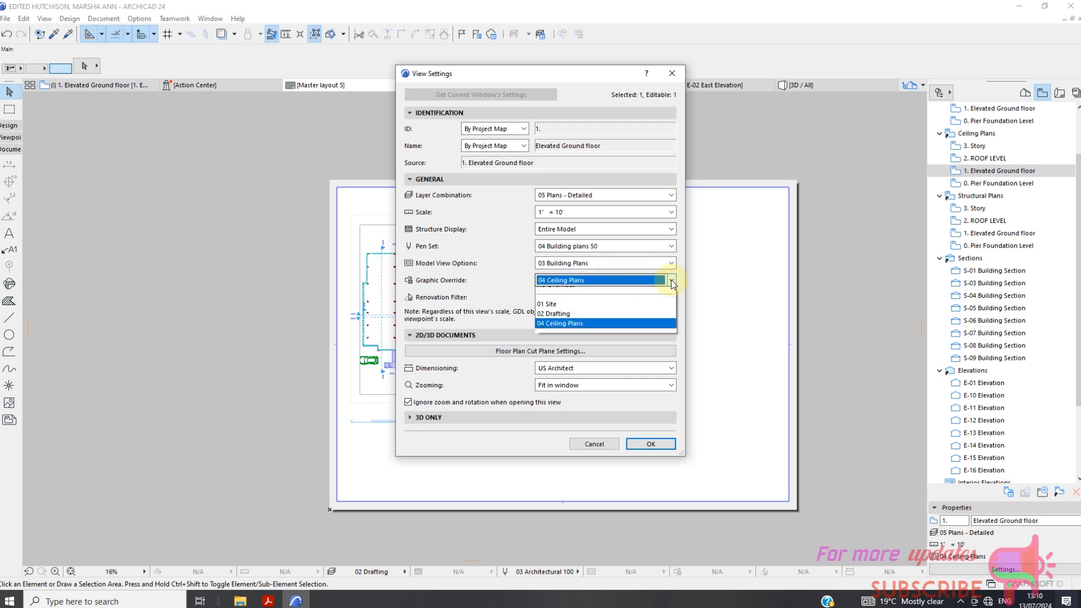
click(640, 322)
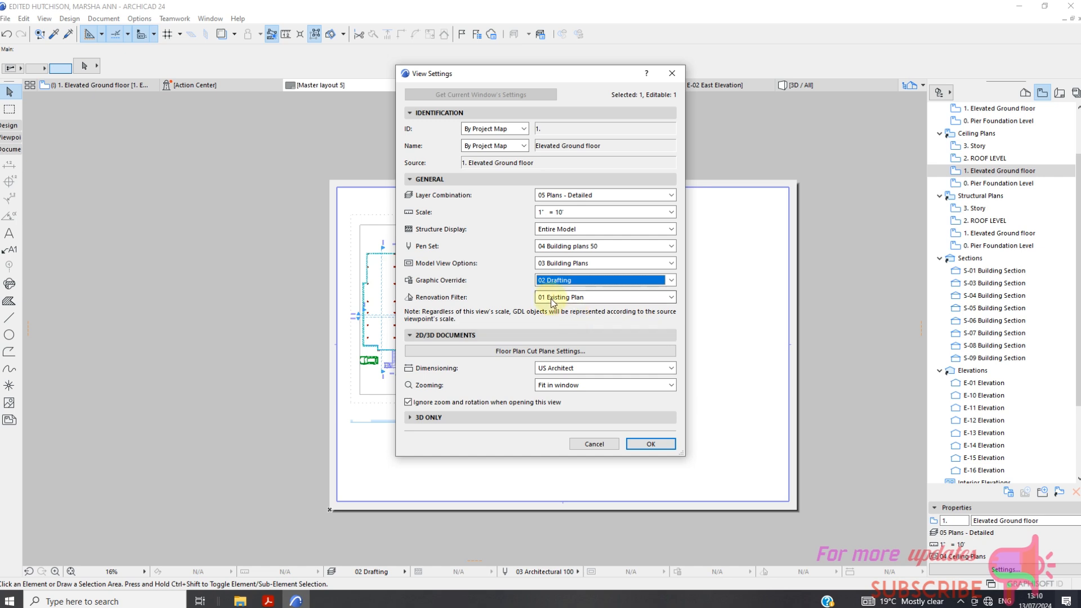
click(606, 297)
click(590, 347)
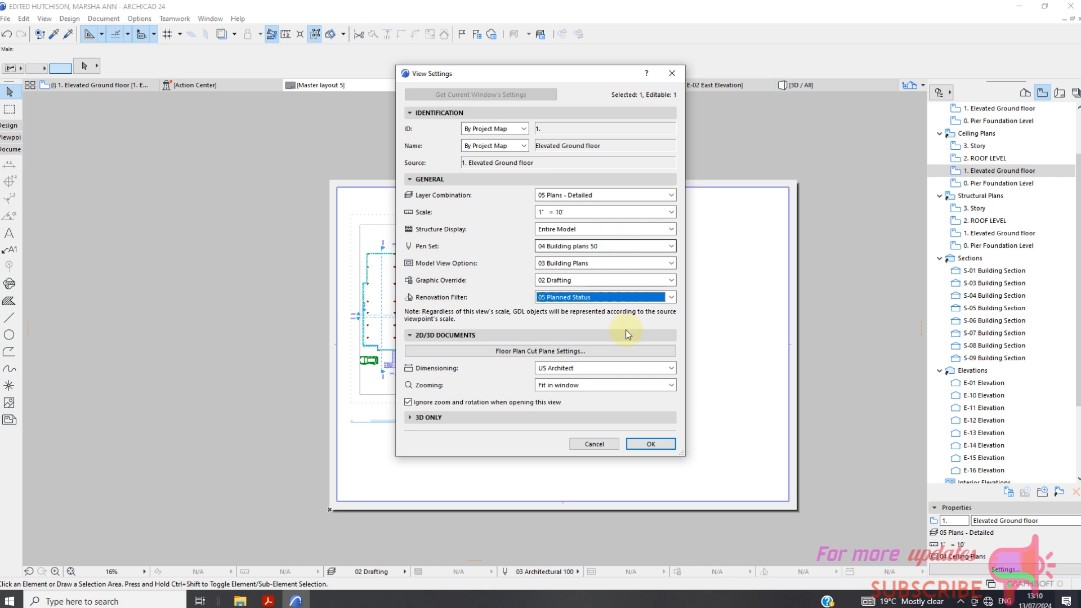
click(647, 443)
Place the Ceiling Plans Elevated Ground floor view with its new settings on Master layout 5
mouse_move(994, 170)
mouse_down()
mouse_move(614, 304)
mouse_move(549, 287)
mouse_up()
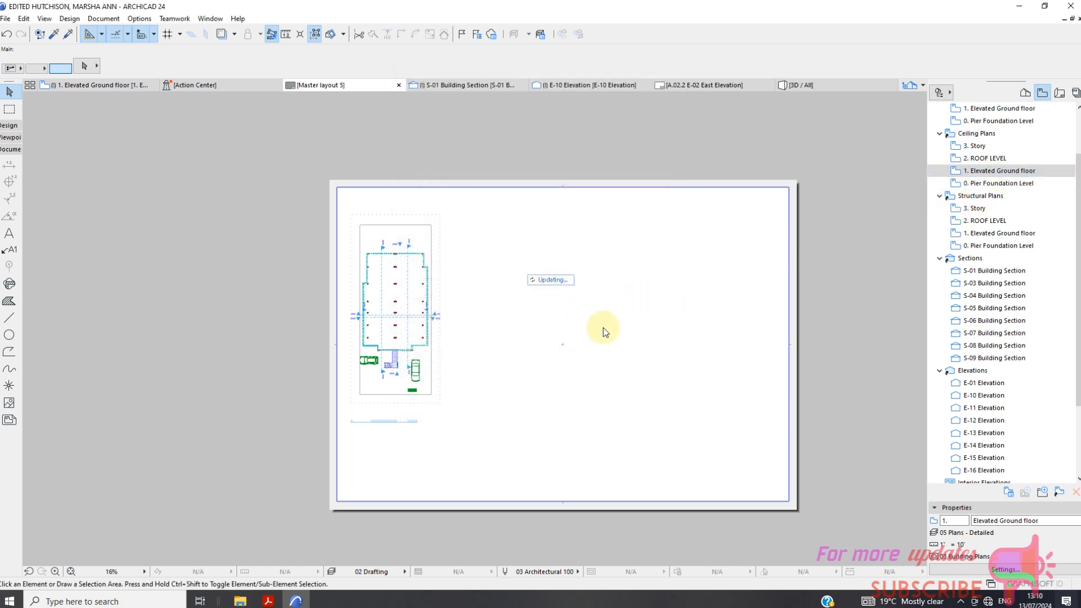
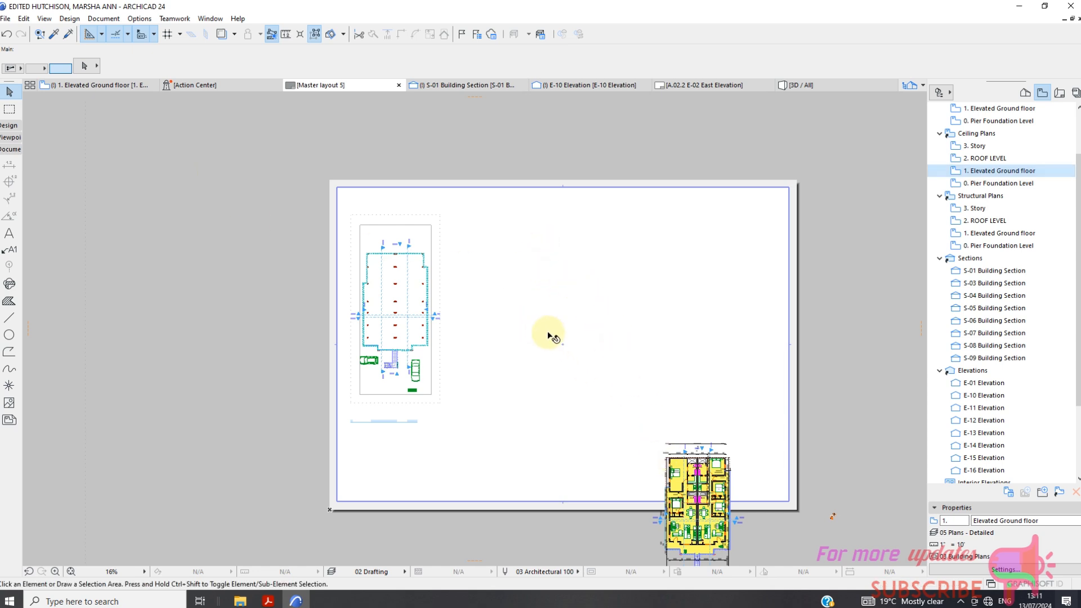
scroll(563, 337, down, 2)
scroll(626, 451, up, 2)
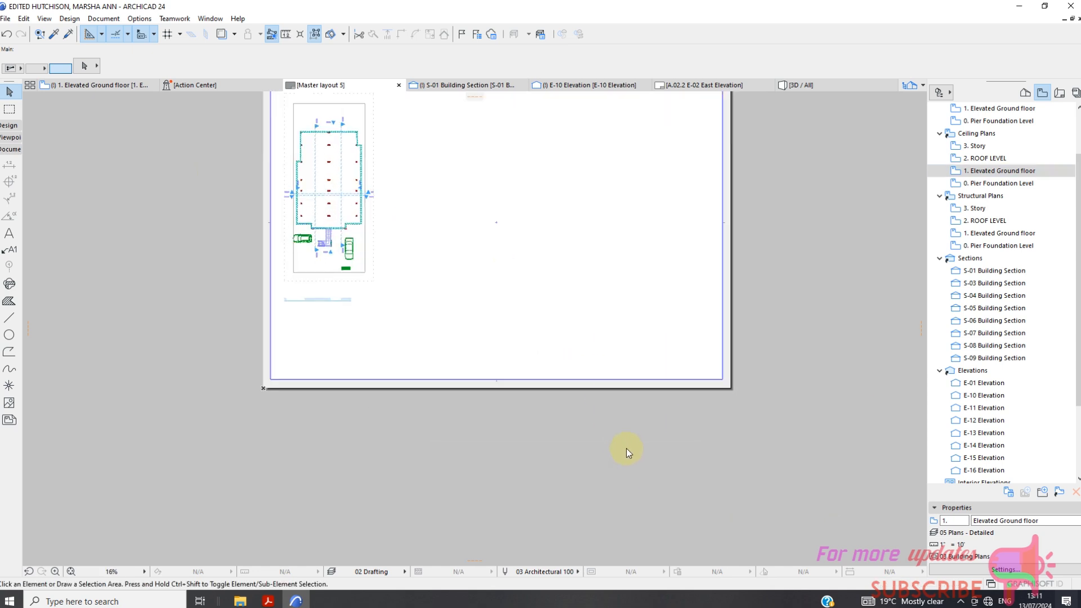
Position the Elevated Ground floor drawing so its plan overlaps the lower right edge of the Master layout 5 sheet
click(626, 419)
mouse_move(647, 437)
mouse_down()
mouse_move(586, 379)
mouse_move(545, 372)
mouse_up()
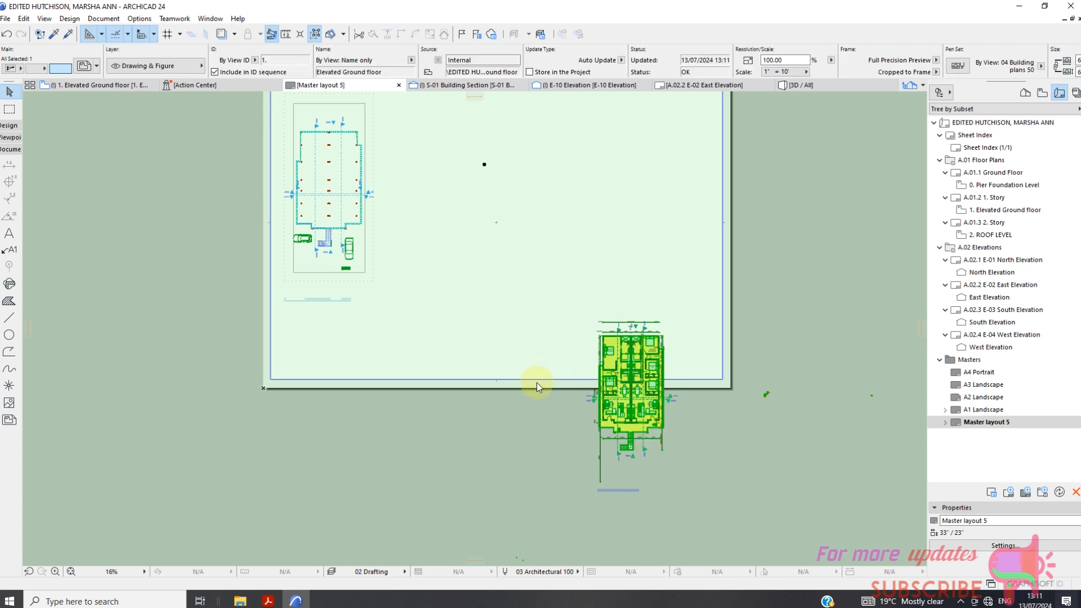
scroll(536, 383, down, 3)
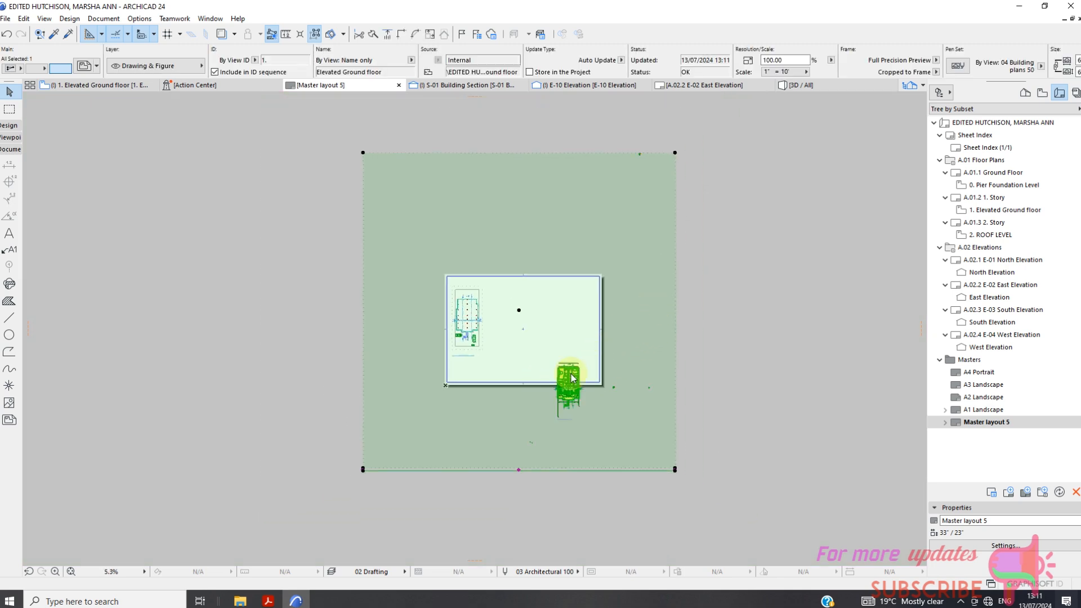
scroll(572, 373, up, 2)
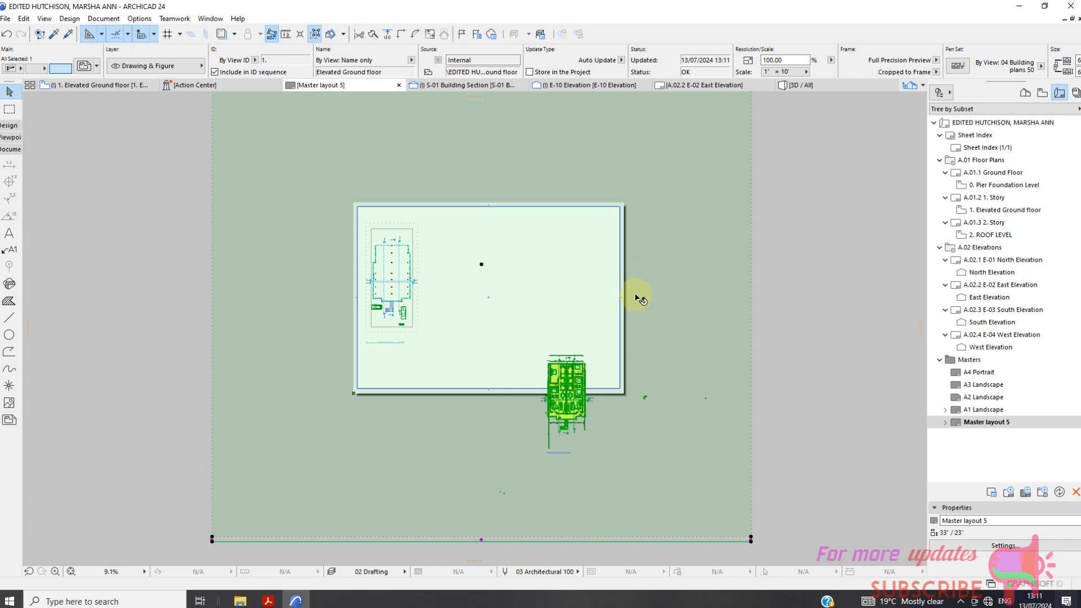
scroll(631, 346, down, 3)
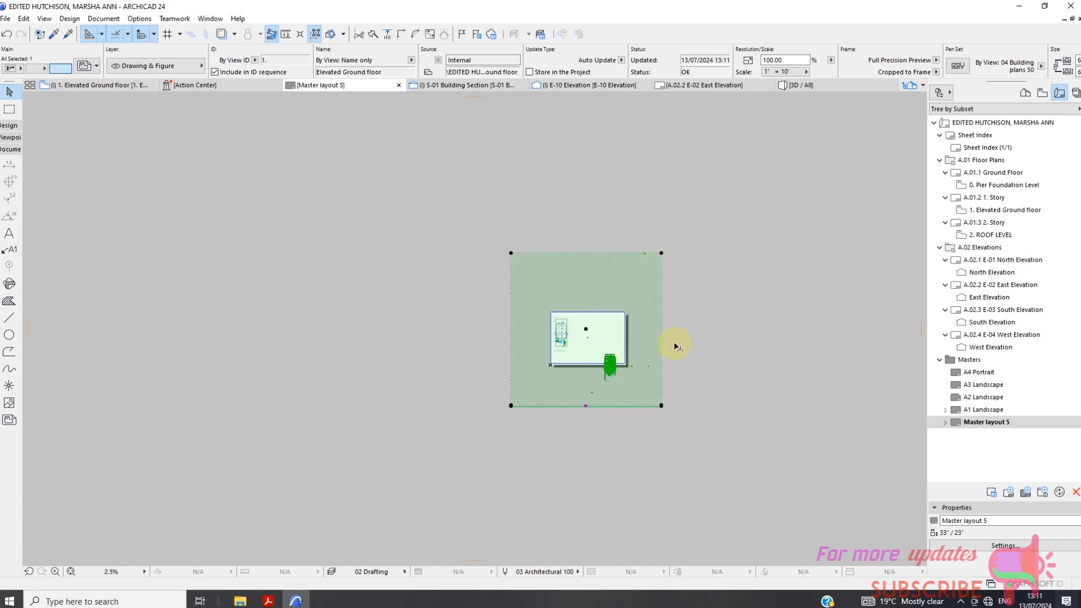
Review the Master layout 5 settings and the Elevated Ground floor view's pen set, model view options and graphic override choices
click(997, 546)
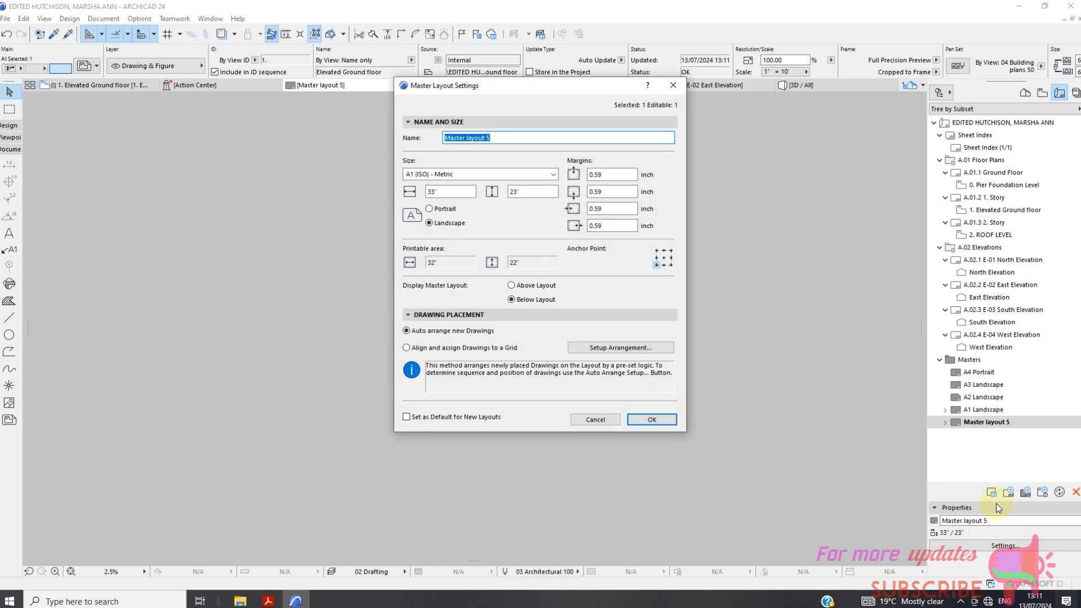
click(609, 421)
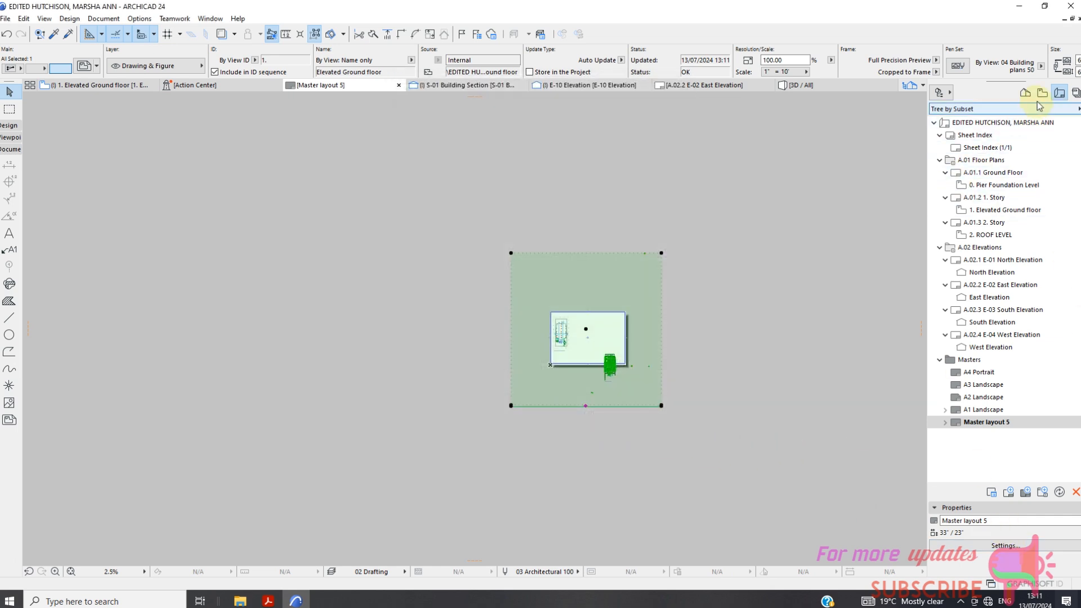
click(1042, 93)
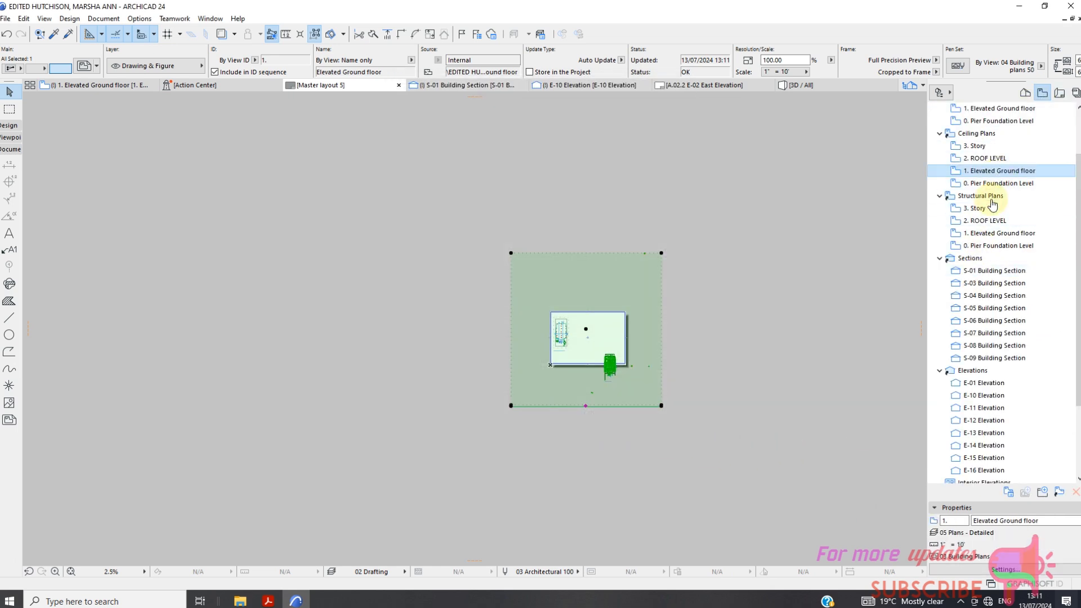
click(1014, 568)
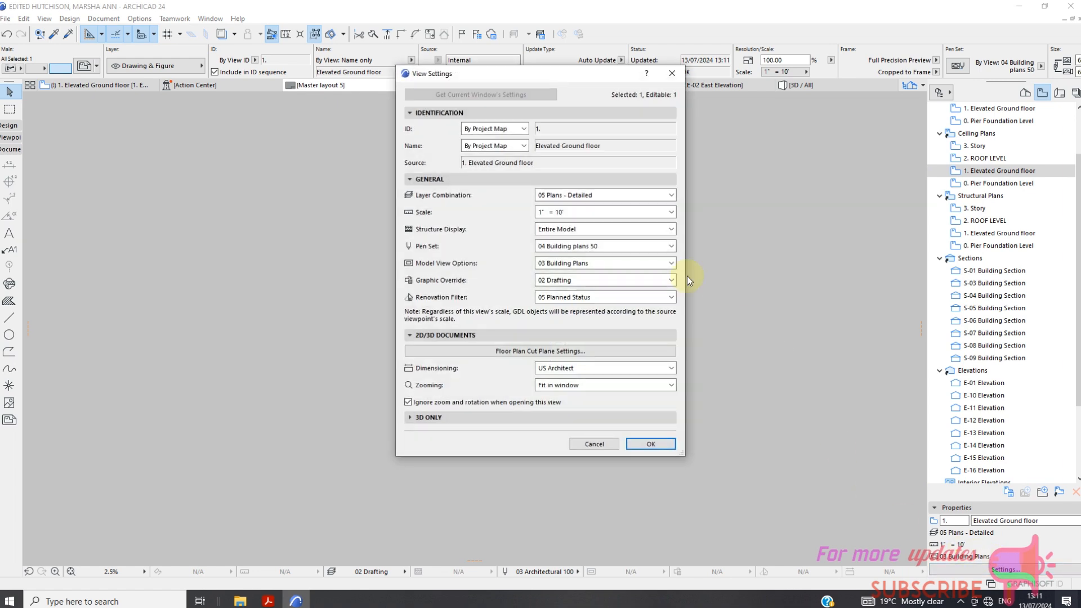
click(600, 248)
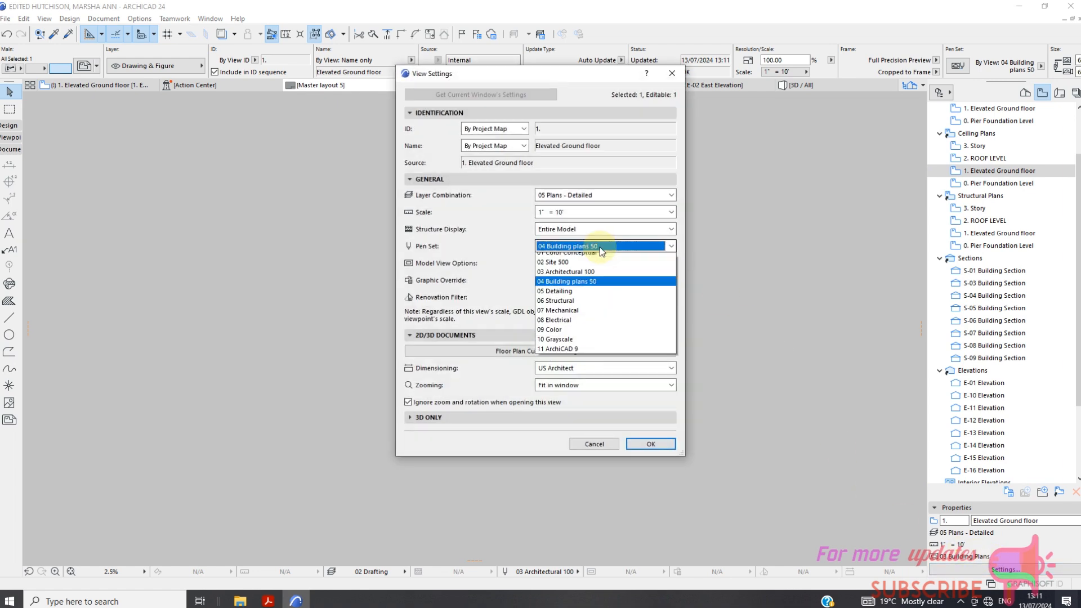
click(600, 248)
click(620, 246)
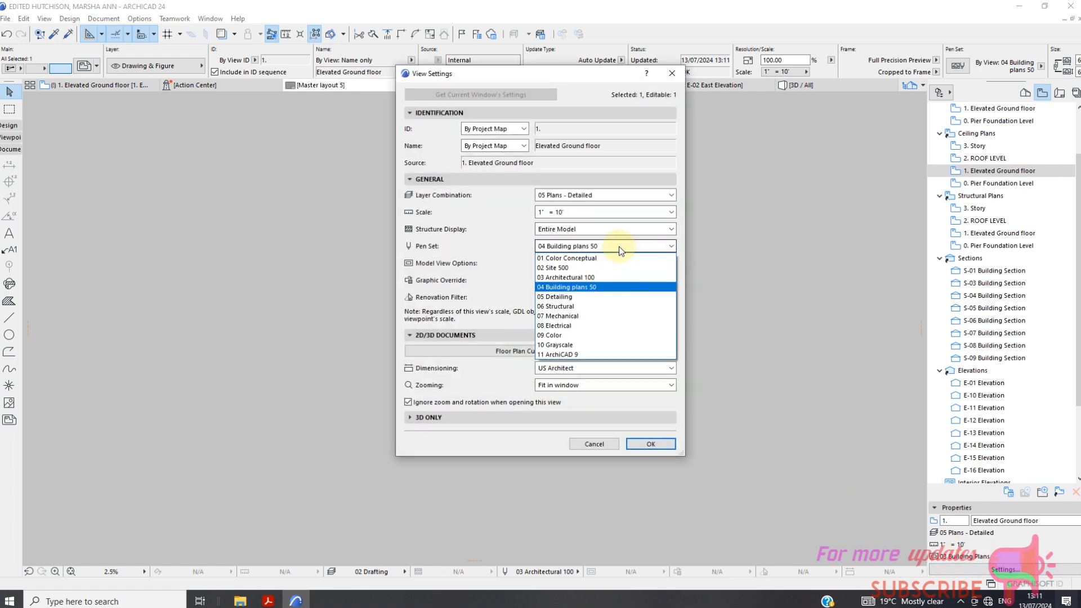
click(619, 246)
click(621, 265)
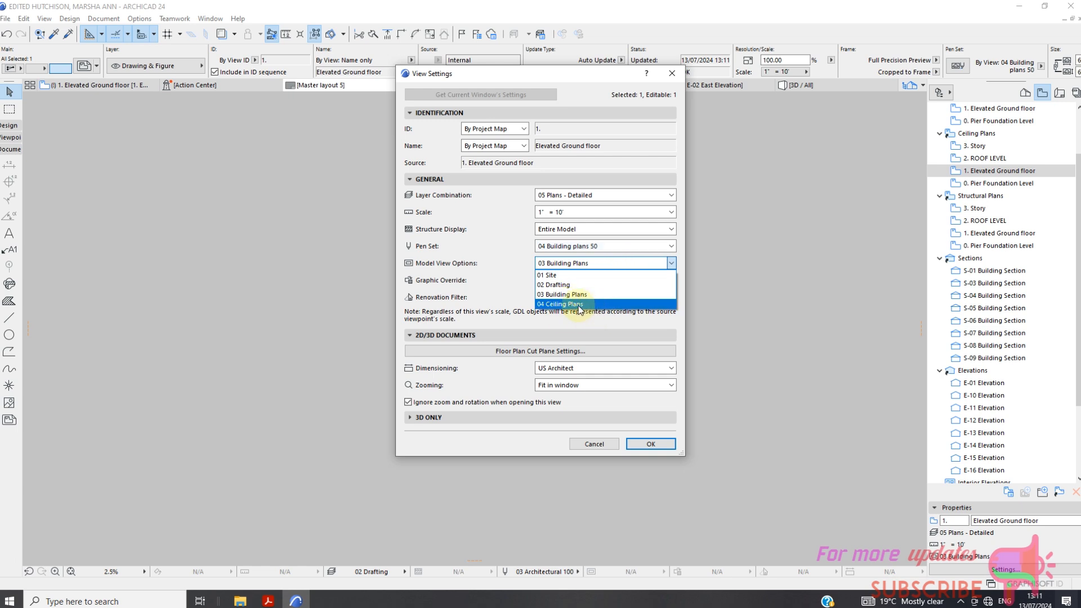
click(692, 297)
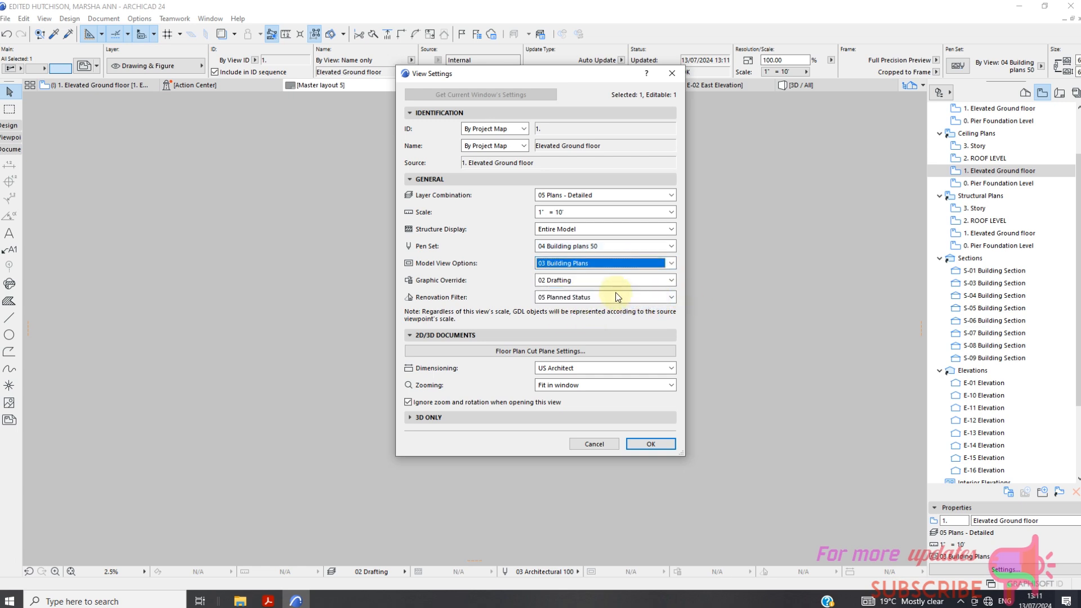
click(657, 281)
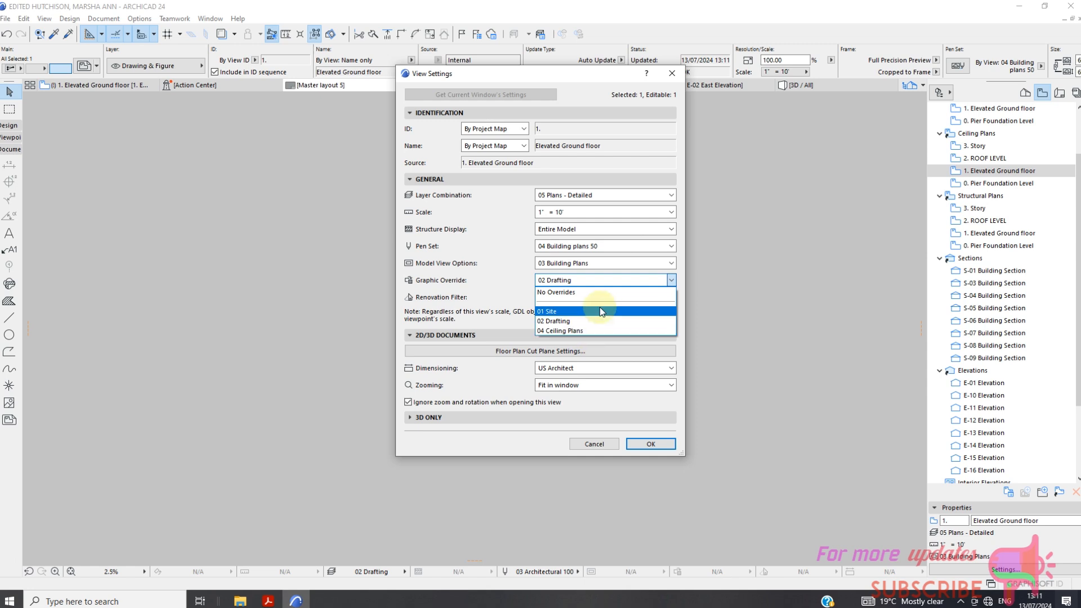
click(715, 304)
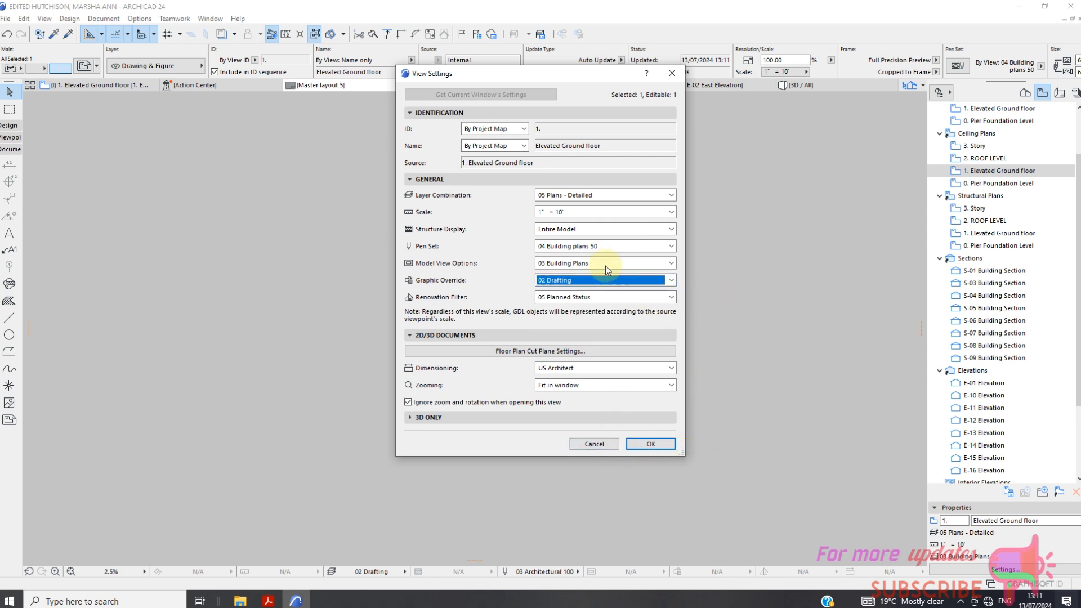
click(592, 443)
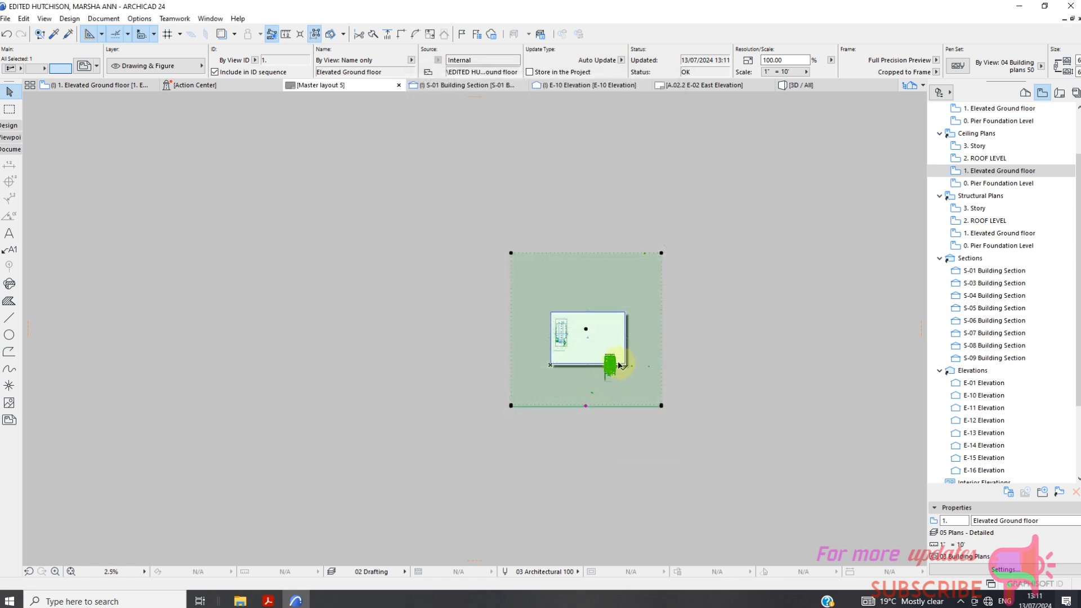
Crop the upper, left and right sides of the Elevated Ground floor drawing frame close around the floor plan
scroll(608, 369, up, 3)
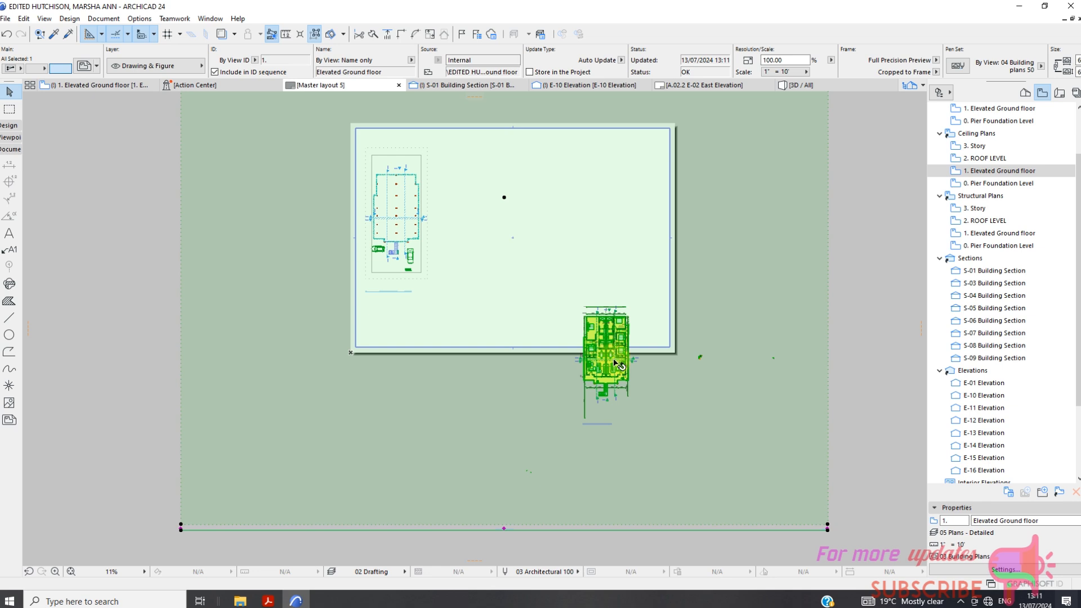
scroll(610, 344, down, 2)
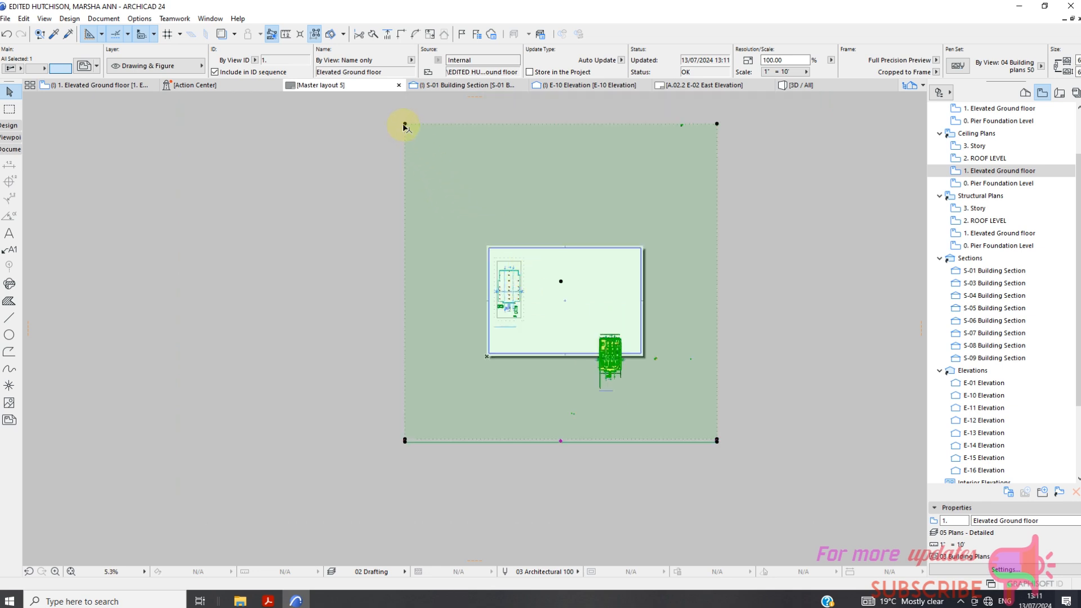
click(610, 334)
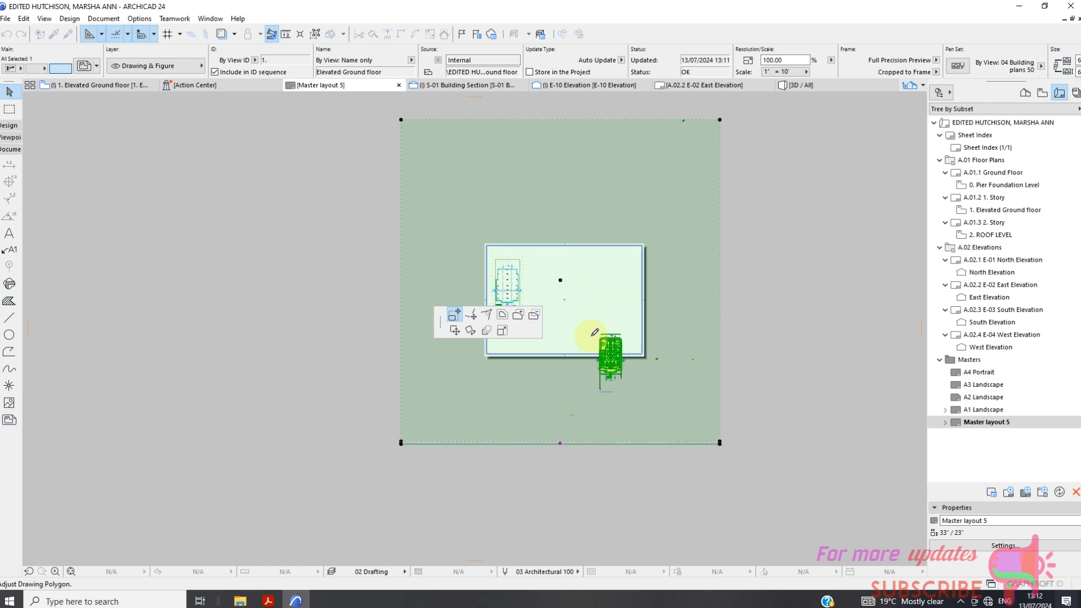
scroll(597, 331, up, 3)
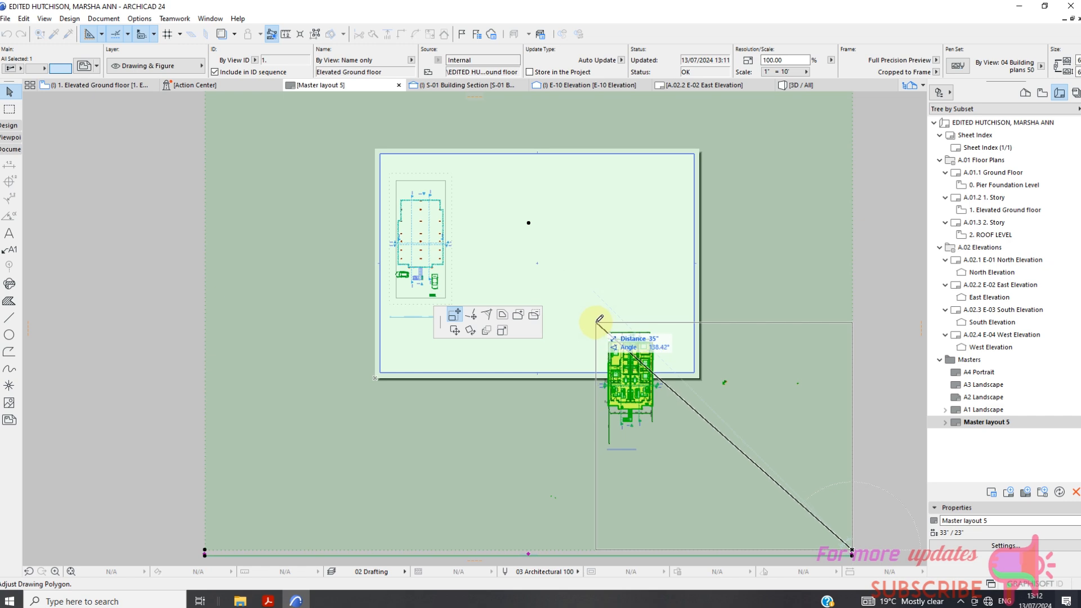
click(596, 322)
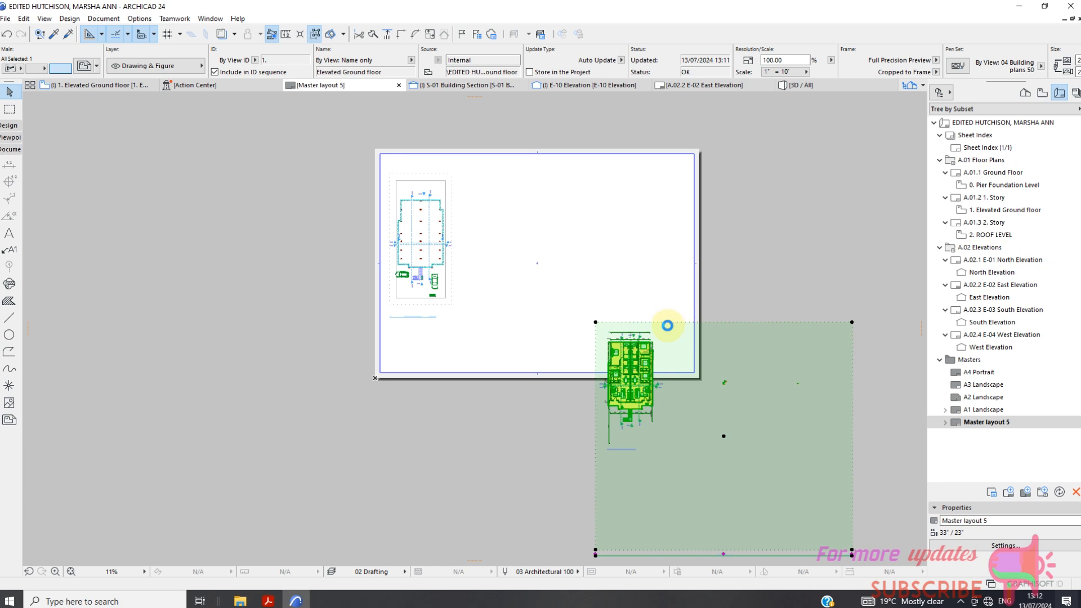
click(667, 324)
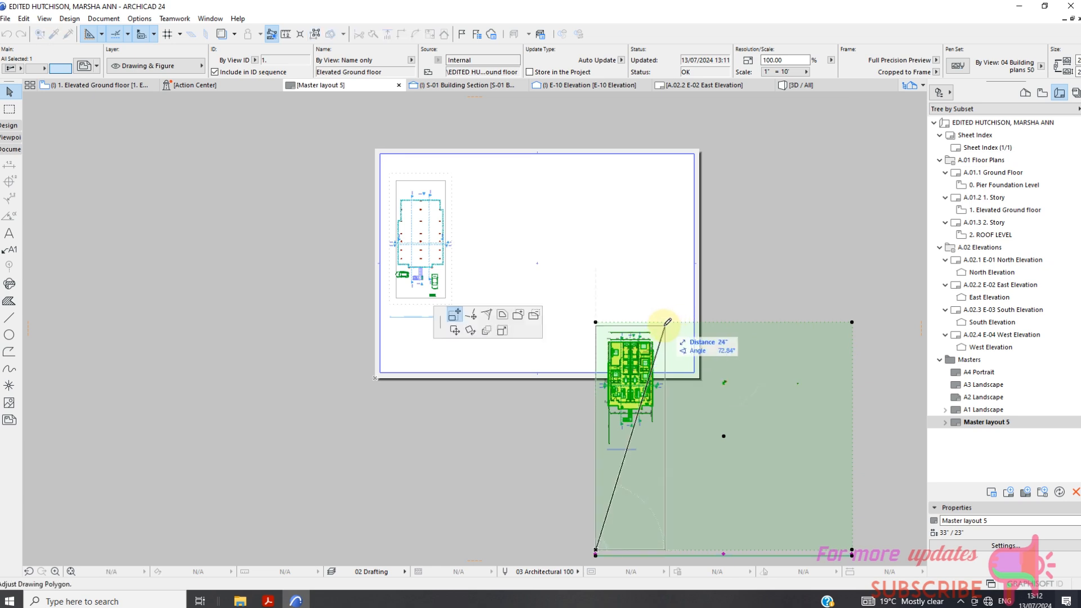
click(664, 325)
scroll(663, 290, down, 2)
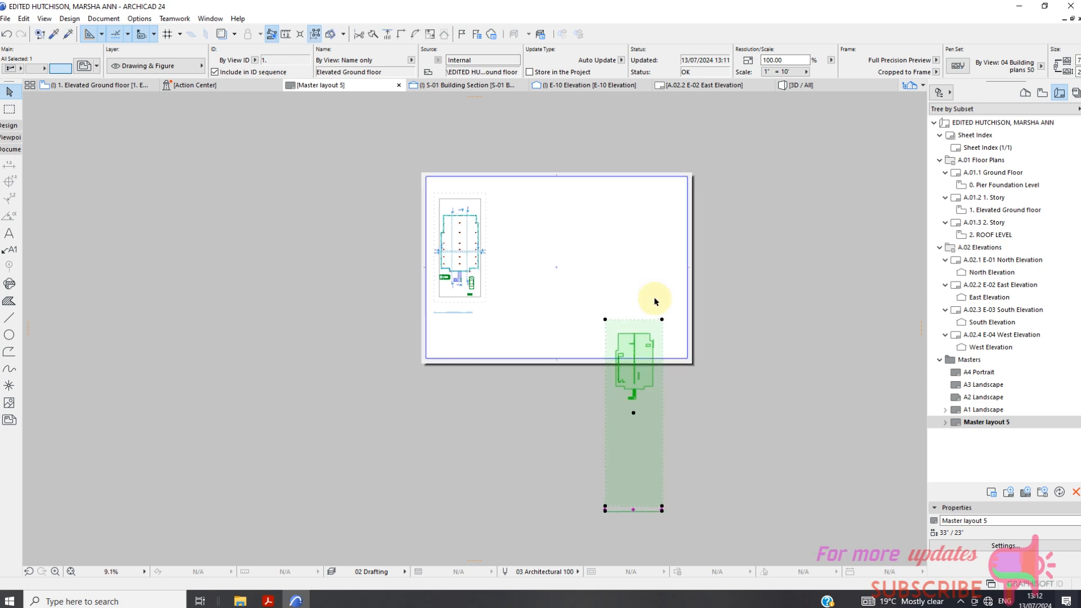
scroll(663, 473, up, 3)
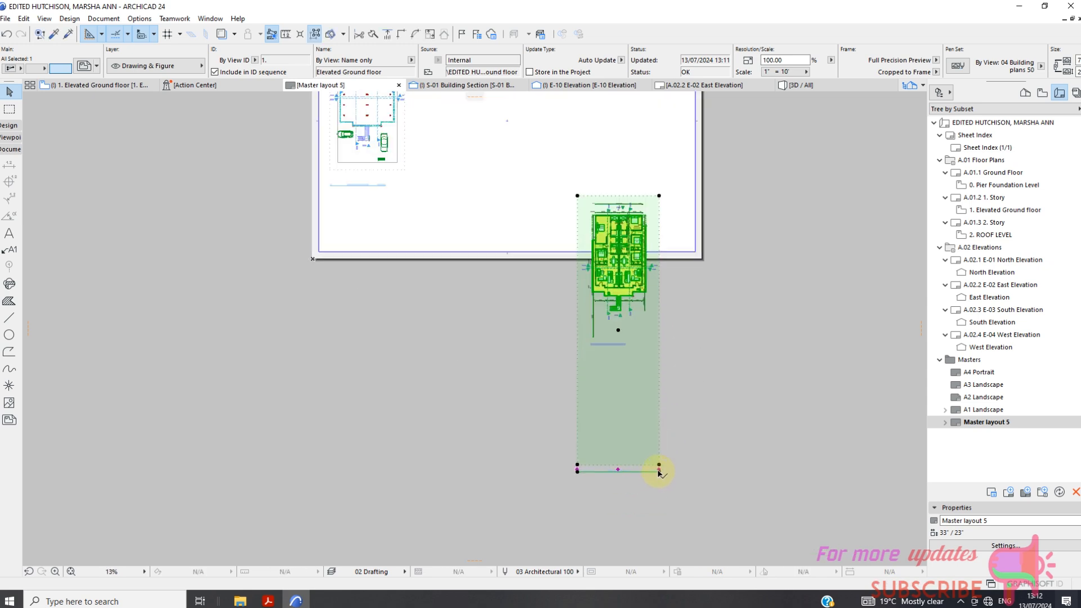
click(659, 472)
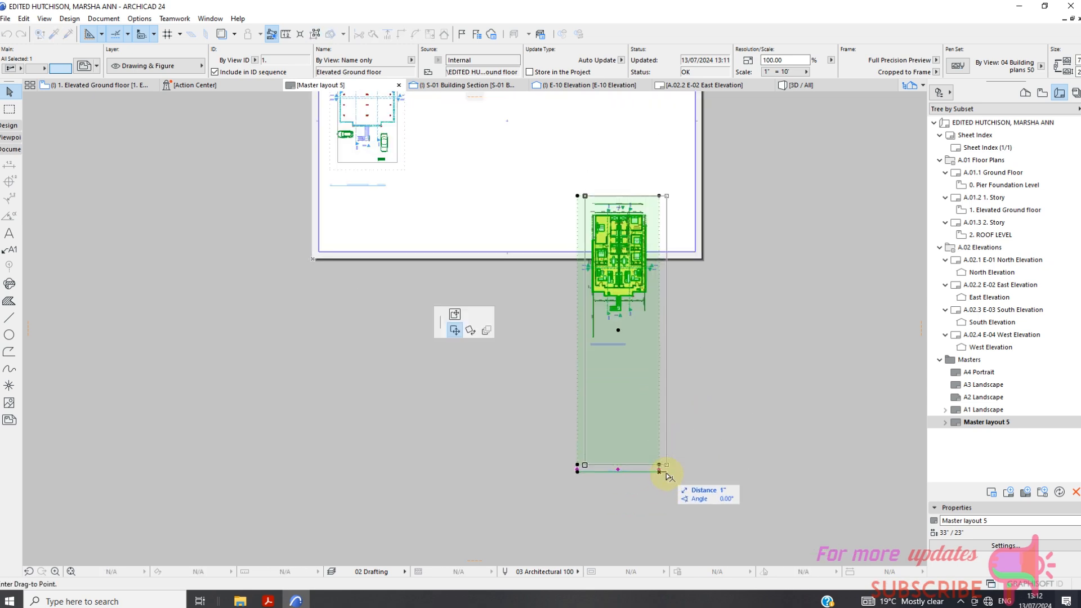
right_click(702, 429)
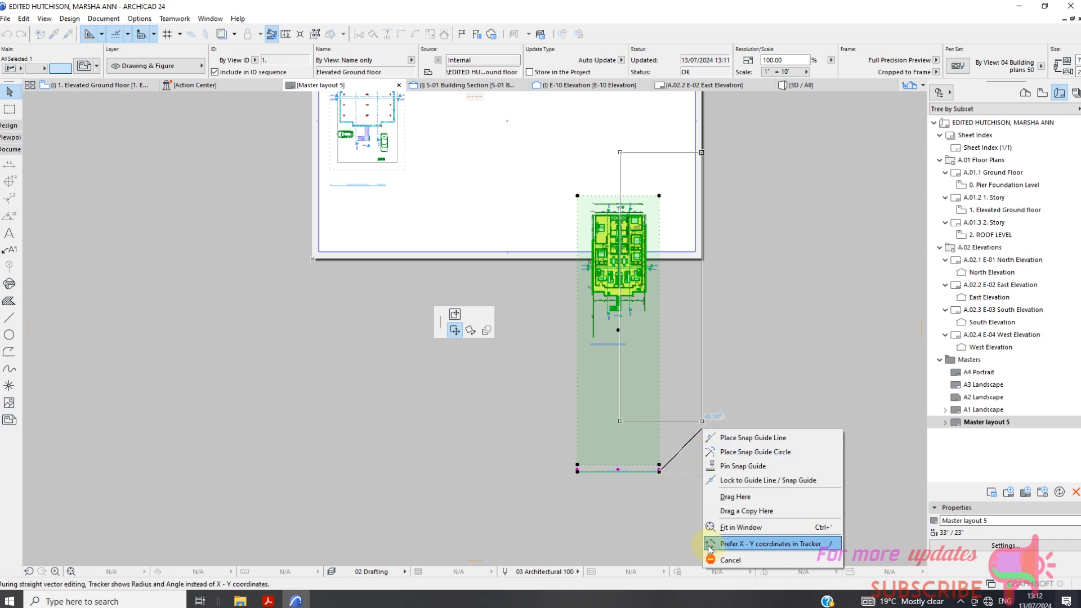
click(727, 559)
Crop the lower side of the Elevated Ground floor drawing frame to just below the Floor plan (scale 1:100) title
scroll(663, 471, up, 2)
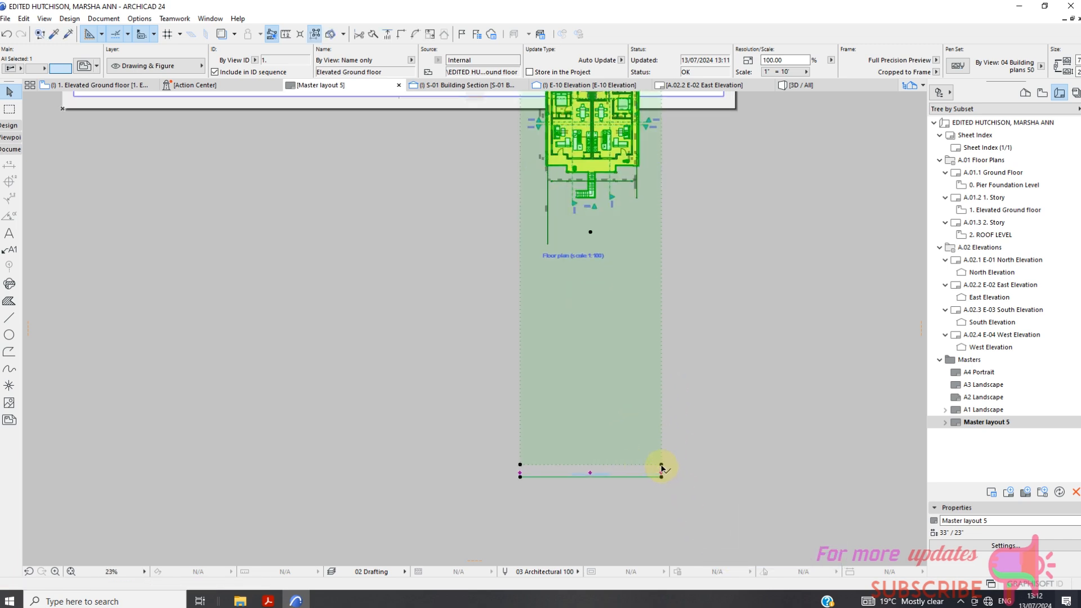
click(669, 423)
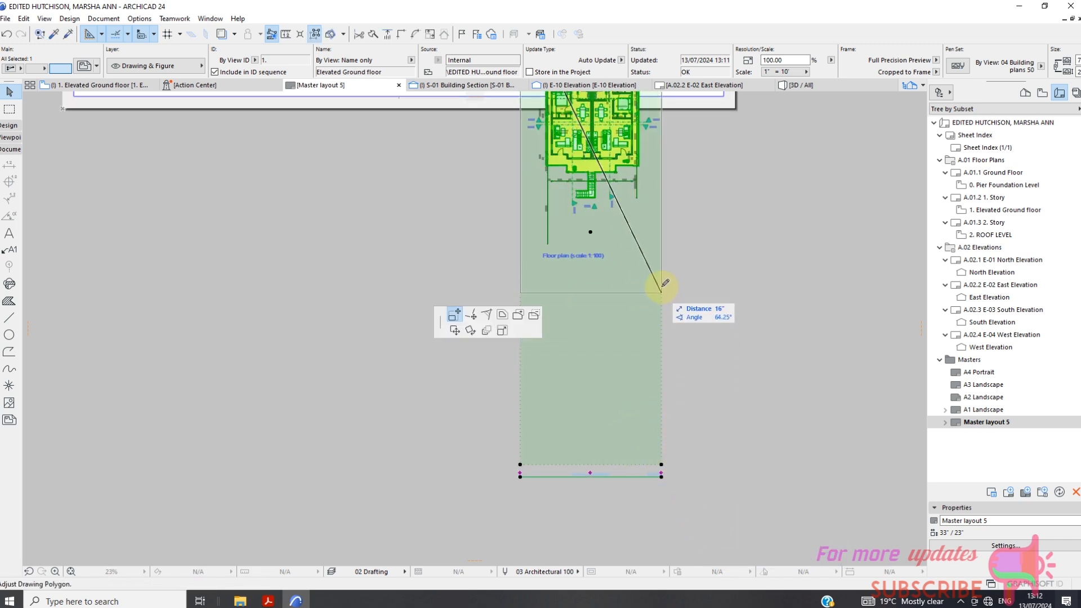
click(715, 383)
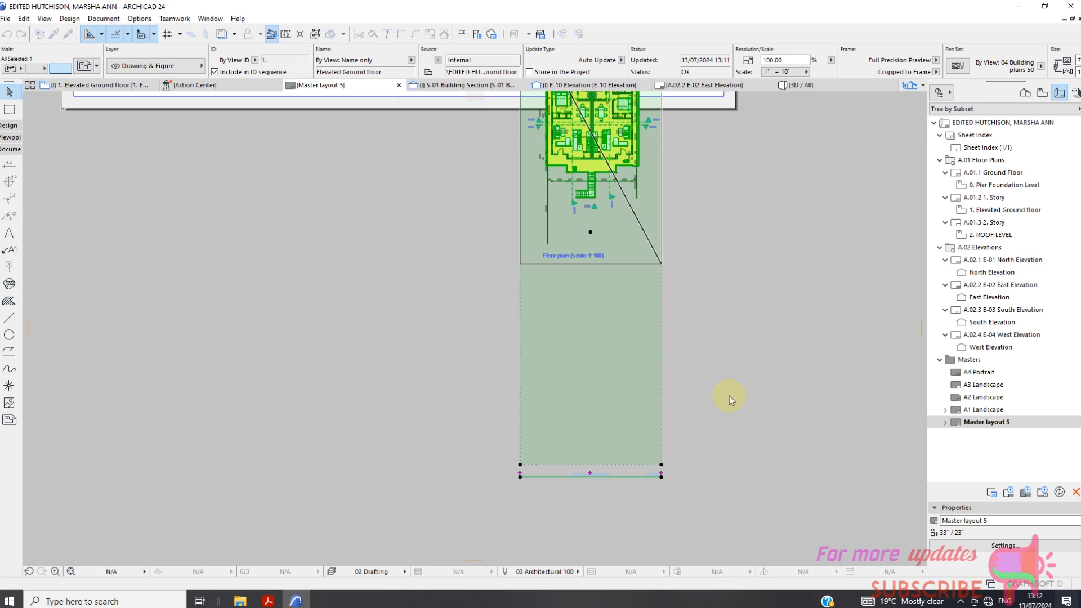
scroll(729, 397, down, 3)
scroll(660, 275, up, 3)
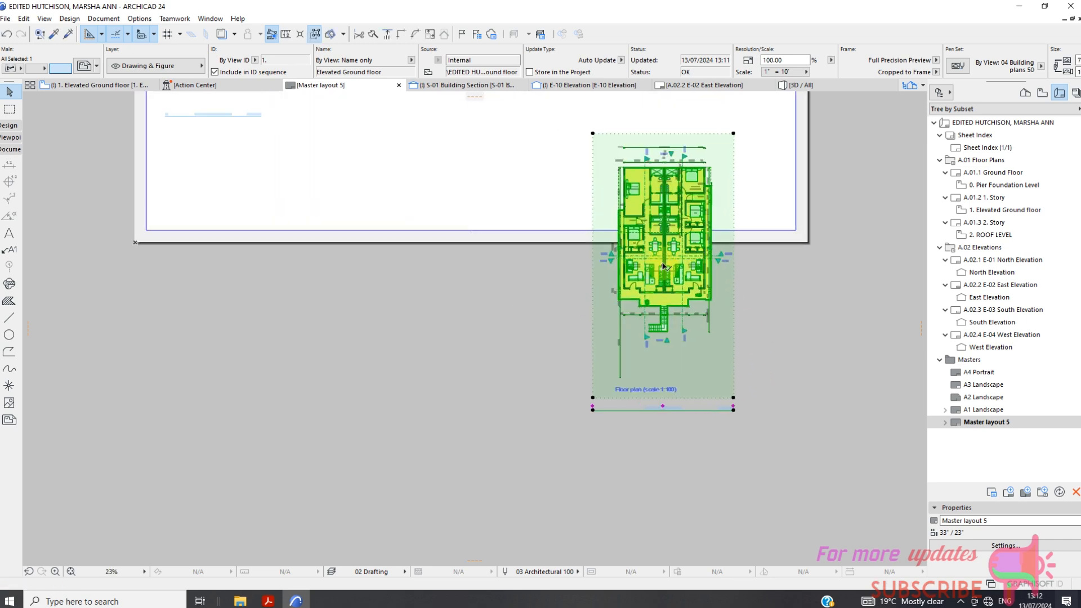
Move the cropped Elevated Ground floor drawing about 20" onto the sheet beside the other placed plan, and deselect it
click(680, 387)
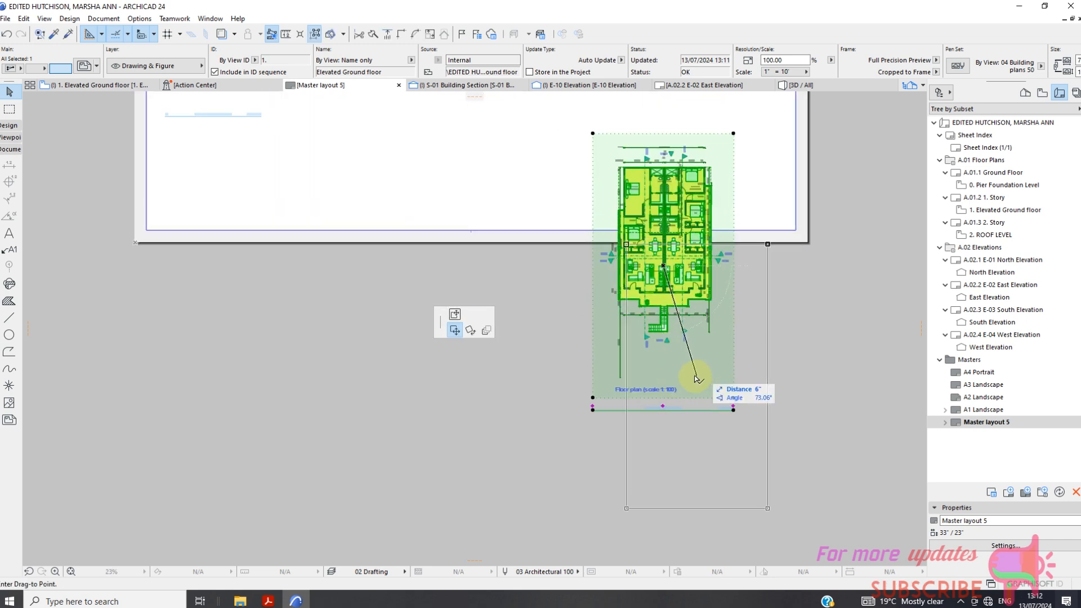
scroll(701, 376, down, 5)
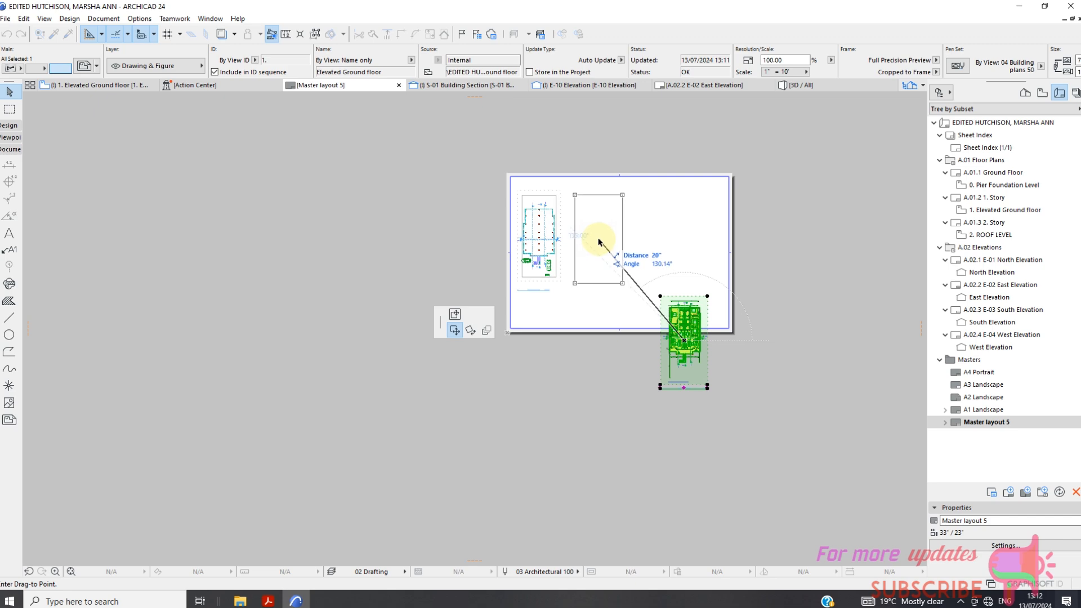
click(599, 239)
scroll(640, 248, up, 3)
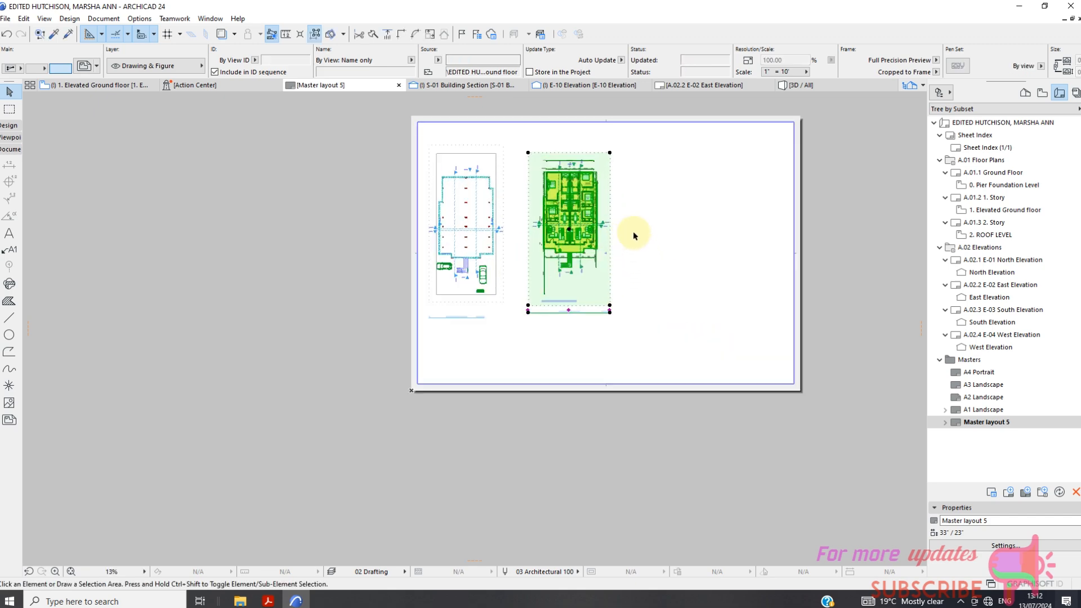
click(633, 232)
scroll(631, 265, up, 2)
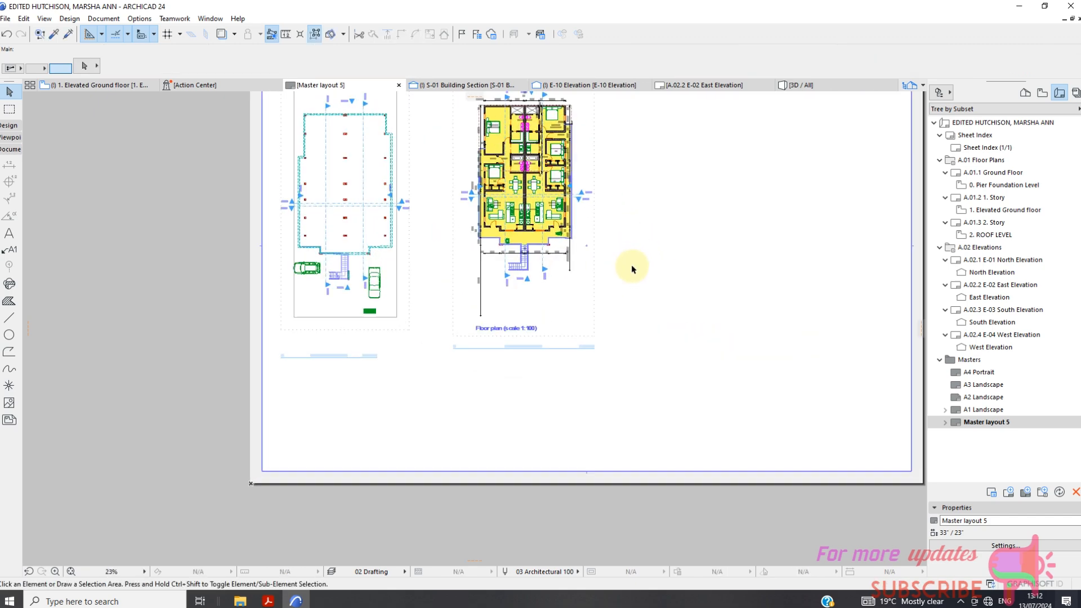
scroll(591, 253, down, 2)
scroll(619, 272, up, 2)
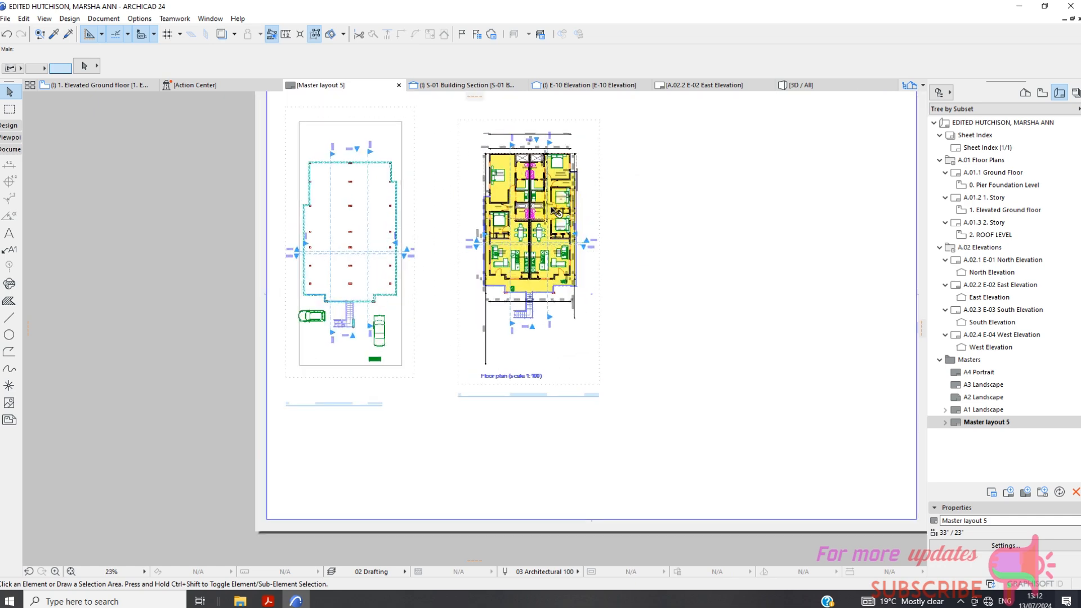
scroll(642, 269, down, 3)
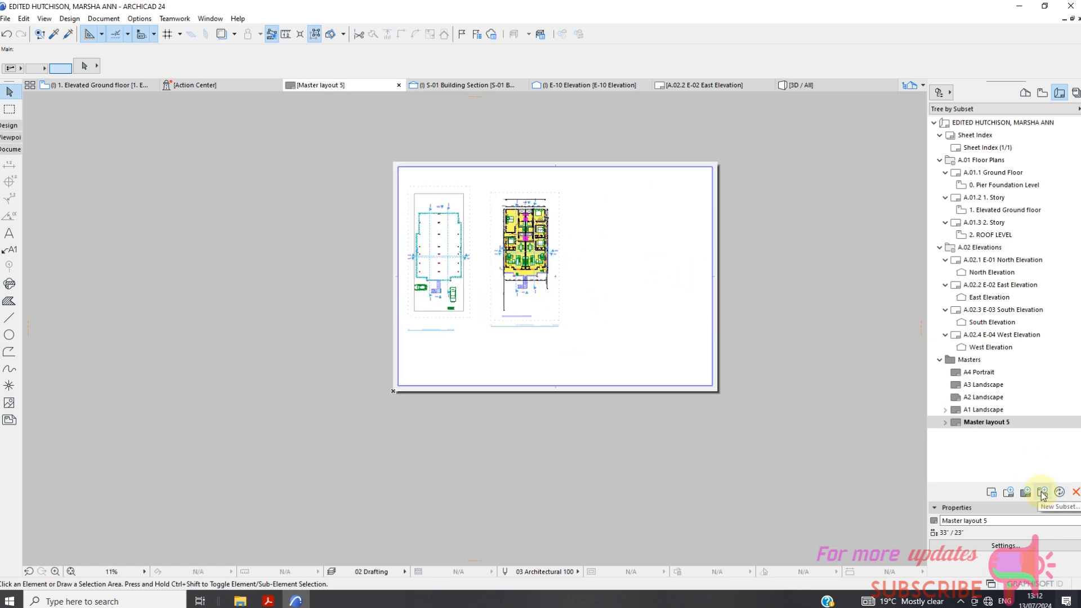
Place the E-01 Elevation view from the project views on the sheet, beside the Elevated Ground floor plan
scroll(575, 267, up, 3)
scroll(474, 242, down, 2)
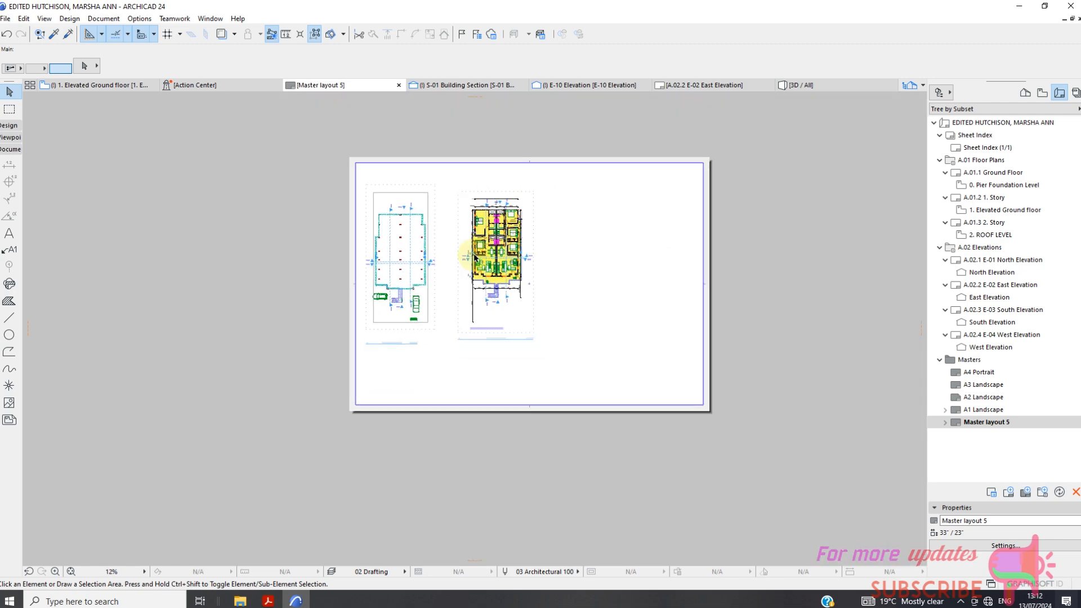
scroll(474, 256, down, 1)
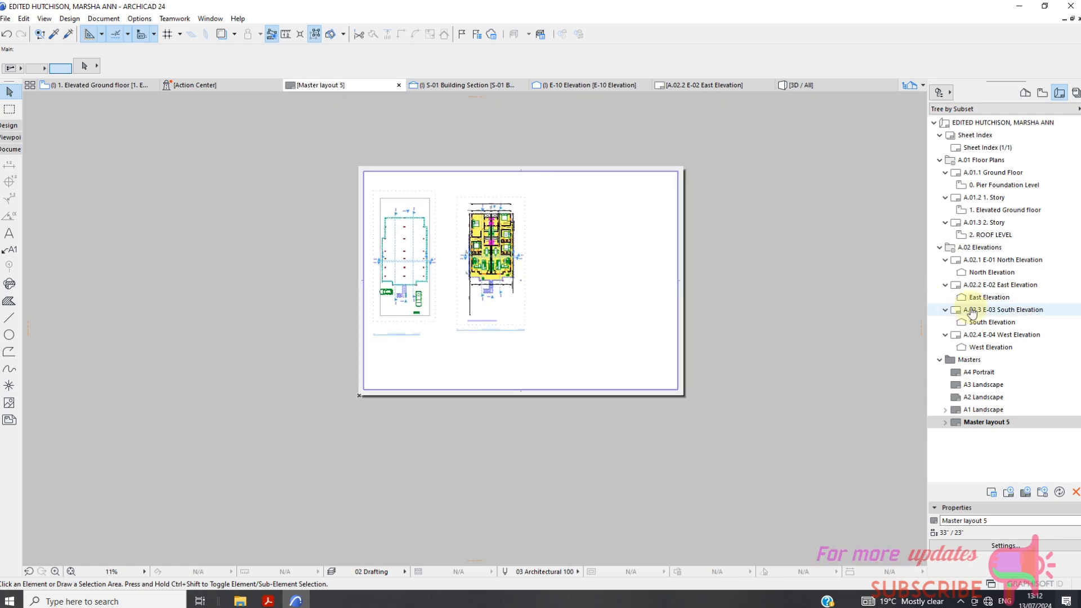
click(1042, 93)
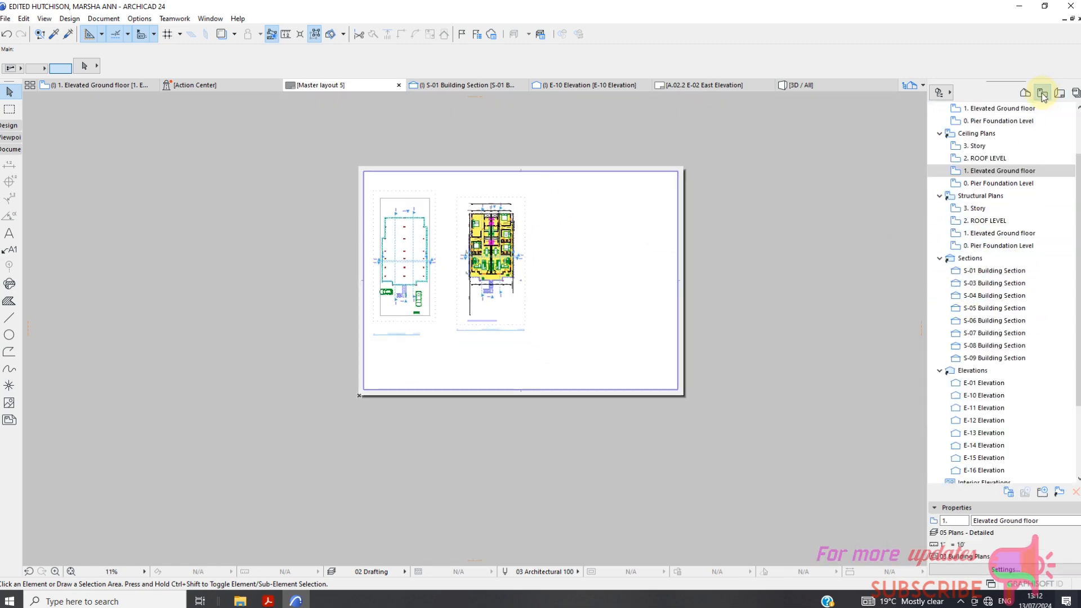
scroll(991, 325, down, 2)
click(991, 315)
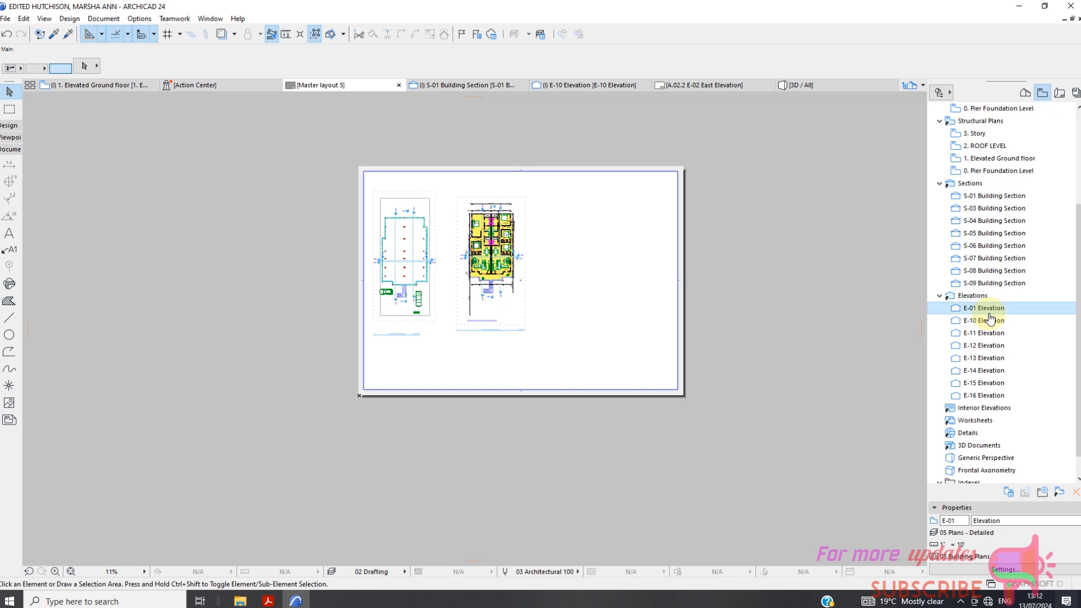
mouse_move(990, 318)
mouse_down()
mouse_move(664, 246)
mouse_move(623, 220)
mouse_up()
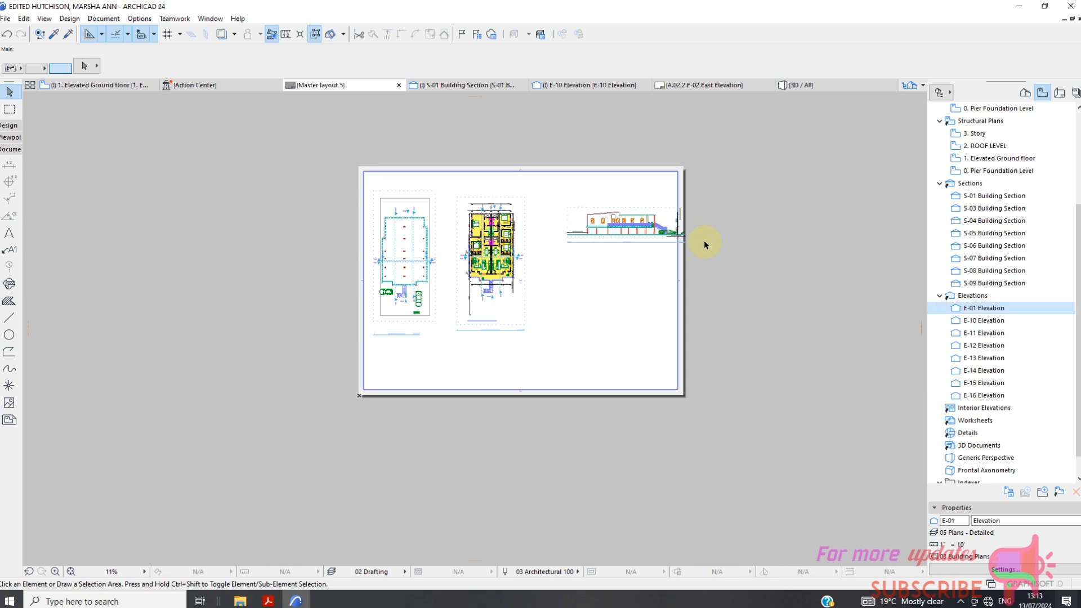
Select the E-01 elevation drawing and review its view settings without changing them
scroll(628, 233, up, 3)
scroll(626, 233, up, 1)
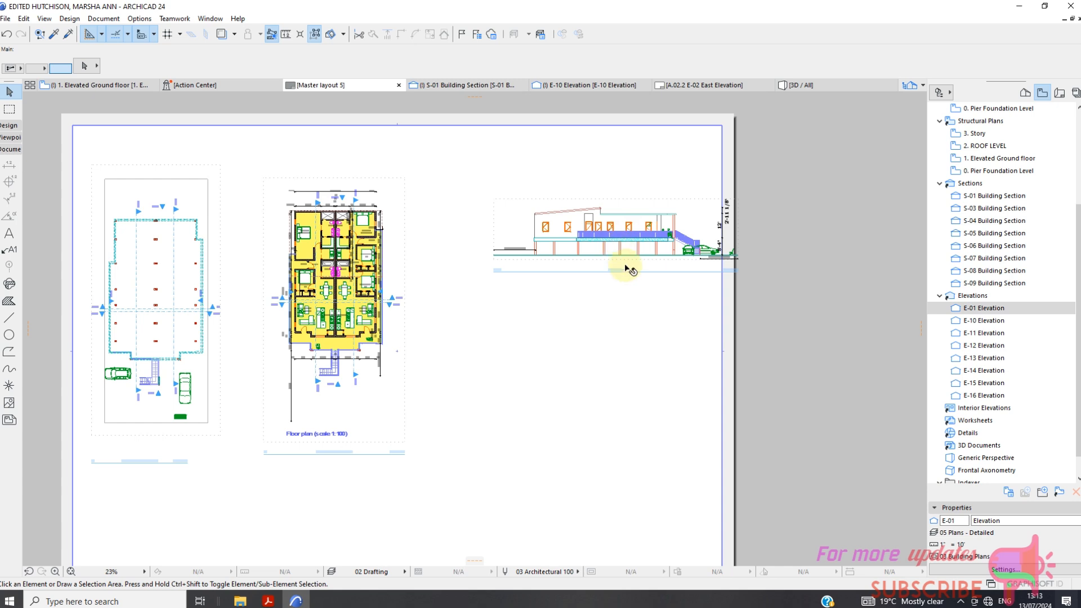
click(629, 269)
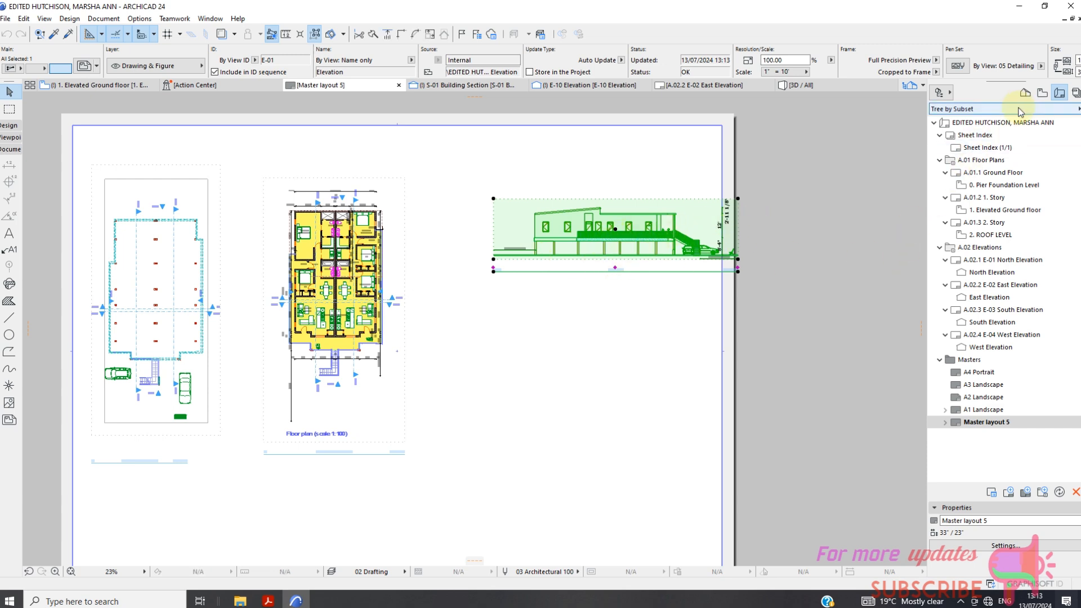
click(1042, 94)
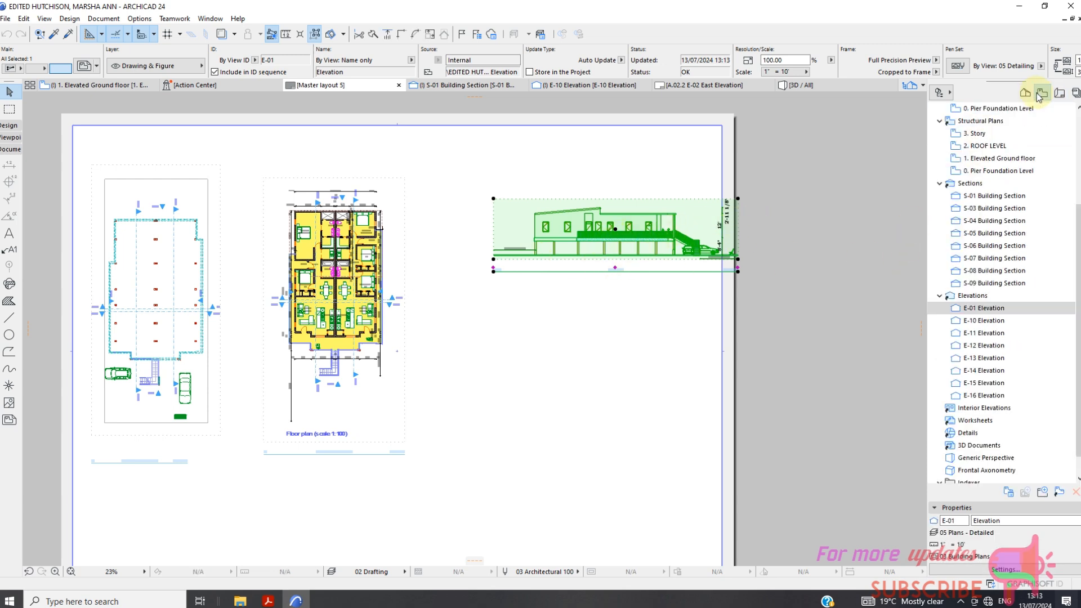
click(1005, 569)
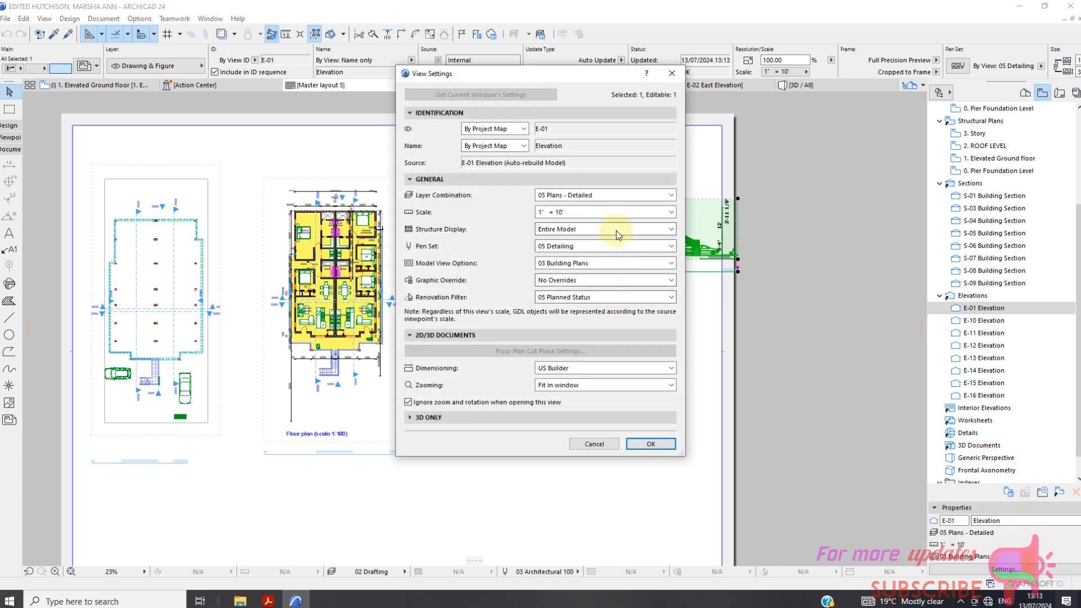
click(593, 444)
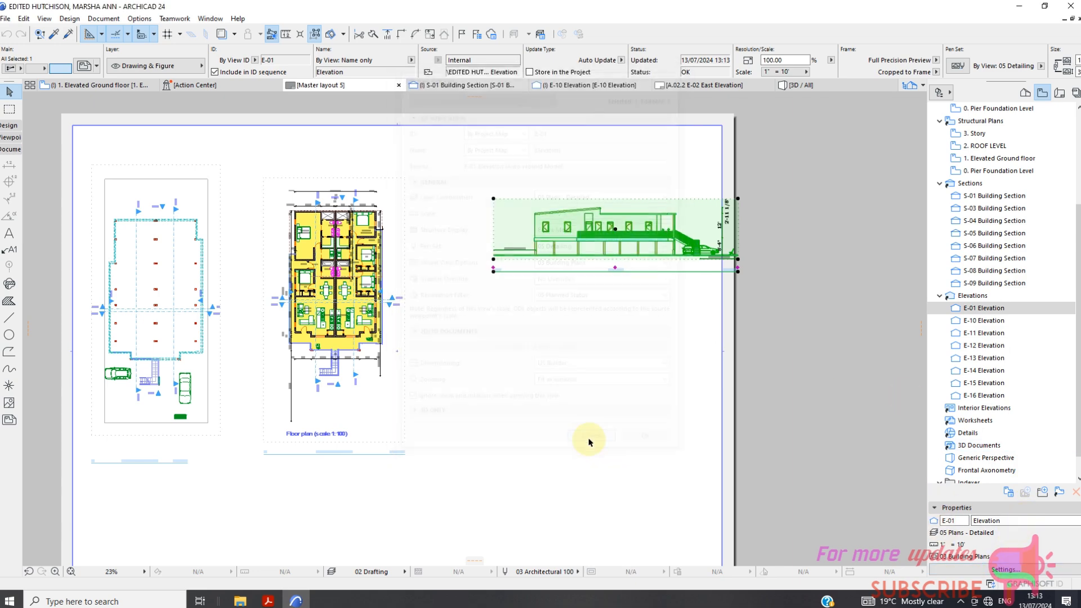
Move the E-01 elevation drawing up and toward the plans so it lies inside the sheet's upper-right margin
scroll(647, 332, up, 3)
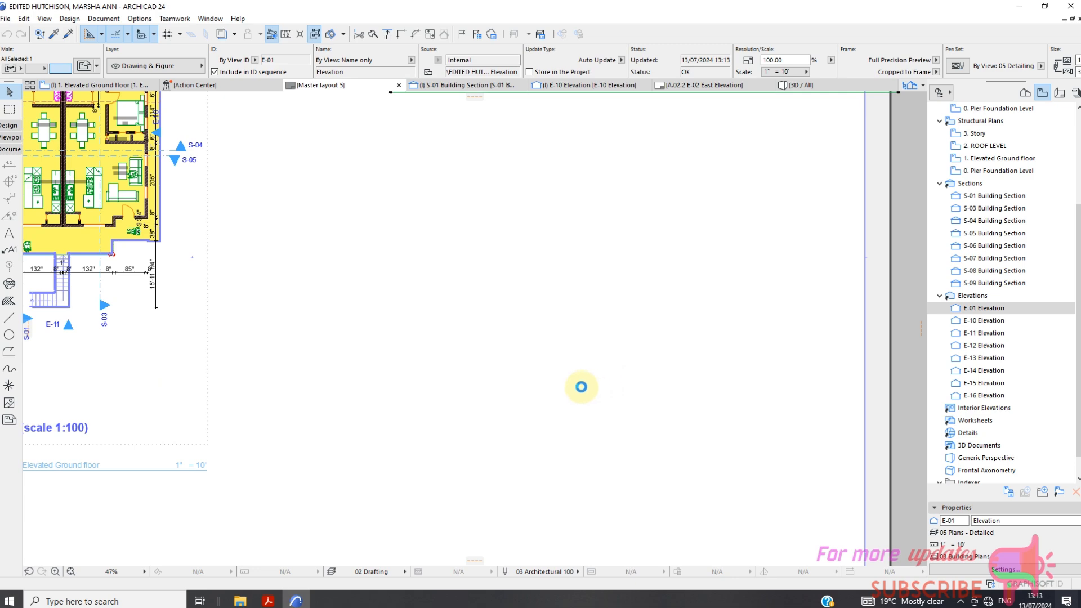
scroll(576, 385, down, 6)
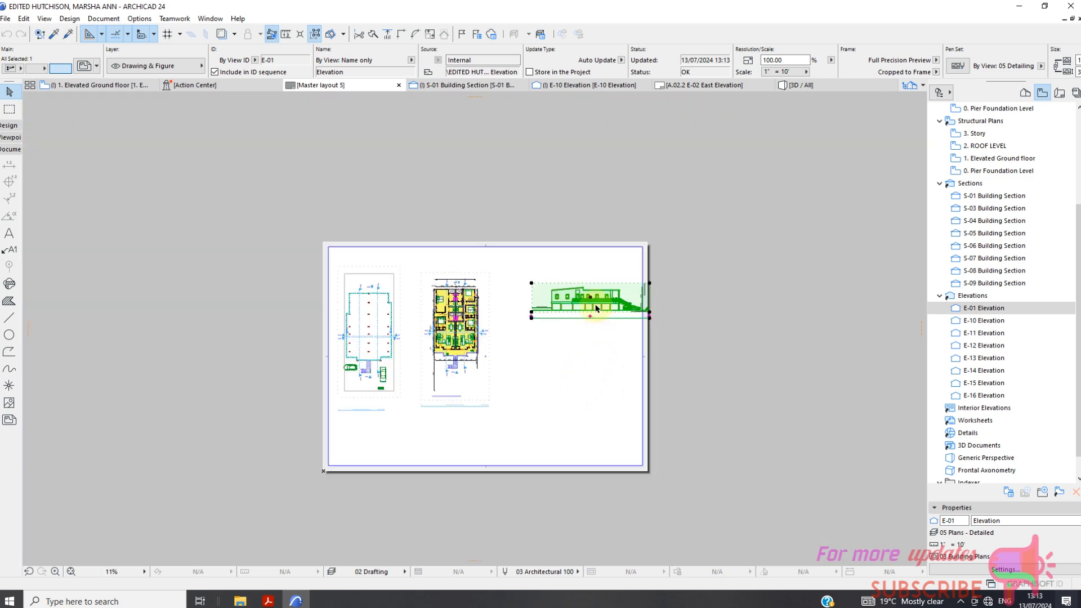
scroll(592, 302, up, 3)
scroll(593, 302, up, 3)
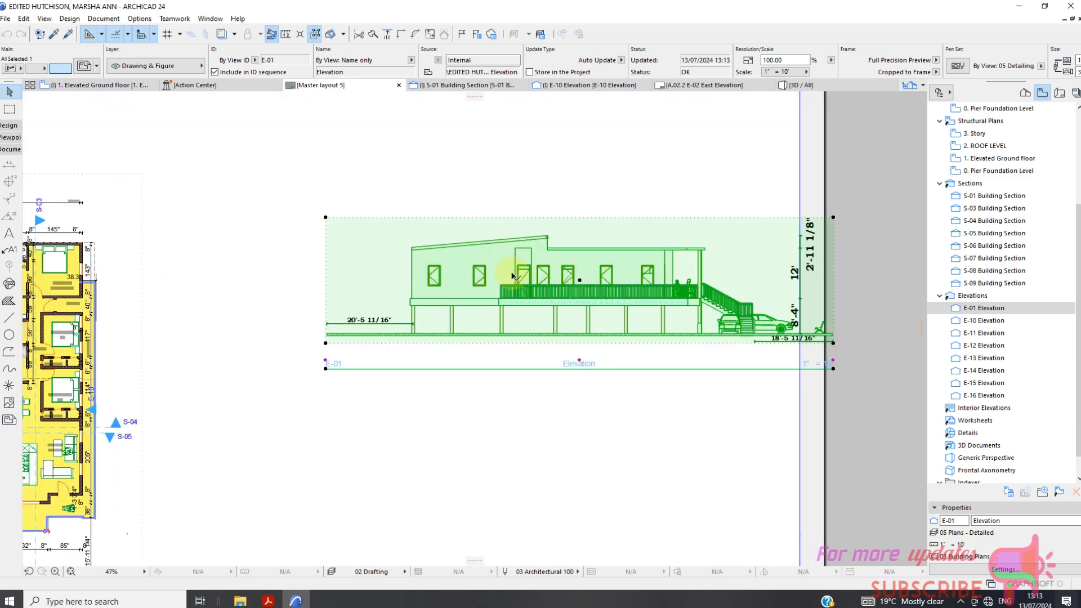
click(579, 280)
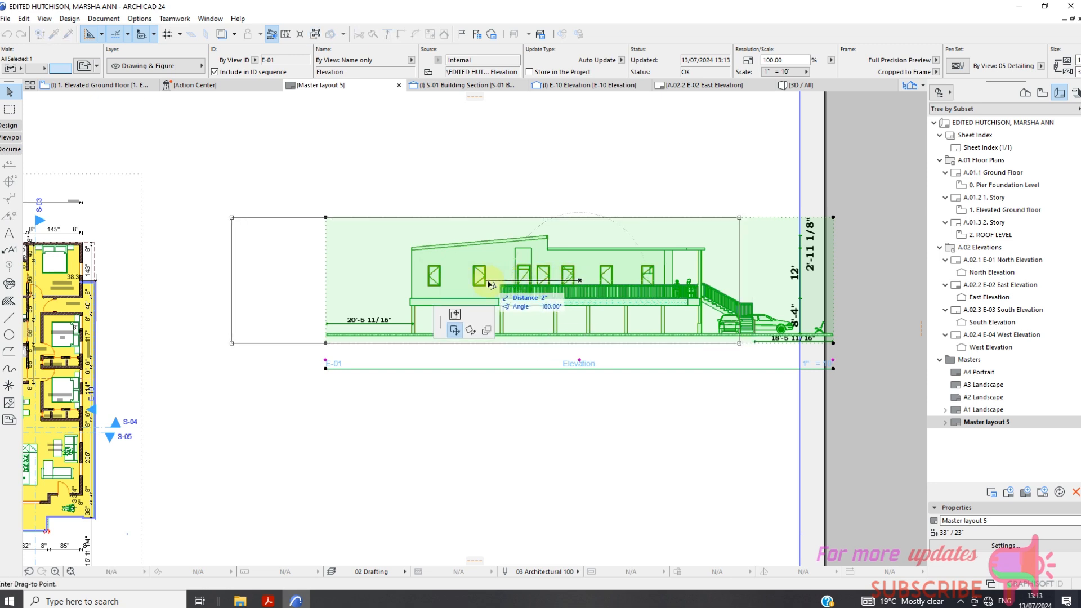
click(489, 149)
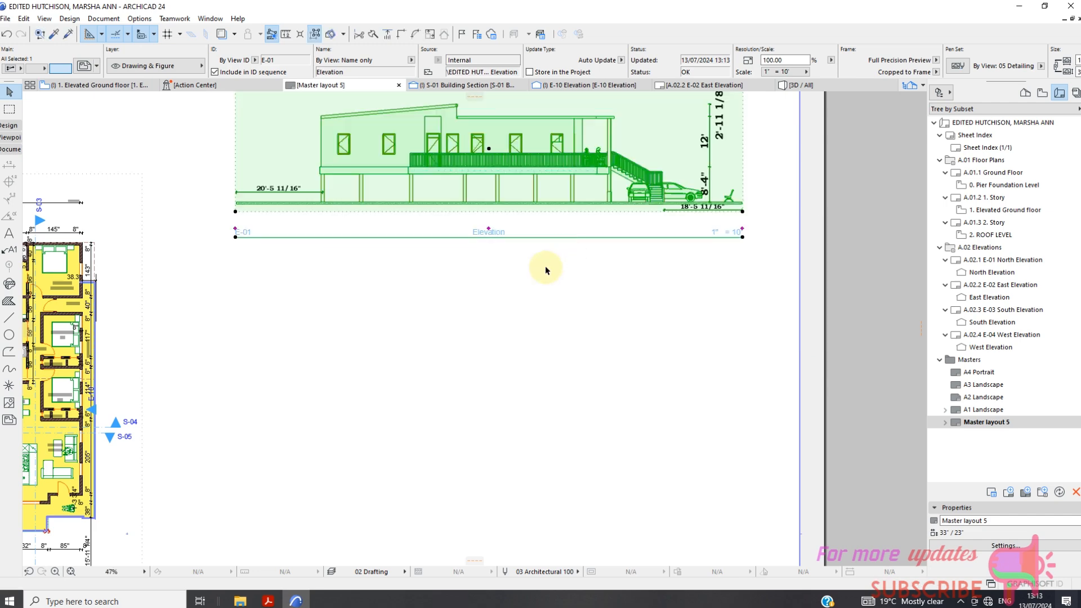
Place the E-12 Elevation view on the sheet below the E-01 elevation
scroll(543, 275, down, 6)
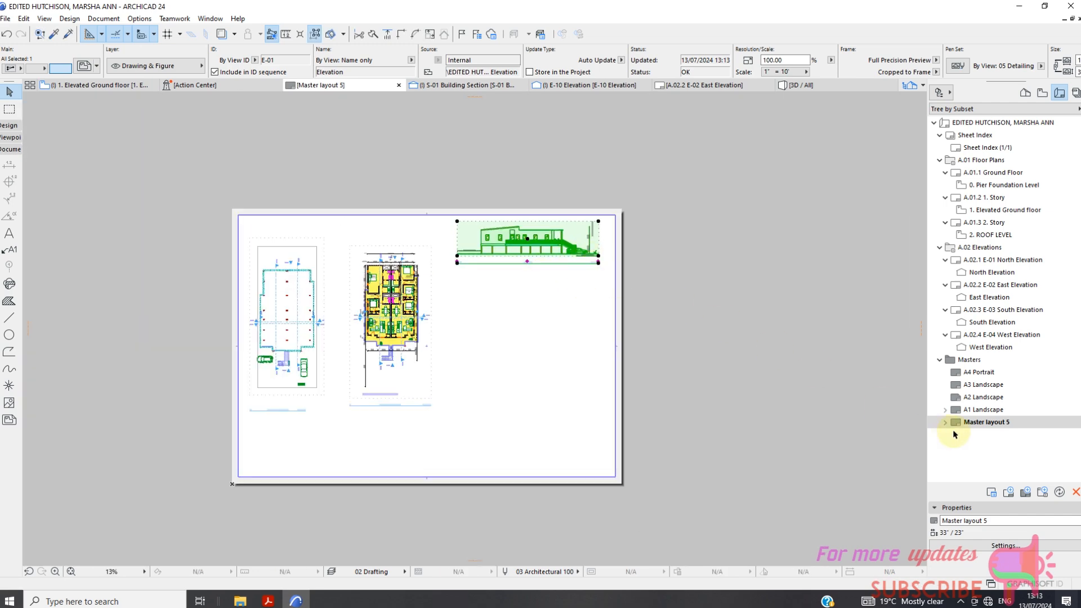
click(1042, 92)
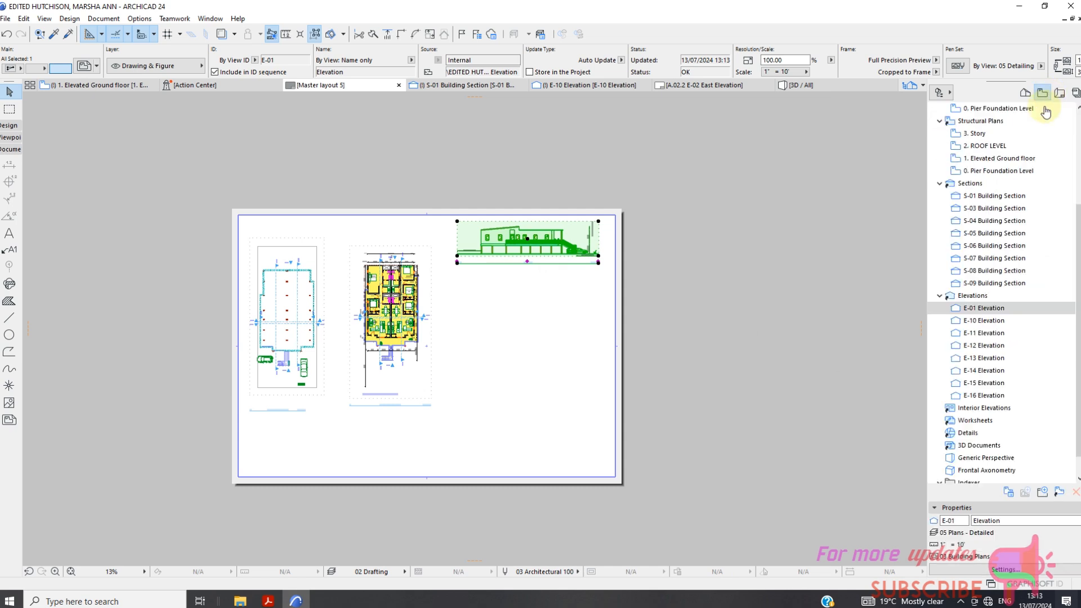
click(987, 347)
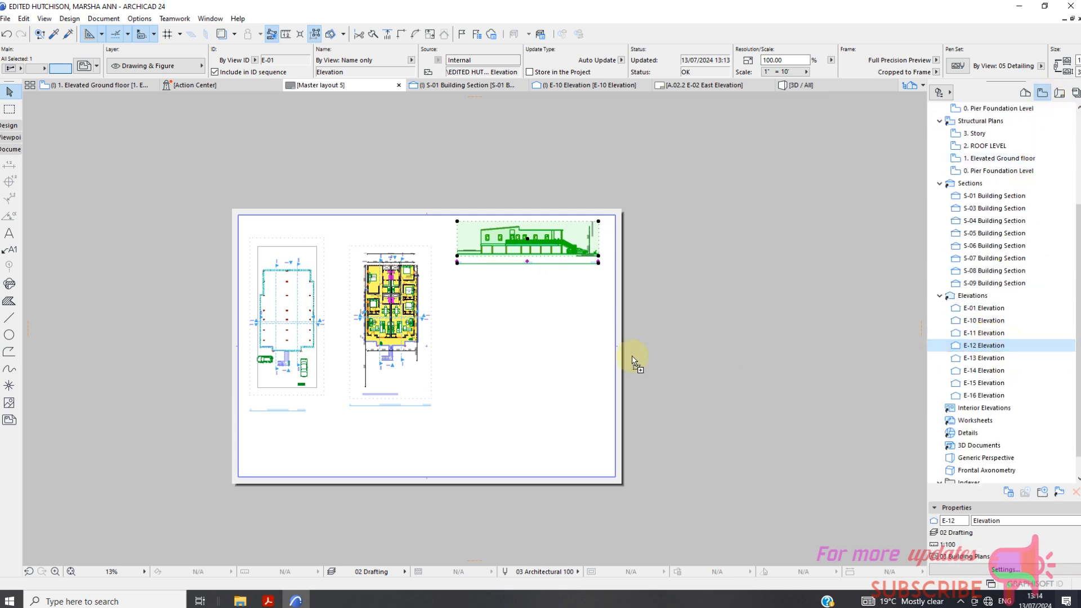
drag(631, 360, 506, 329)
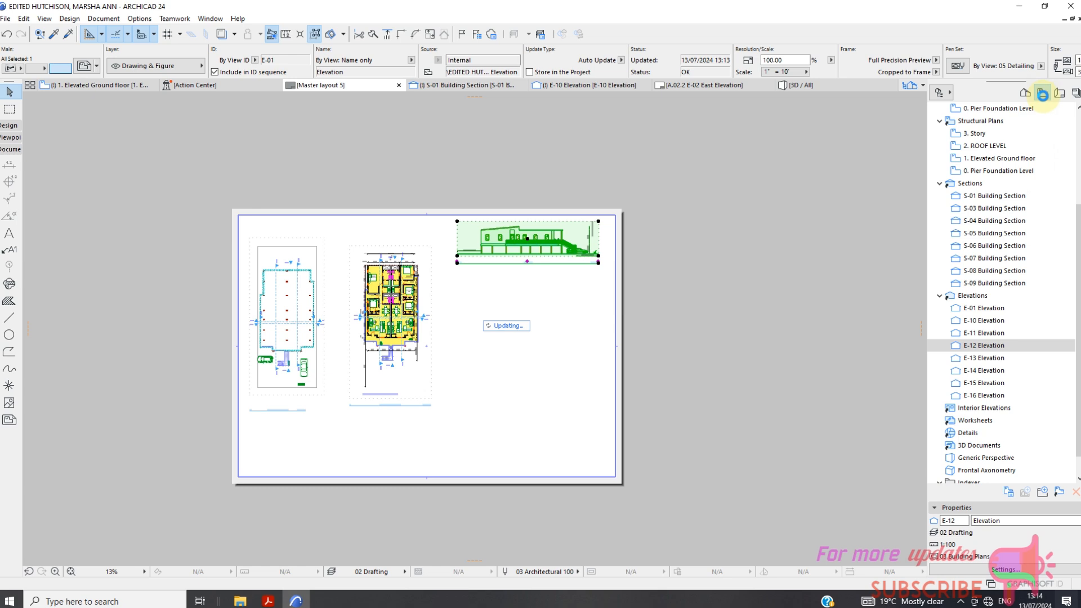
click(1059, 96)
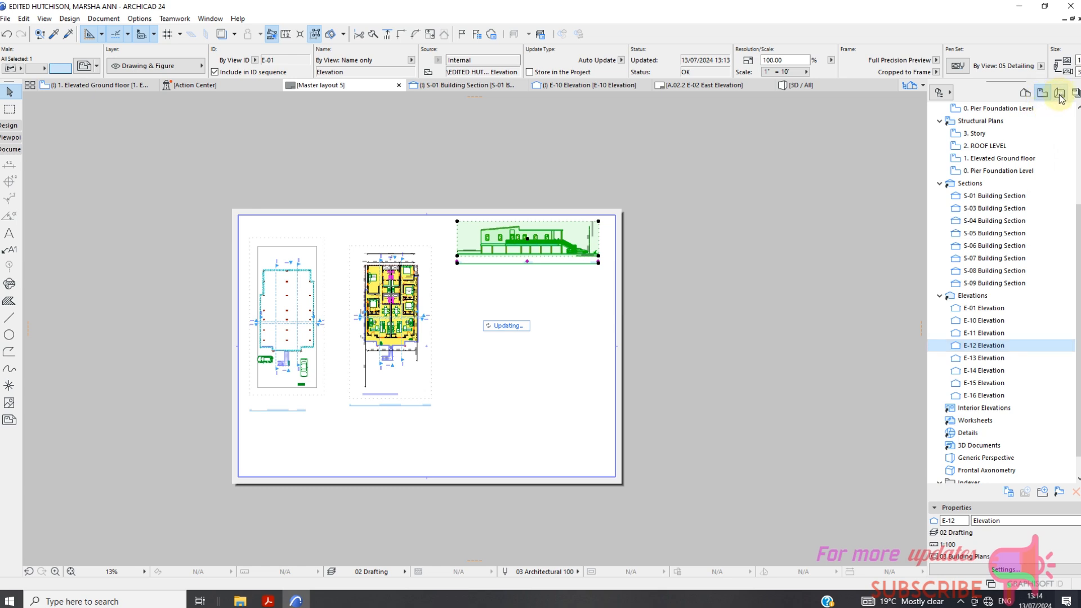
Examine the placed E-12 elevation up close and within the whole sheet, and deselect the E-01 drawing
scroll(912, 176, up, 3)
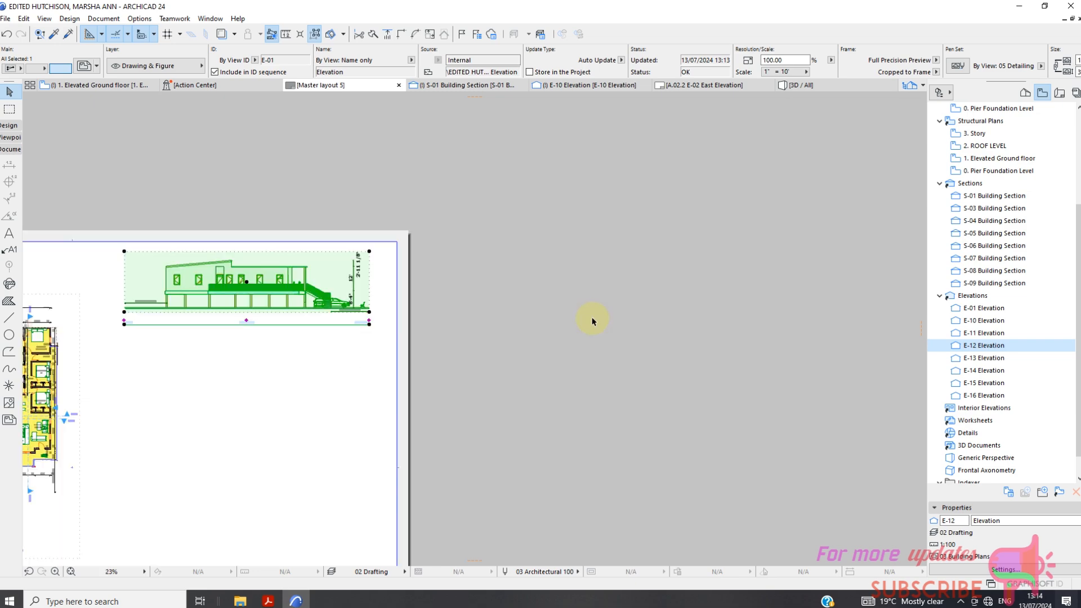
scroll(637, 268, down, 2)
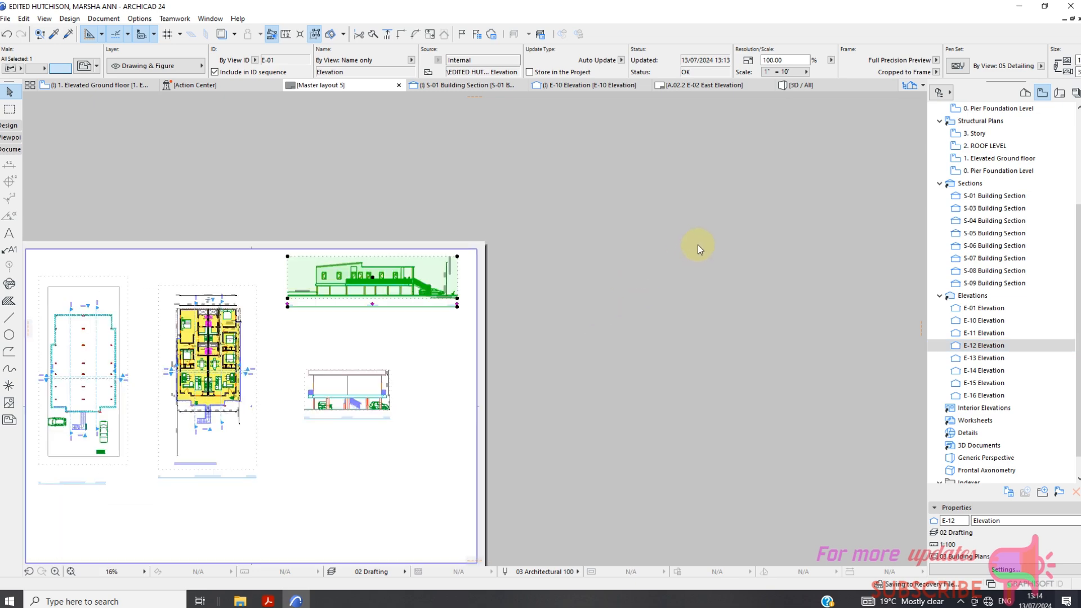
scroll(630, 276, down, 2)
scroll(432, 338, up, 6)
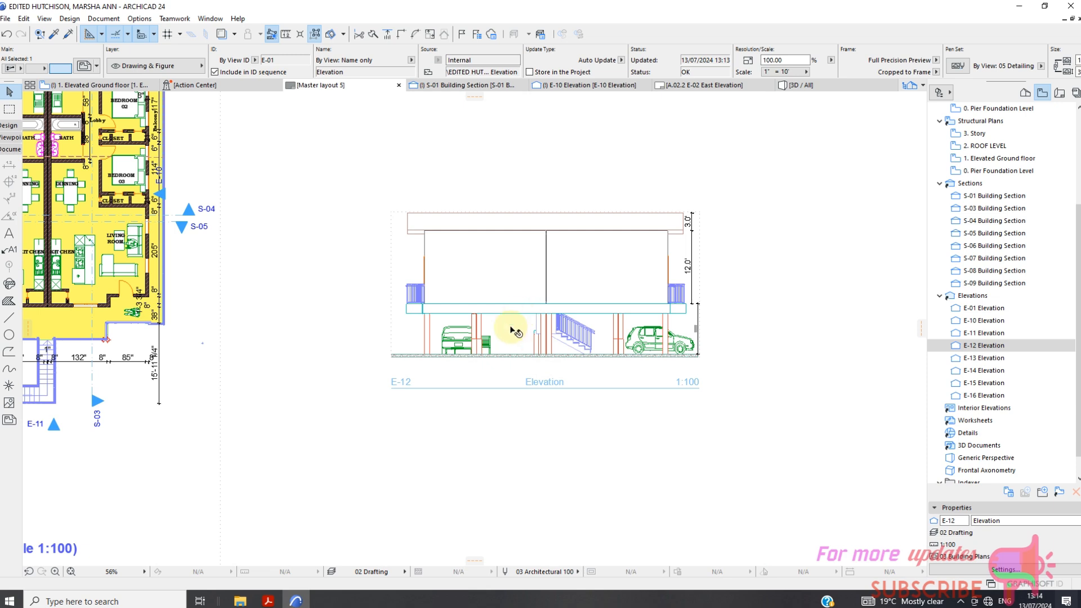
scroll(600, 248, up, 1)
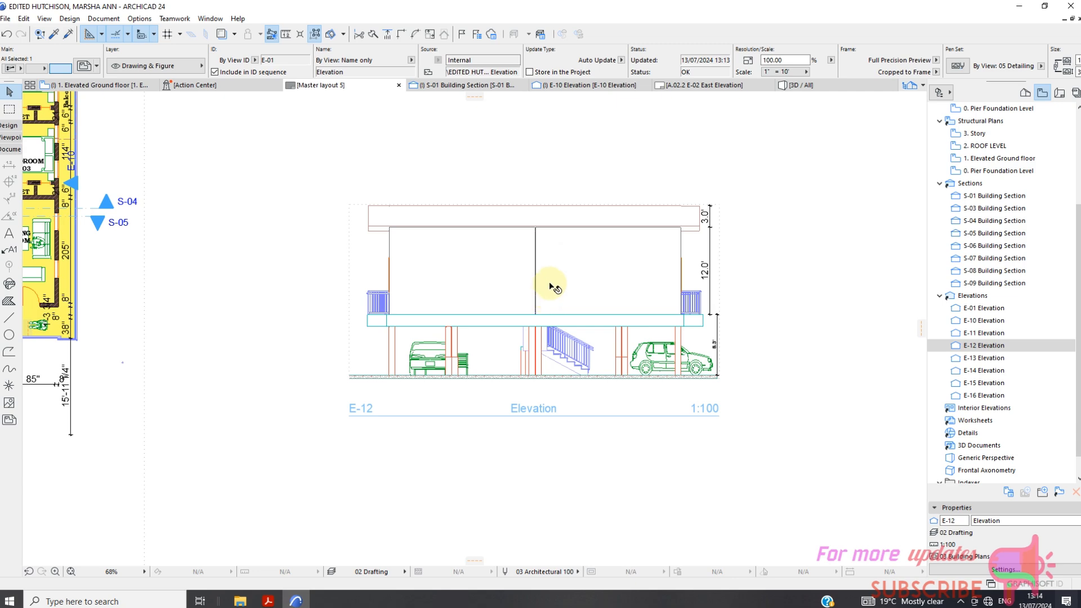
scroll(550, 300, down, 9)
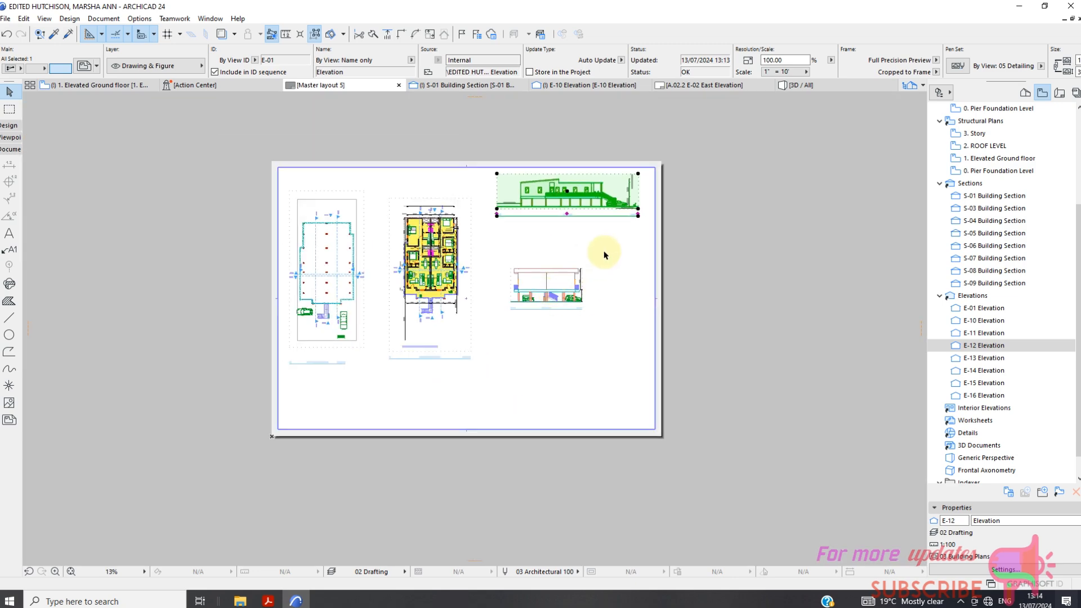
click(605, 255)
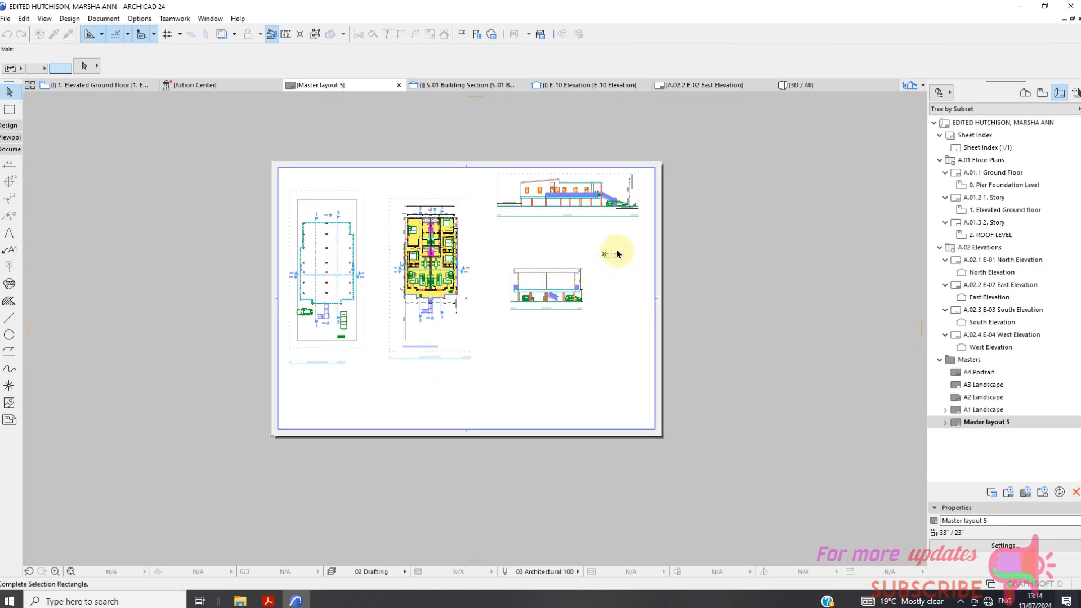
click(618, 249)
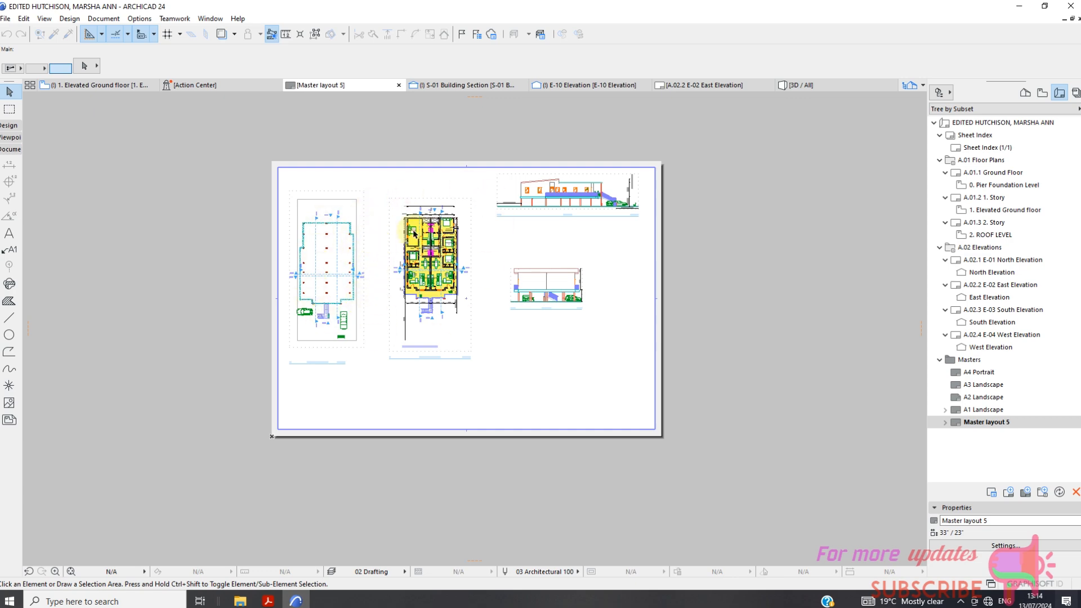
Place the S-03 Building Section view on the sheet below the E-12 elevation and check the placed drawing
scroll(415, 233, up, 5)
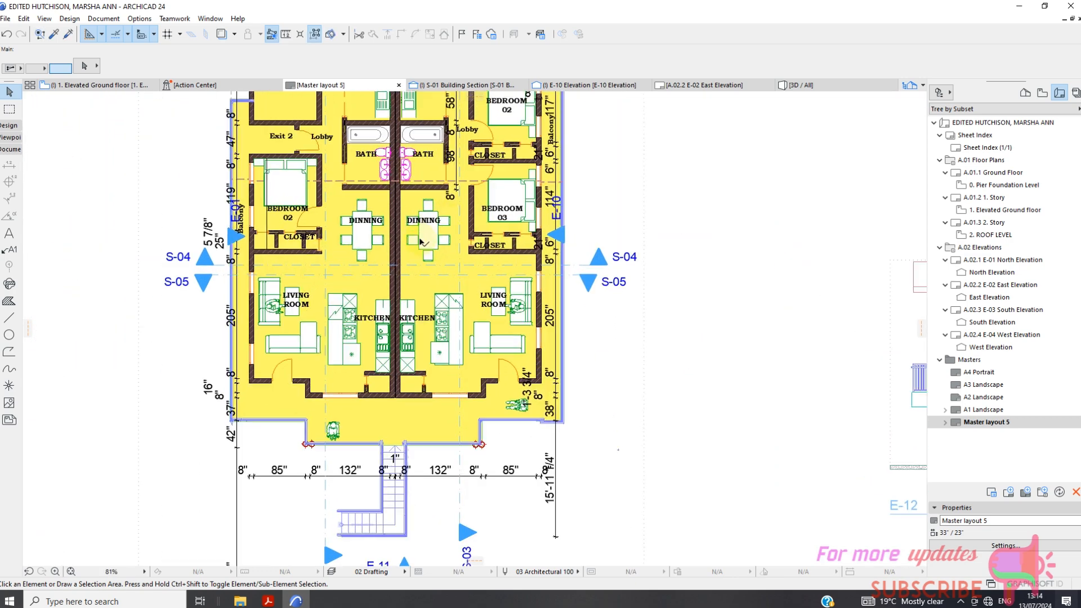
scroll(421, 241, down, 5)
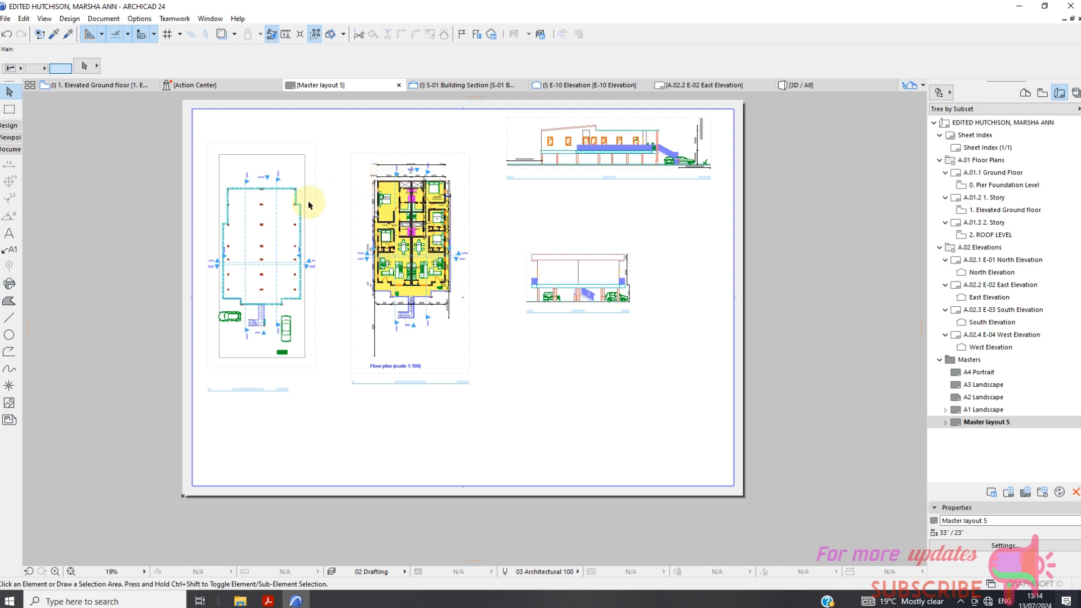
scroll(310, 214, up, 2)
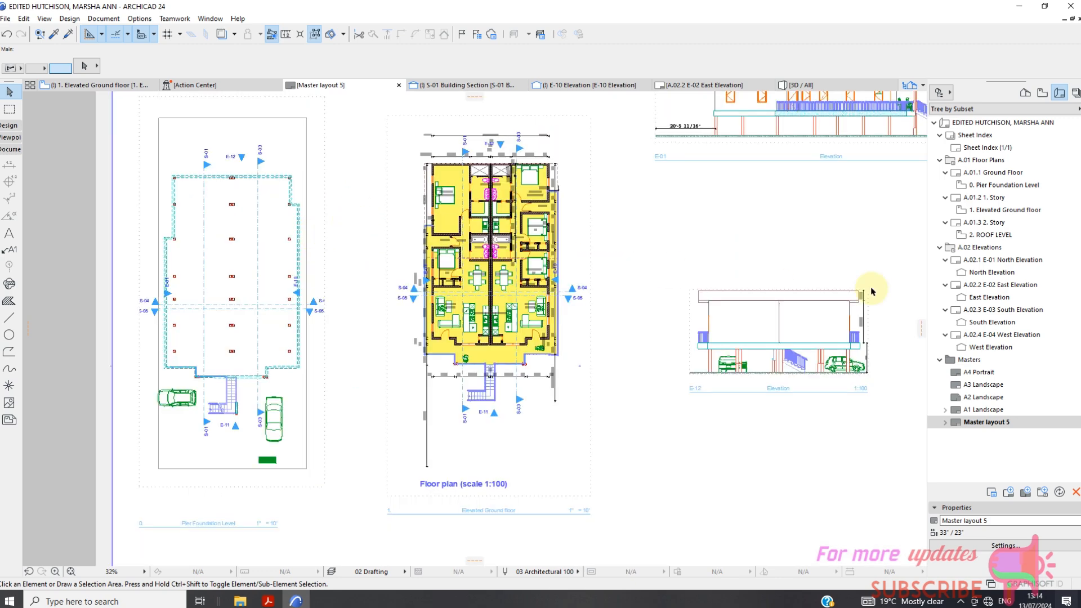
scroll(871, 291, down, 1)
click(1041, 94)
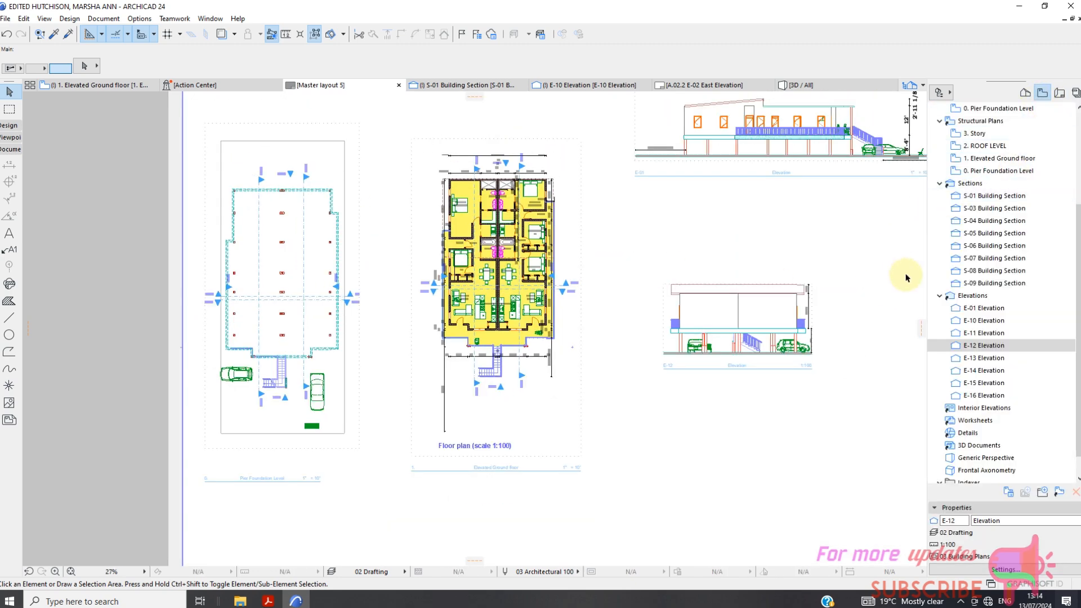
scroll(907, 277, down, 1)
click(995, 210)
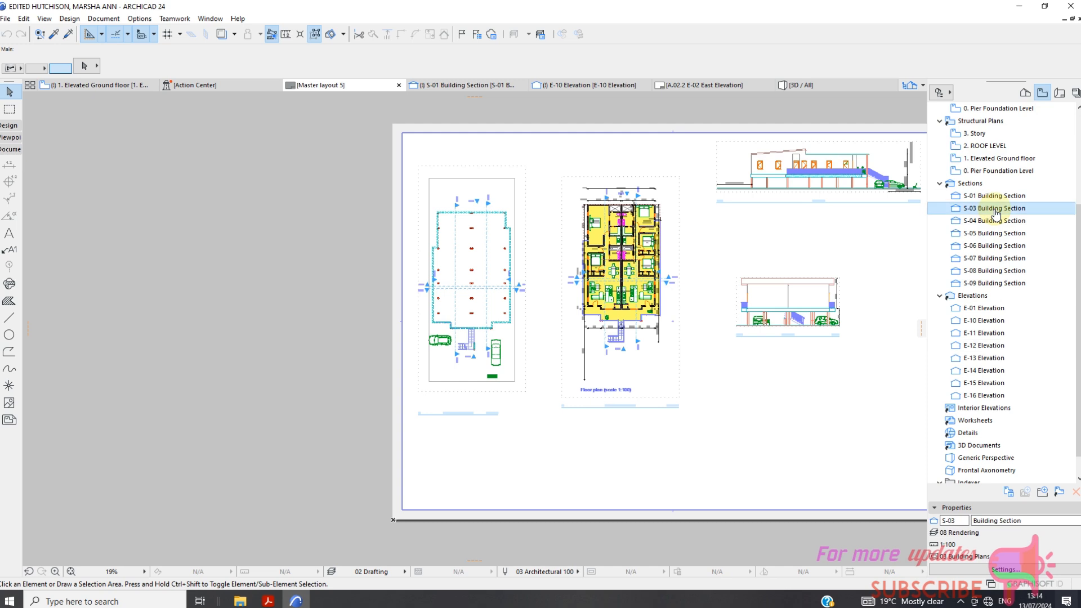
mouse_move(995, 210)
mouse_down()
mouse_move(911, 278)
mouse_move(813, 442)
mouse_move(825, 449)
mouse_up()
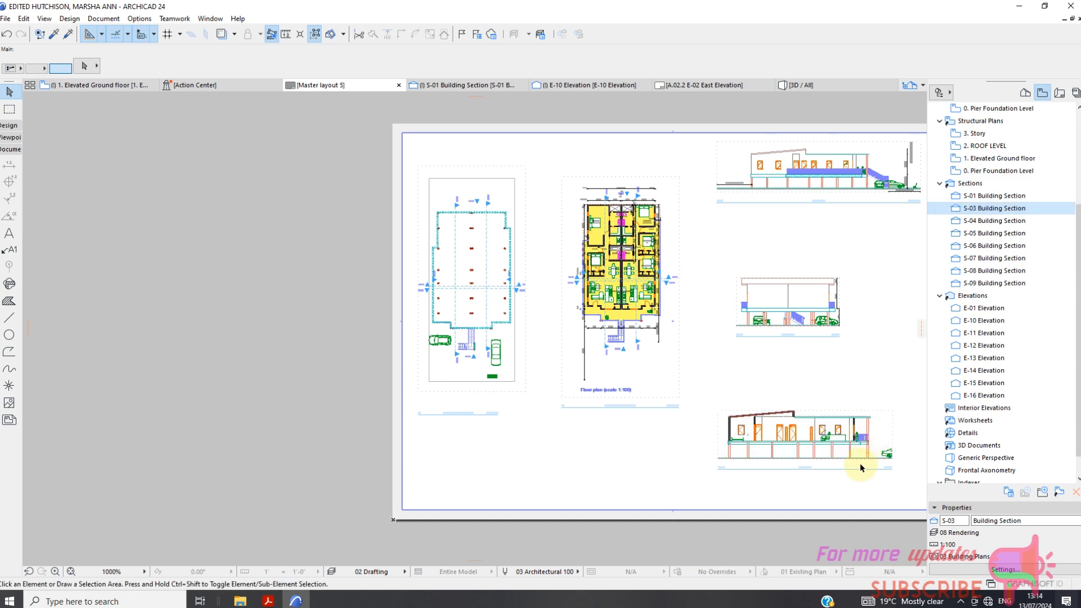
scroll(856, 464, up, 3)
scroll(857, 464, up, 2)
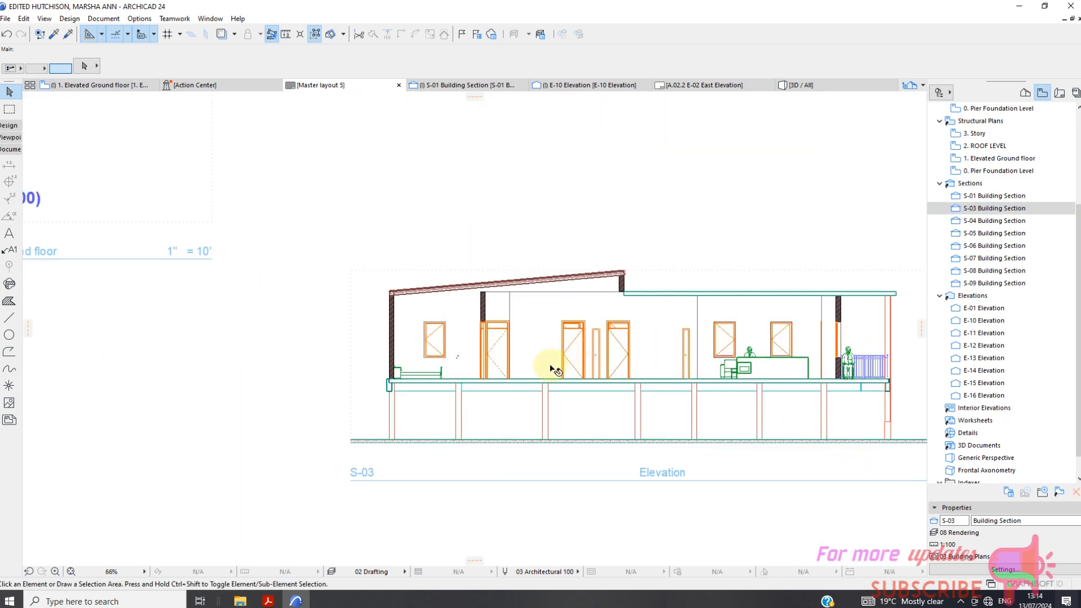
scroll(554, 370, down, 4)
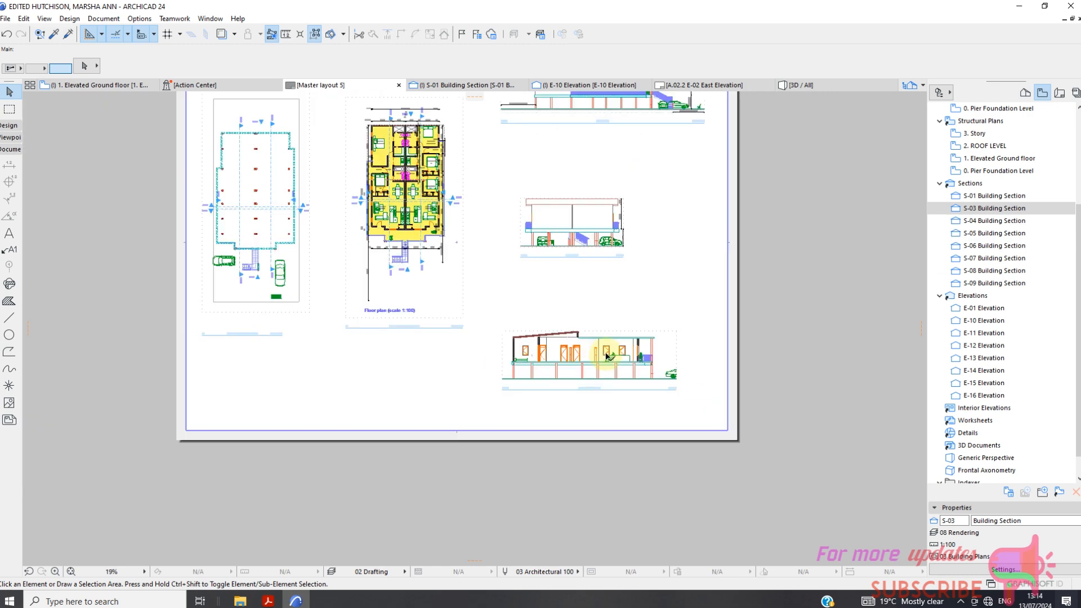
Move the E-12 elevation drawing straight up so it sits just below the E-01 elevation
scroll(599, 306, down, 2)
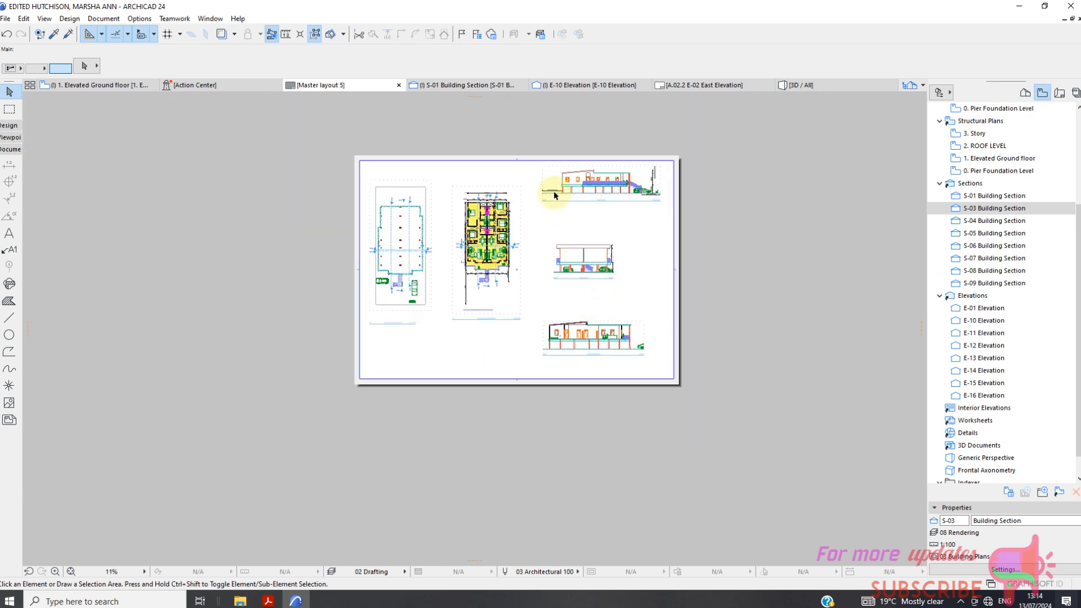
scroll(554, 194, up, 2)
click(616, 325)
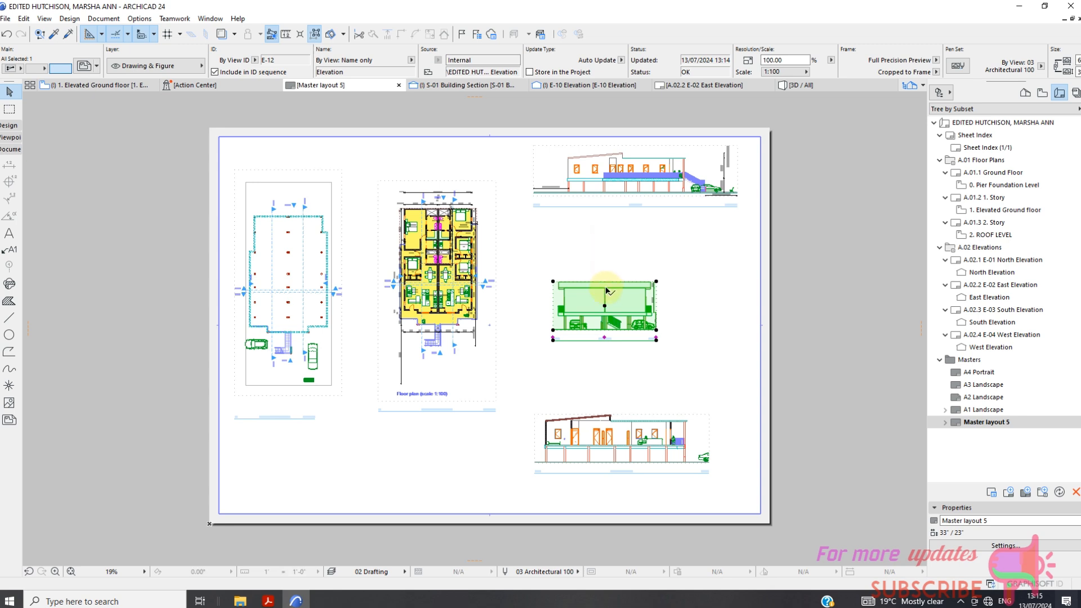
click(604, 305)
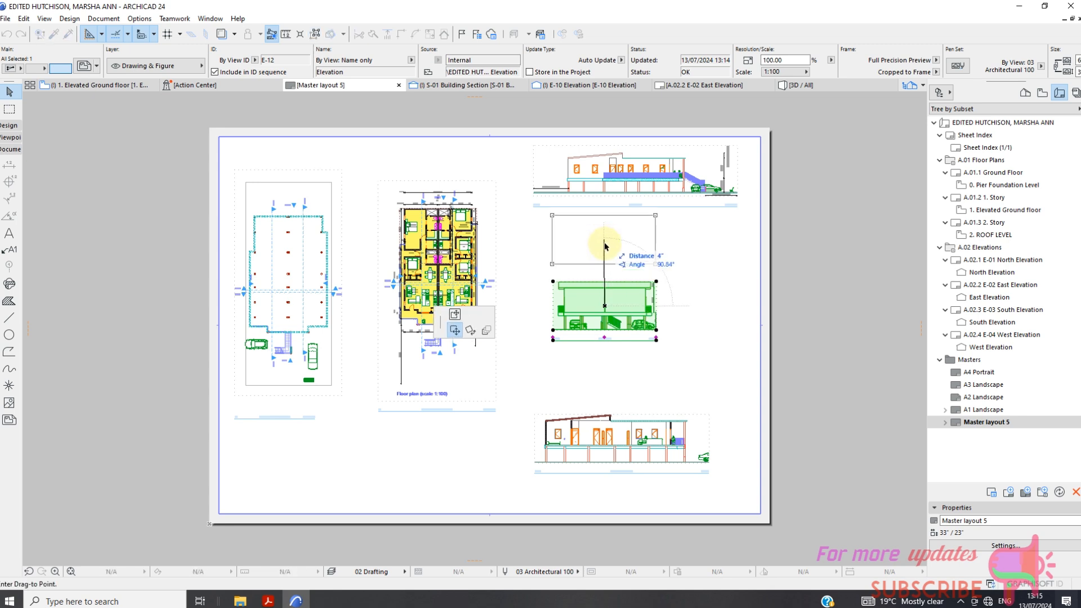
click(604, 251)
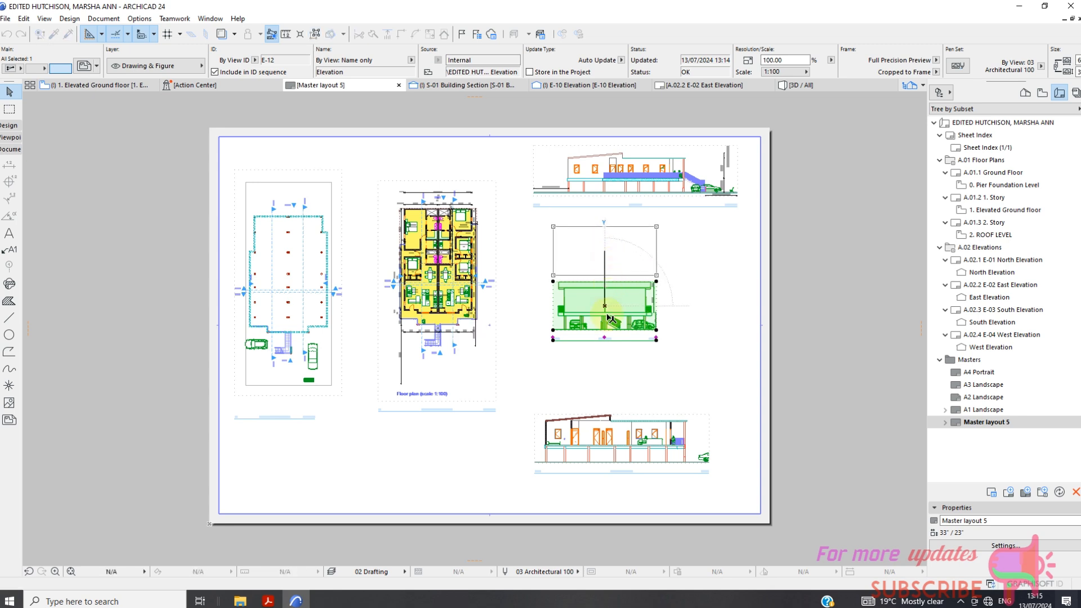
Move the S-03 building section drawing up to just below the E-12 elevation and deselect it
click(621, 438)
click(621, 439)
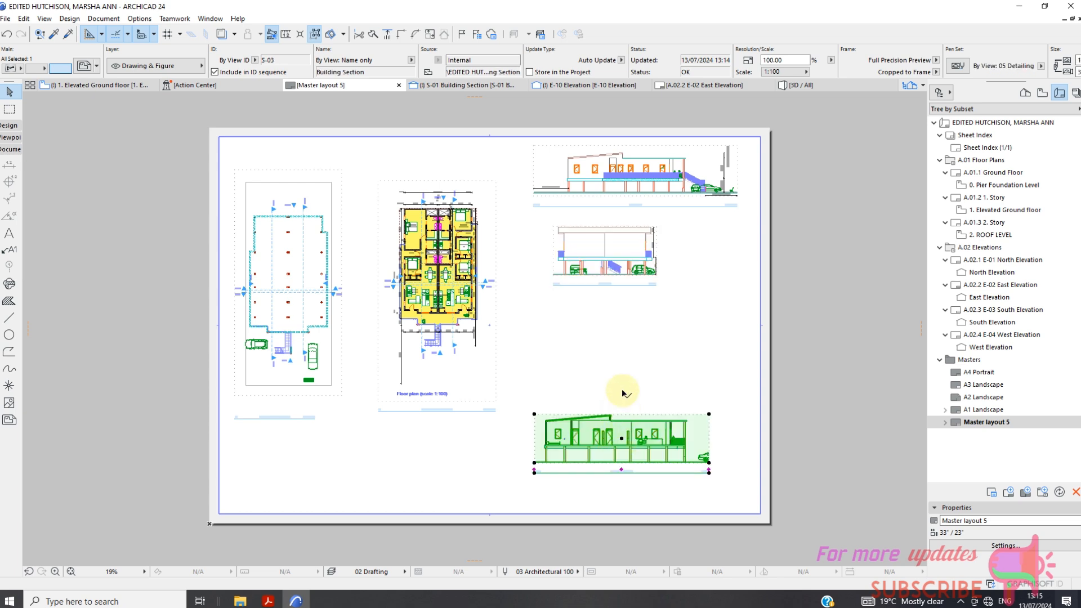
click(617, 325)
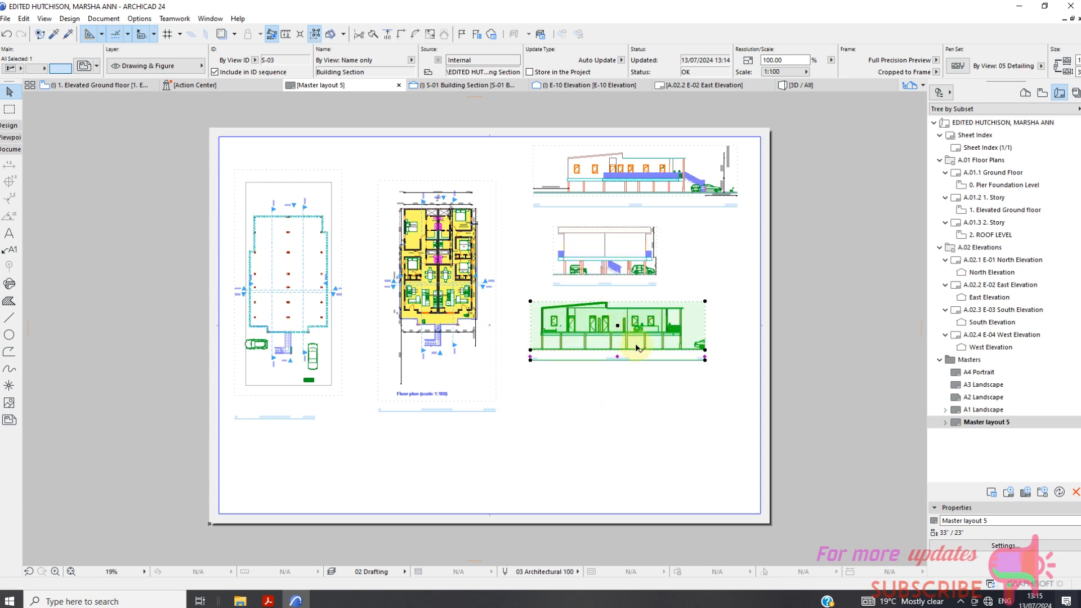
click(673, 389)
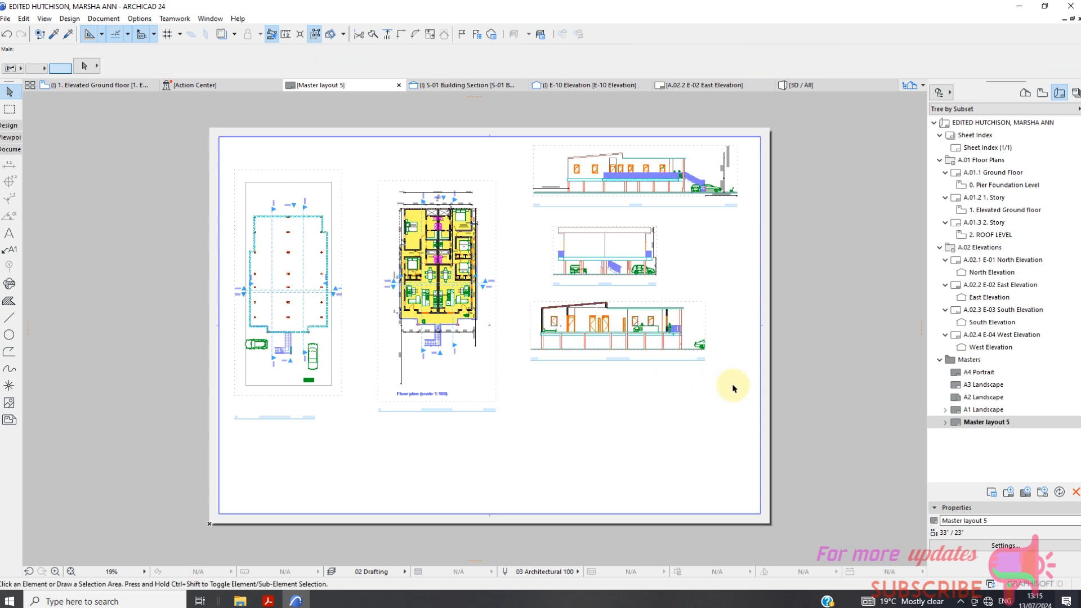
Place the S-04 Building Section view on the sheet below the S-03 section and check it against the floor plan's section markers
click(1042, 97)
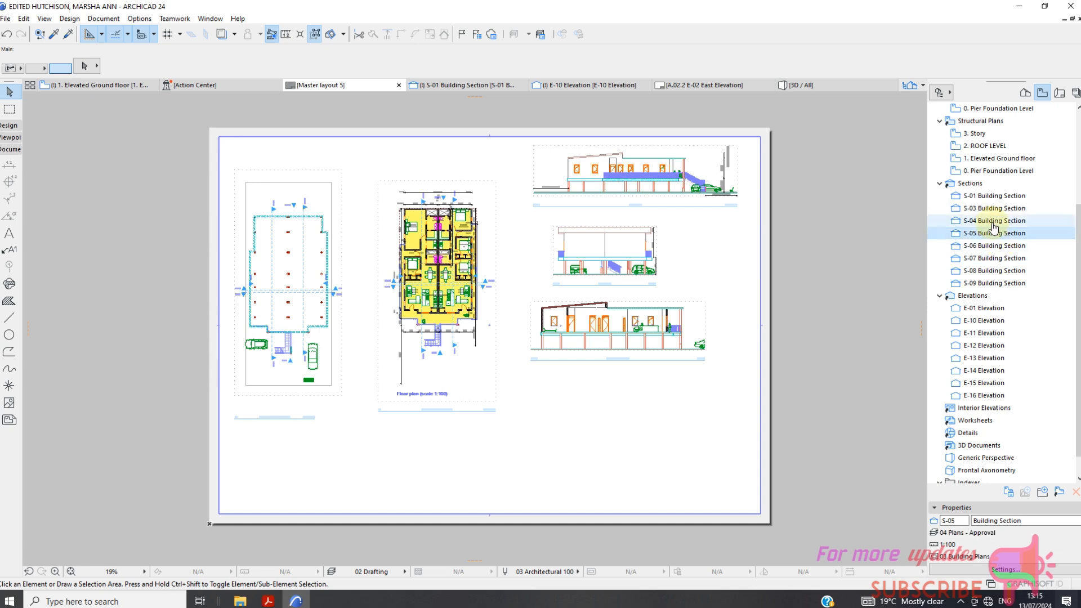
click(994, 225)
mouse_move(994, 228)
mouse_down()
mouse_move(857, 313)
mouse_move(589, 435)
mouse_move(603, 444)
mouse_up()
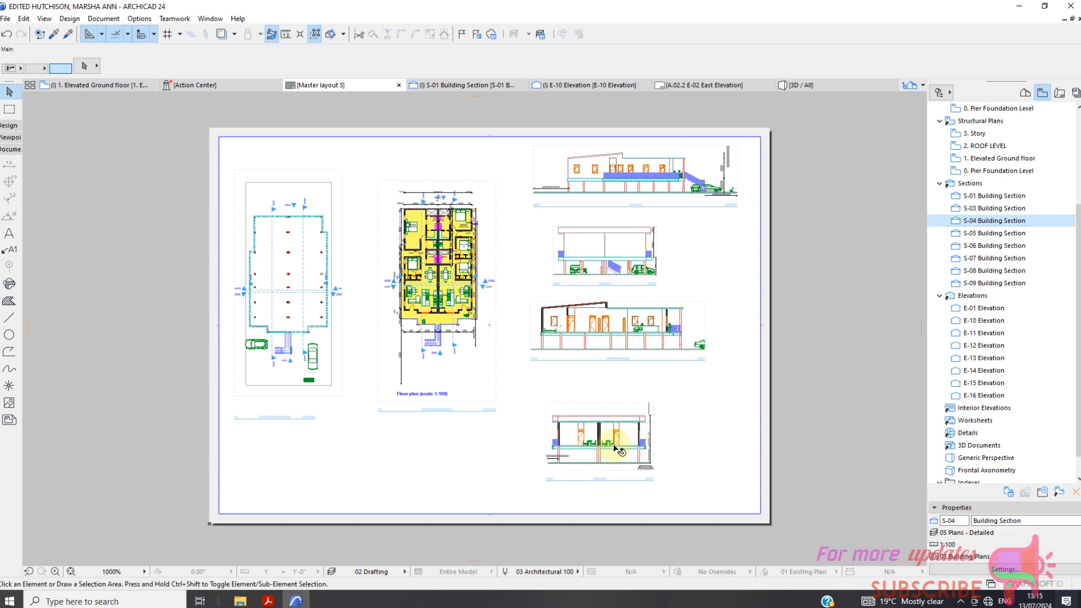
scroll(598, 459, up, 5)
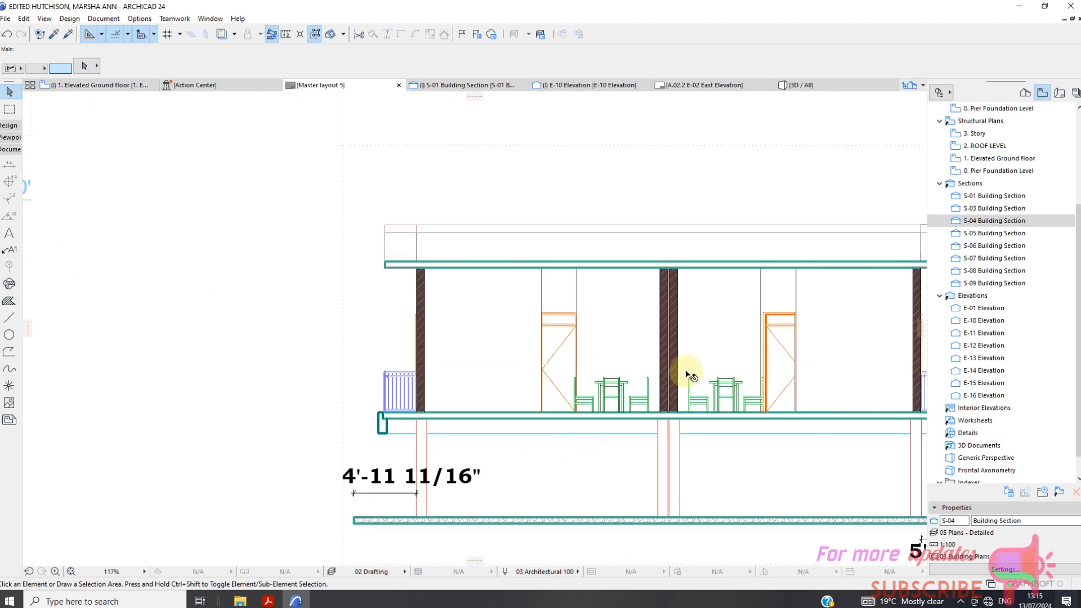
scroll(668, 388, down, 5)
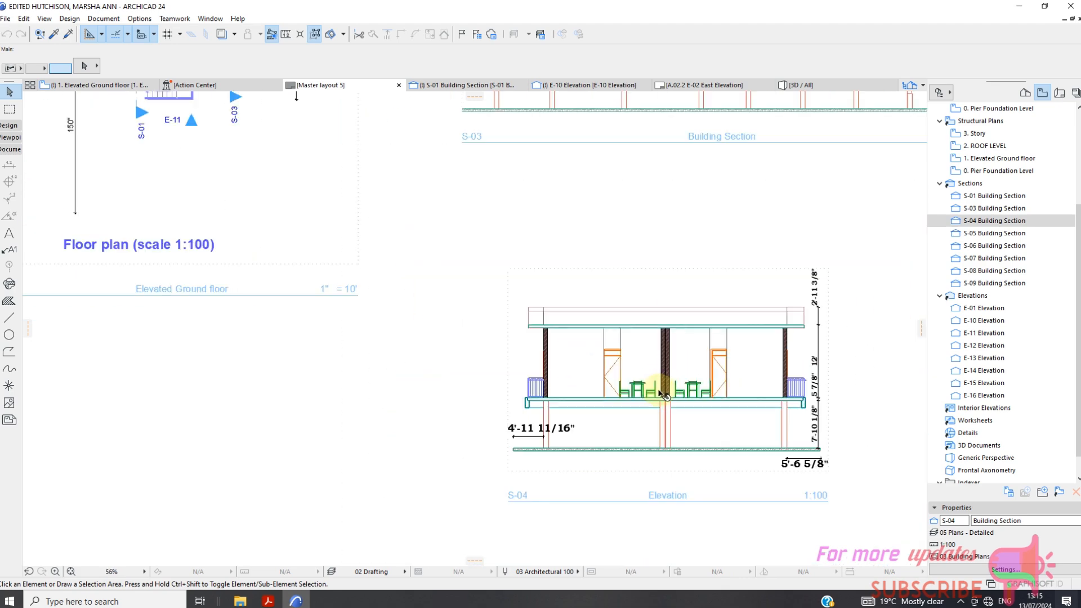
scroll(459, 280, up, 4)
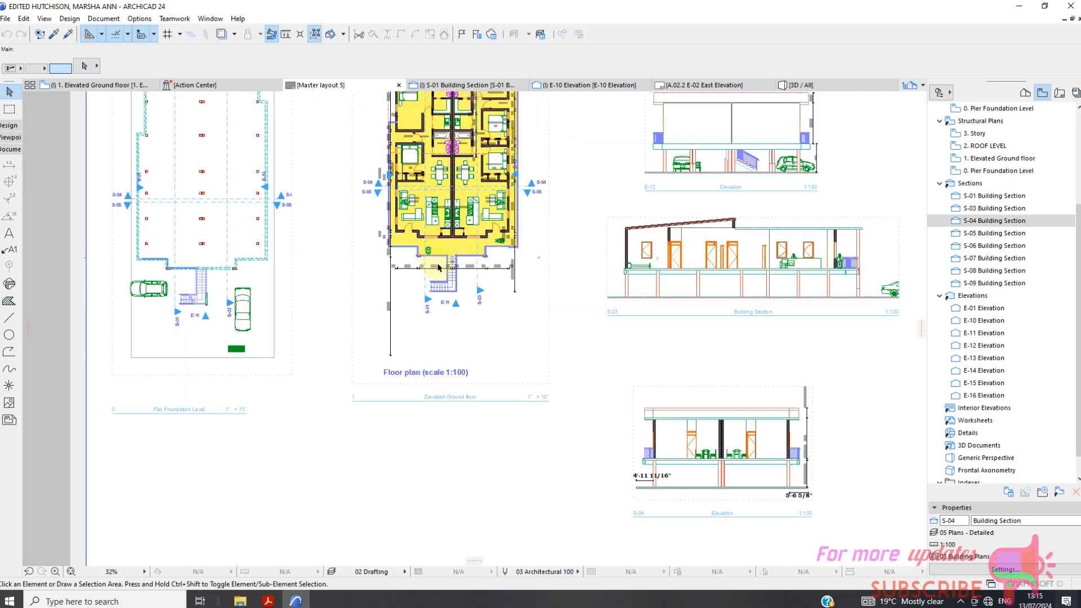
scroll(461, 357, up, 2)
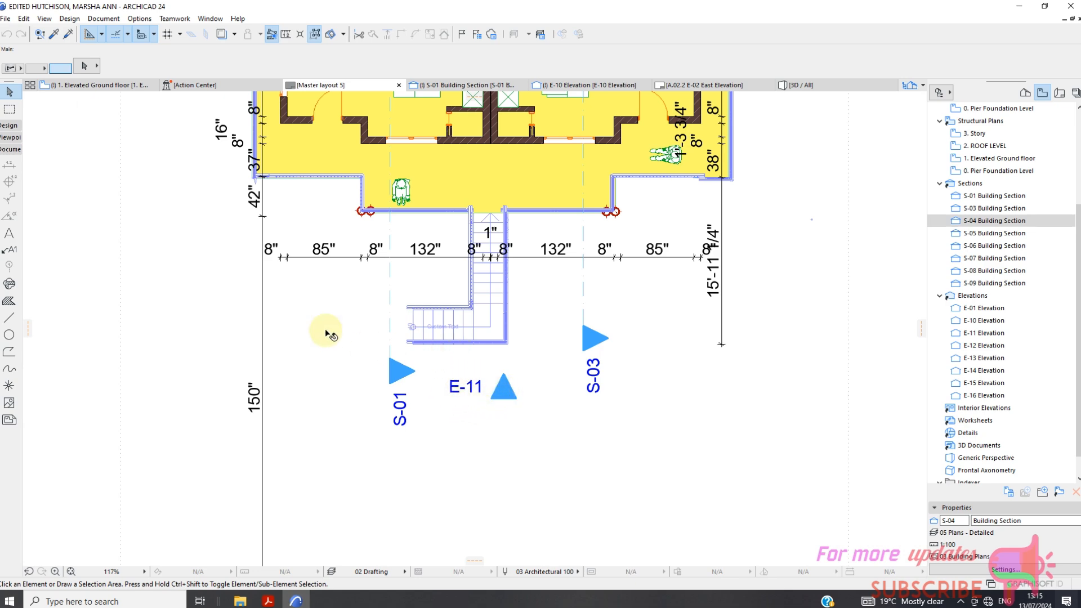
scroll(75, 214, down, 1)
scroll(353, 197, down, 5)
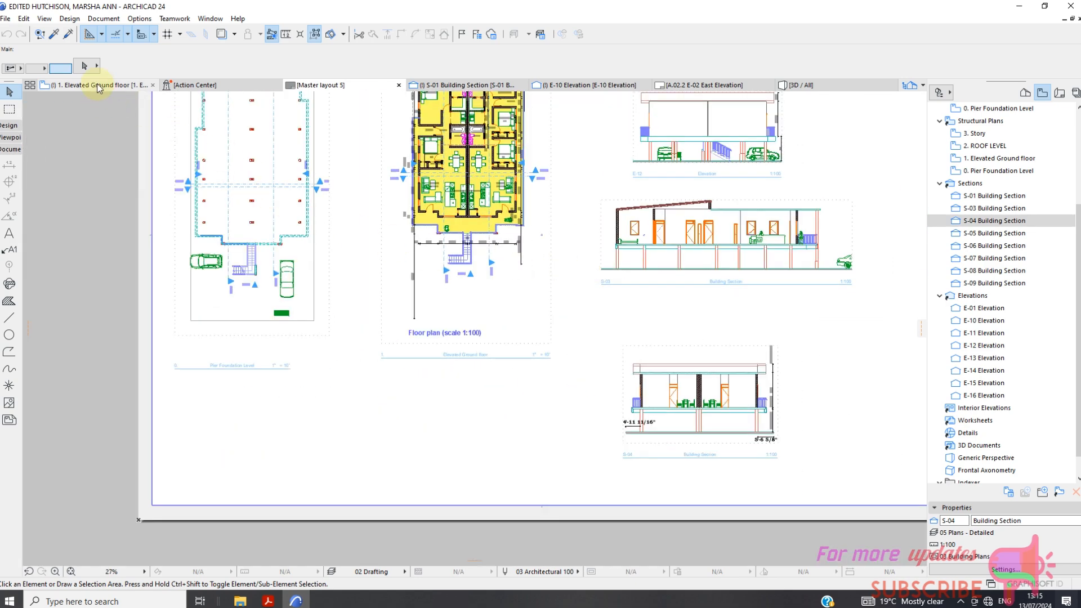
On the Elevated Ground floor plan, draw a vertical Elevation line to the right of the building, looking toward it
click(97, 85)
scroll(594, 265, down, 6)
scroll(105, 252, down, 4)
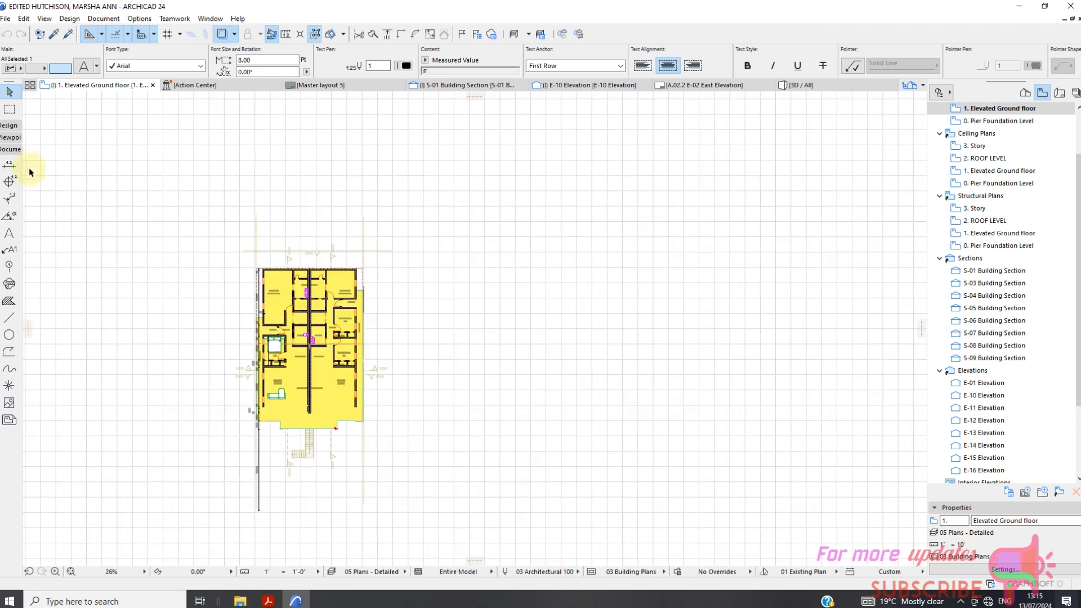
click(12, 139)
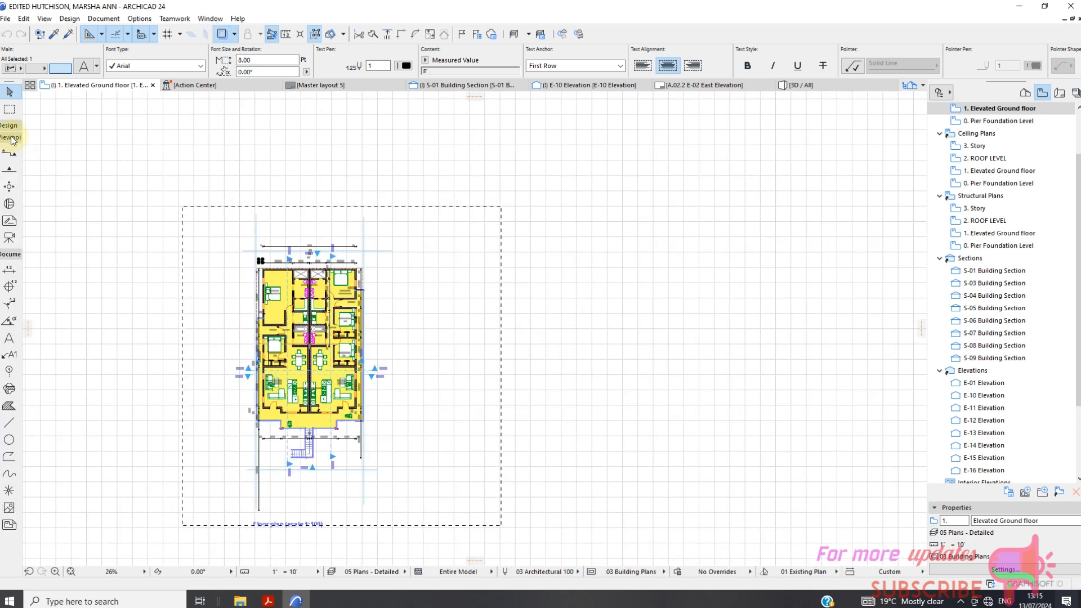
click(10, 169)
scroll(245, 261, up, 2)
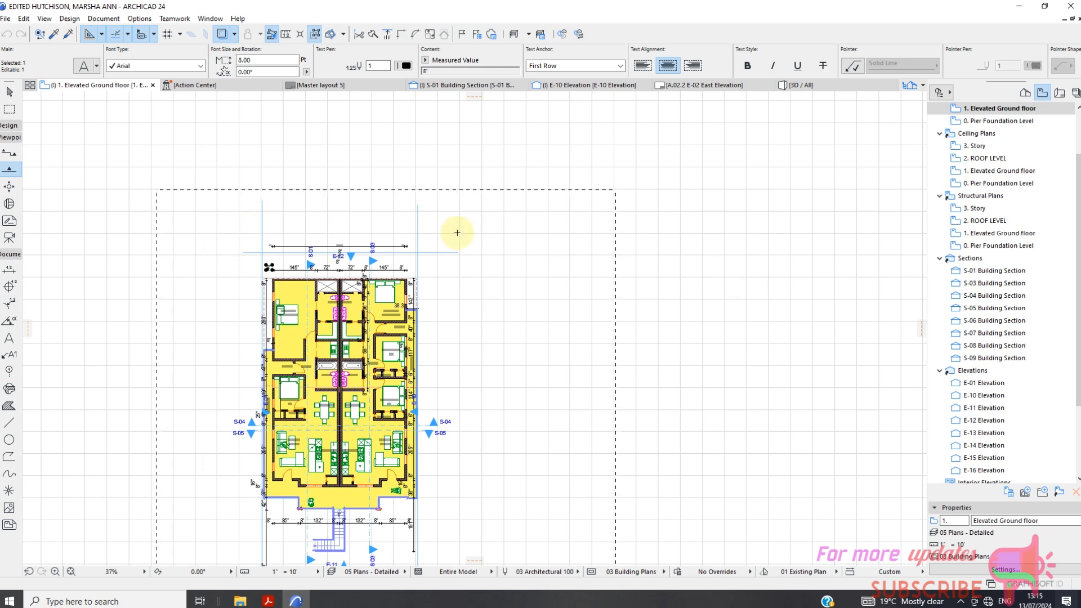
key(Escape)
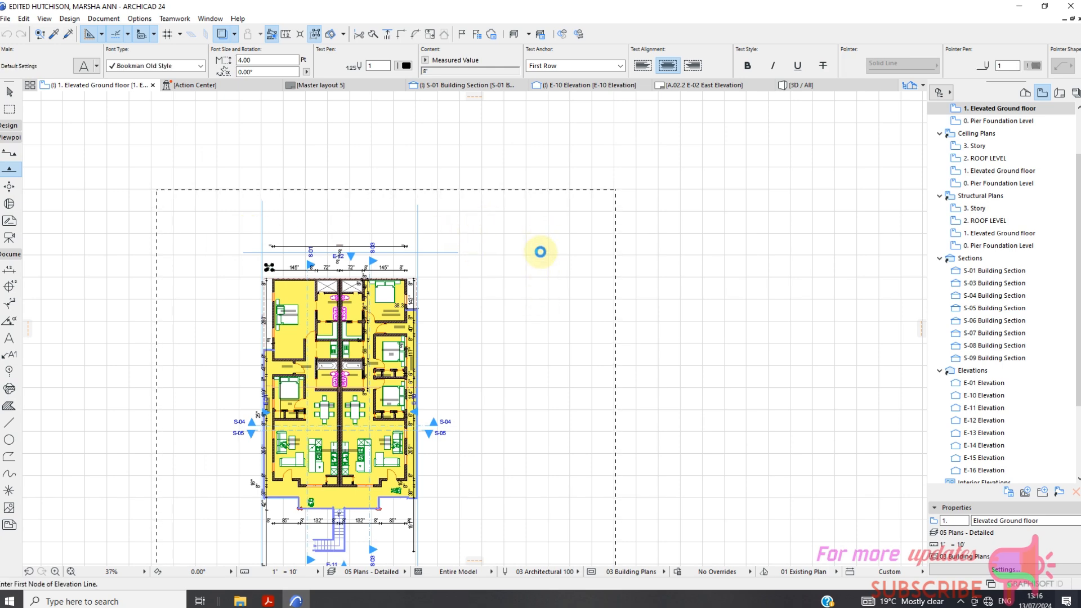
scroll(543, 506, down, 3)
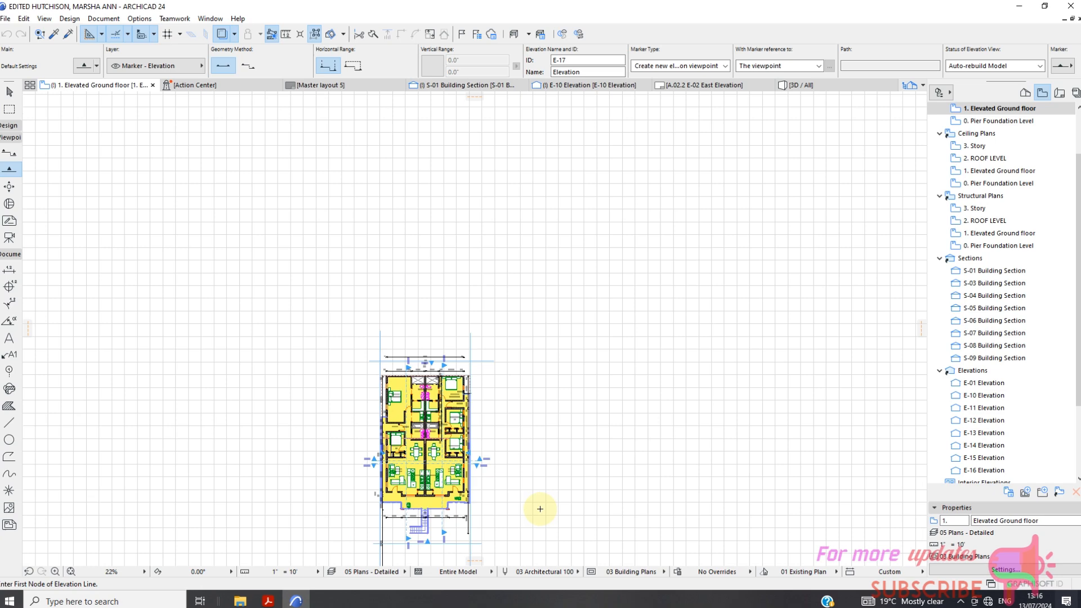
click(527, 375)
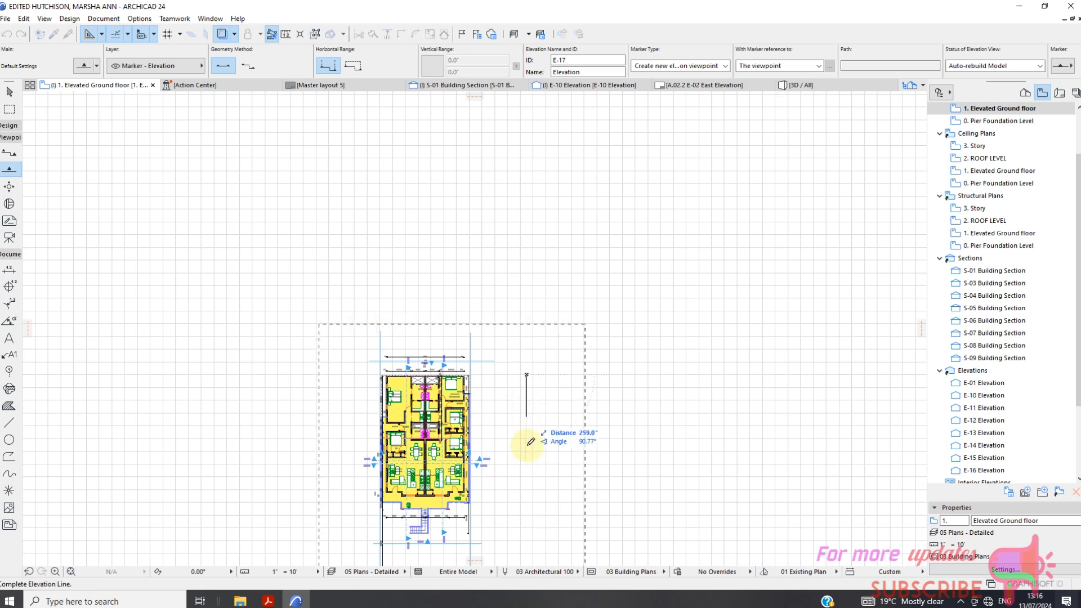
click(530, 518)
scroll(541, 475, up, 2)
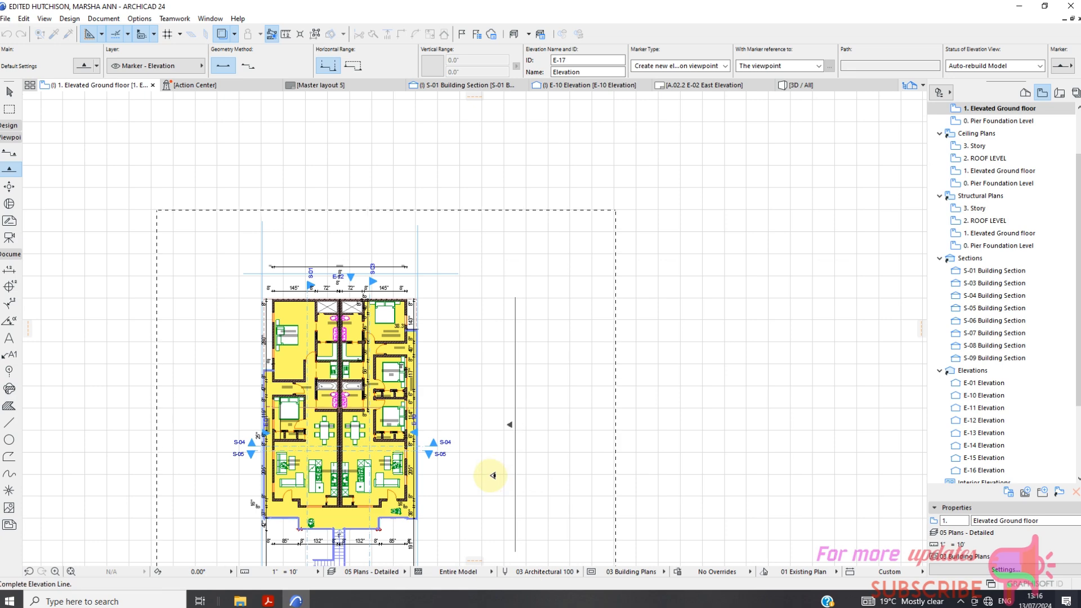
click(476, 444)
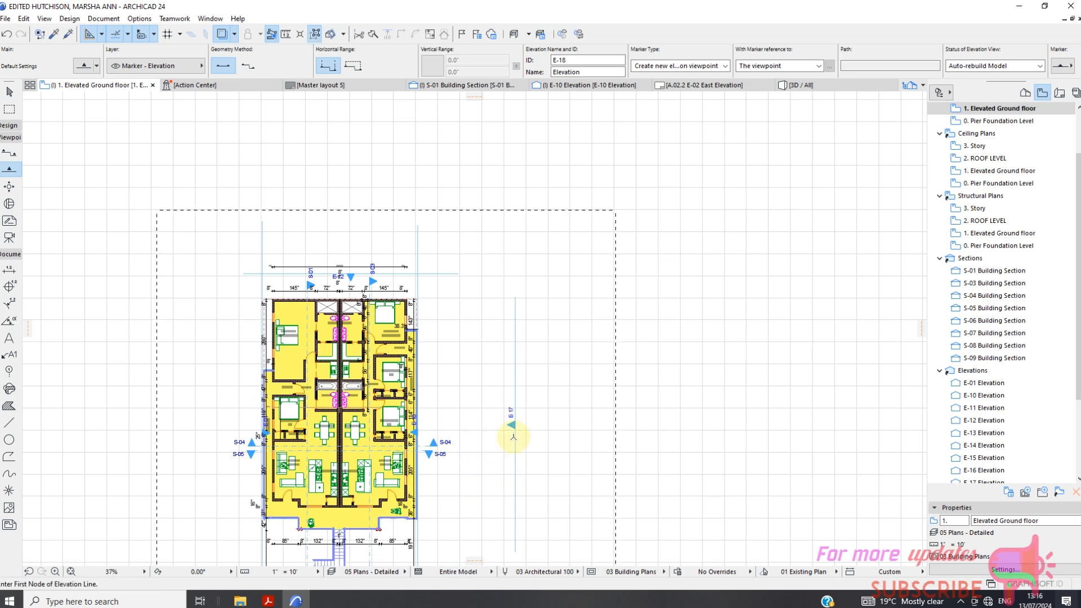
Examine the Elevated Ground floor plan with the new elevation line and the existing section and elevation markers around the building
scroll(510, 430, up, 1)
scroll(346, 324, down, 2)
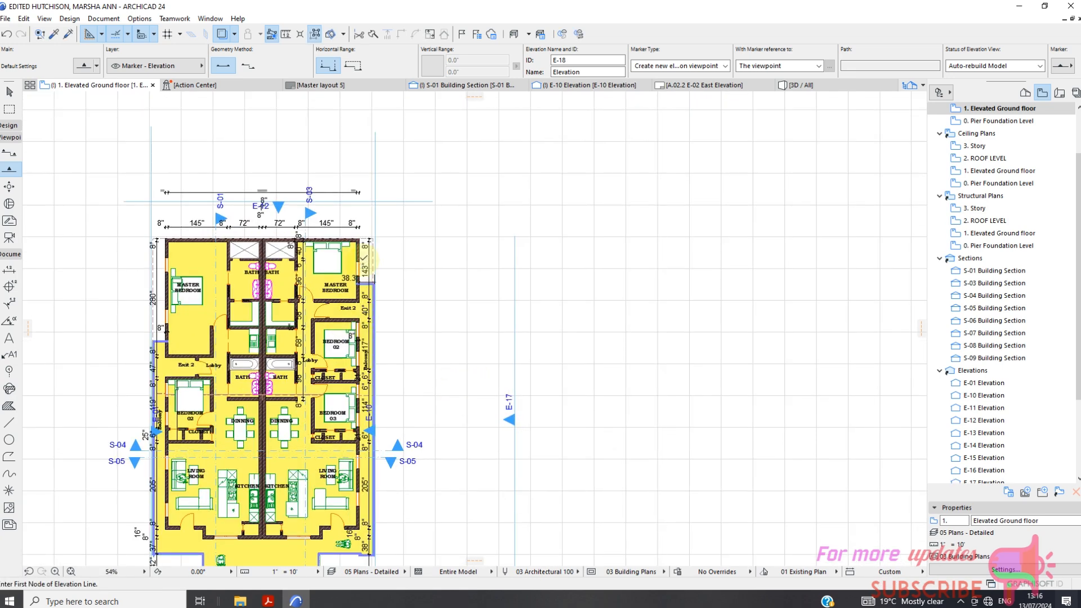
scroll(459, 338, up, 2)
scroll(420, 333, down, 2)
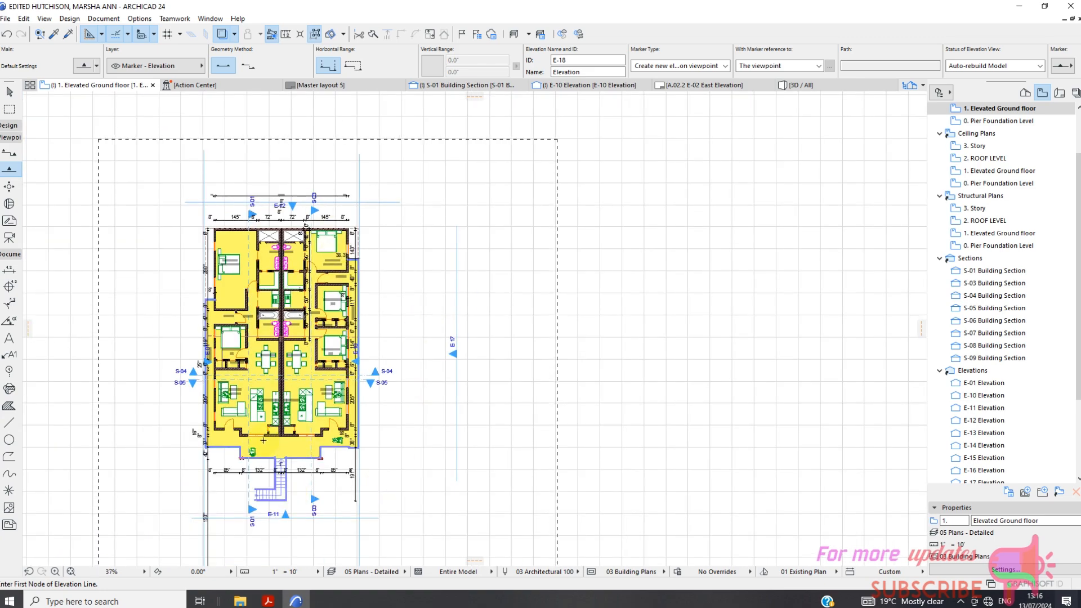
scroll(445, 234, up, 4)
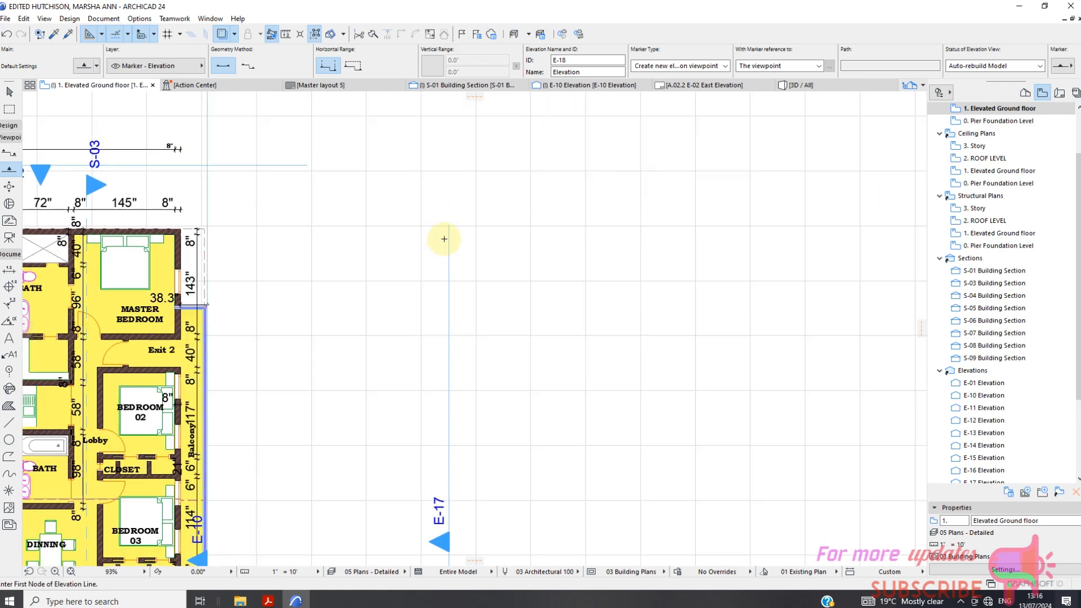
scroll(467, 242, down, 4)
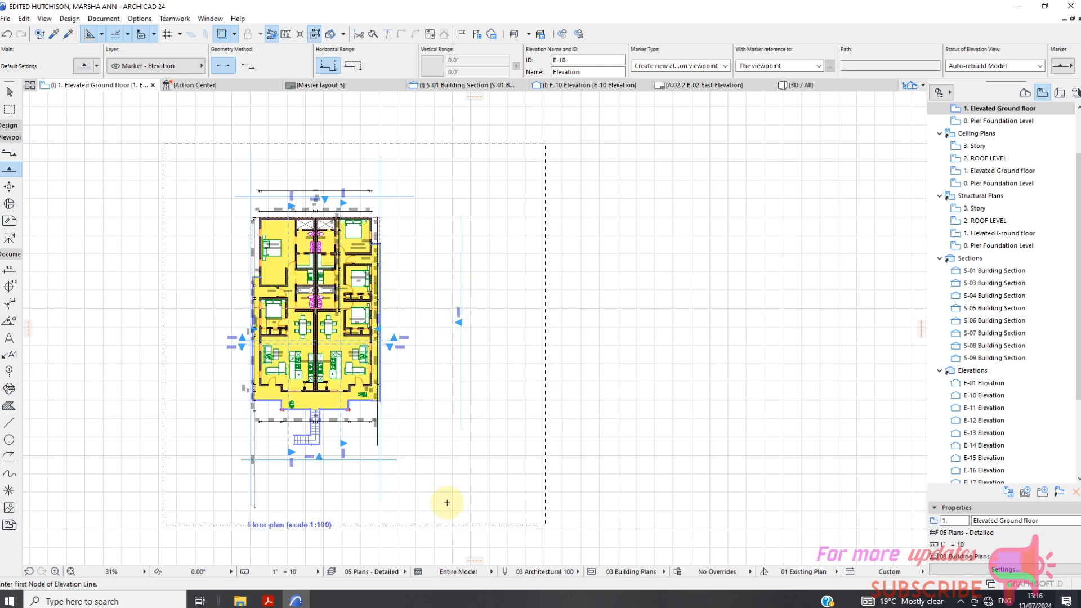
scroll(322, 466, up, 2)
scroll(336, 439, down, 1)
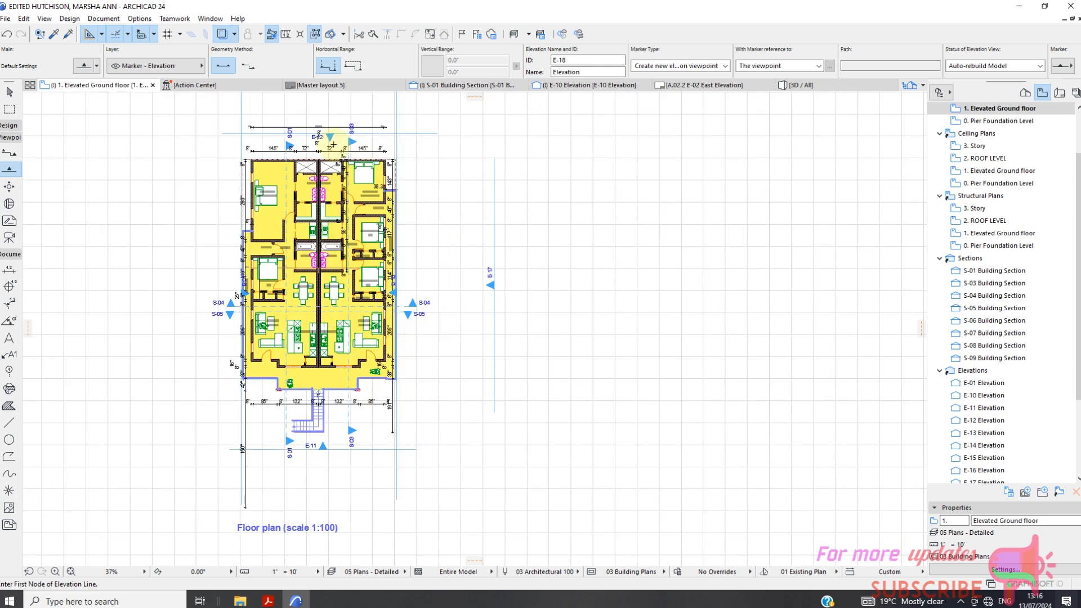
scroll(458, 210, down, 1)
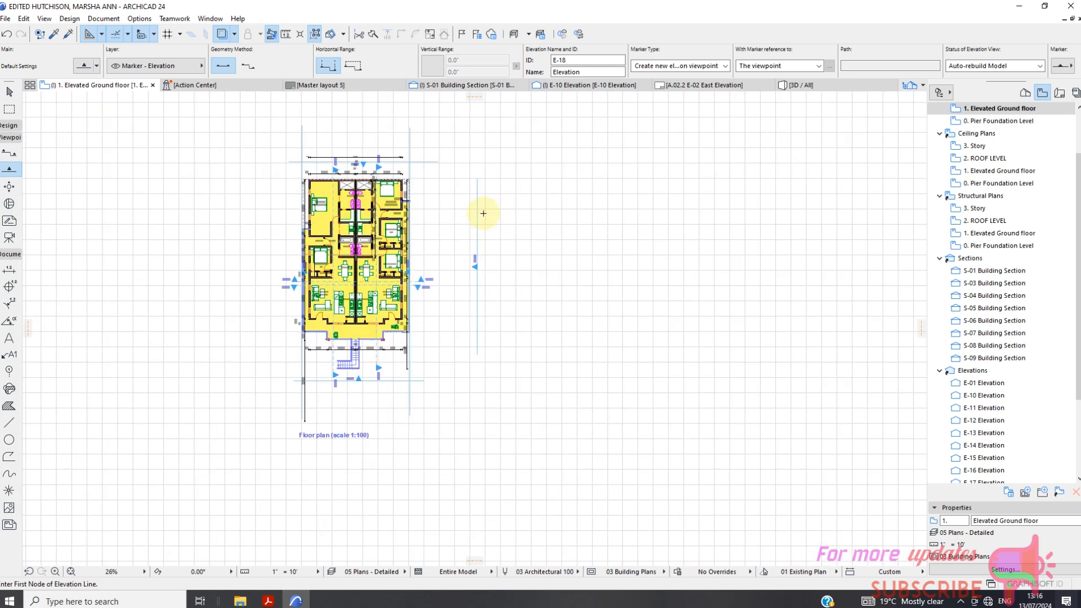
scroll(411, 354, up, 3)
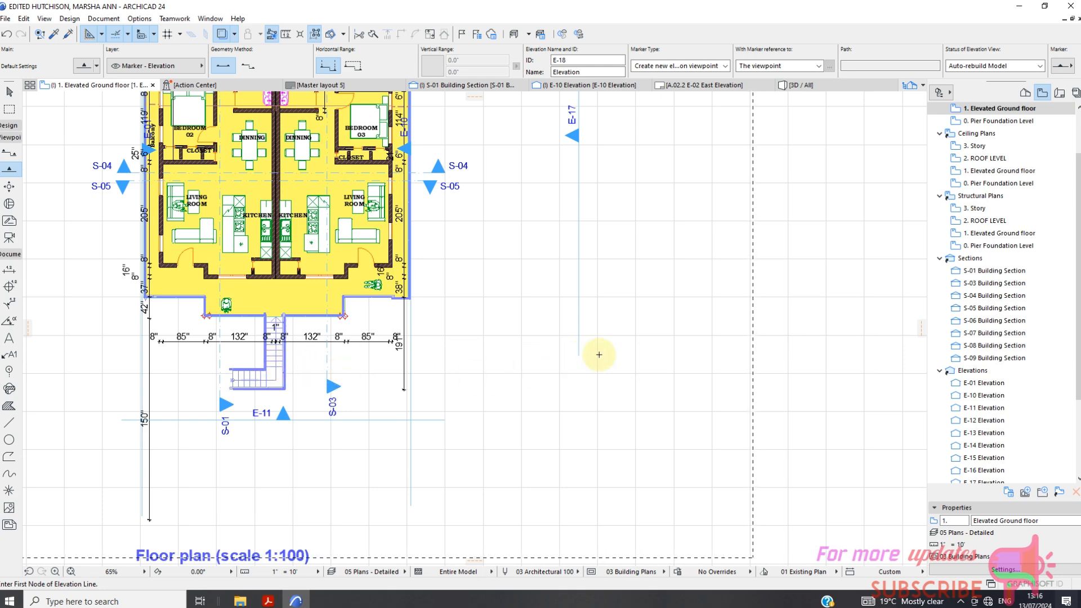
scroll(557, 374, down, 1)
scroll(591, 338, down, 1)
scroll(586, 338, down, 1)
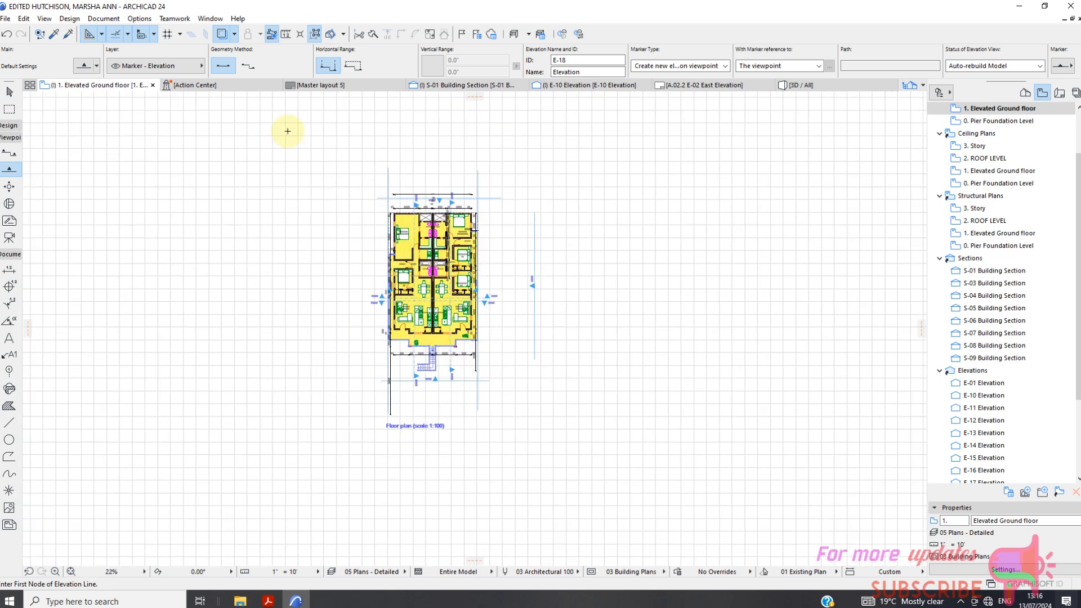
Return to Master layout 5 and review how the floor plans, elevations and sections are arranged on the sheet
click(353, 87)
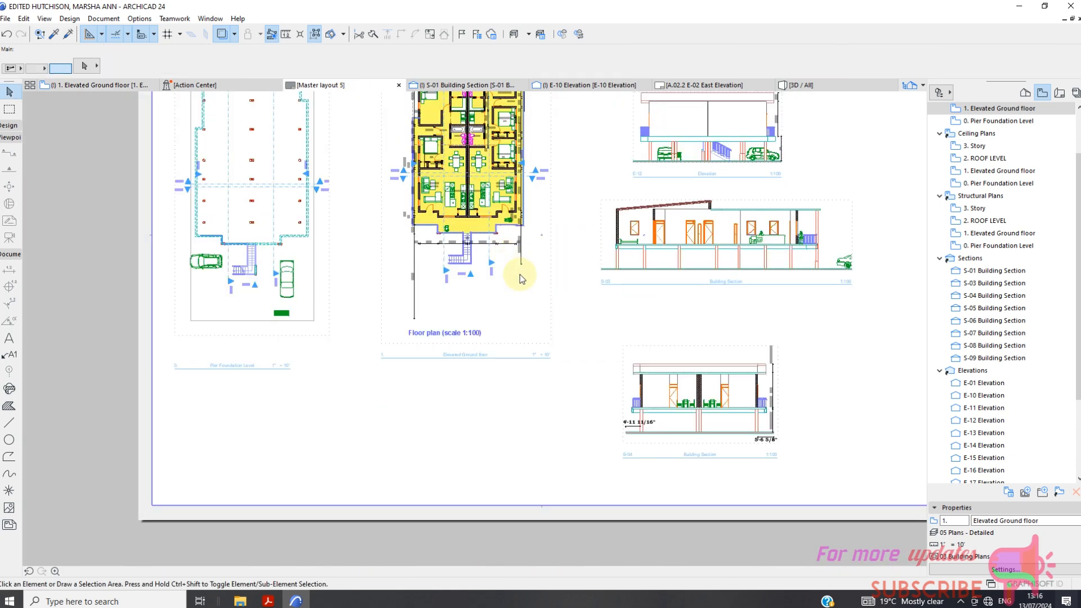
scroll(672, 338, down, 1)
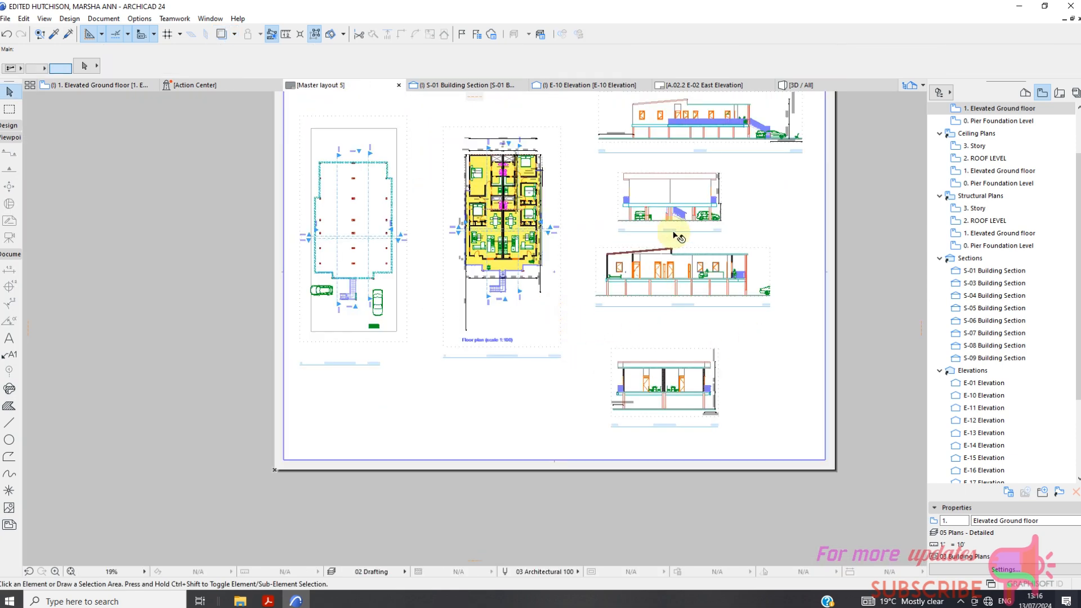
scroll(647, 345, down, 2)
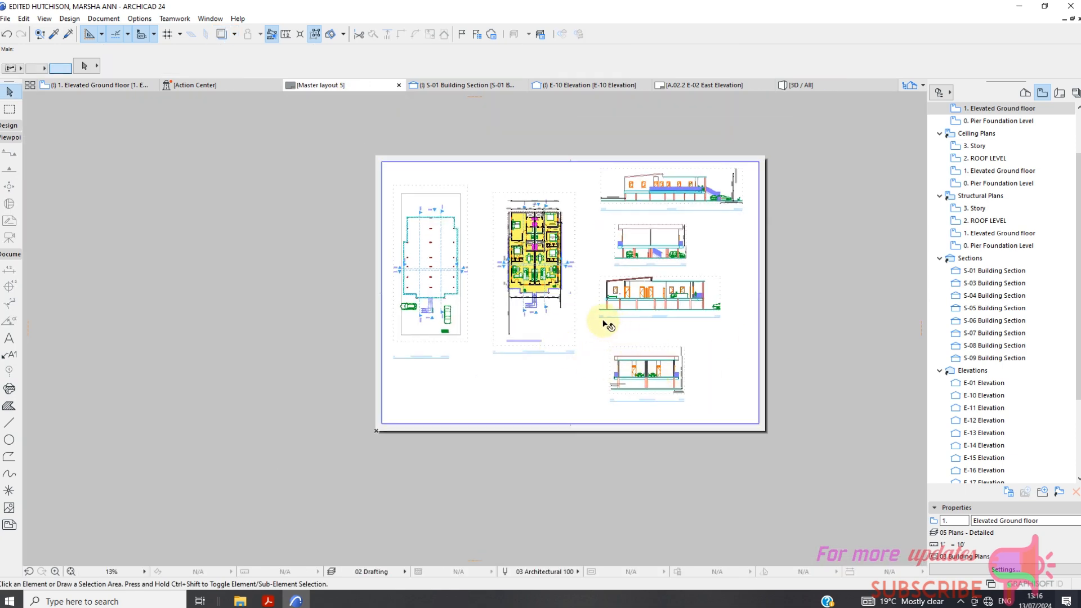
scroll(433, 259, up, 2)
scroll(415, 212, up, 3)
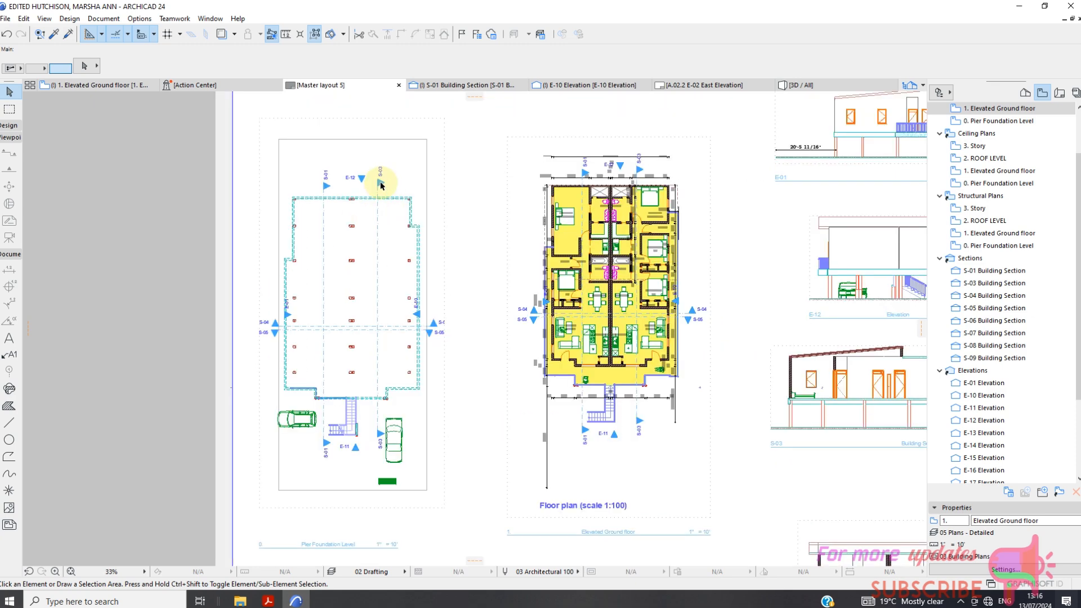
click(376, 154)
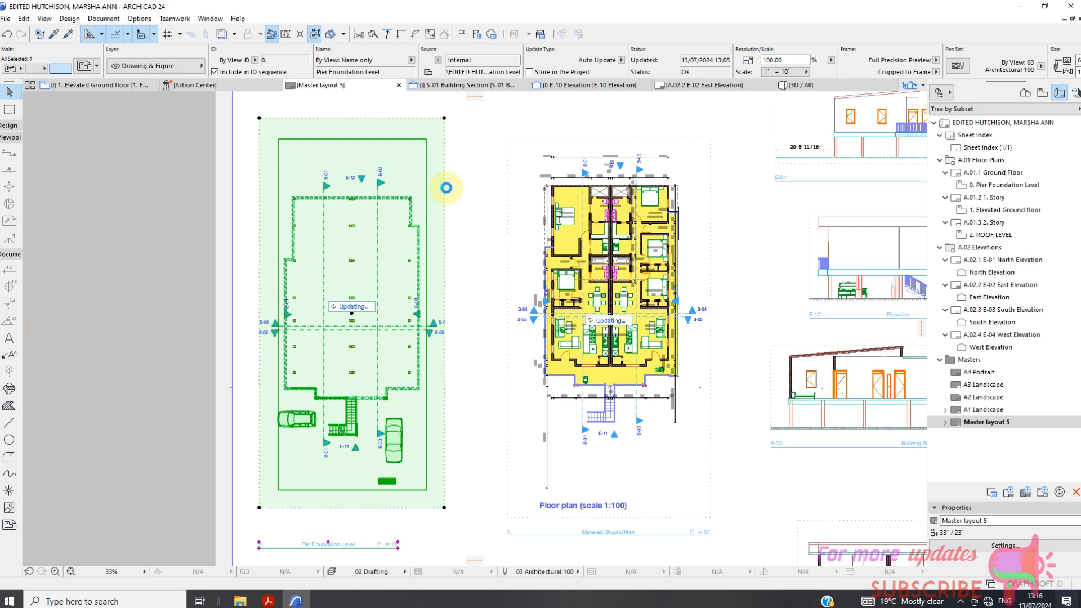
right_click(442, 171)
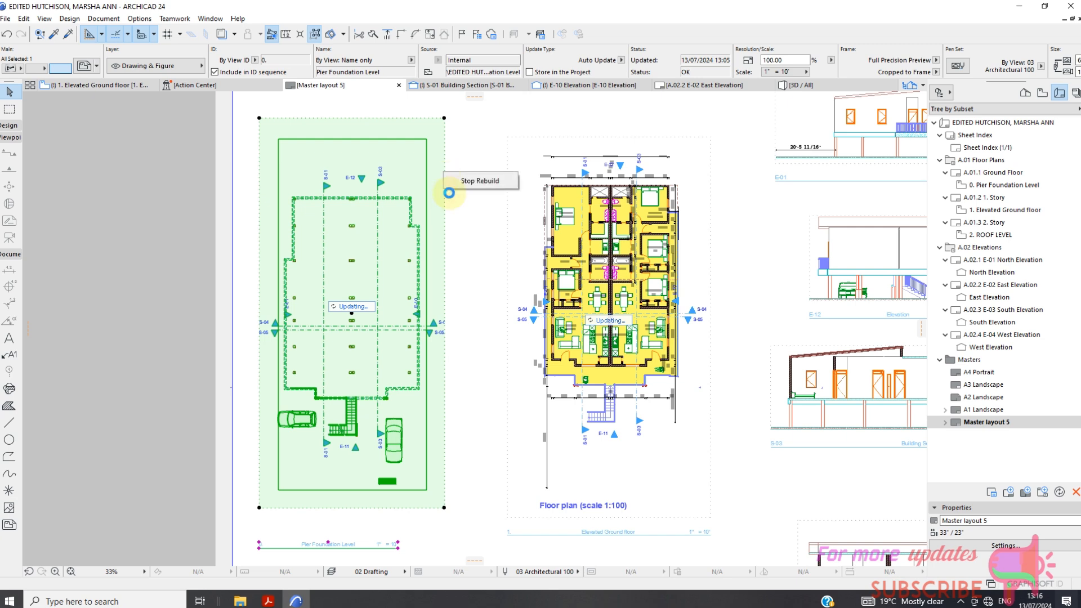
click(465, 227)
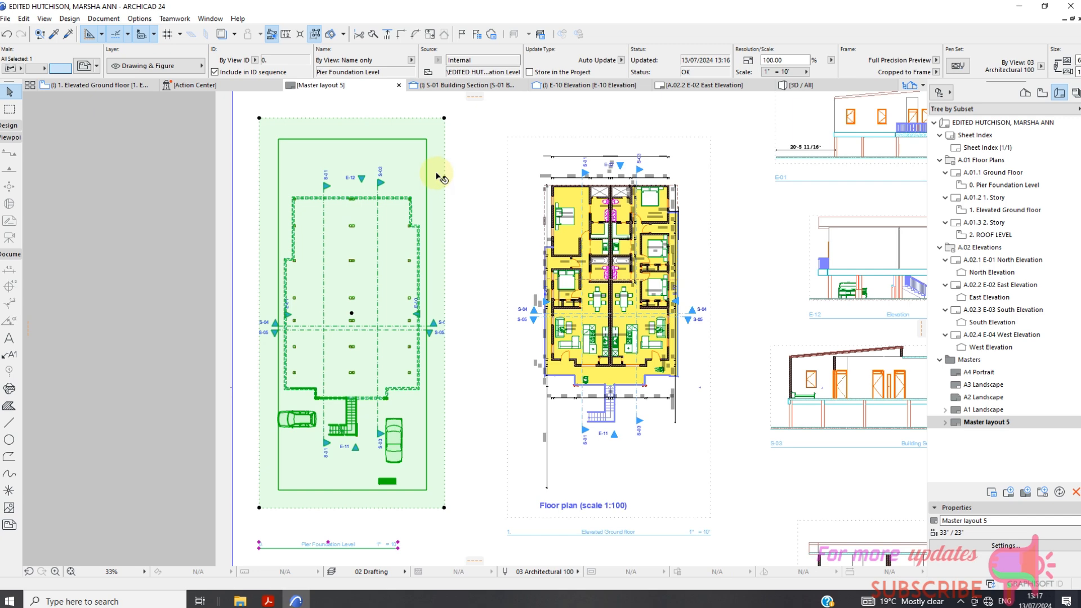
right_click(438, 174)
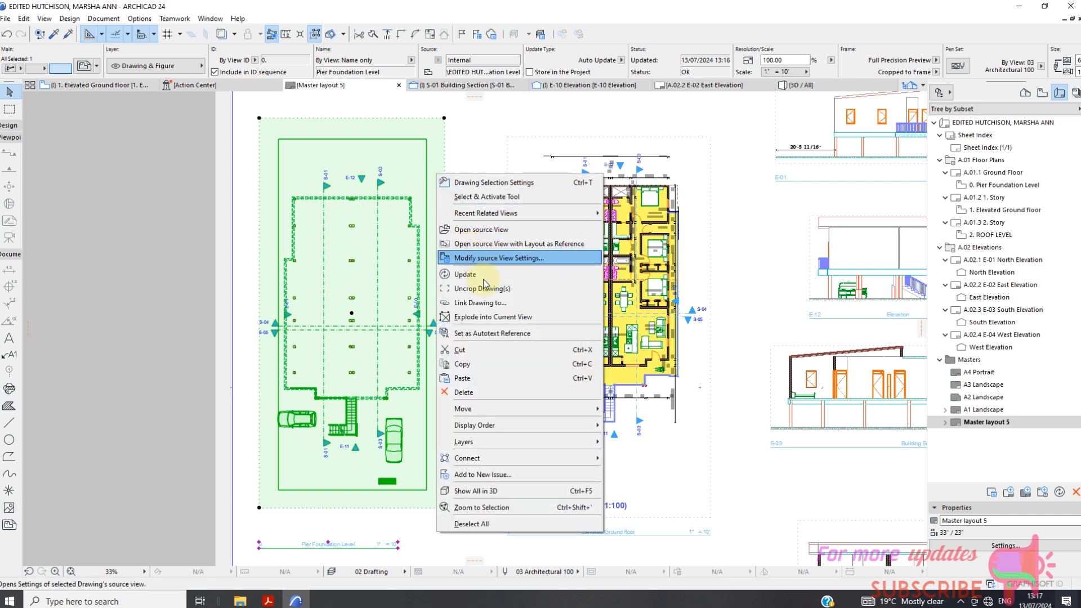
click(494, 318)
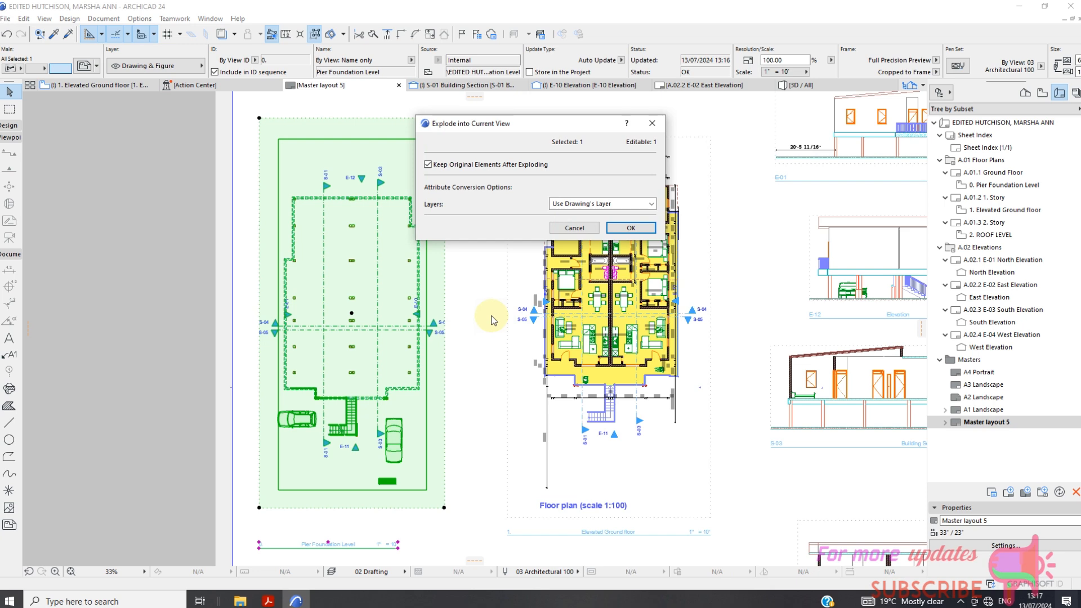
click(575, 228)
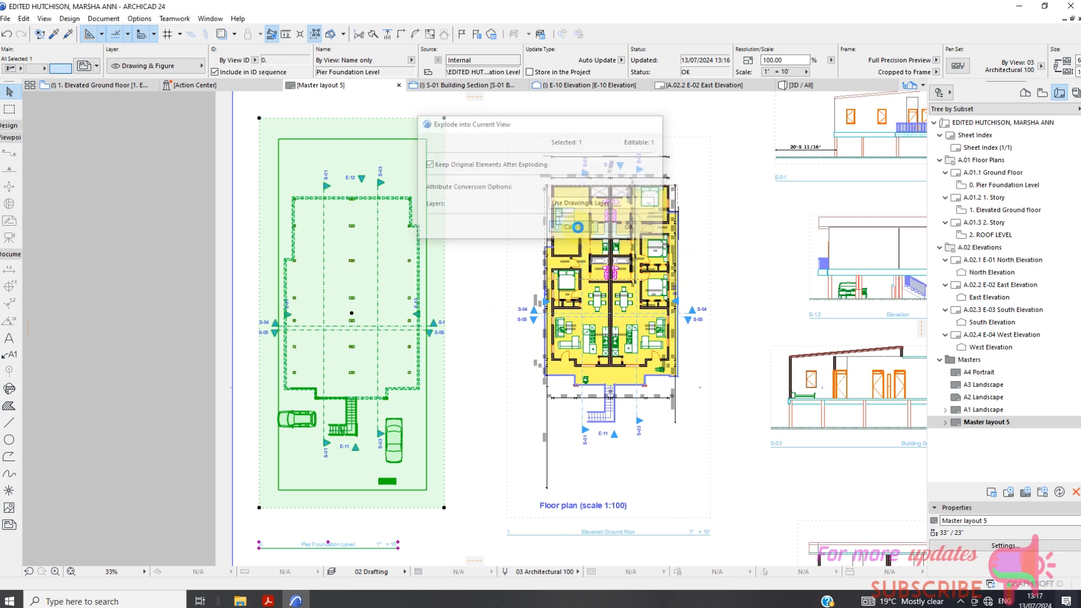
click(459, 259)
Examine the E-01 elevation's roof, windows, doors and railing up close, and view the whole layout sheet again
scroll(457, 259, down, 3)
scroll(464, 285, up, 2)
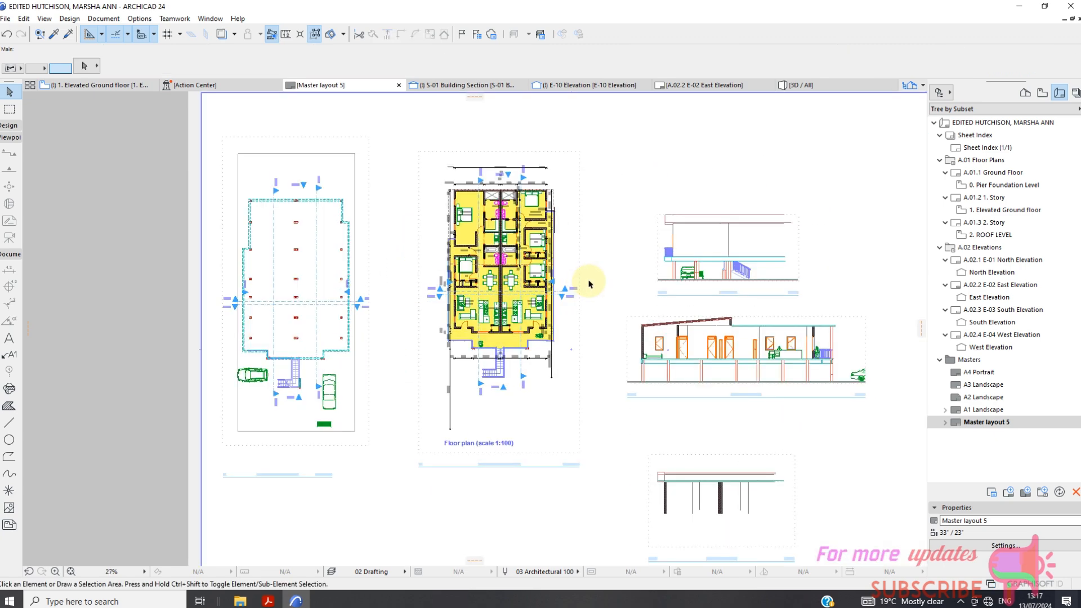
scroll(461, 288, down, 1)
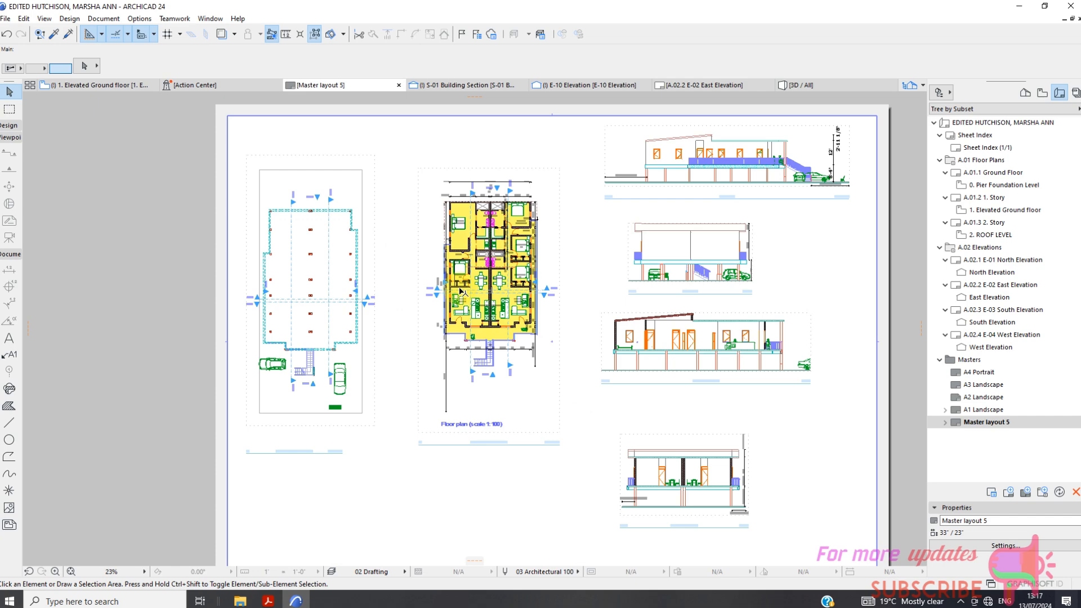
click(462, 291)
click(689, 135)
scroll(708, 140, up, 4)
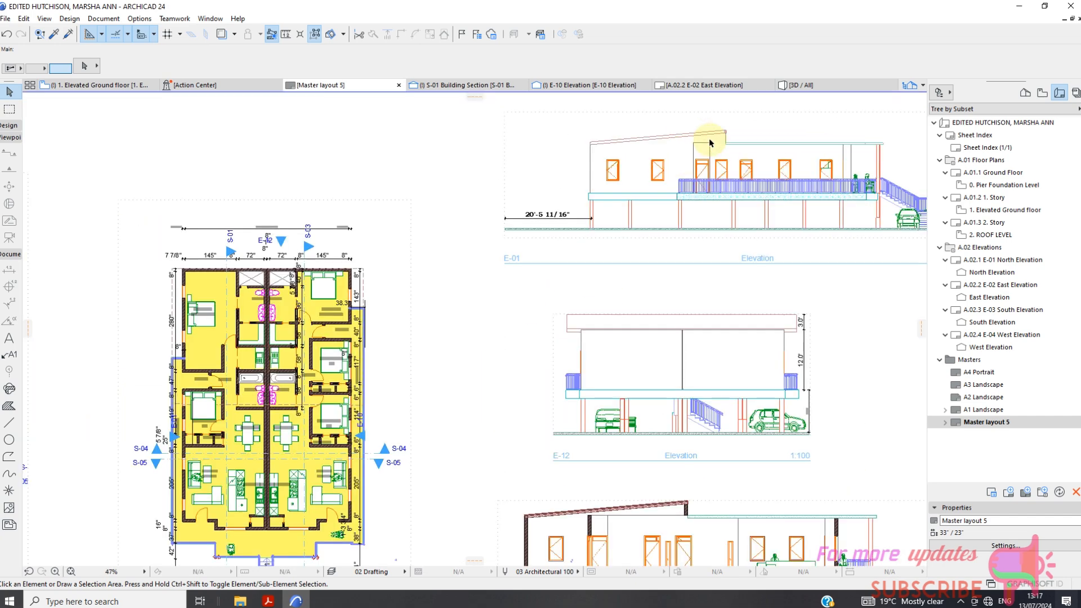
scroll(709, 142, up, 8)
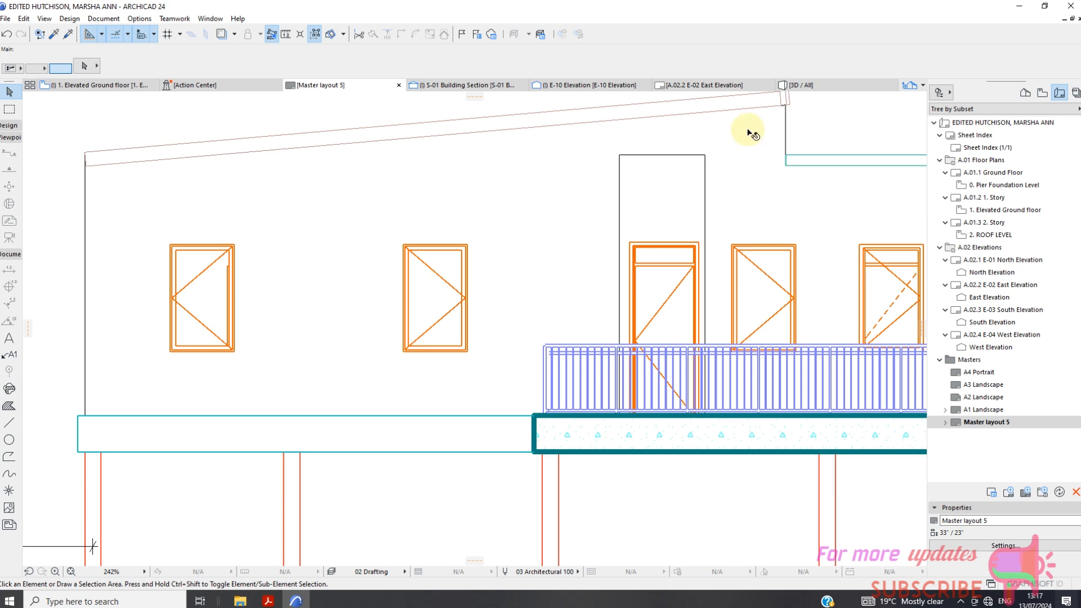
scroll(608, 141, down, 3)
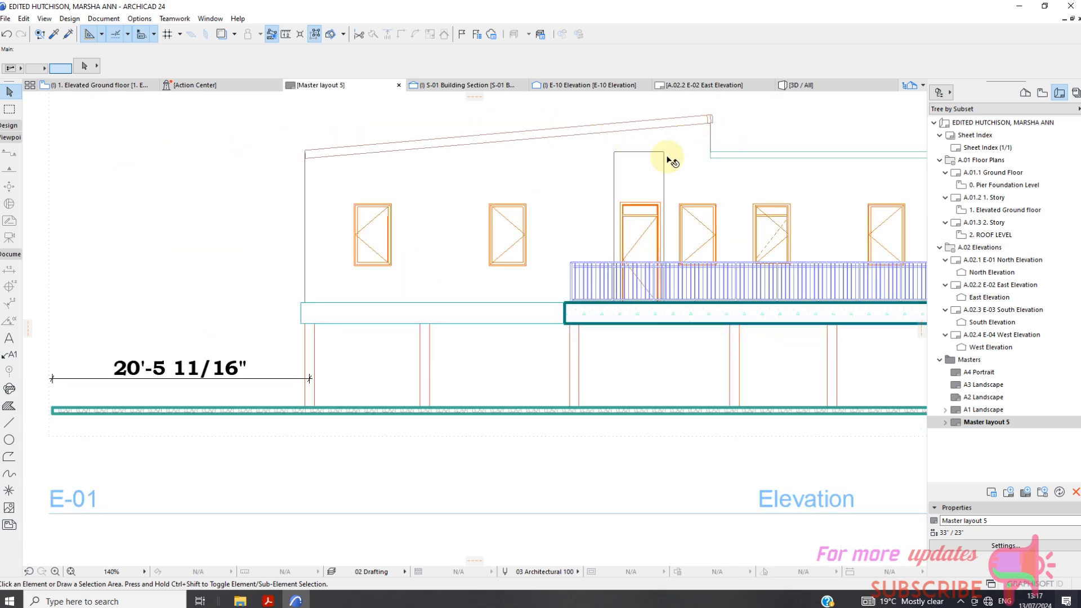
scroll(694, 142, up, 6)
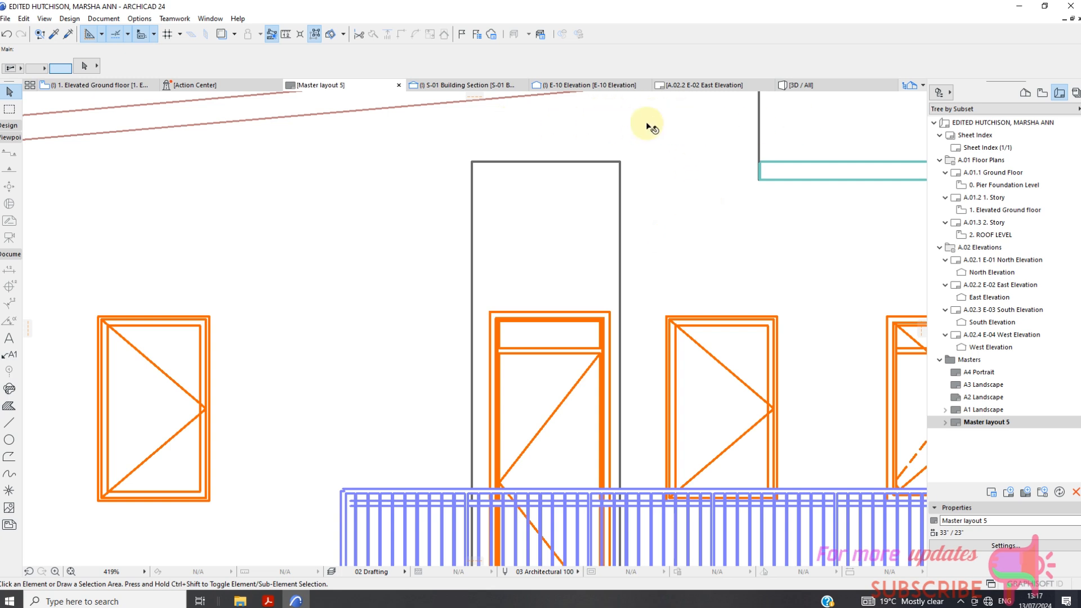
scroll(545, 115, down, 3)
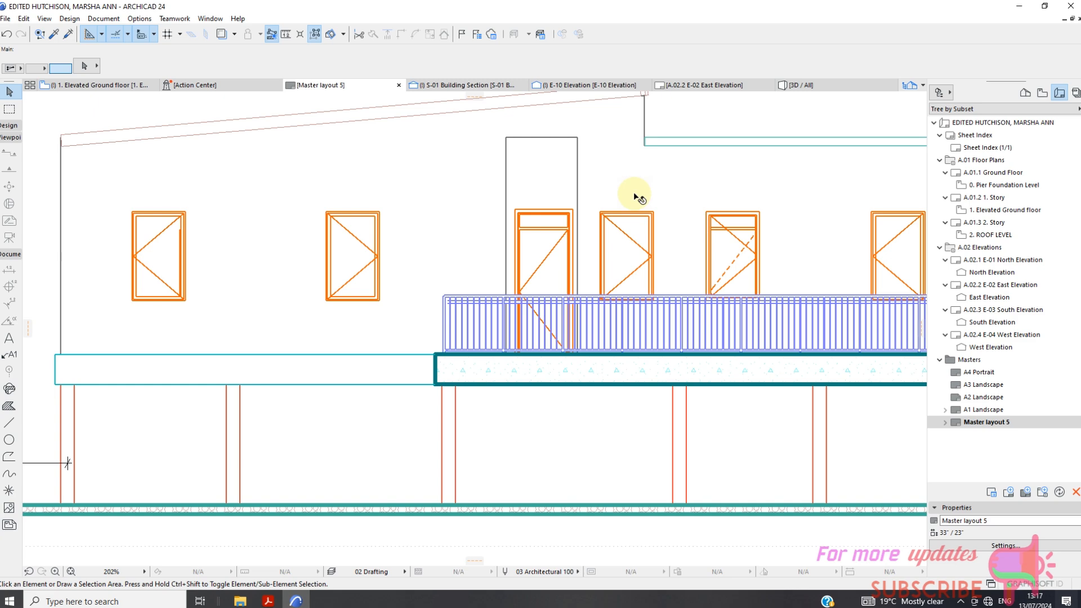
scroll(634, 197, up, 3)
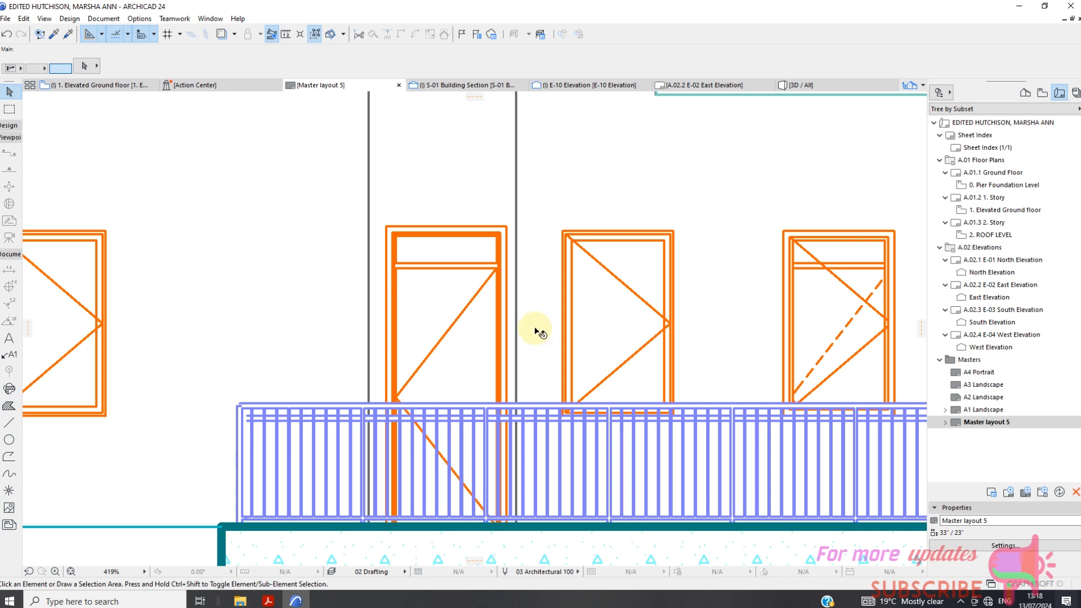
scroll(539, 321, down, 10)
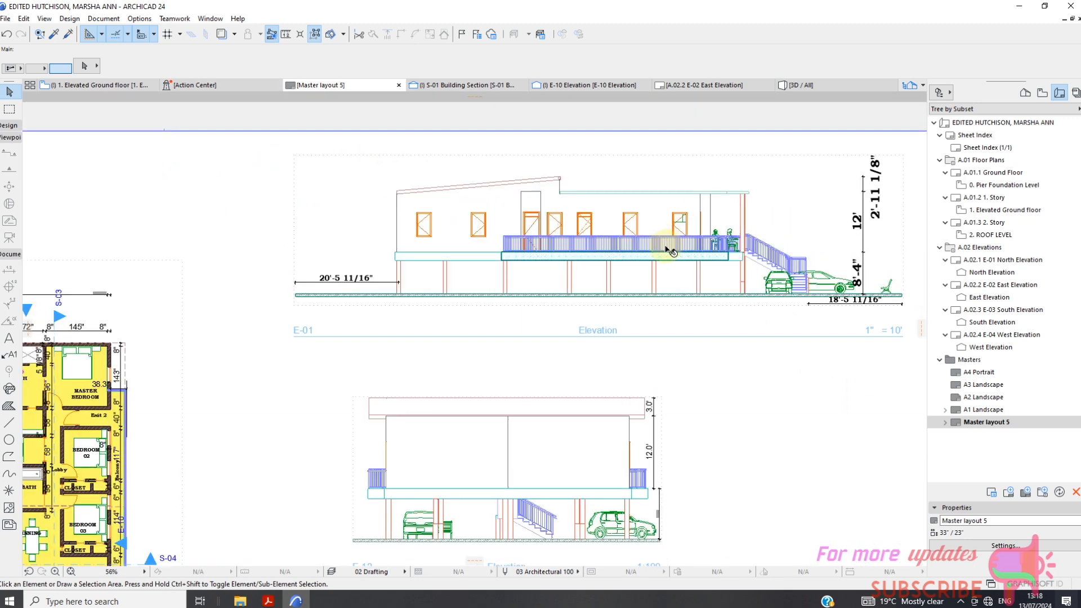
scroll(657, 252, down, 1)
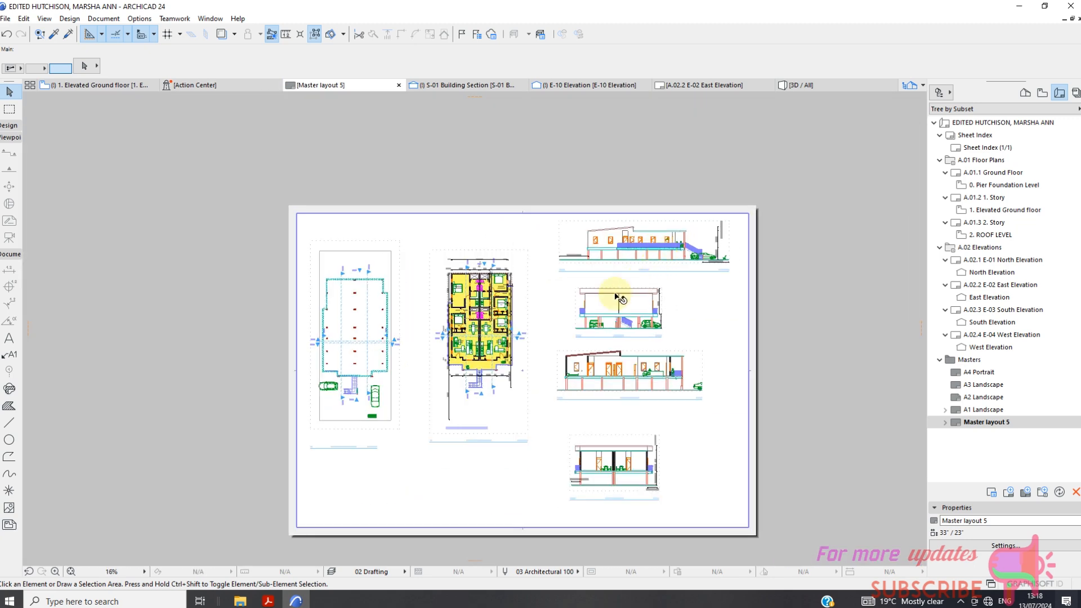
Look through the file formats available for saving the layout, including PDF, and cancel without saving
click(6, 19)
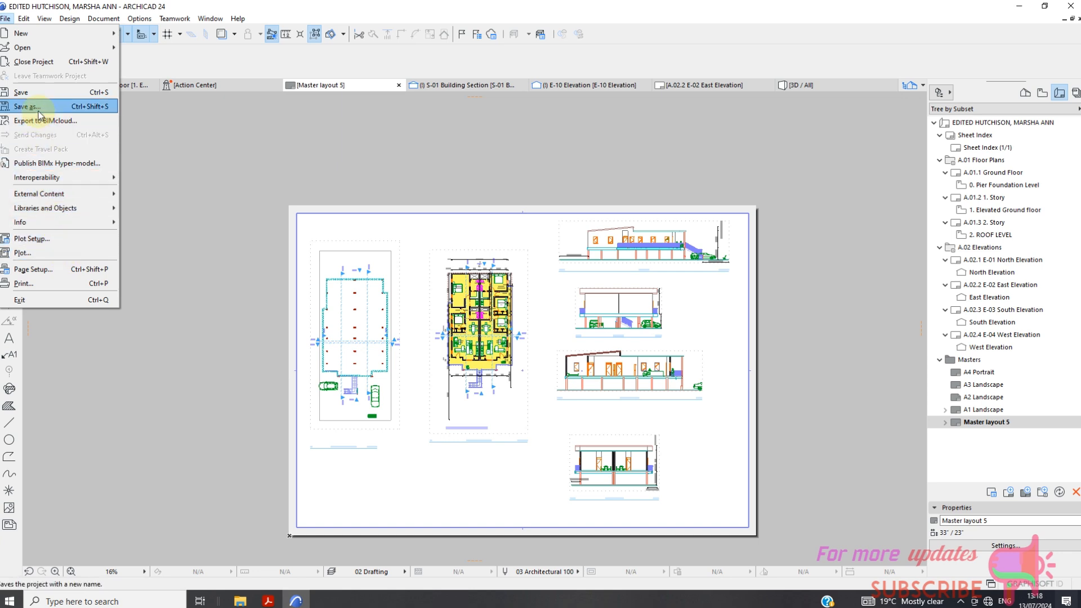
click(156, 270)
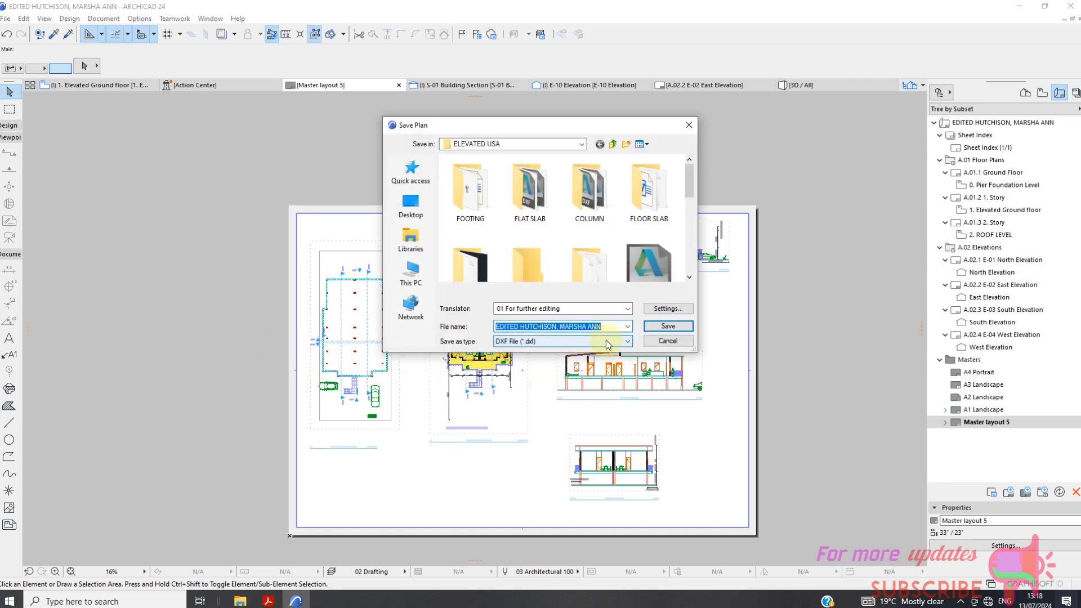
click(579, 341)
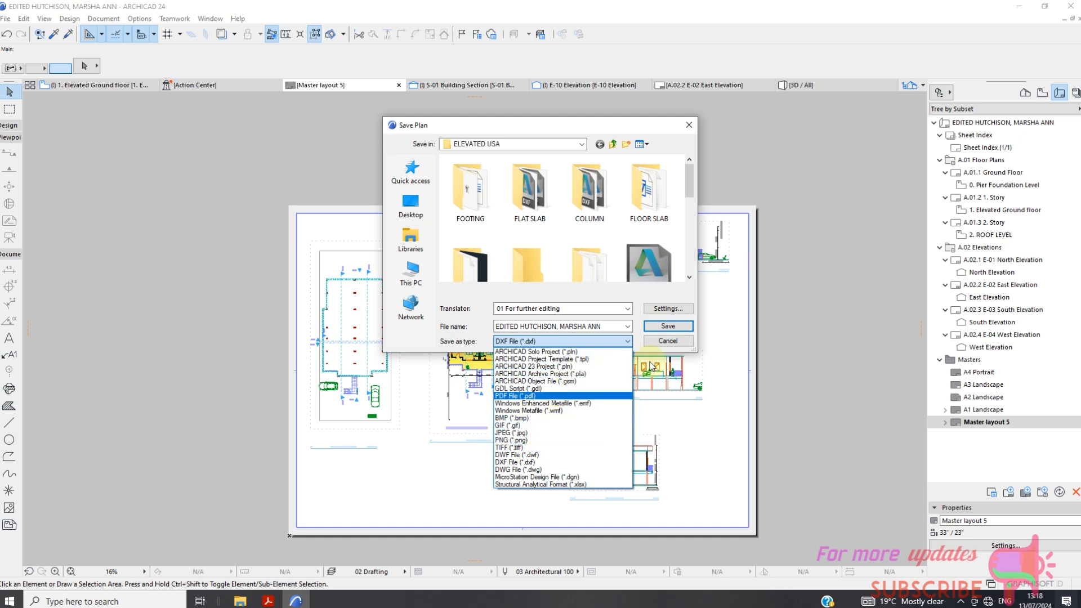
click(682, 342)
click(668, 341)
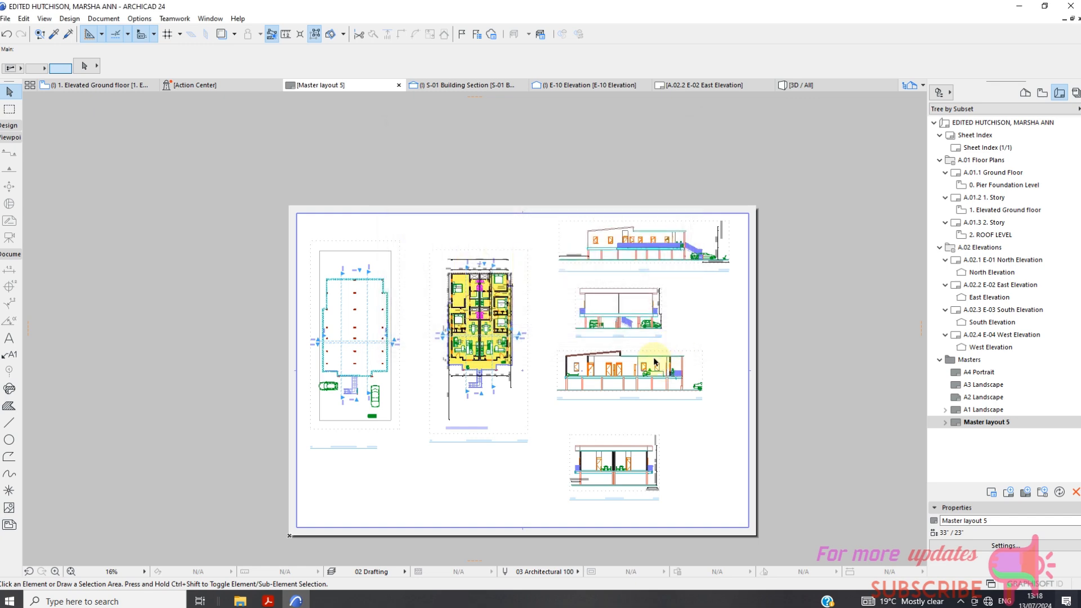
Review the paper sizes and the auto-arrange setup in the Master layout 5 settings, and cancel without applying changes
click(981, 423)
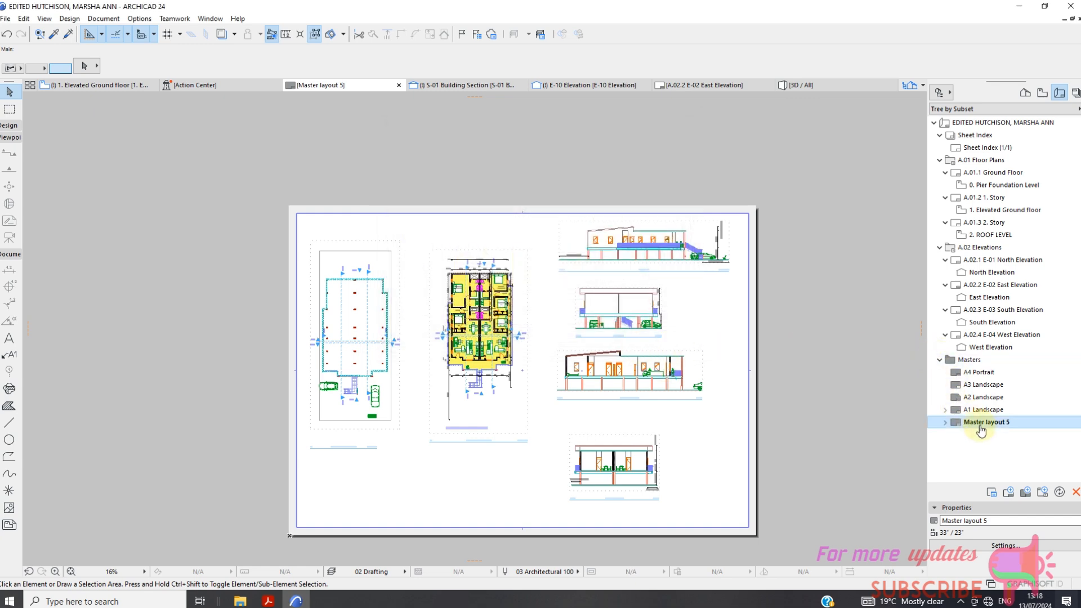
click(1006, 546)
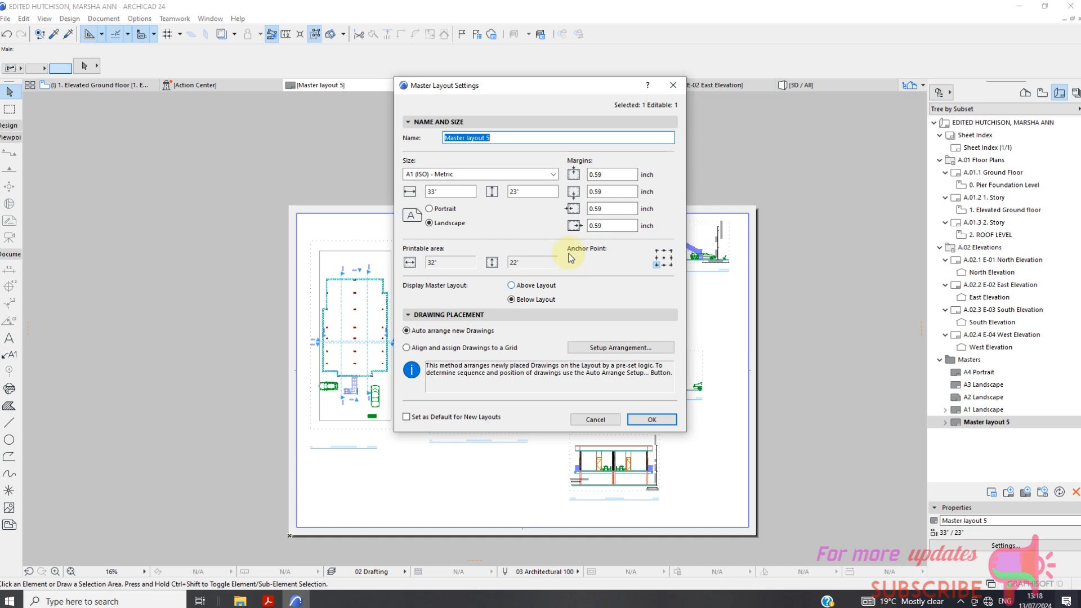
click(552, 175)
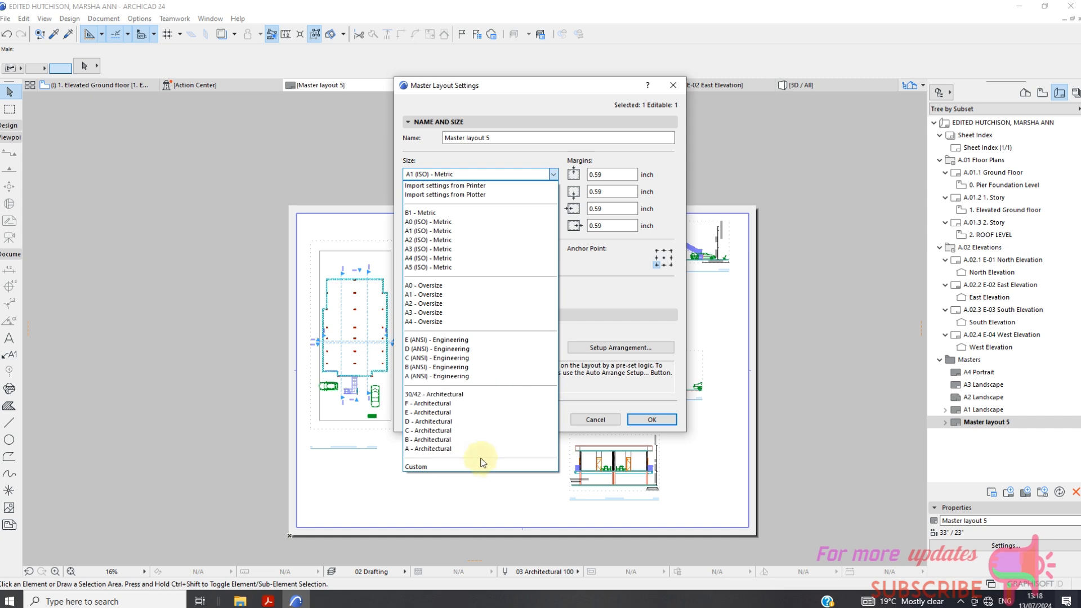
click(445, 467)
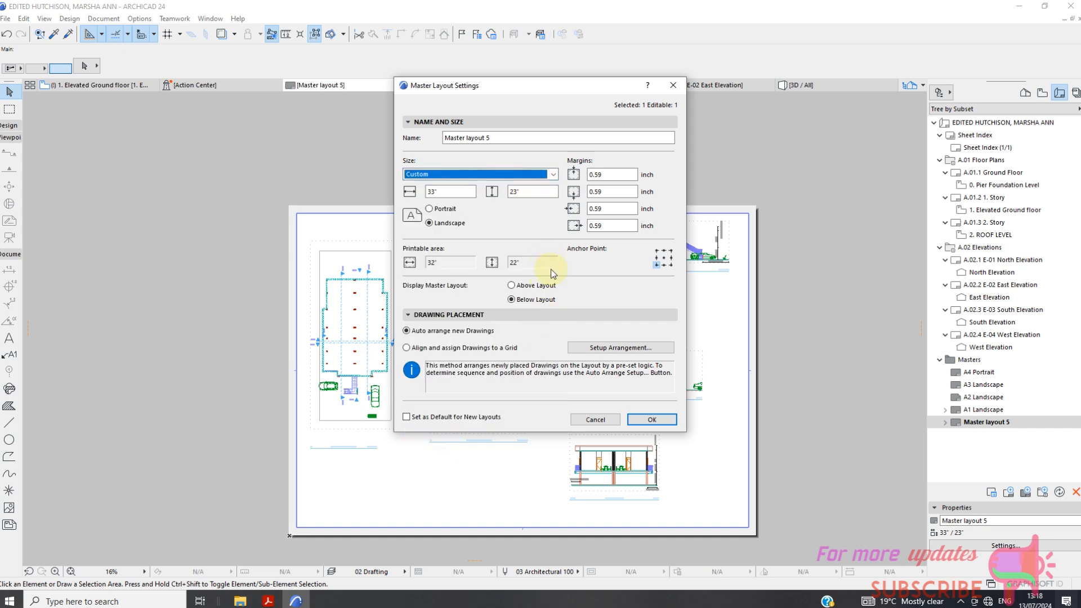
click(614, 353)
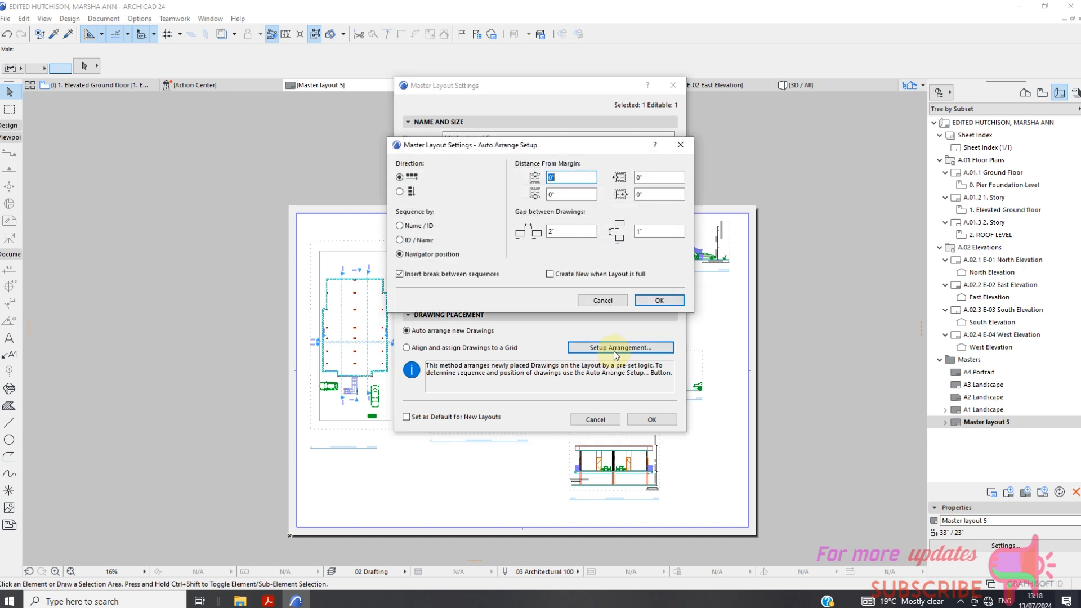
click(609, 300)
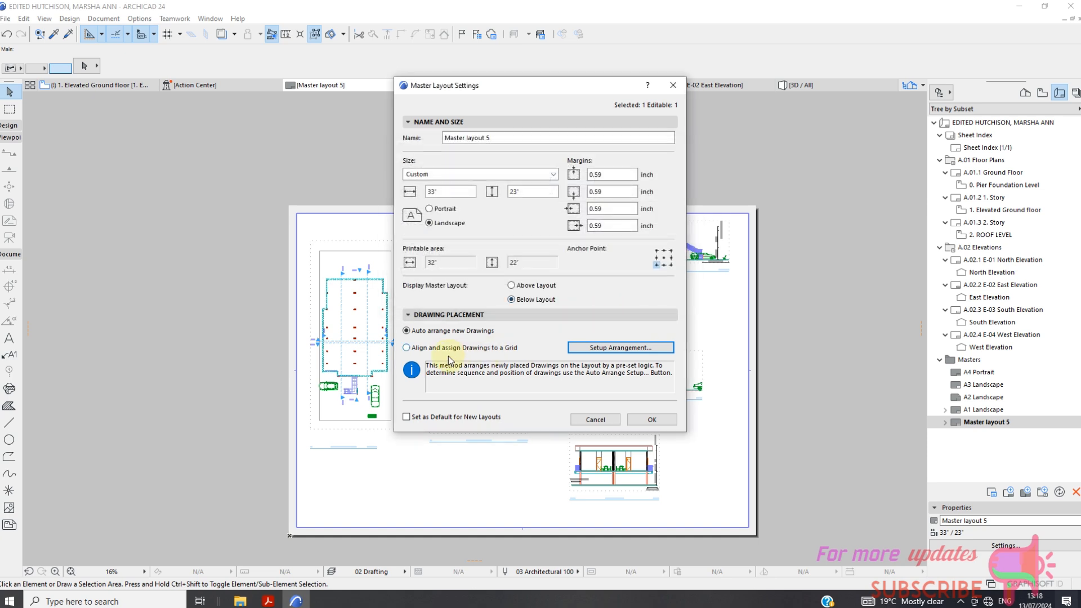
click(547, 136)
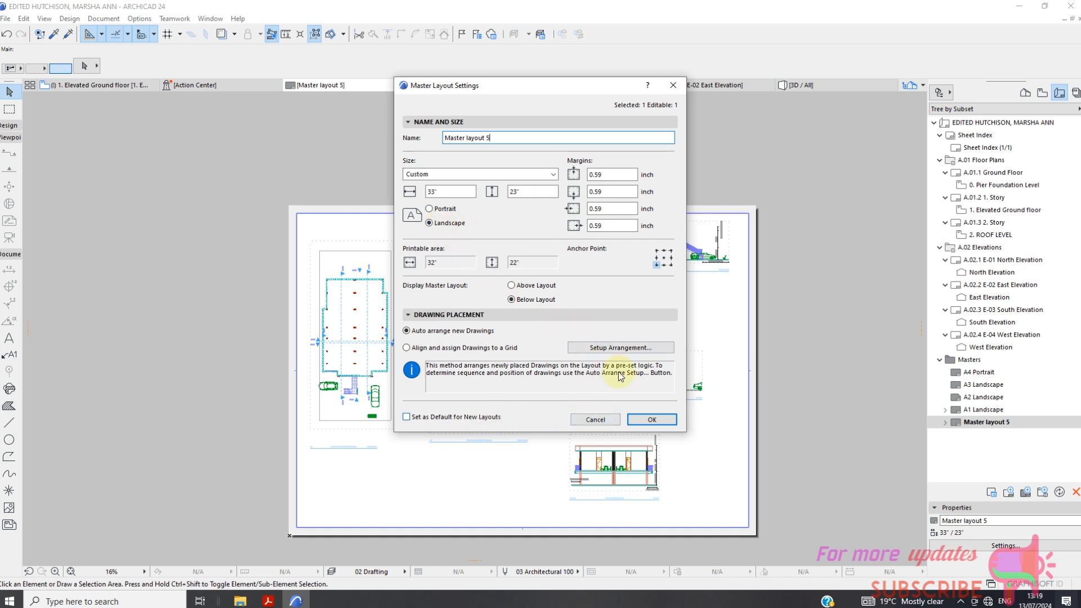
click(634, 349)
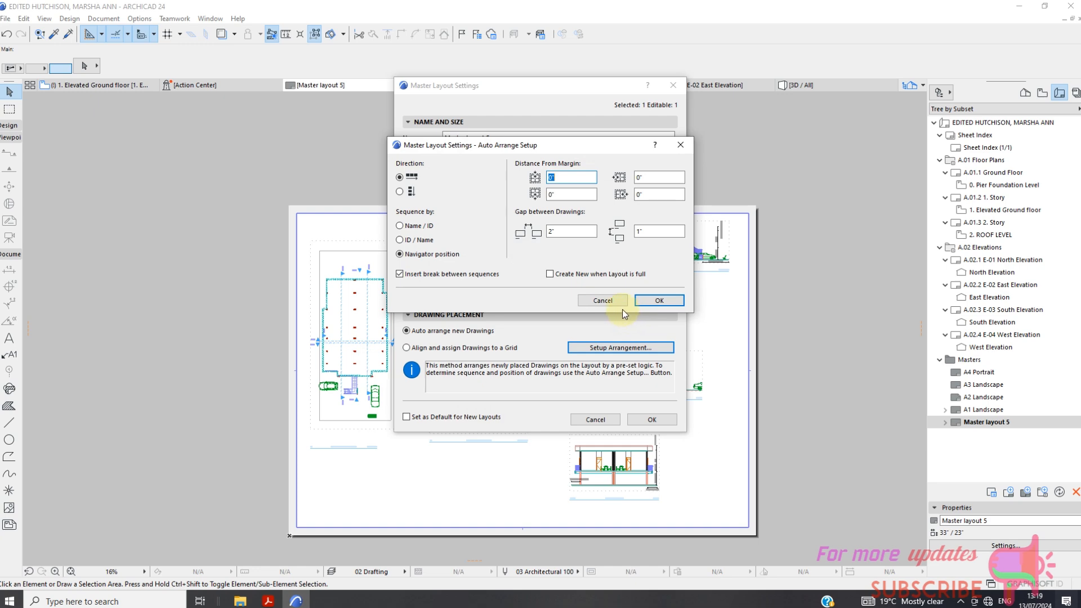
click(619, 303)
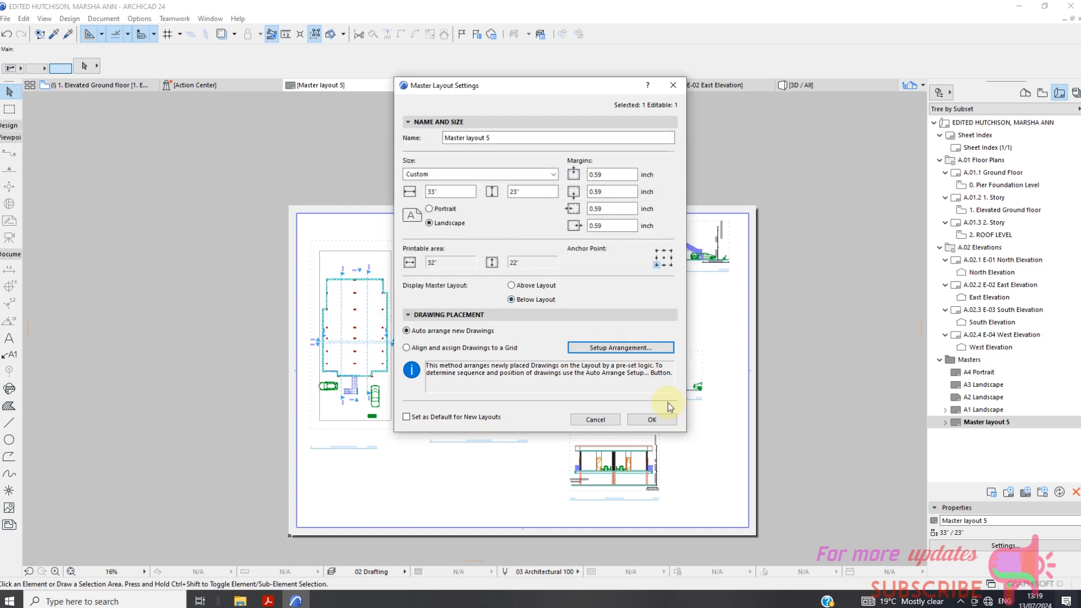
click(613, 421)
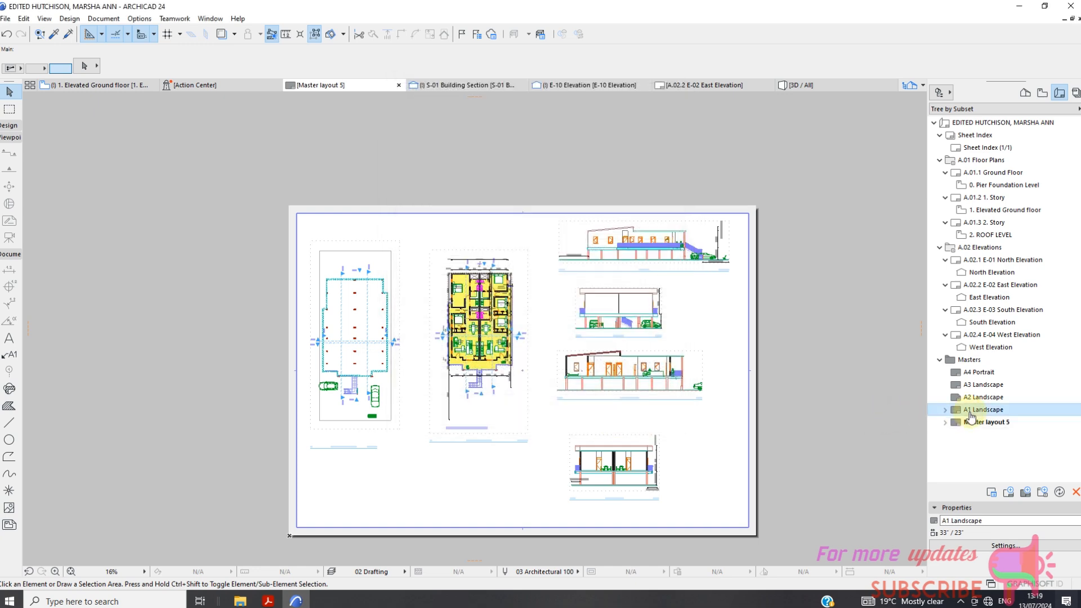
Accept the auto-arrange setup of the A1 Landscape master layout and set it as the default for new layouts
click(1004, 546)
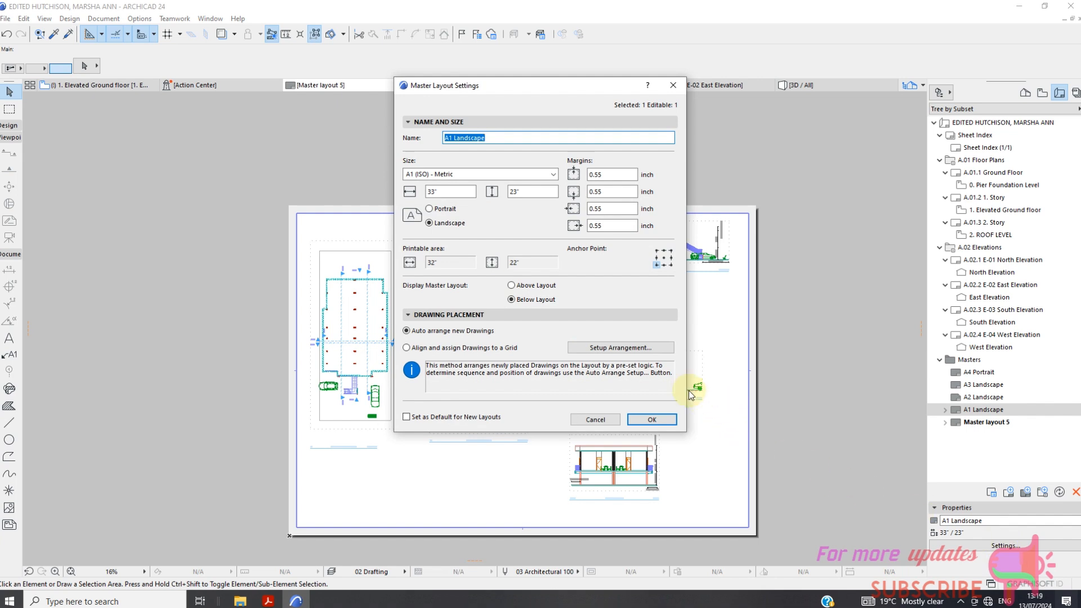
click(606, 348)
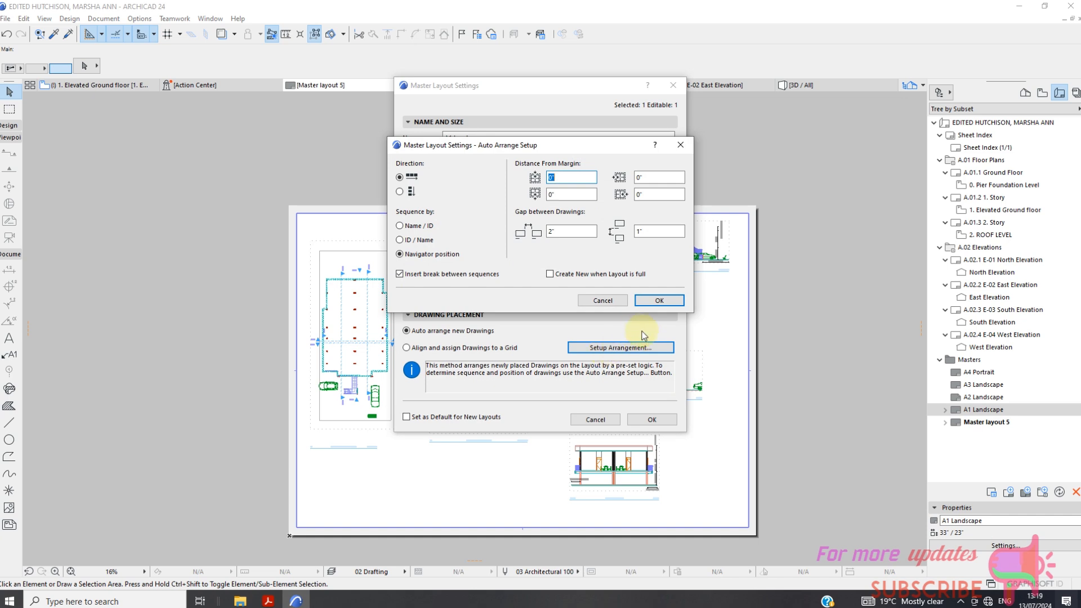
click(659, 300)
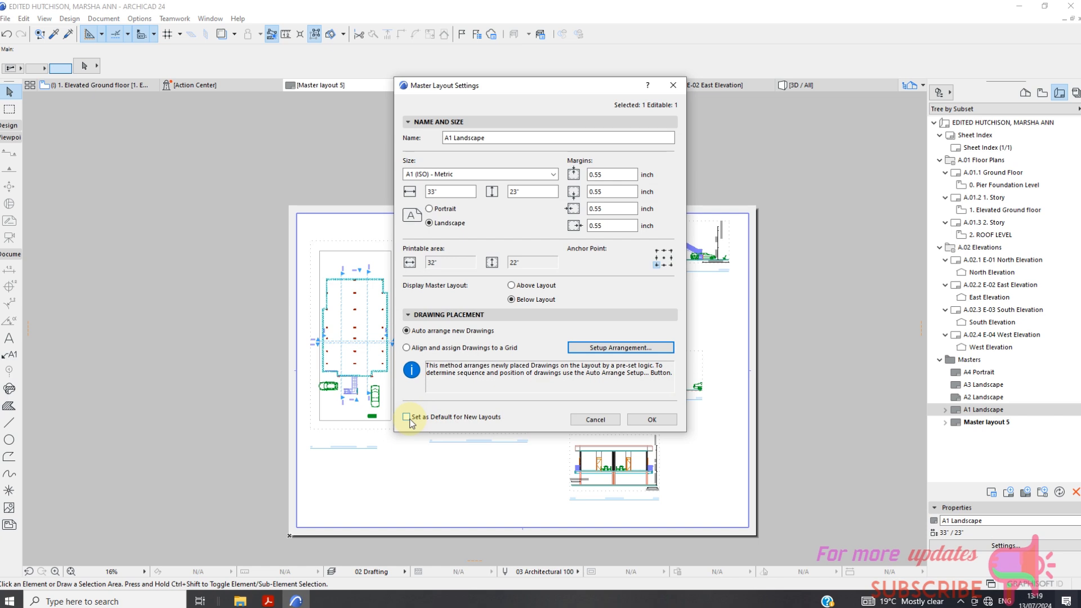
click(410, 419)
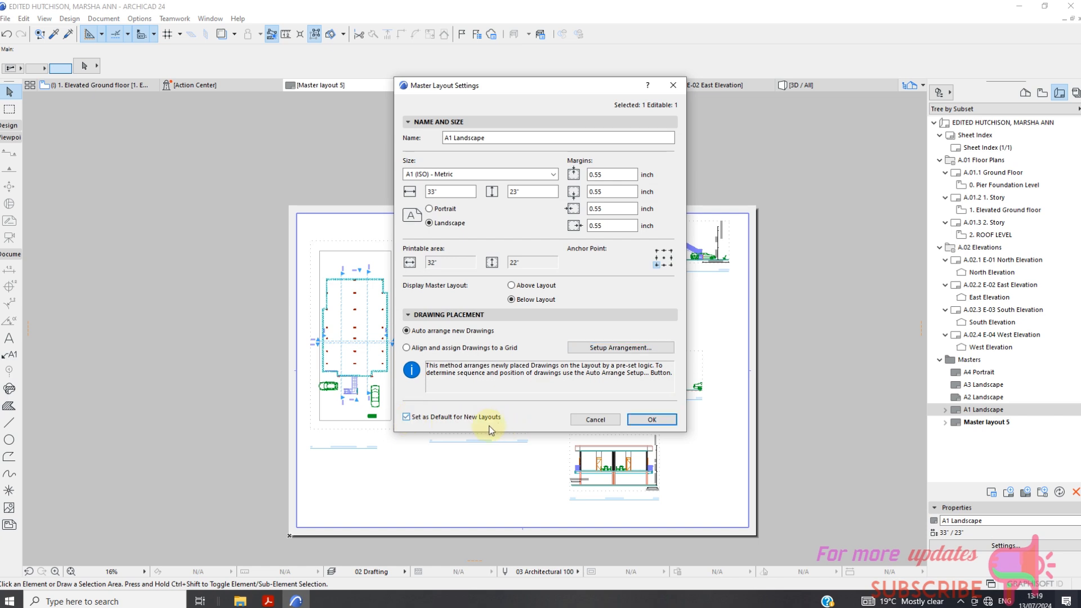
click(675, 421)
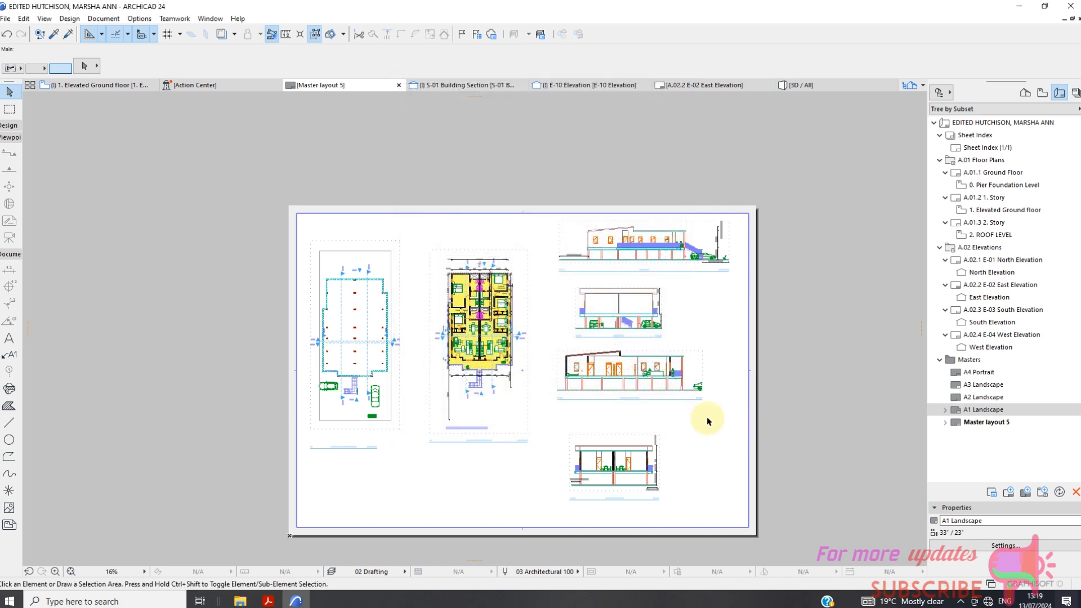
Create another A1 (ISO) landscape master layout, keeping the proposed name, margins and drawing placement
click(1011, 494)
click(642, 421)
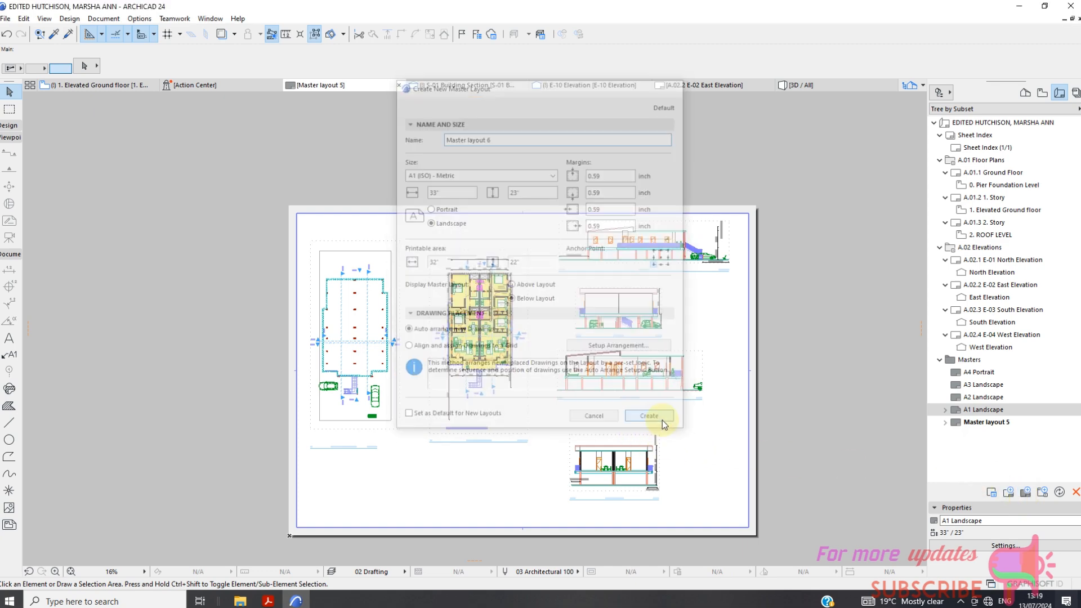
scroll(756, 398, down, 2)
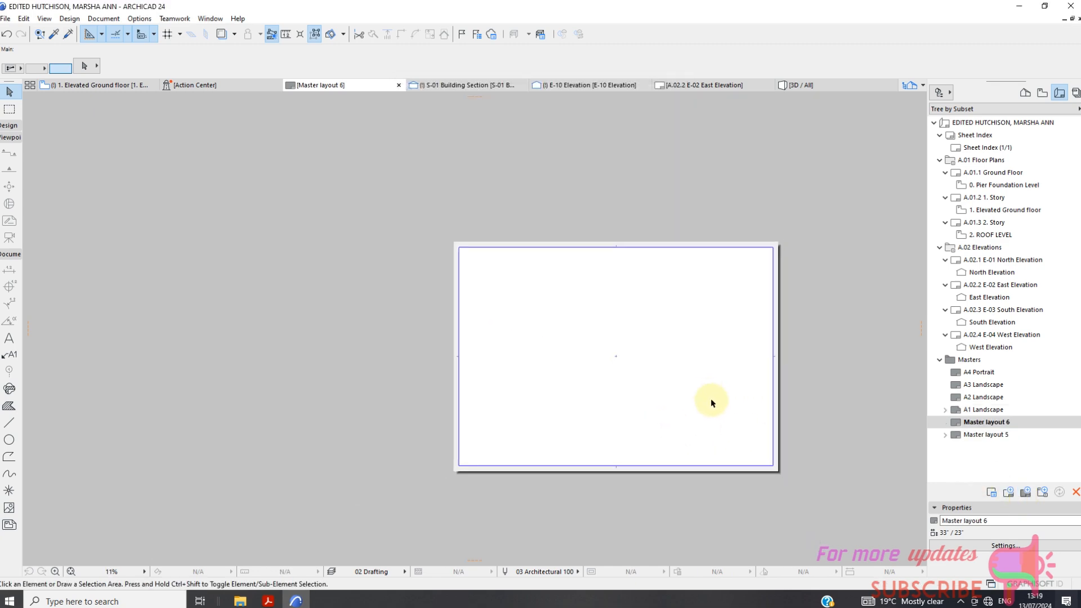
Open the A1 Landscape master layout and examine its construction notes, septic tank and soak pit details, and title block
click(973, 411)
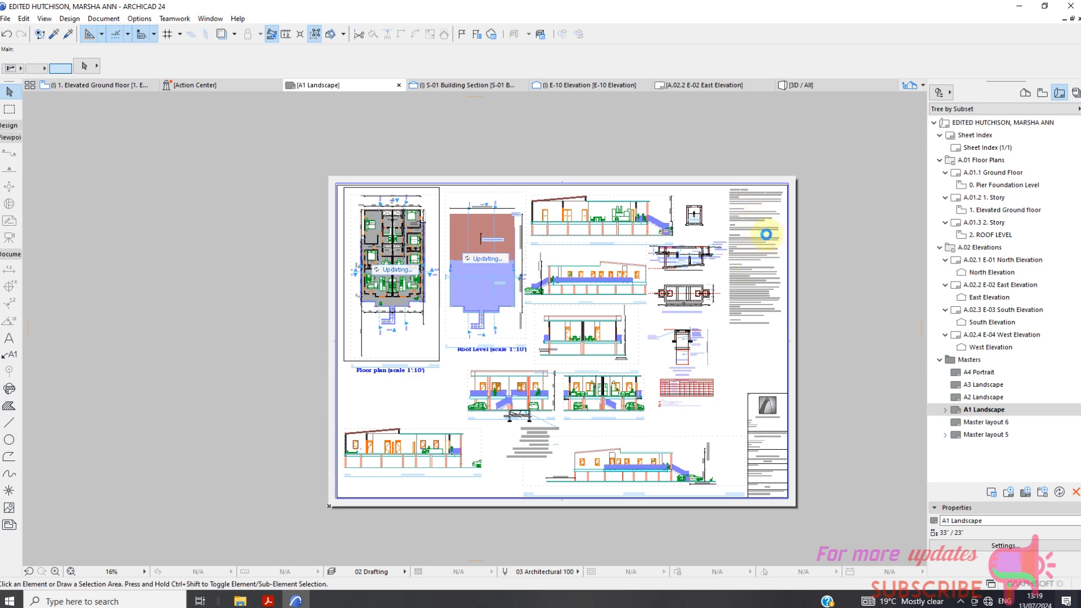
scroll(757, 242, up, 10)
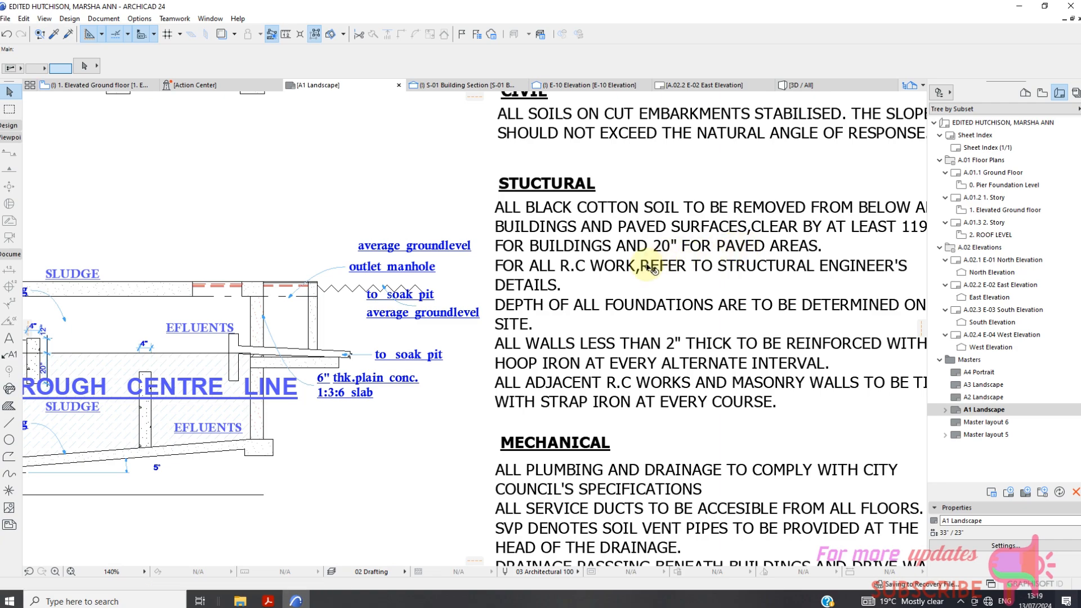
scroll(652, 271, down, 6)
scroll(656, 261, up, 5)
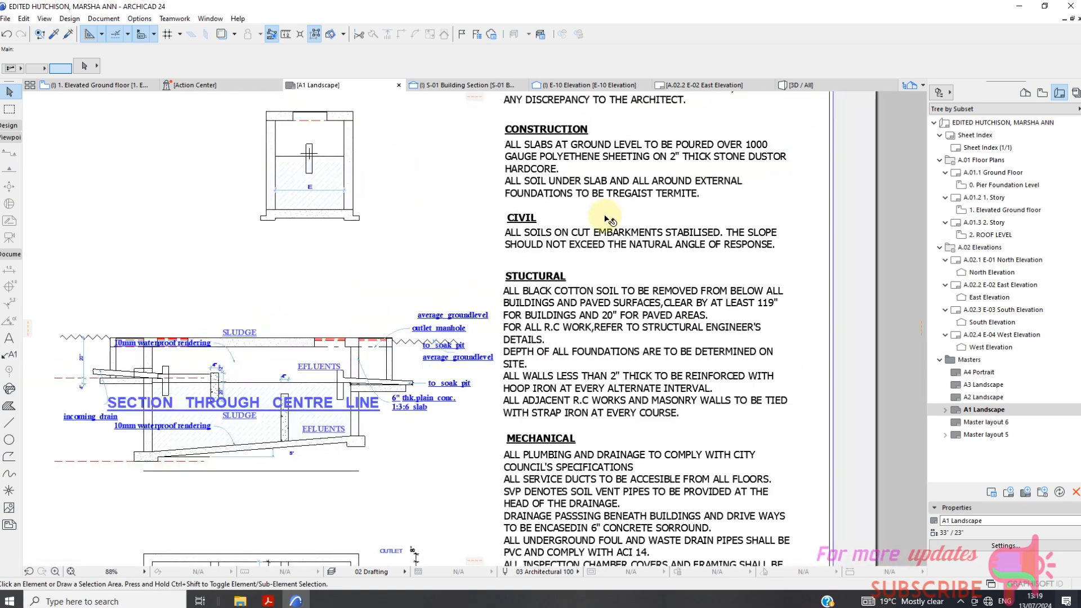
scroll(609, 220, down, 4)
scroll(580, 173, up, 3)
scroll(527, 277, down, 5)
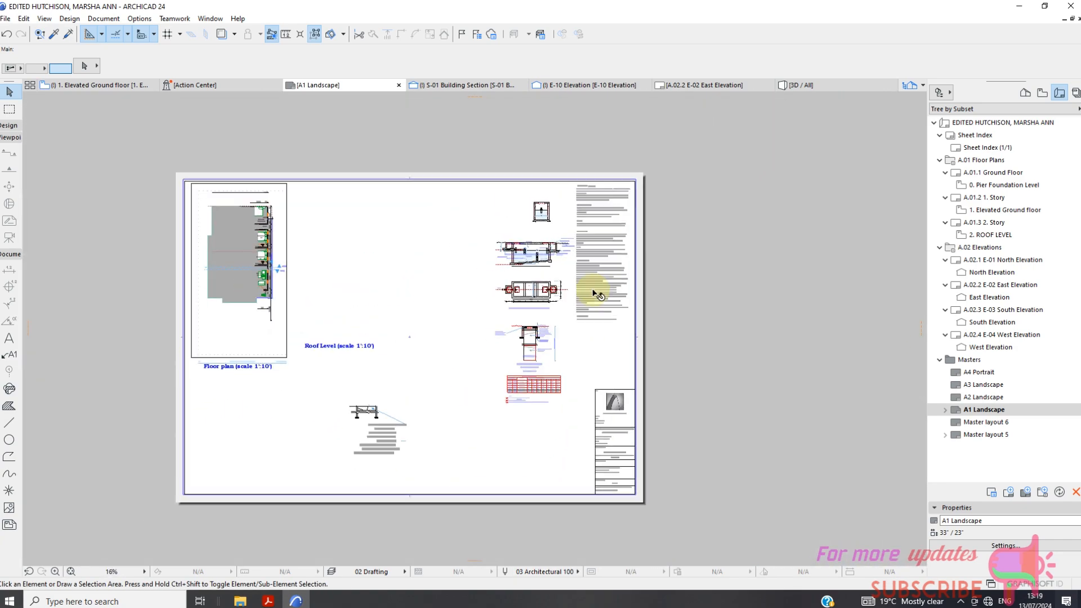
scroll(618, 367, up, 3)
scroll(618, 367, up, 2)
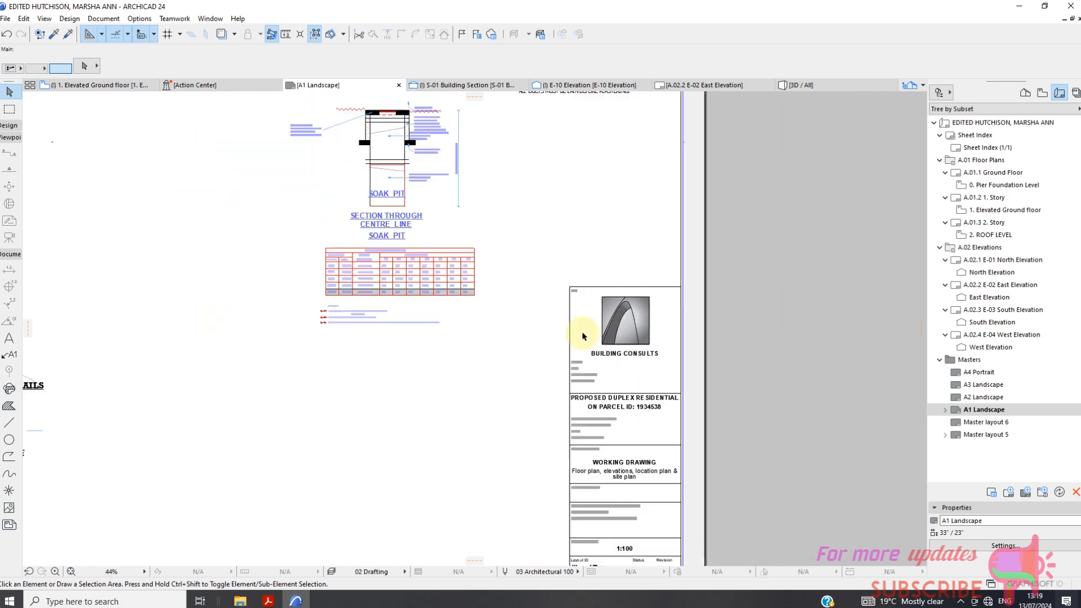
scroll(563, 299, down, 3)
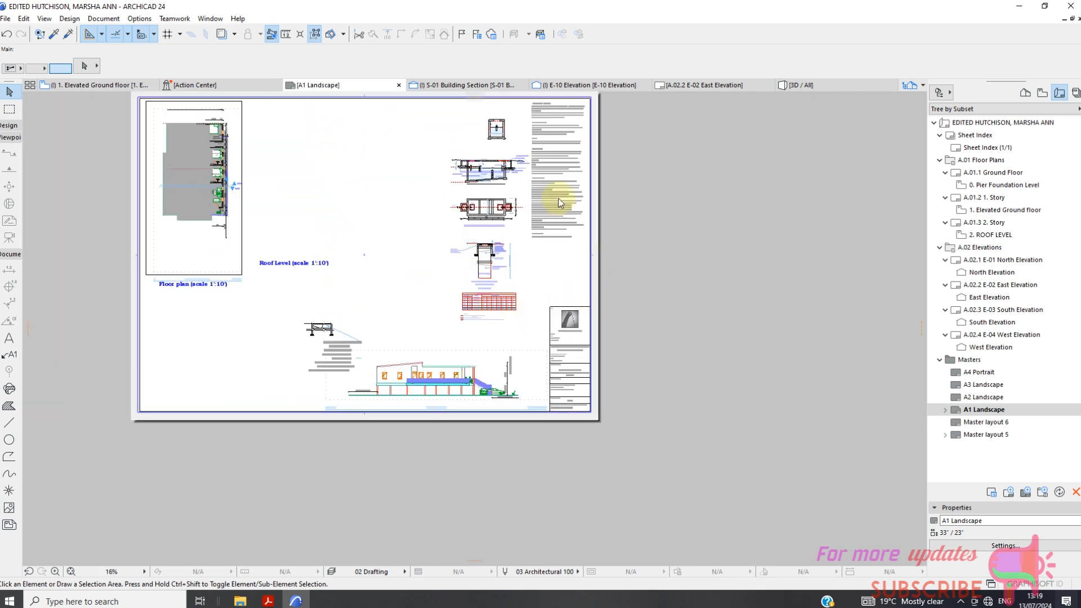
scroll(545, 181, up, 6)
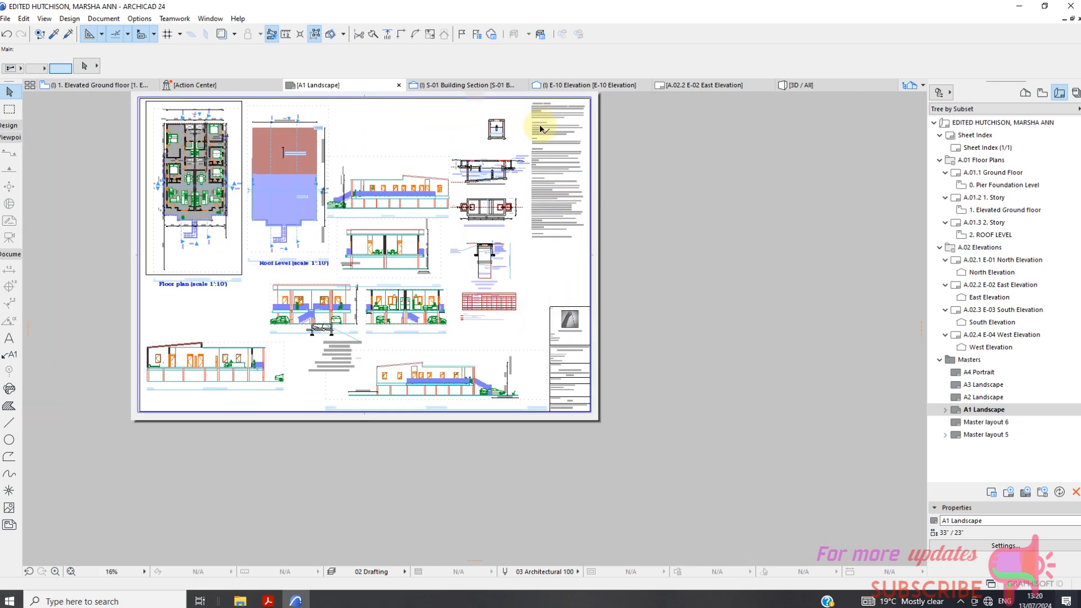
Move the second line of the Civil note slightly up against its first line and inspect the notes text up close
click(554, 221)
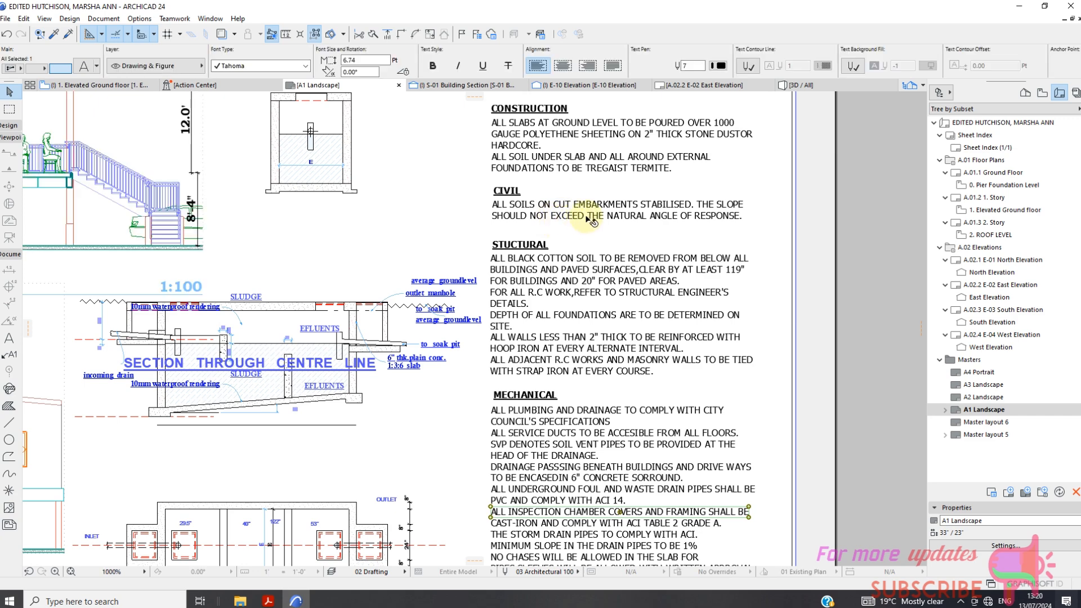
click(592, 221)
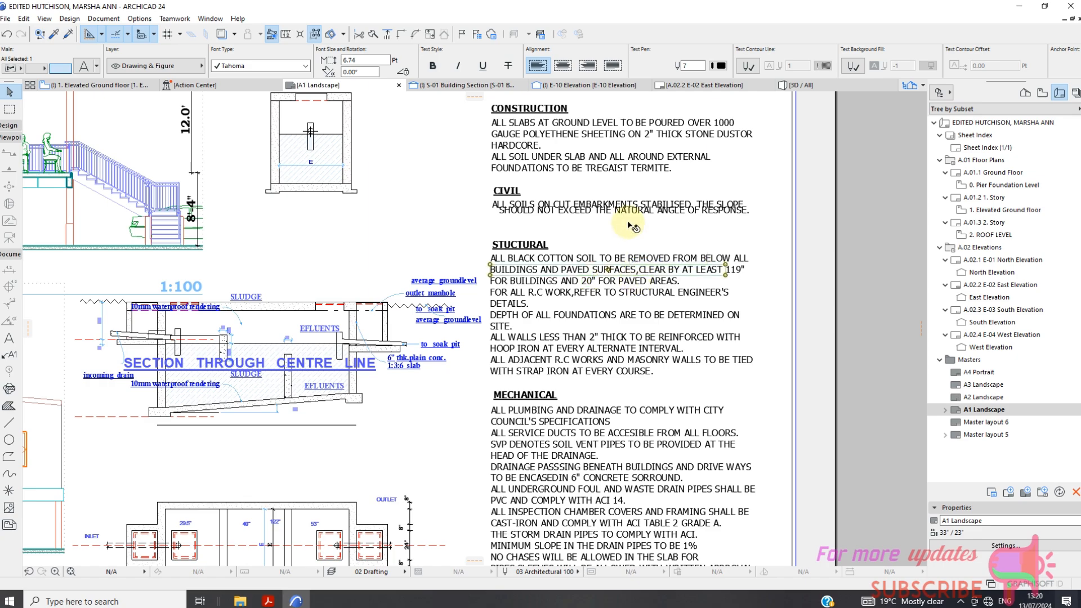
scroll(618, 260, down, 3)
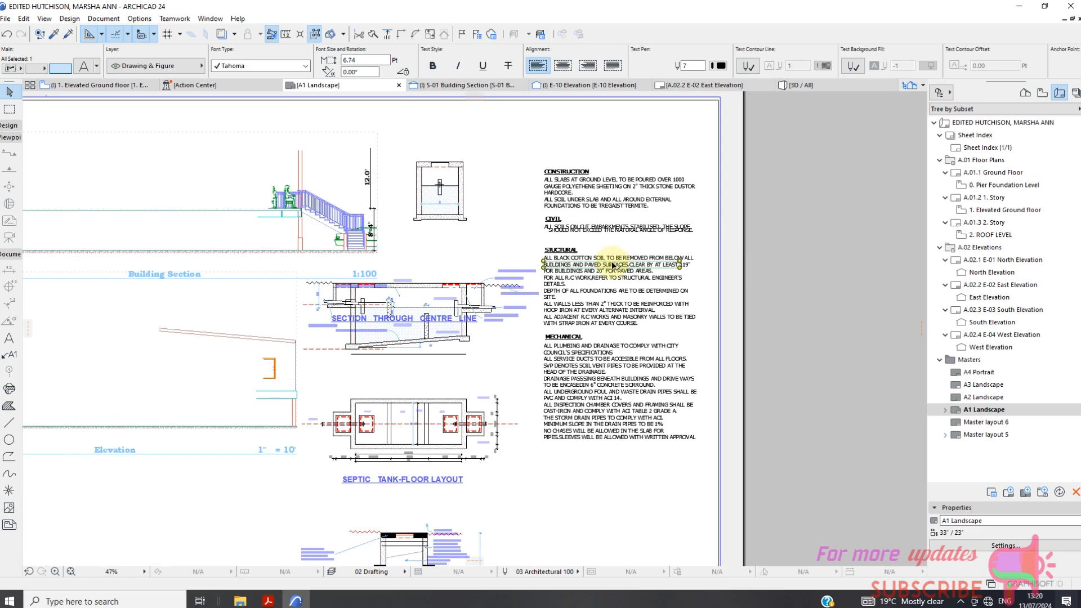
scroll(613, 264, up, 4)
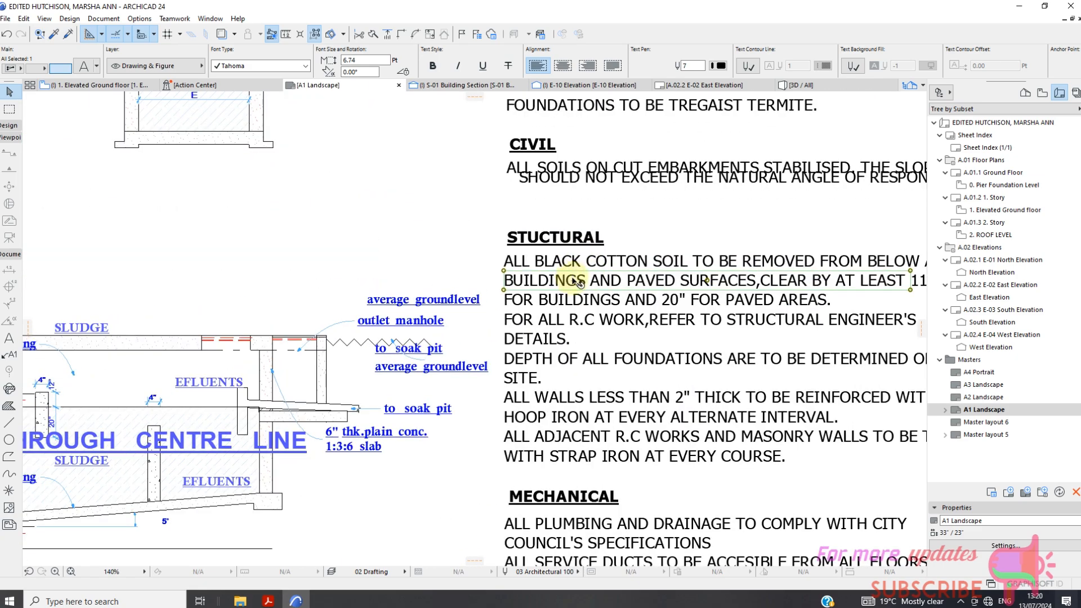
scroll(593, 279, down, 2)
scroll(603, 265, up, 4)
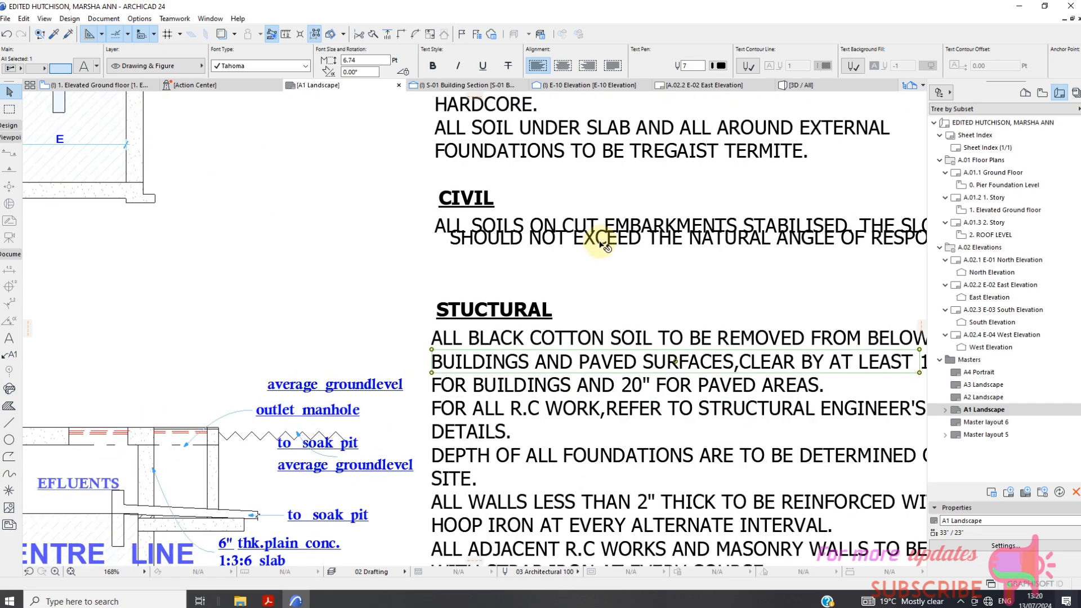
Inspect the septic tank's section through centre line and select the fill inside the tank
scroll(606, 265, down, 3)
scroll(708, 253, down, 4)
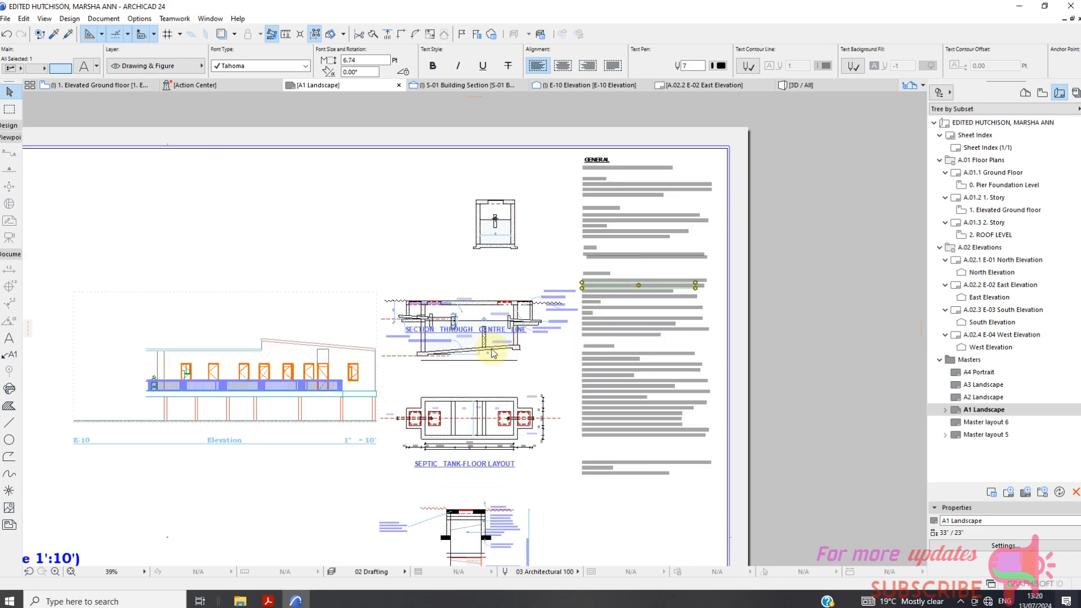
scroll(492, 353, up, 4)
click(514, 333)
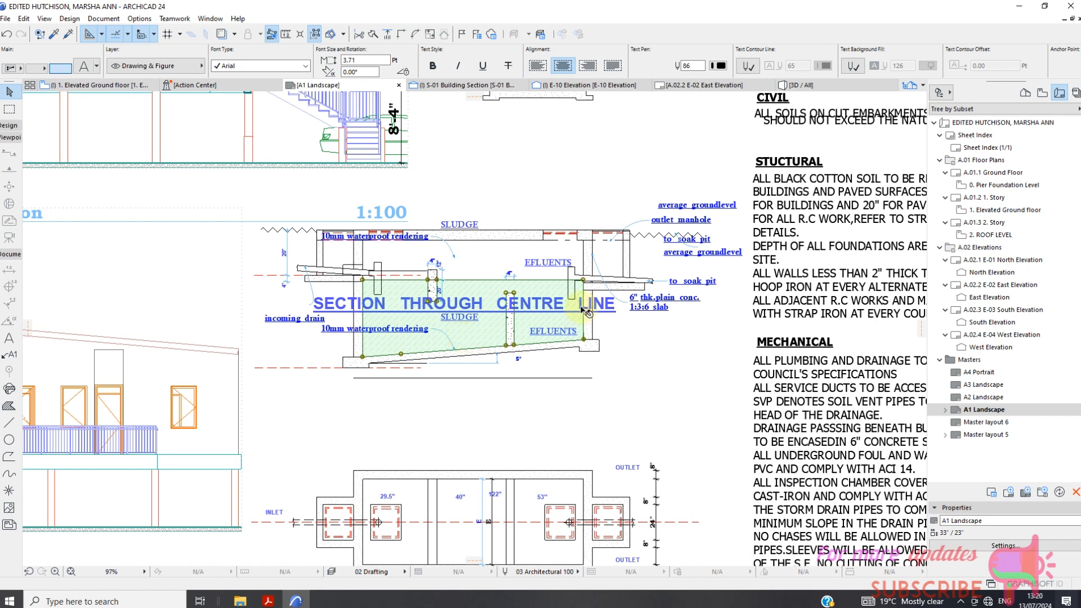
Switch the floor plan view from the elevated ground floor to the 0. Pier Foundation Level story
click(110, 87)
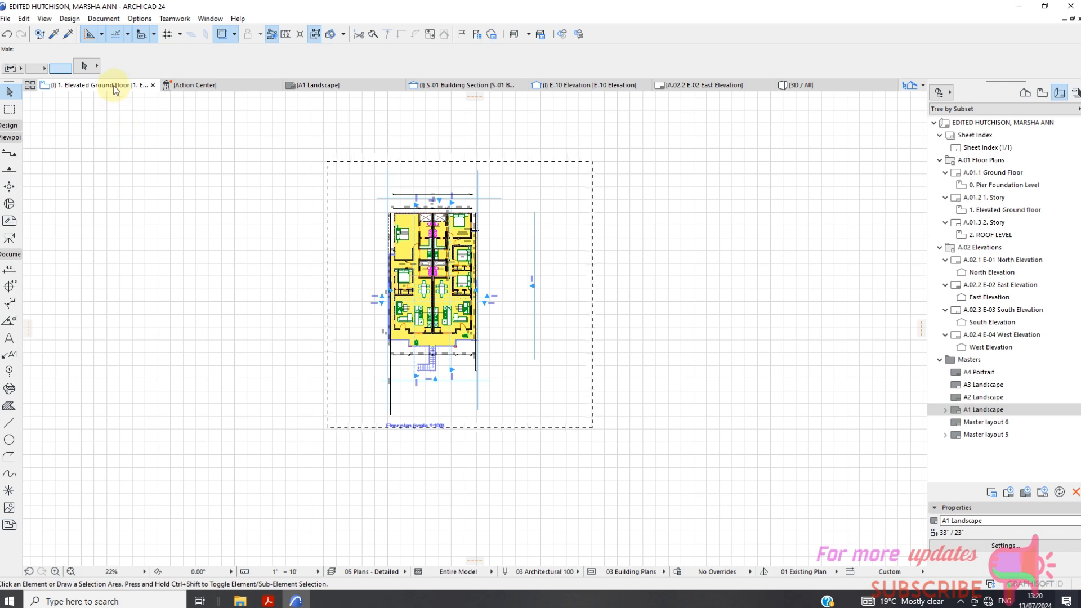
right_click(115, 86)
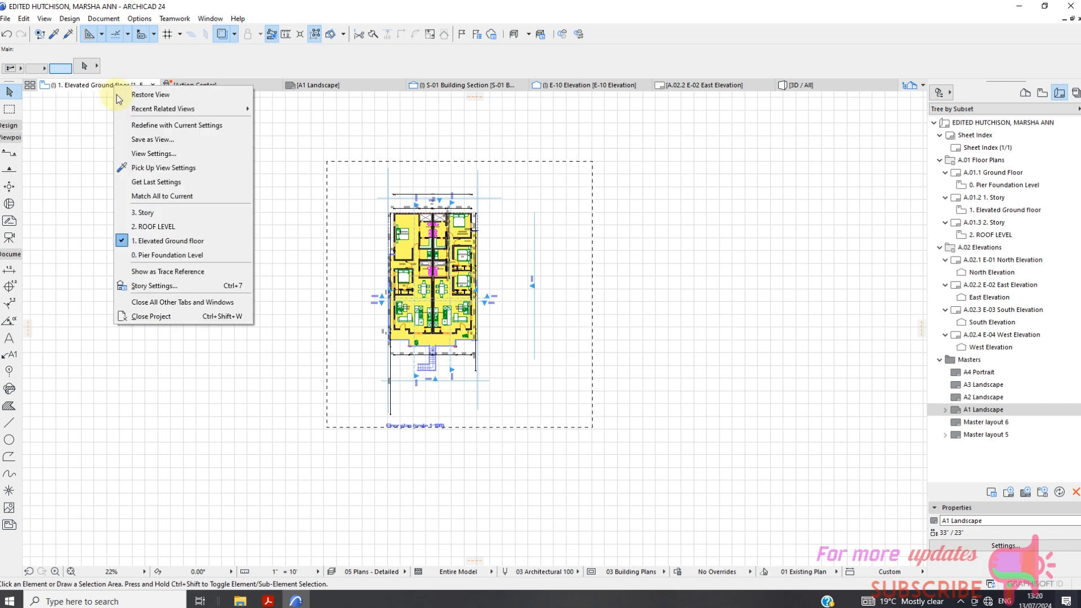
click(172, 255)
scroll(445, 270, down, 8)
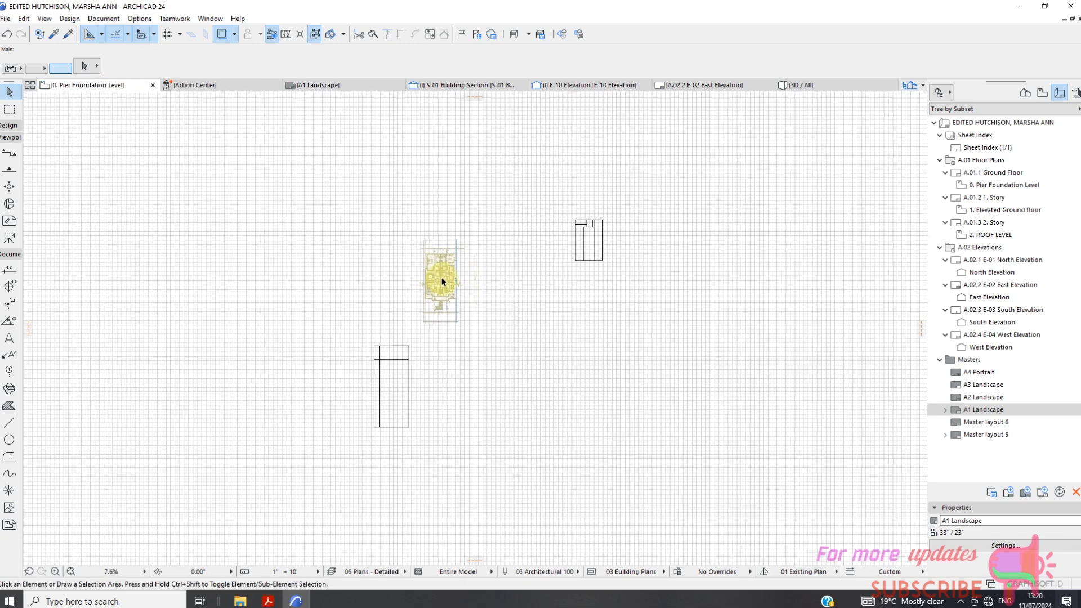
Examine the septic tank, soak pit, notes and title block drawn beside the foundation plan, and select the SECTIONAL ELEVATION S-01 title
scroll(466, 311, up, 2)
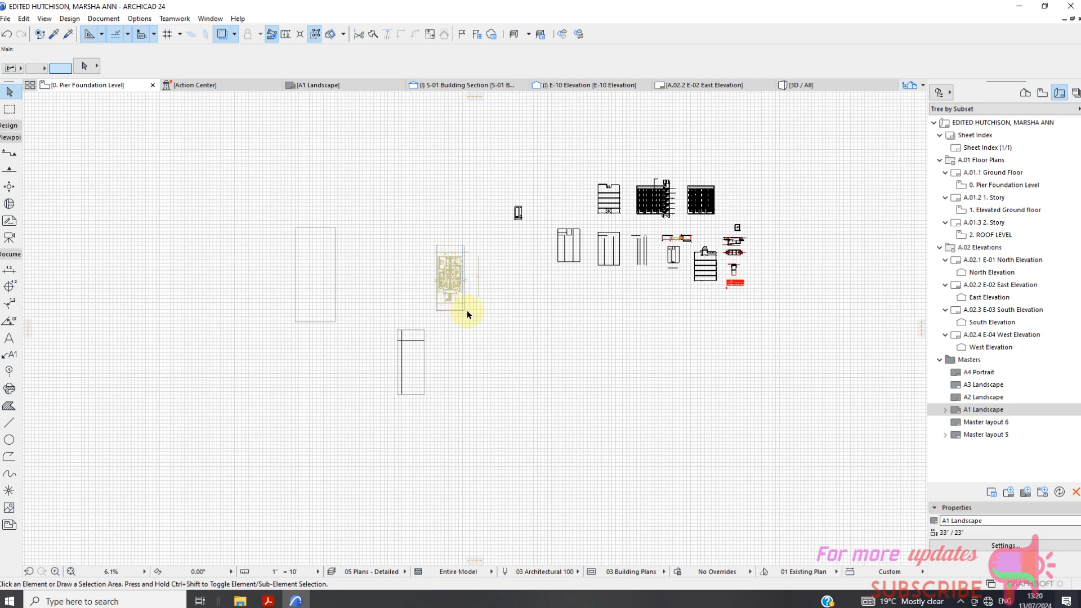
scroll(727, 232, up, 10)
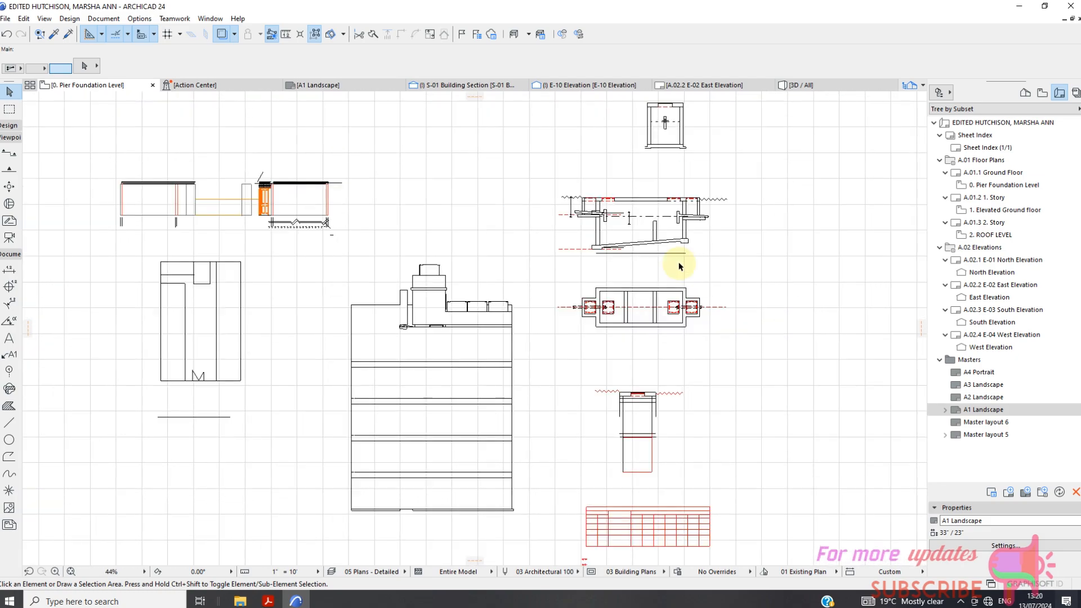
scroll(581, 174, down, 5)
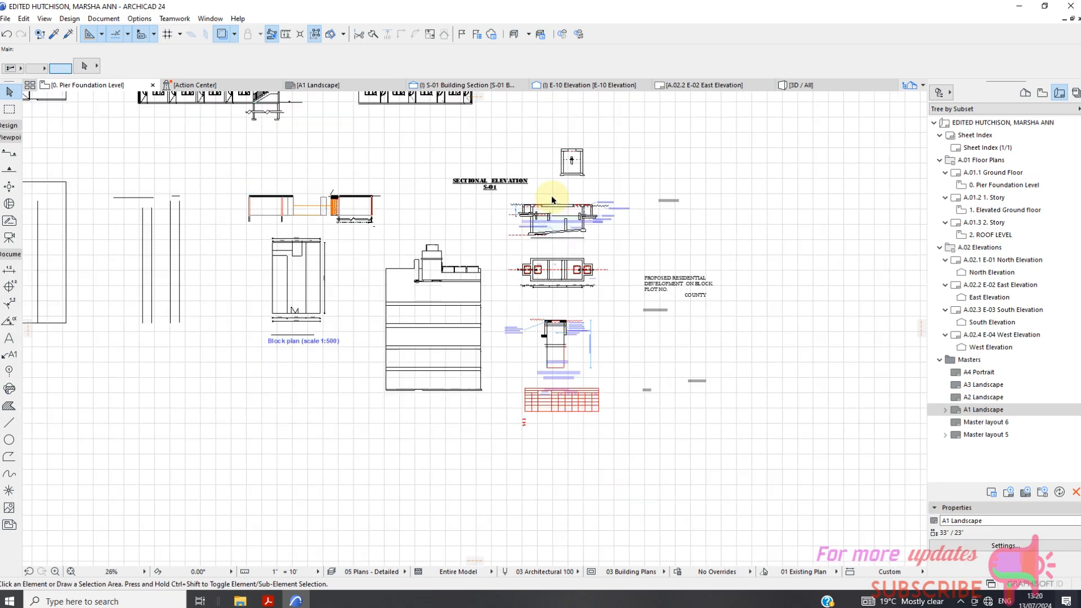
scroll(564, 206, up, 2)
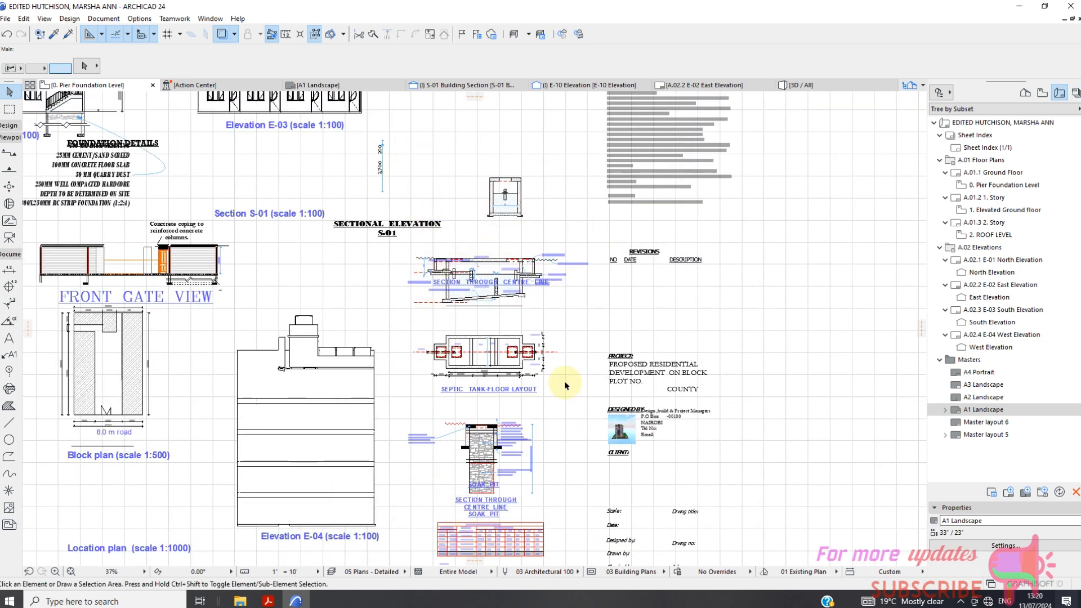
scroll(526, 305, down, 1)
scroll(528, 324, down, 2)
scroll(461, 245, up, 5)
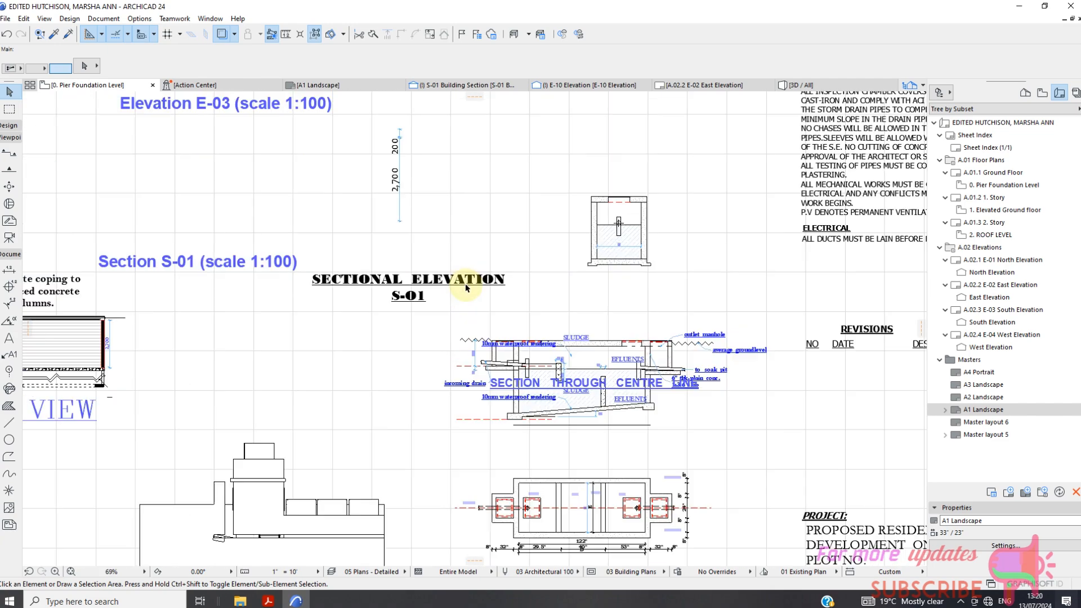
scroll(478, 289, up, 1)
click(400, 276)
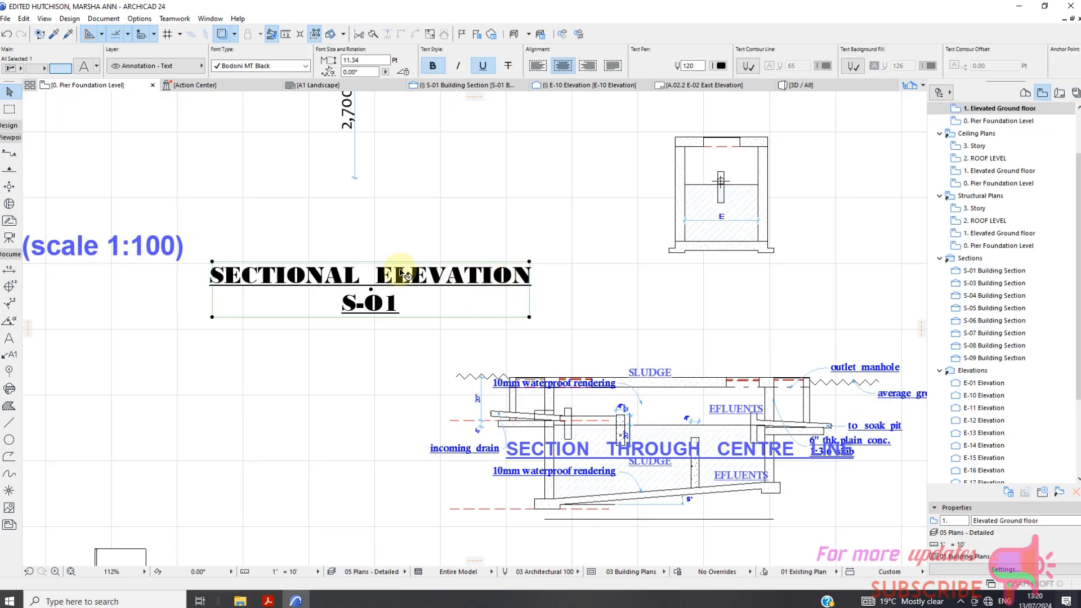
scroll(472, 237, down, 4)
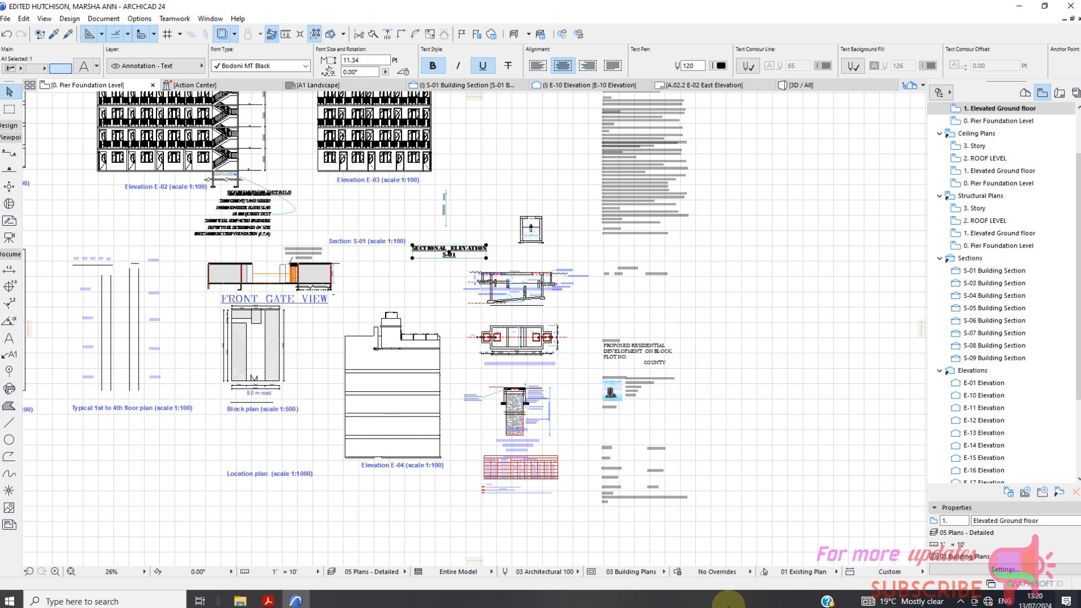
click(959, 601)
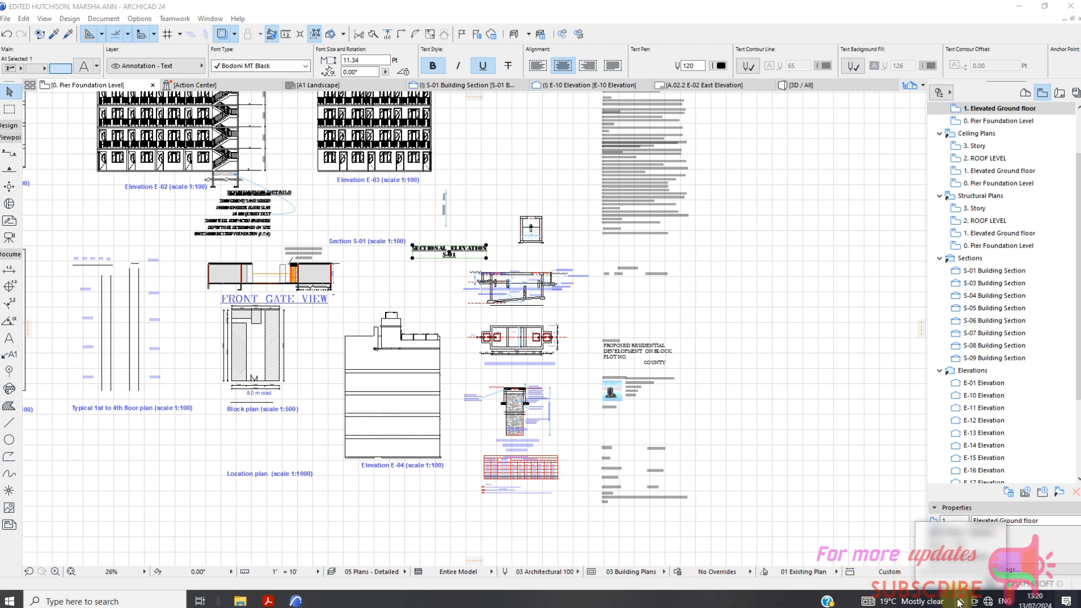
click(972, 578)
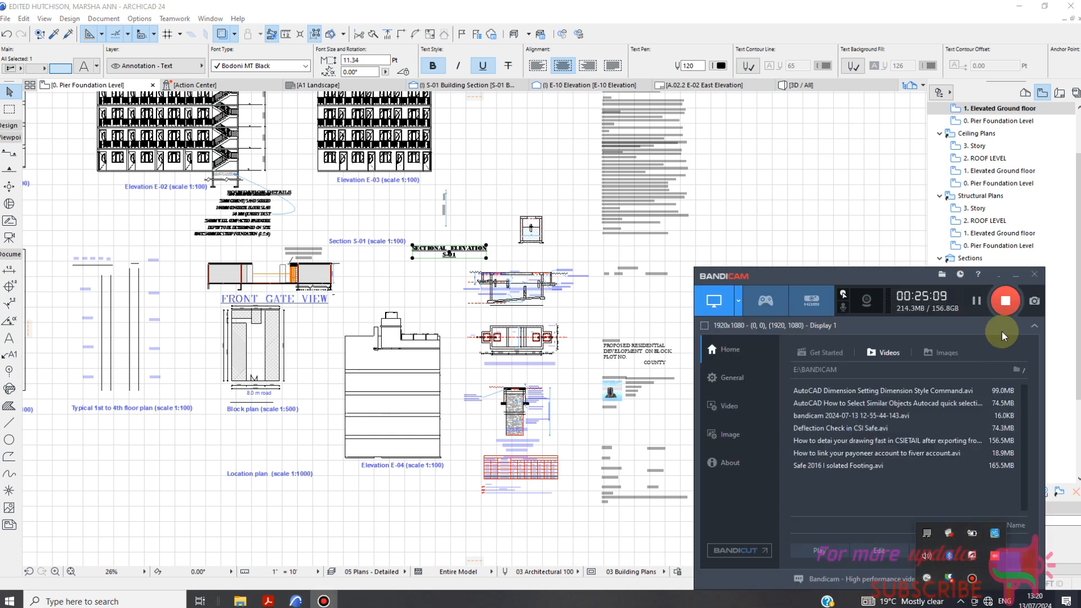